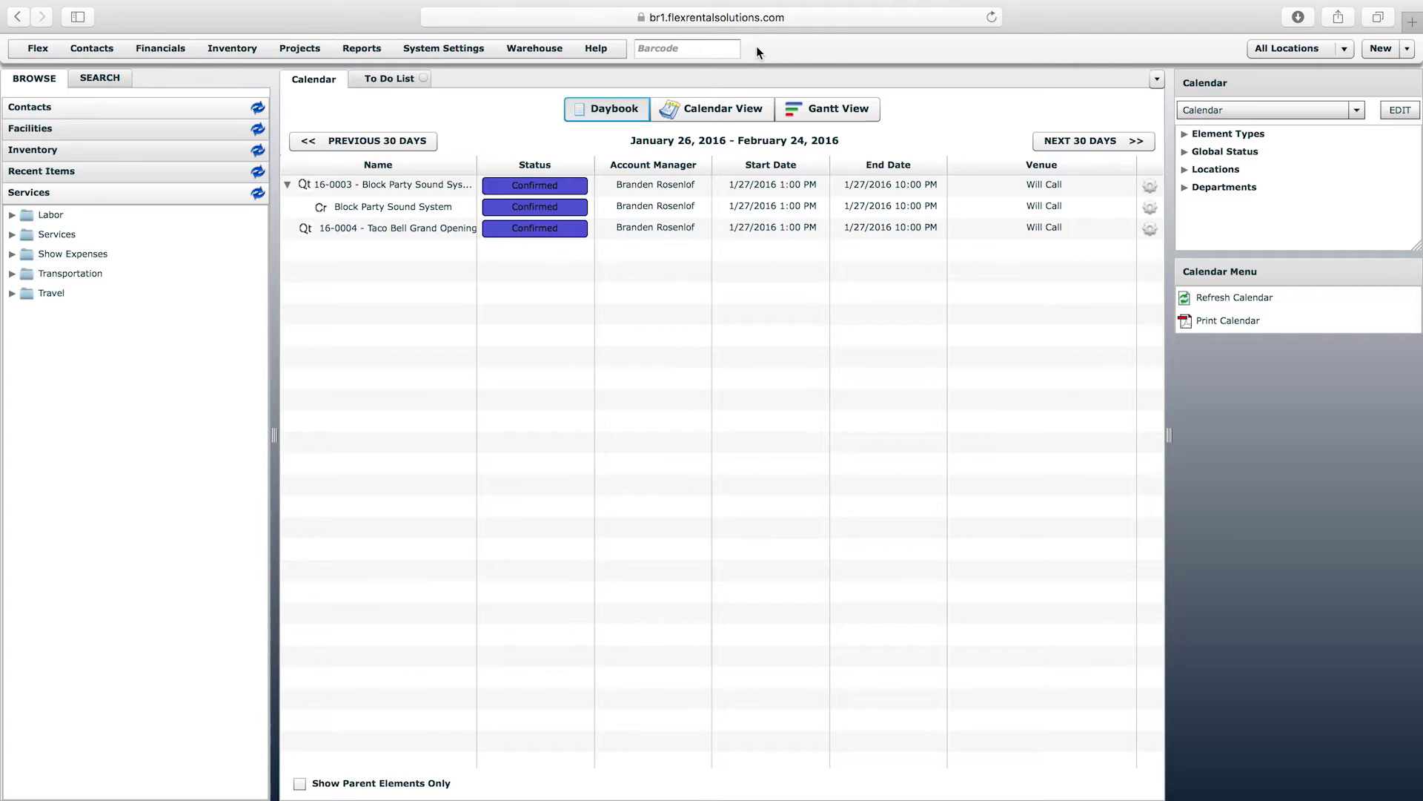
- Expand Contacts > Labor Providers to list IATSE - Local 99 and Rhino Staging, then check the New menu
left_click(132, 107)
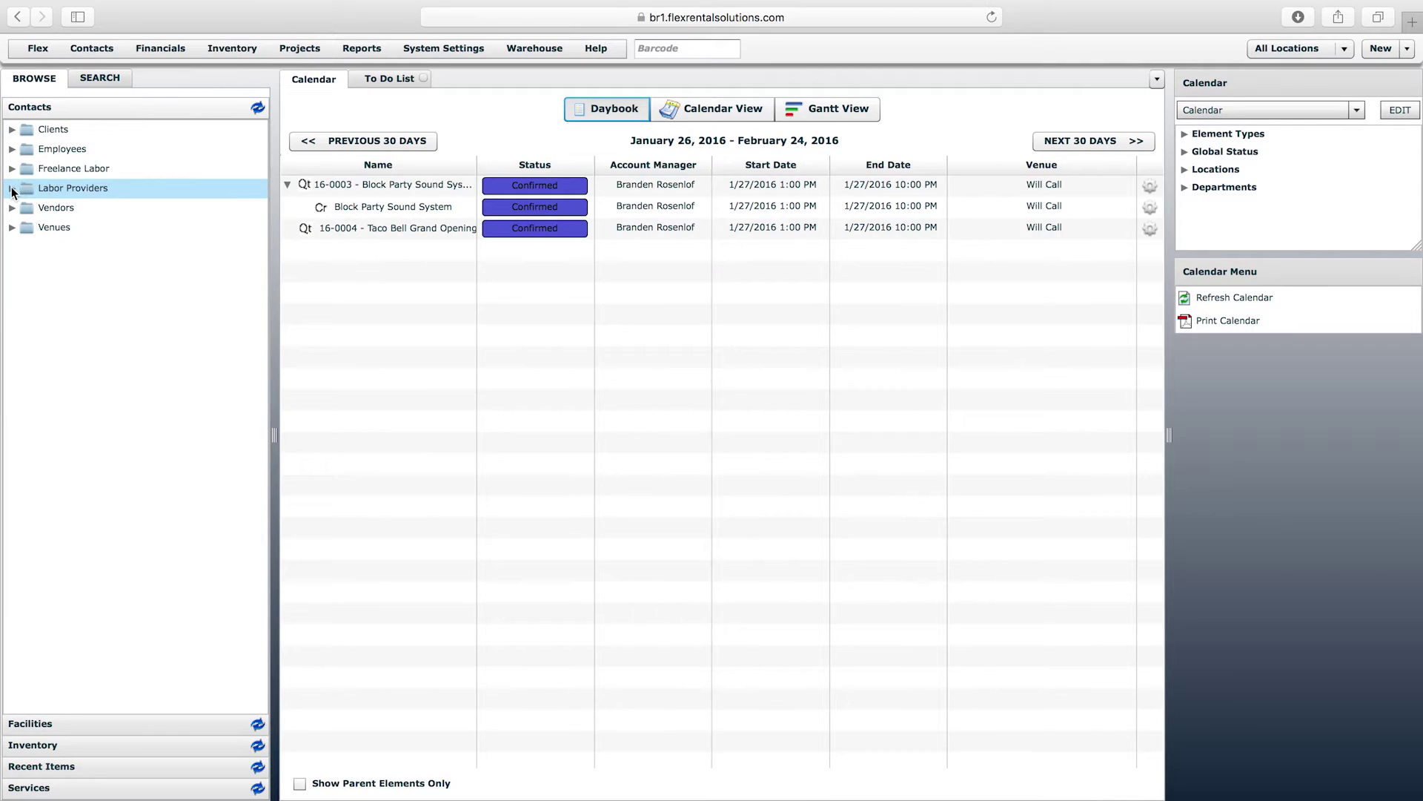
left_click(11, 189)
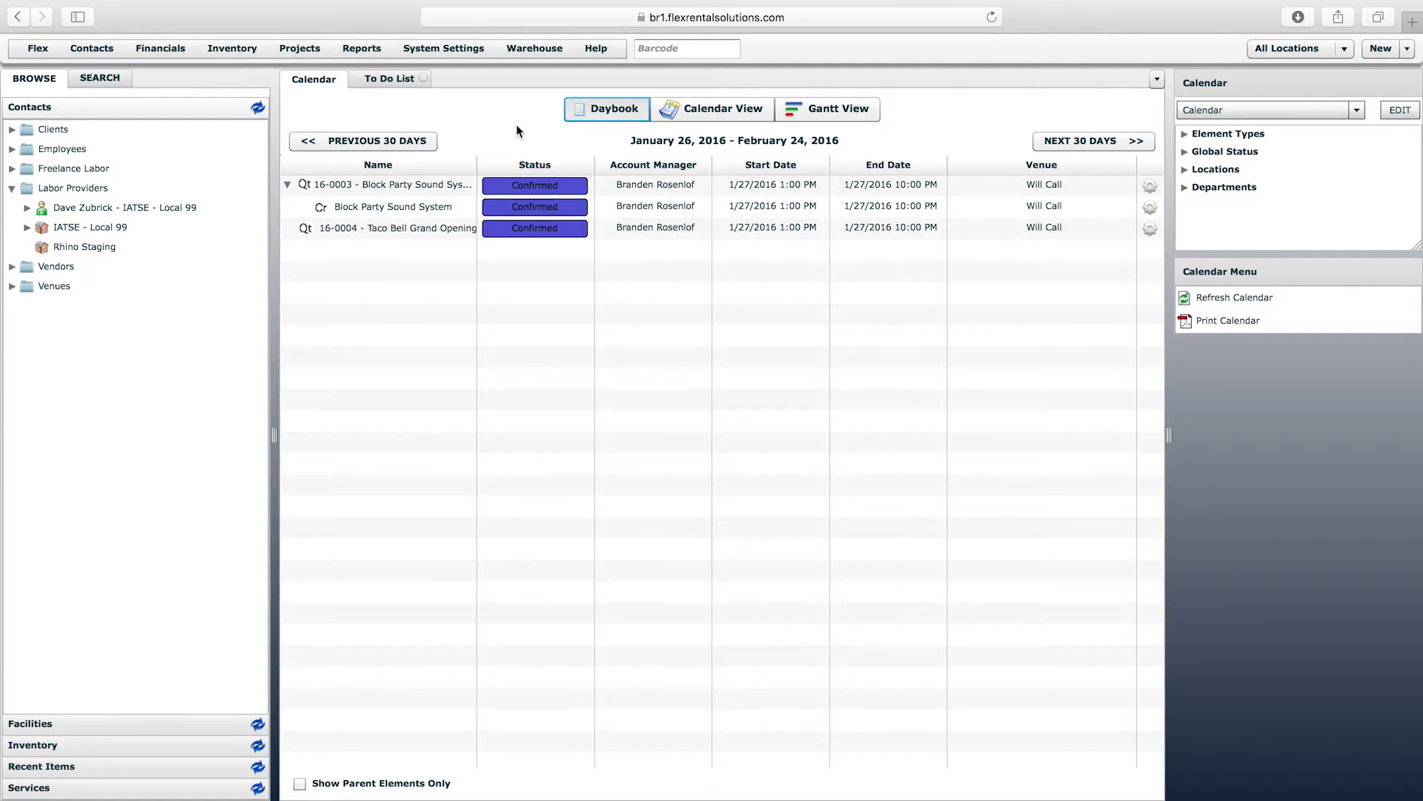
left_click(1376, 53)
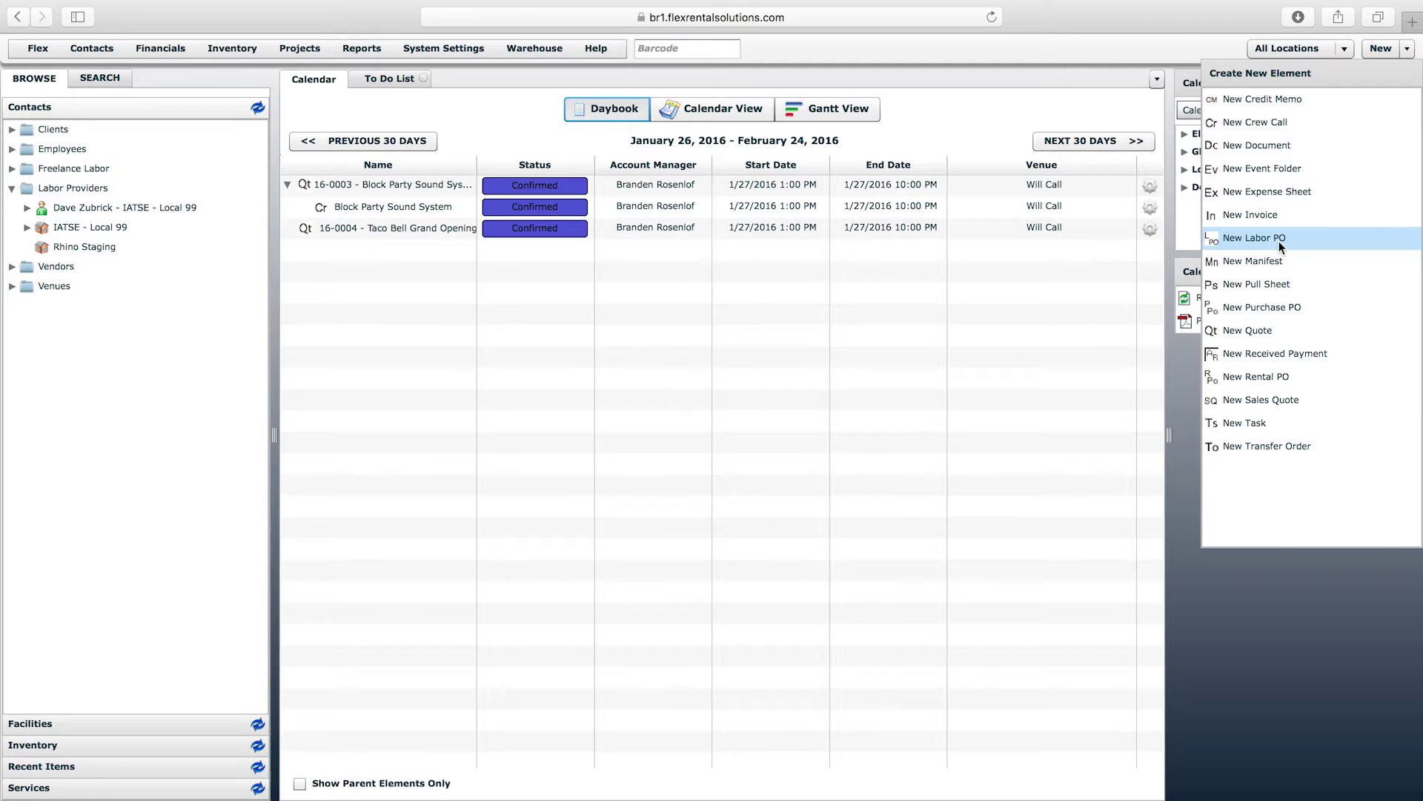
- Open the Taco Bell Grand Opening quote and start a labor PO, then cancel it
double_click(427, 235)
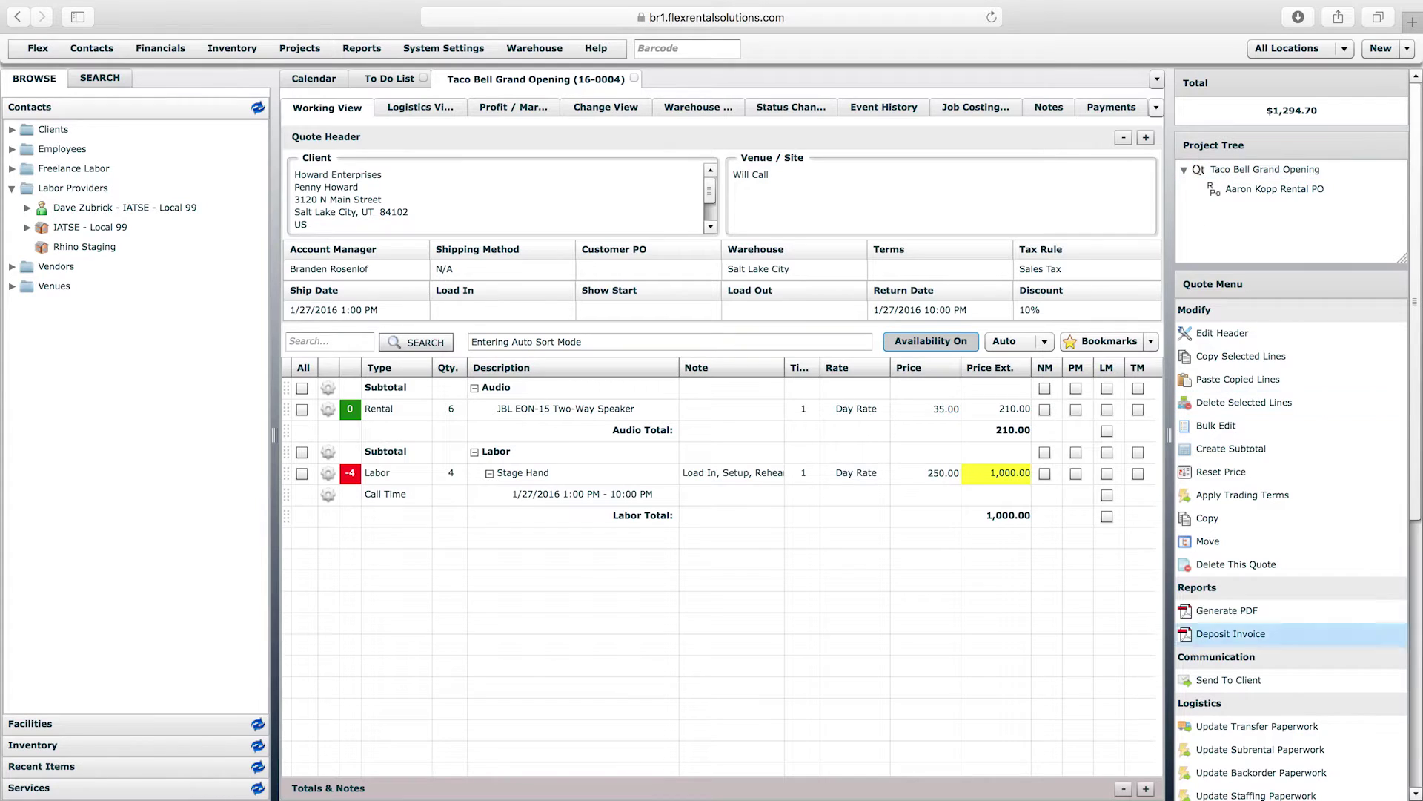
left_click(1418, 757)
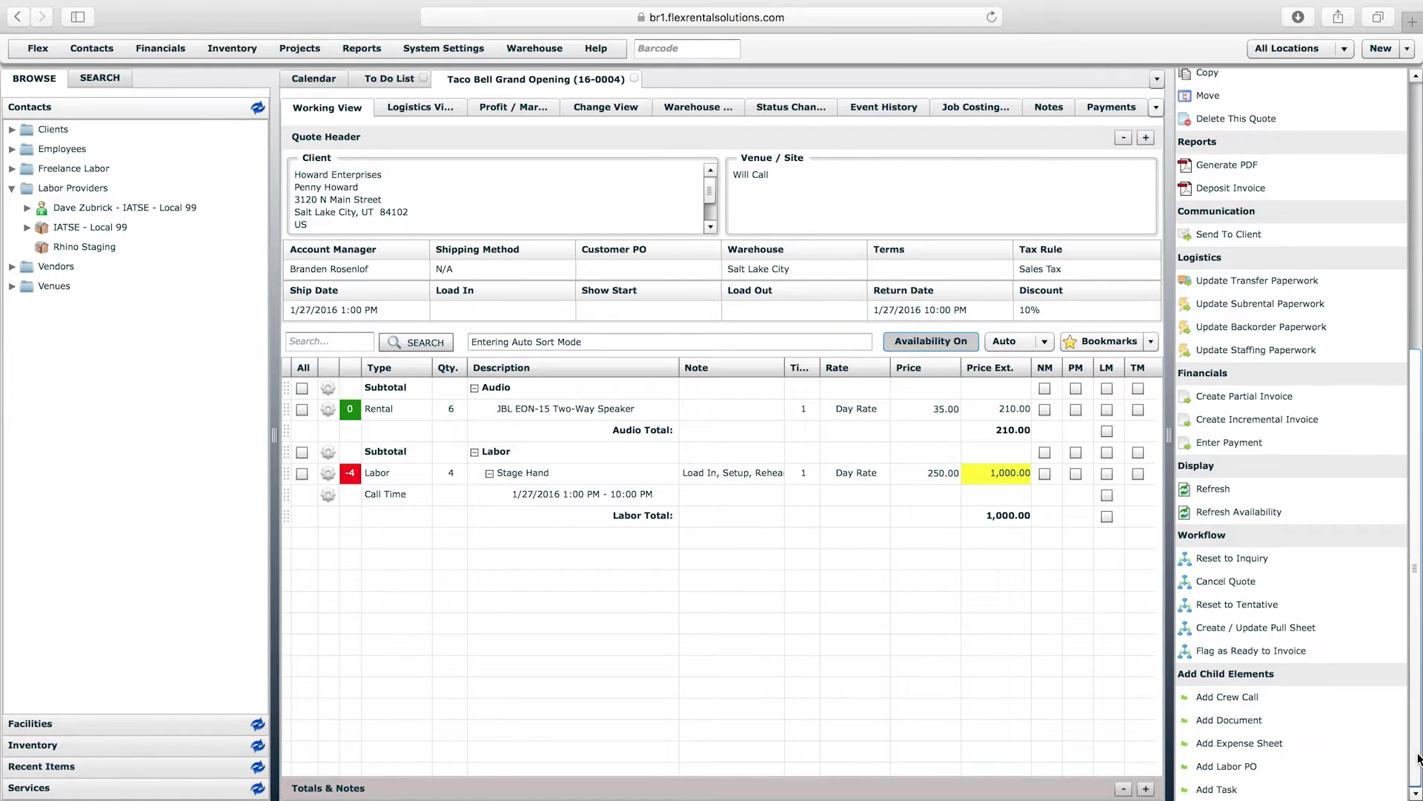
left_click(1240, 766)
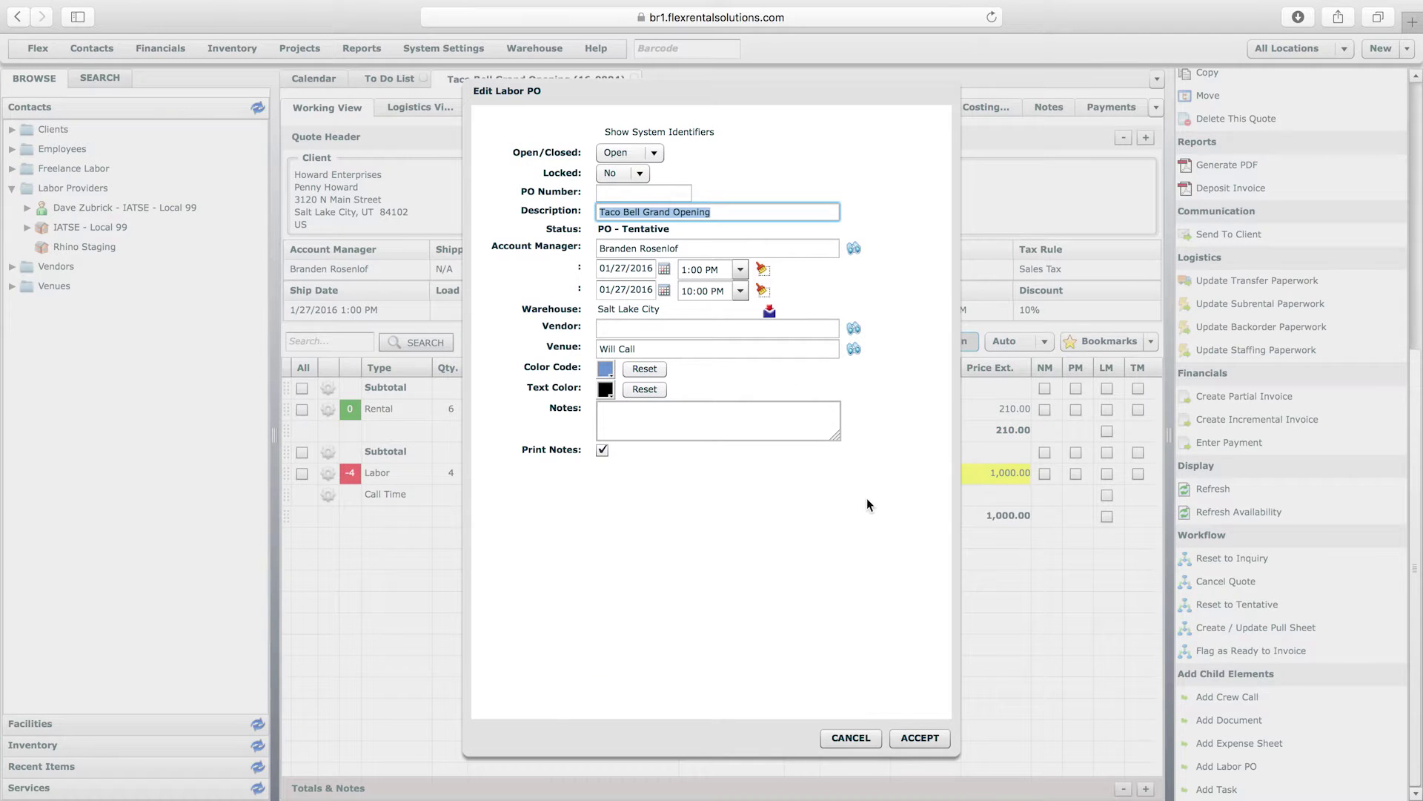
left_click(860, 745)
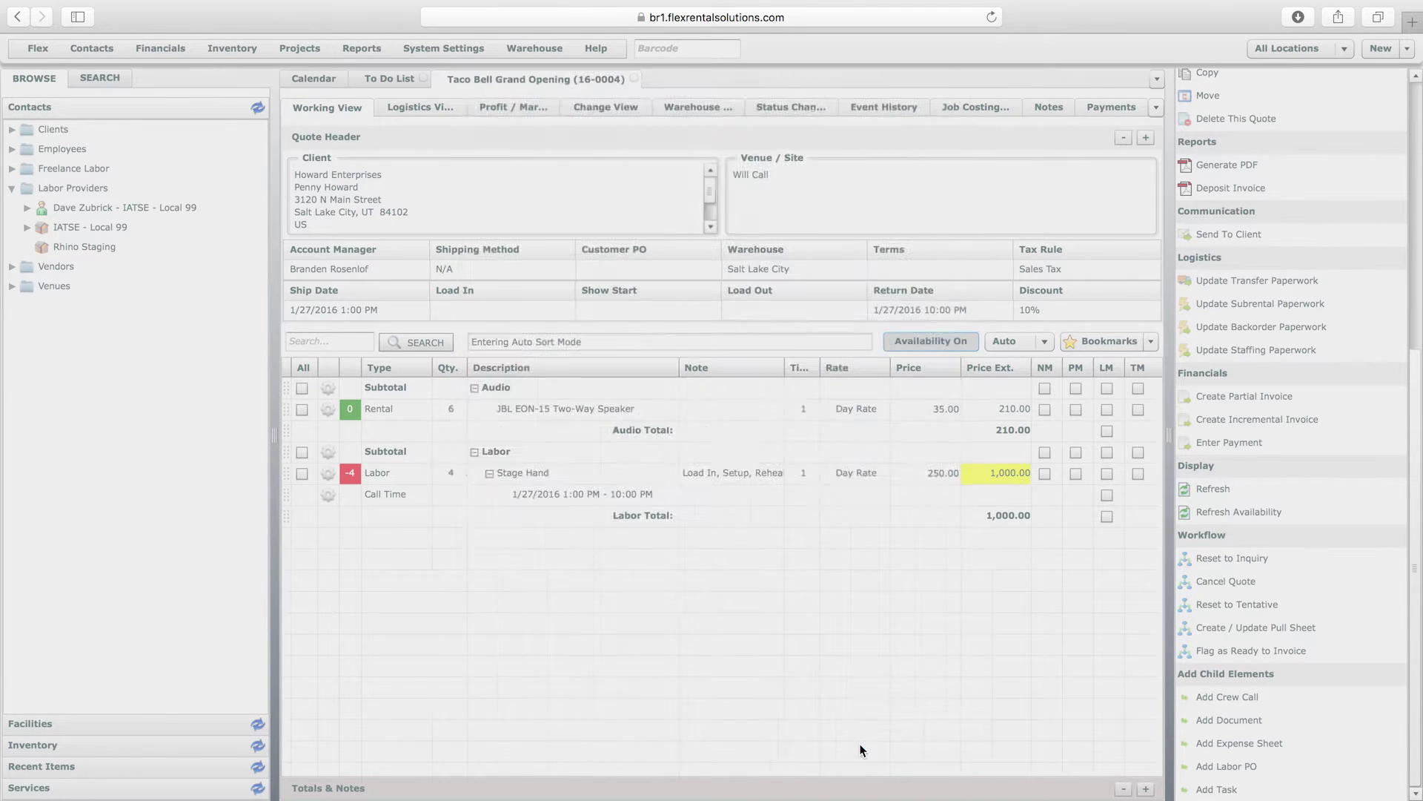
left_click(1414, 328)
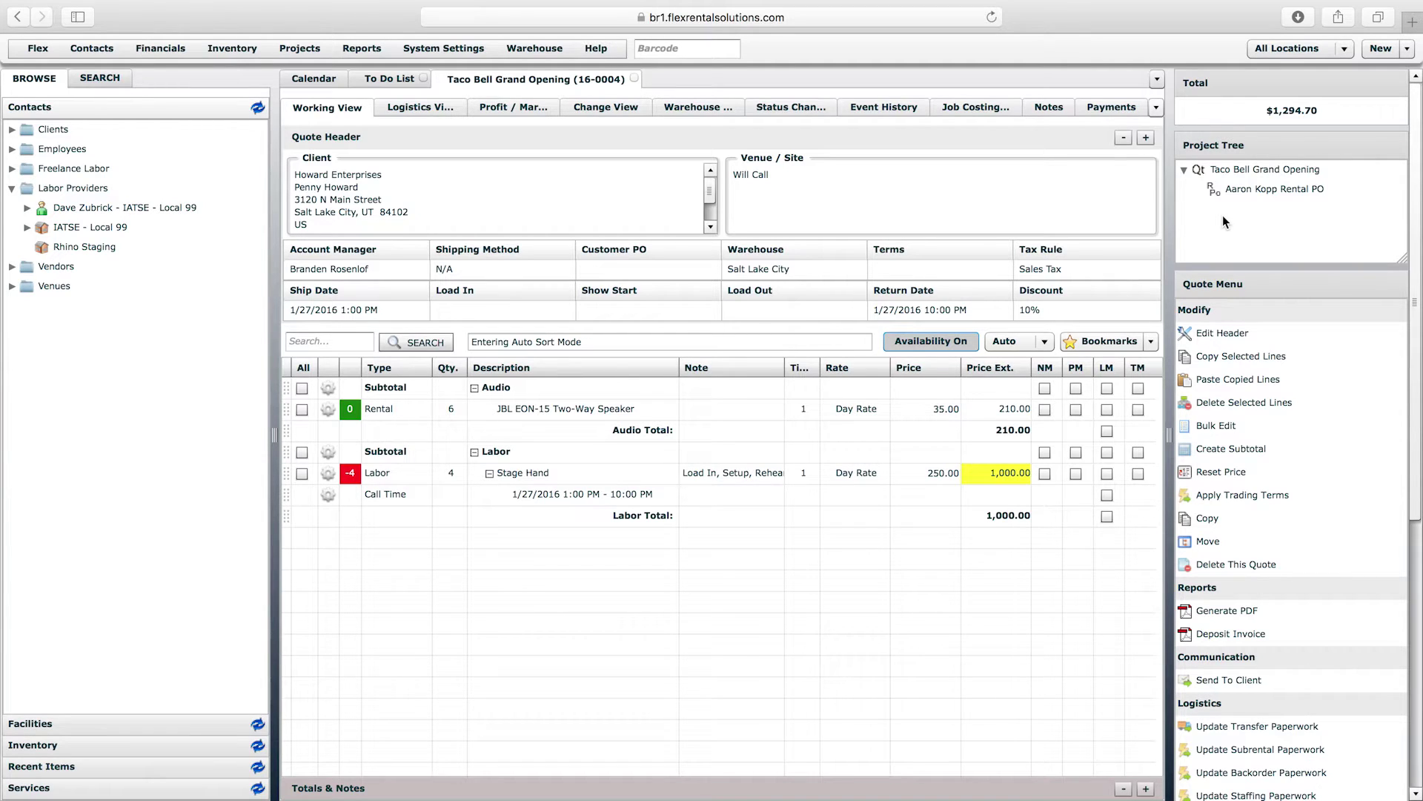
- Switch the Taco Bell quote to the Profit / Markup view showing per-line cost, profit and markup
left_click(735, 149)
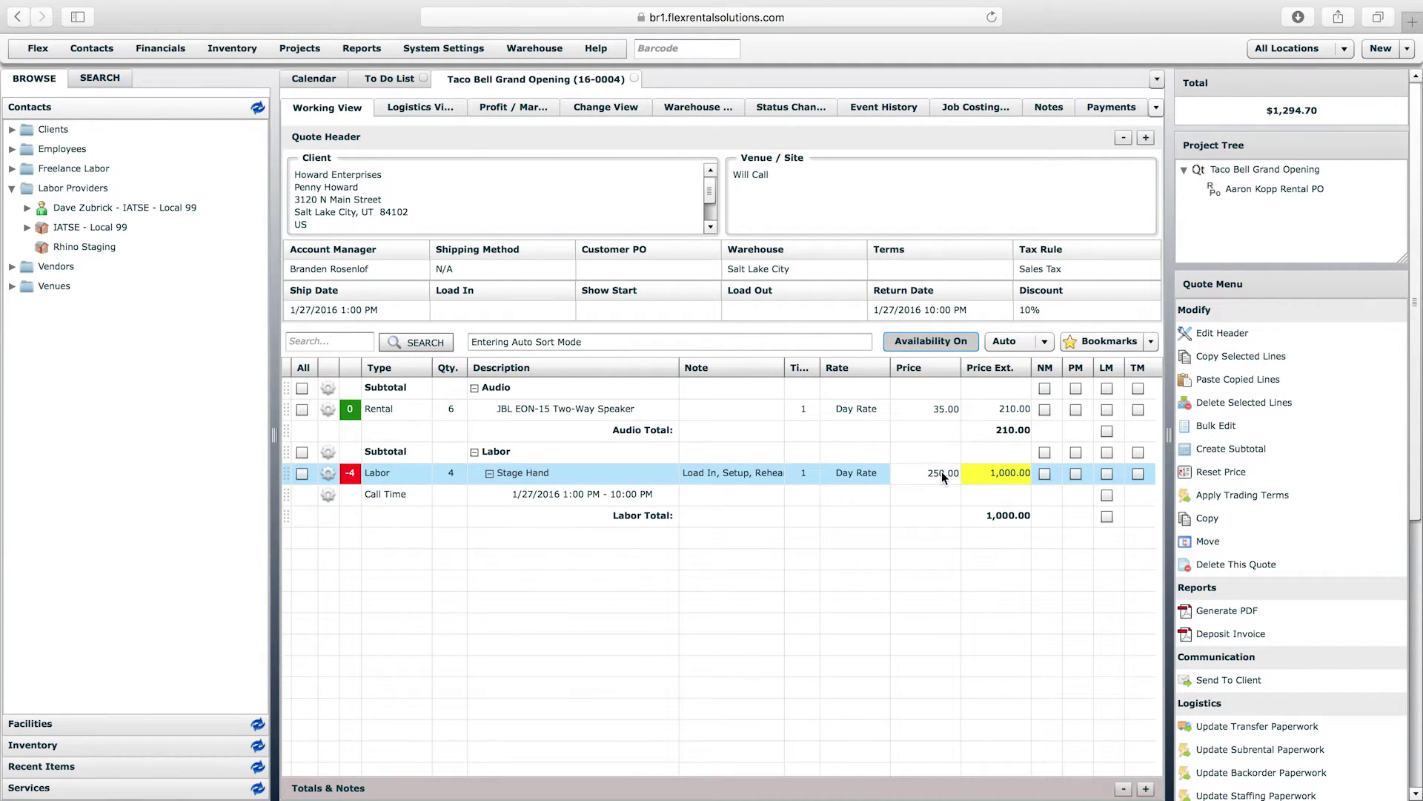
left_click(529, 111)
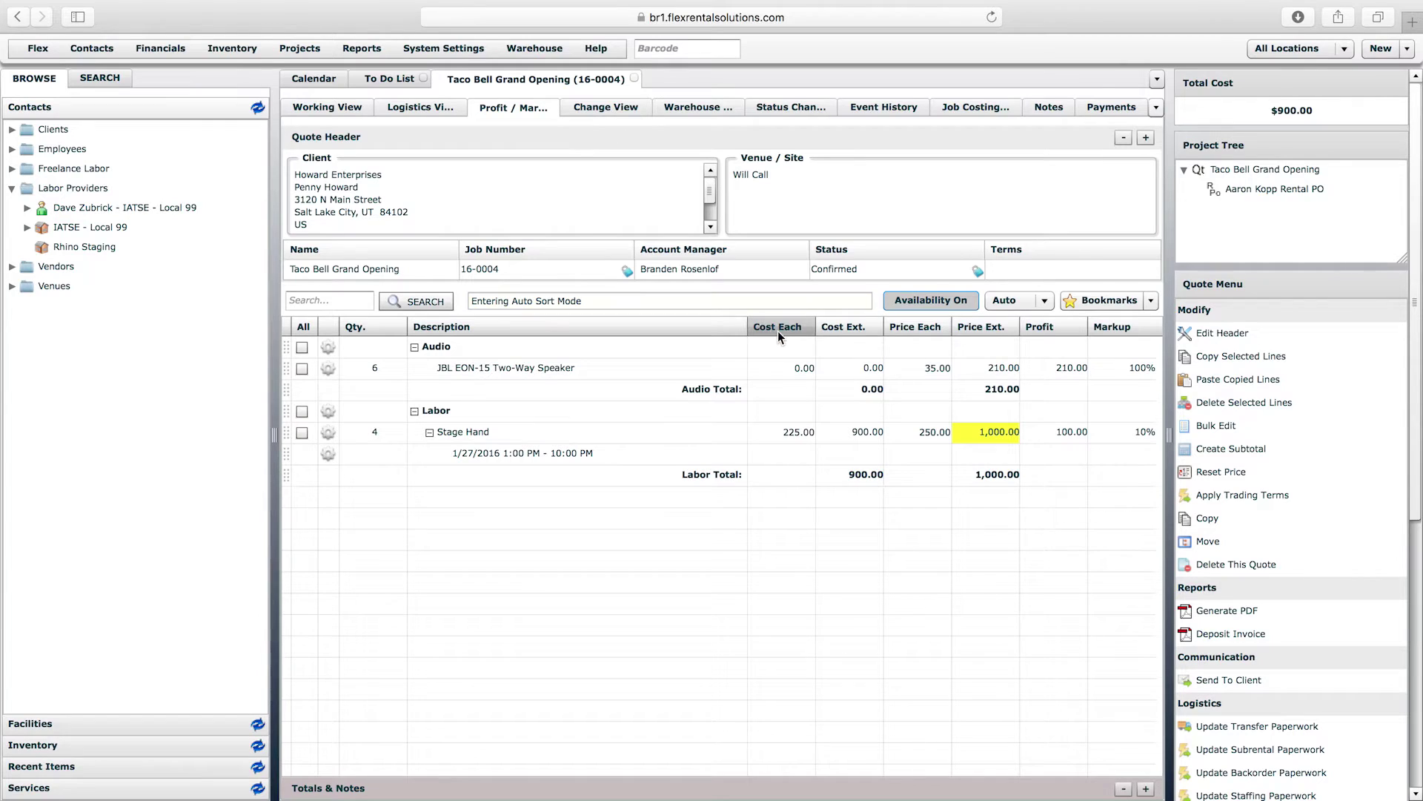
- Change the Stage Hand Cost Each to 200.00, then list the Services > Labor items
left_click(792, 437)
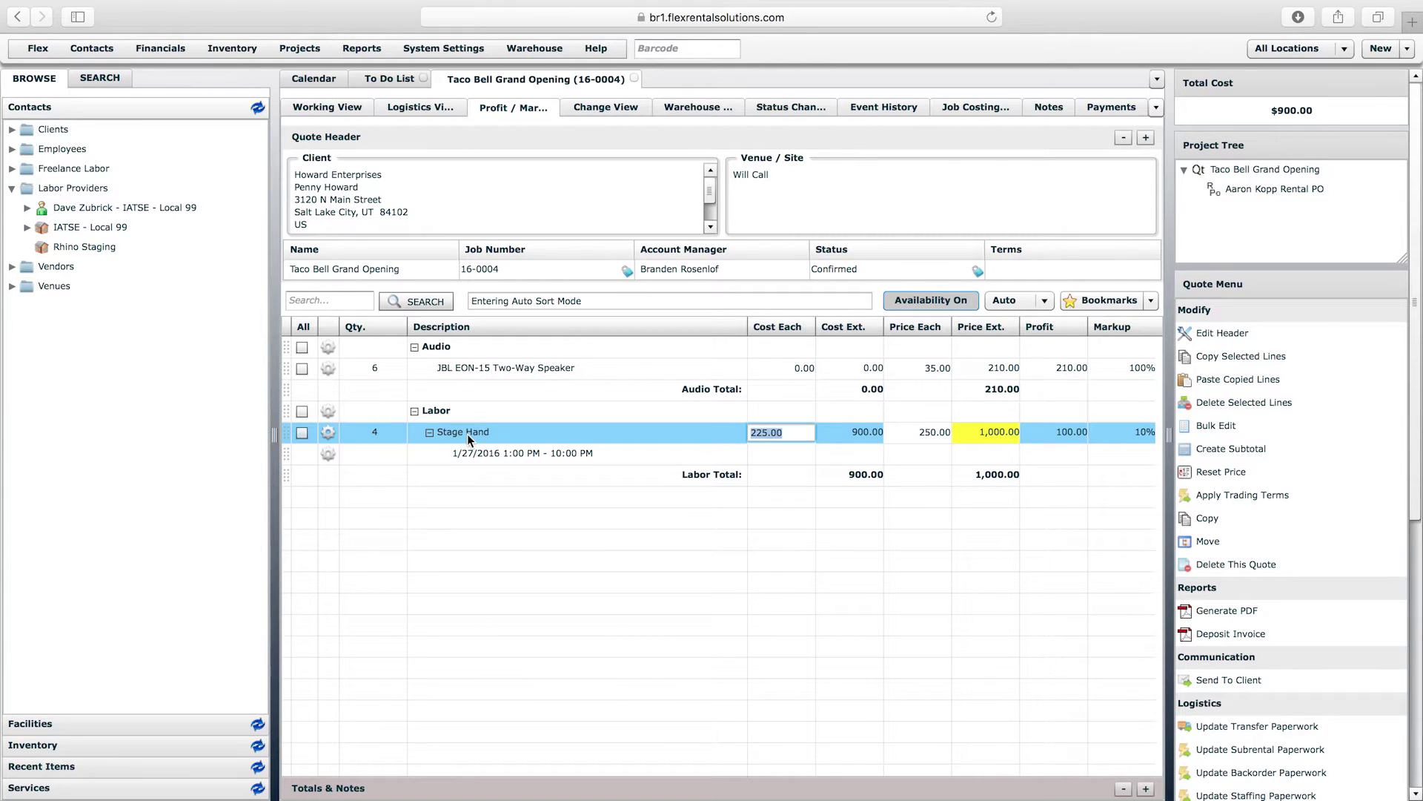
left_click(602, 539)
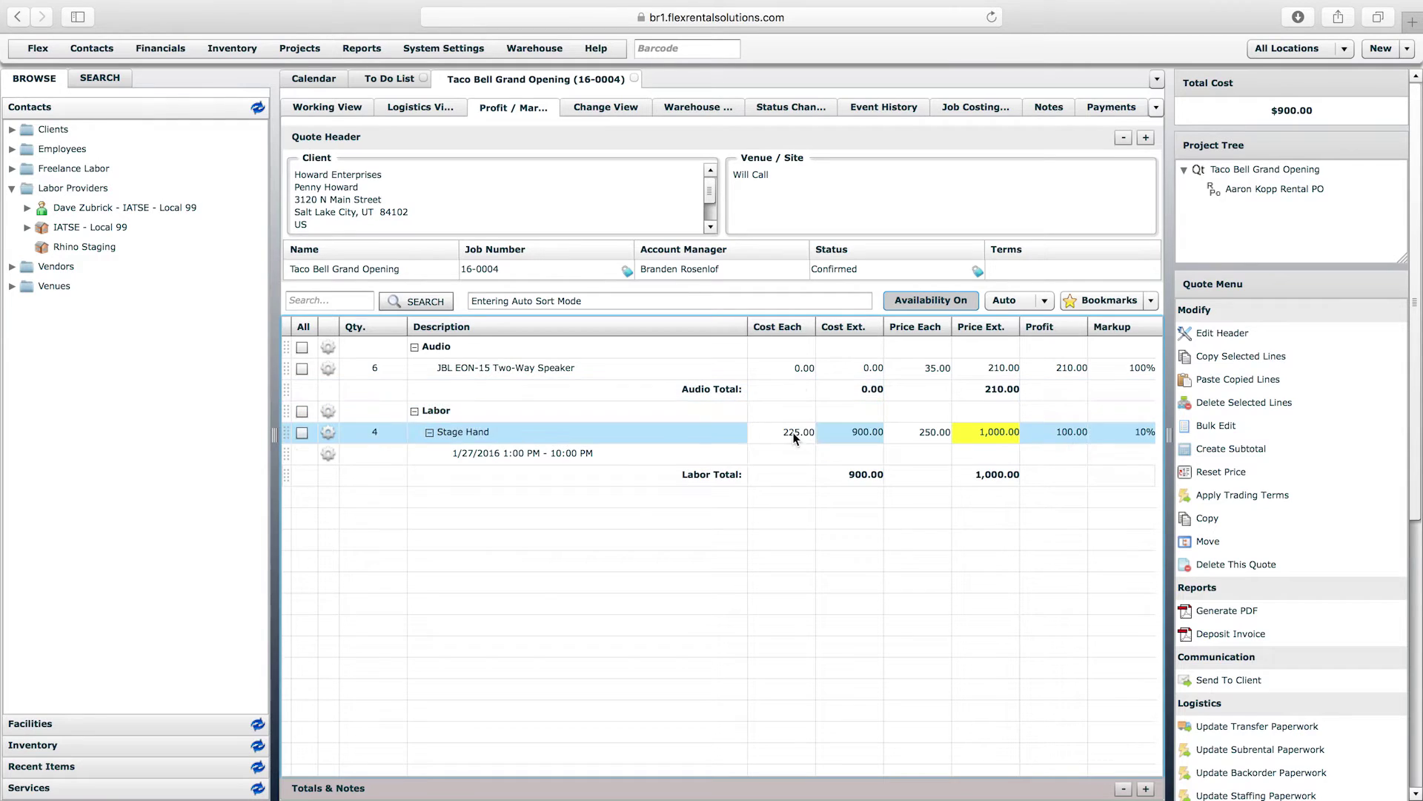
left_click(795, 437)
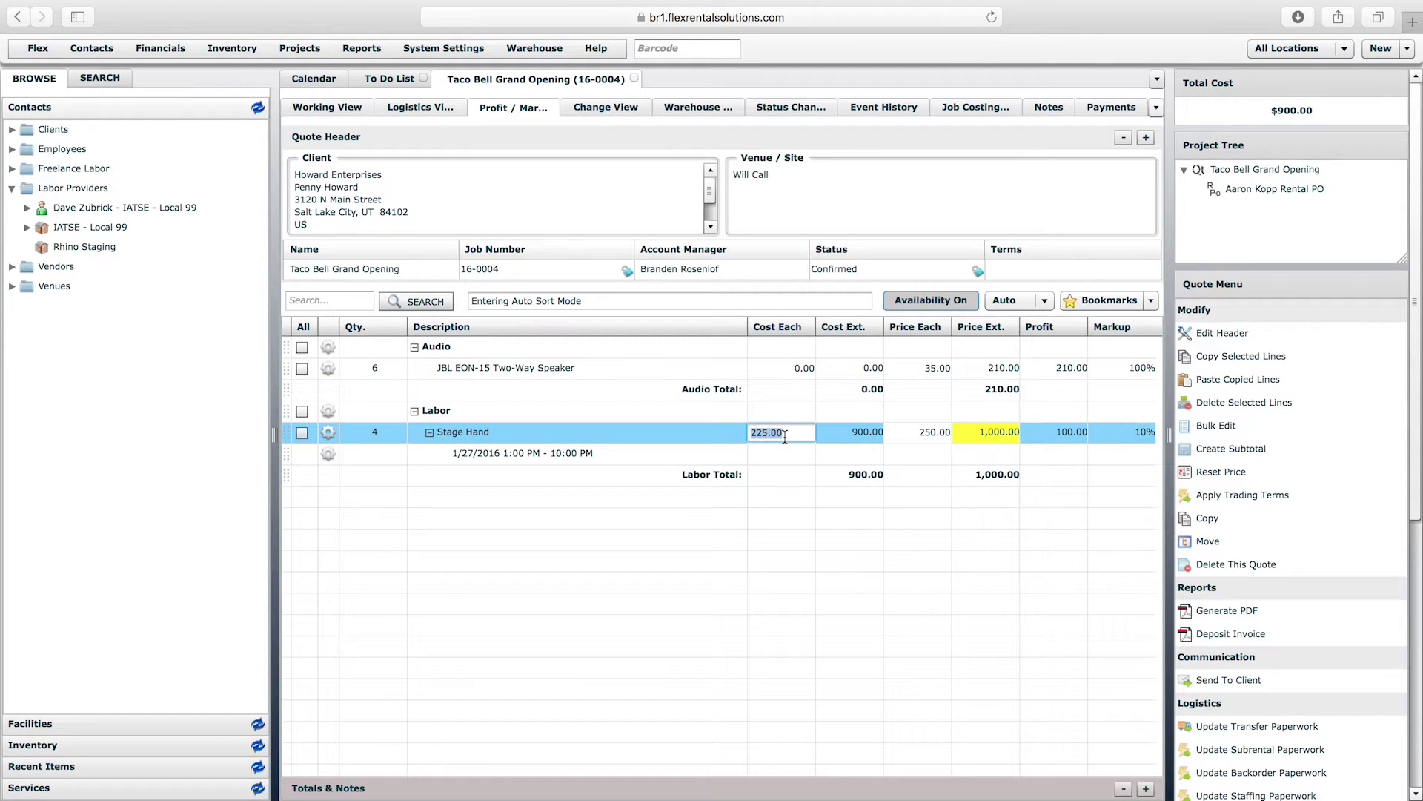
type("200")
key("Return")
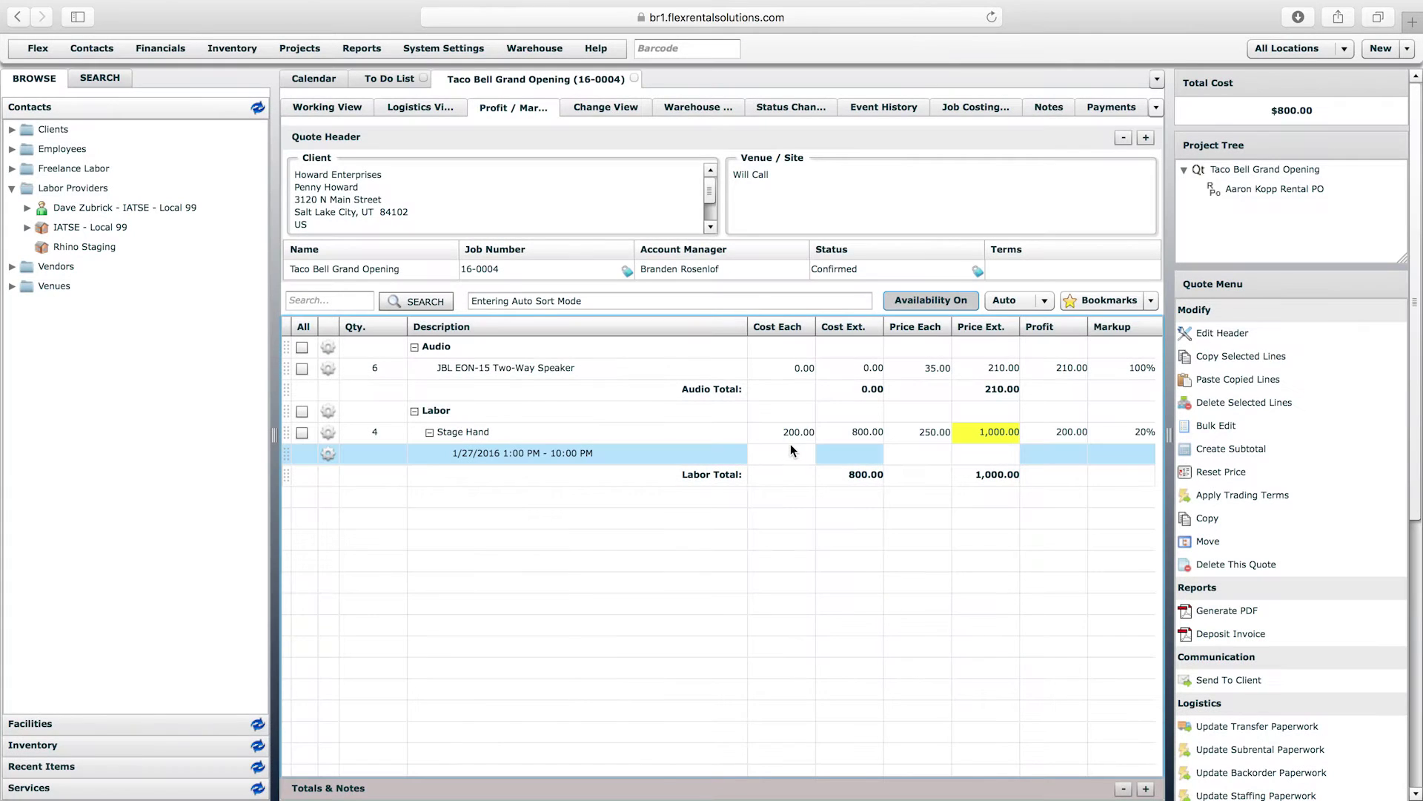
left_click(546, 540)
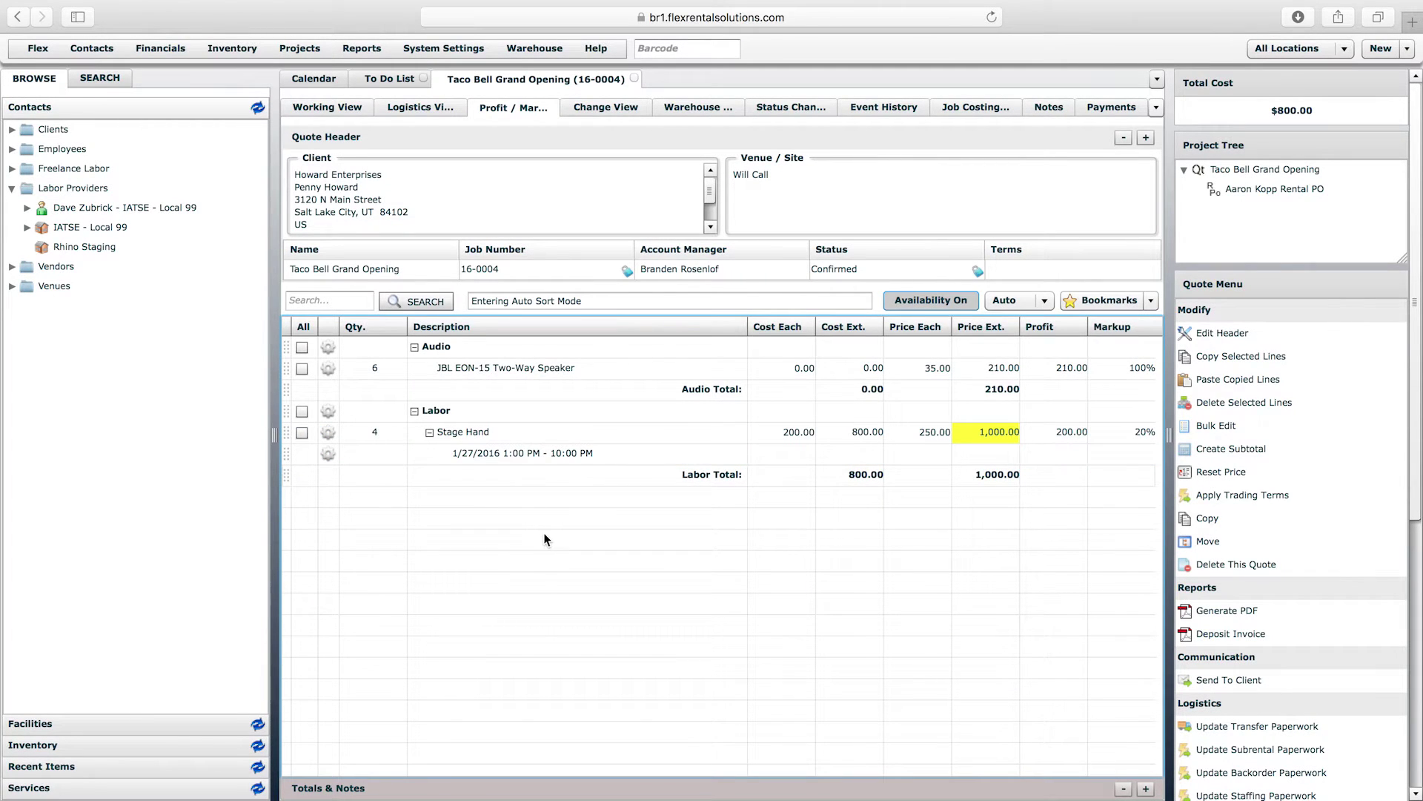
left_click(165, 786)
left_click(26, 213)
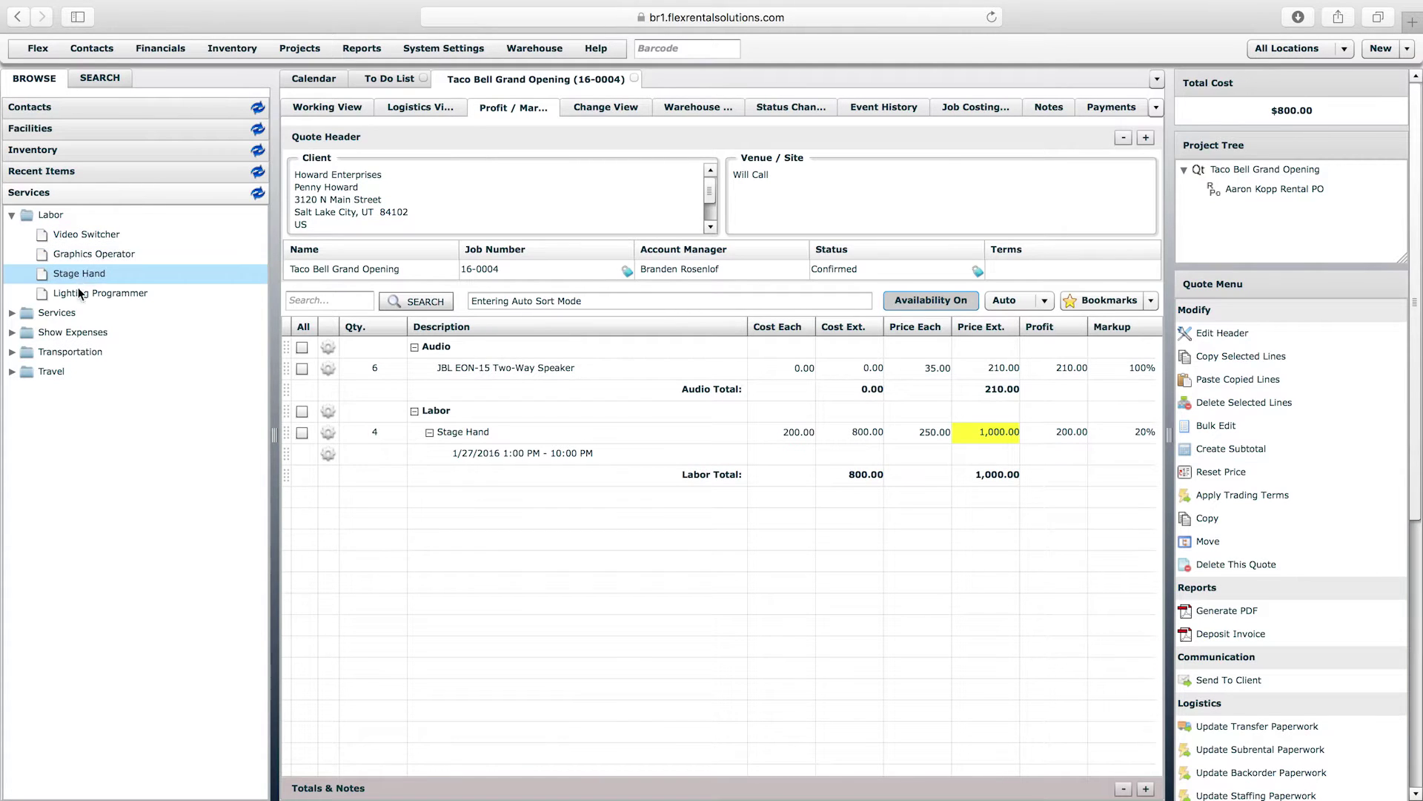
- Add a Lighting Programmer labor line and set its Cost Each to 500.00
left_click_drag(78, 294, 517, 519)
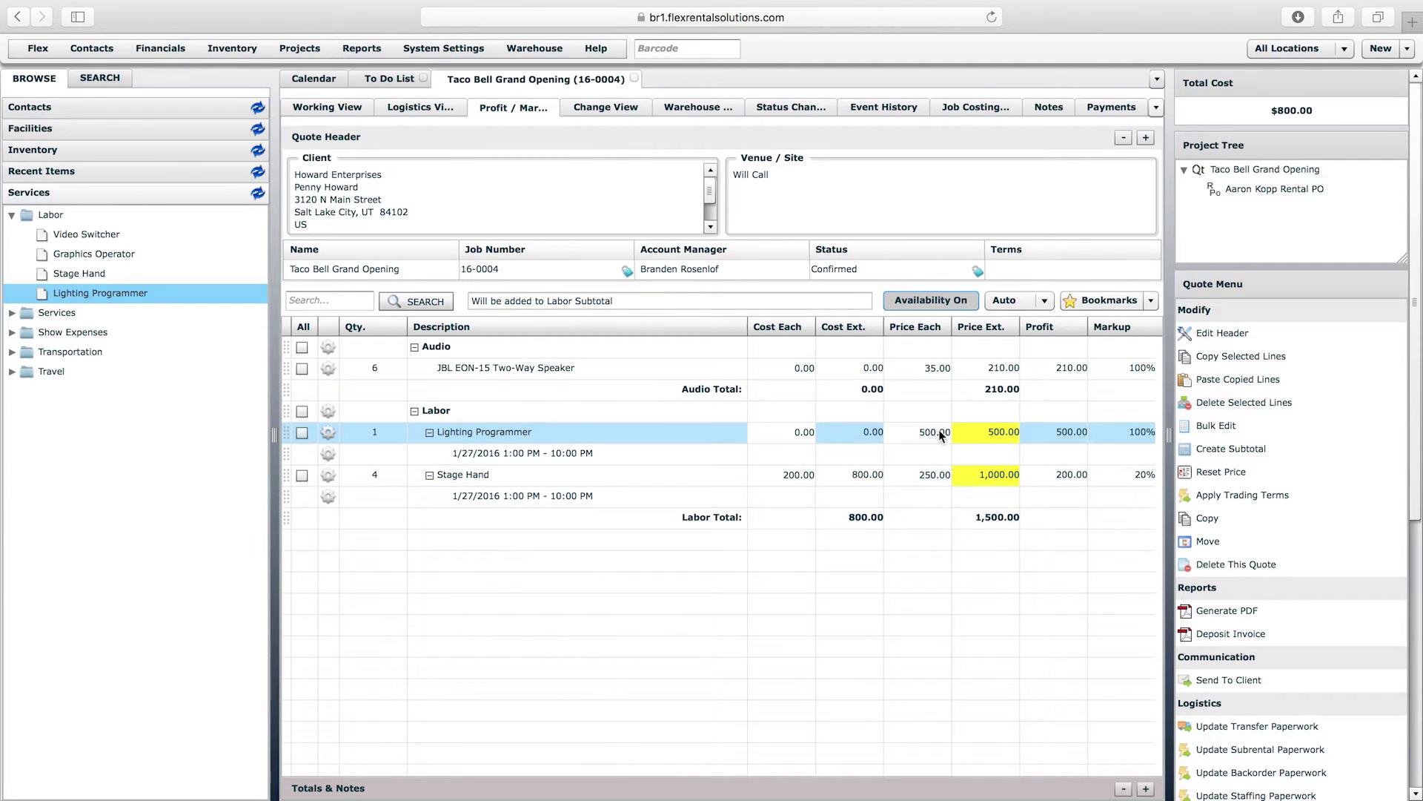
left_click(805, 434)
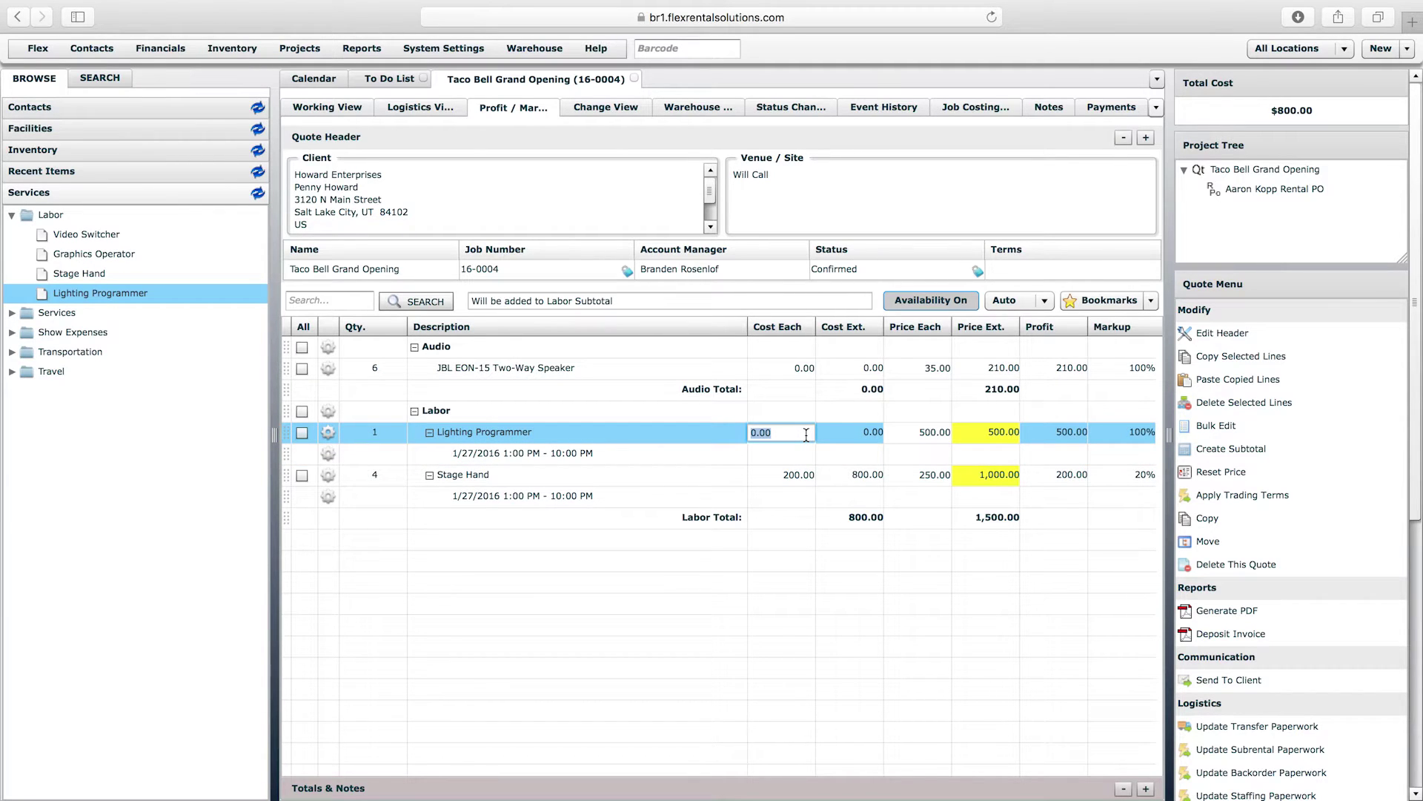
type("450")
key("Return")
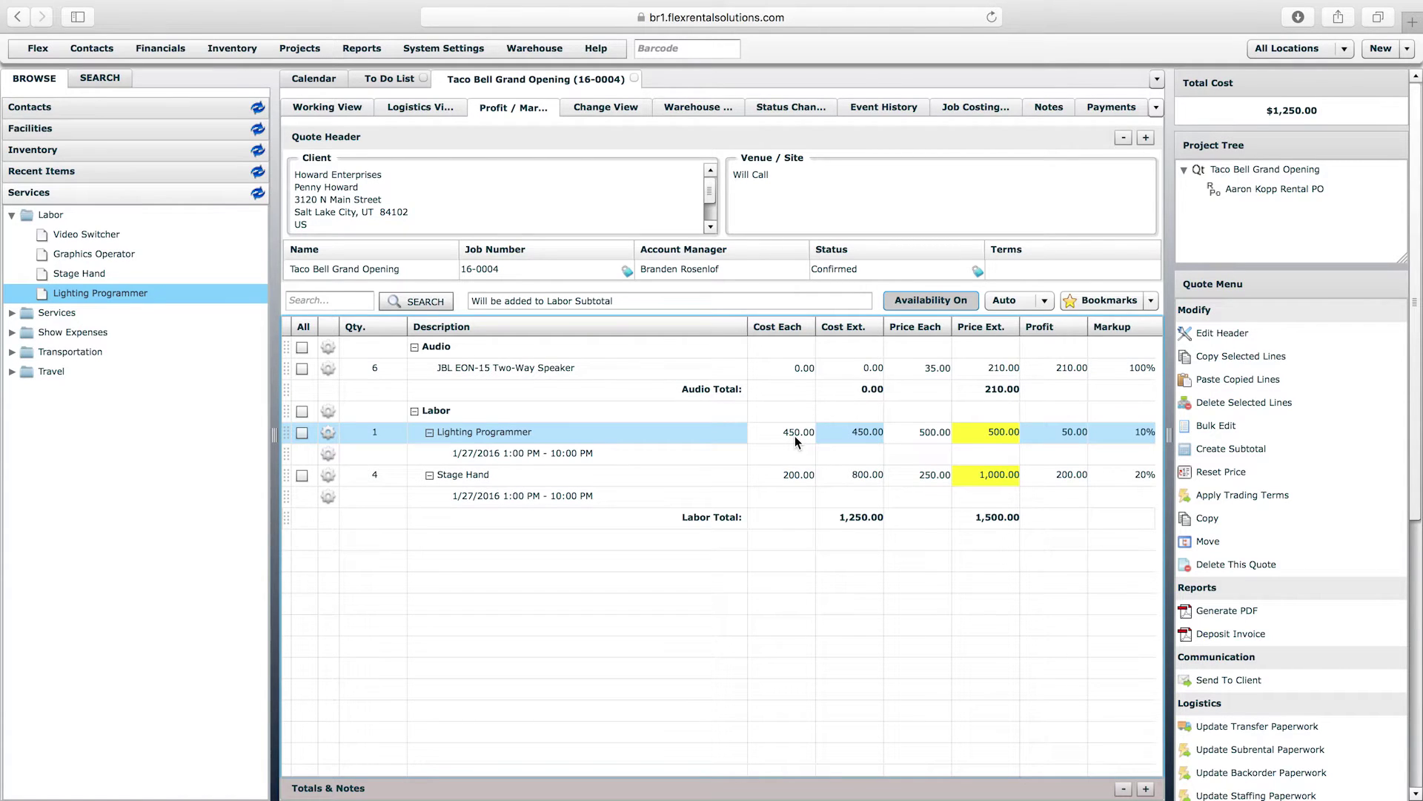
left_click(794, 436)
type("500")
key("Return")
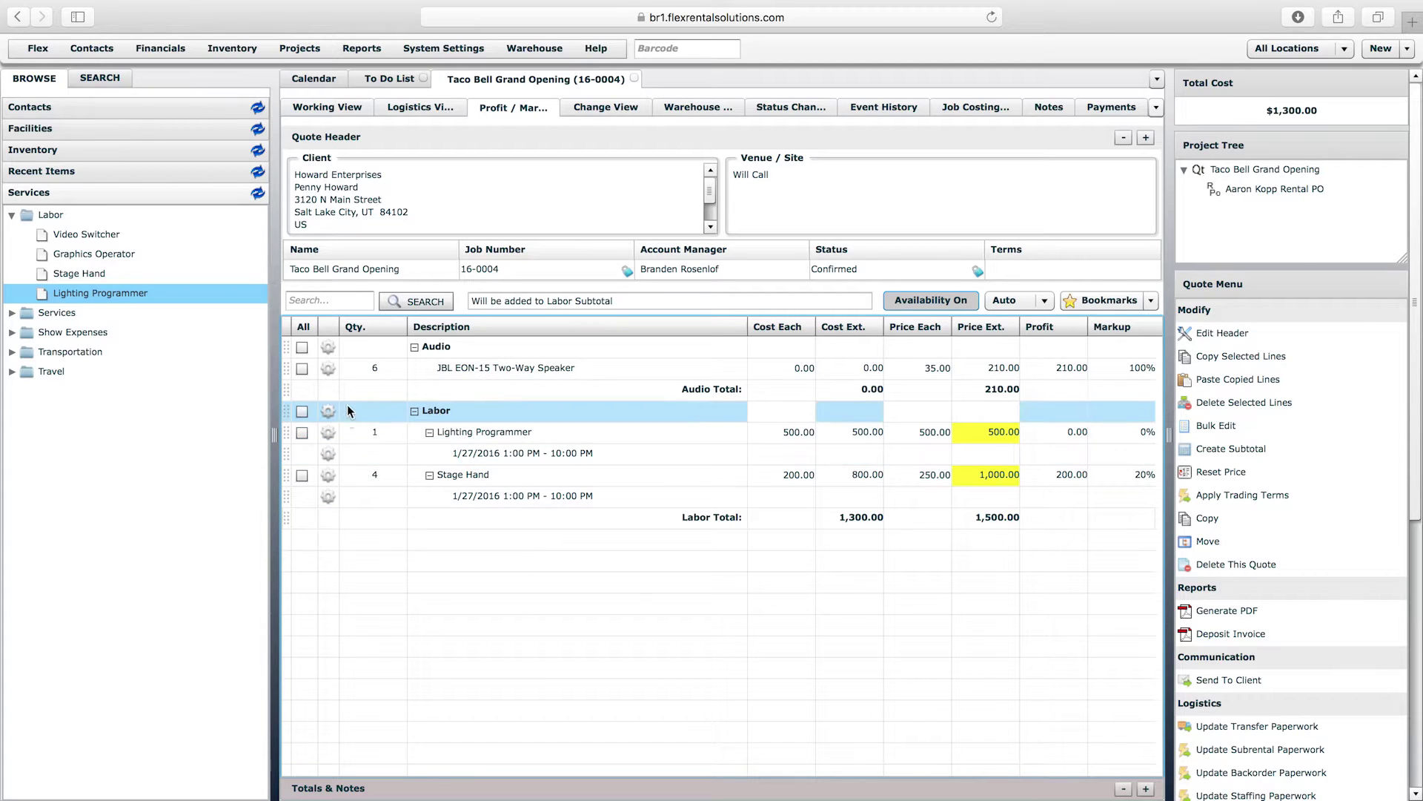
- Delete the Labor subtotal line and its section, then return to the Calendar
left_click(328, 412)
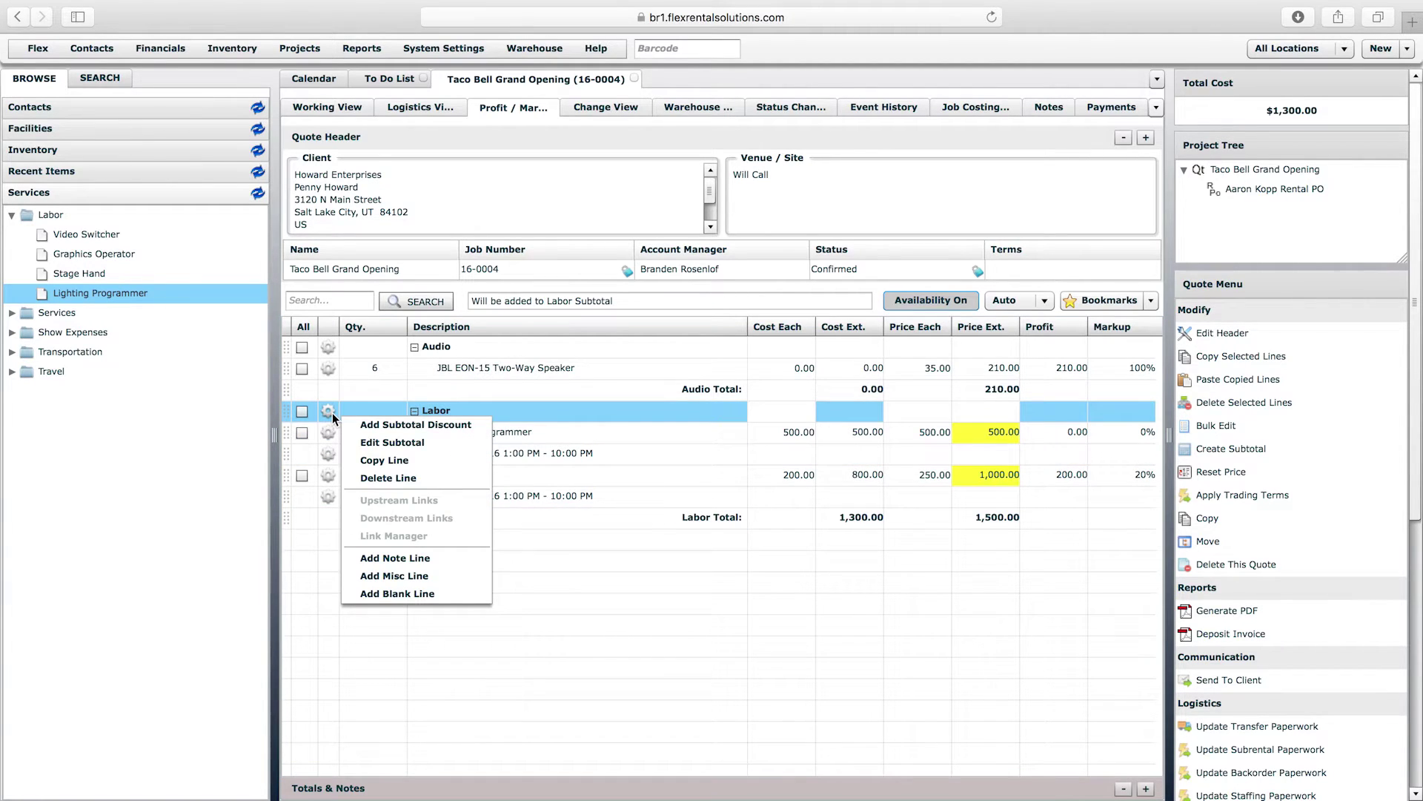
left_click(395, 480)
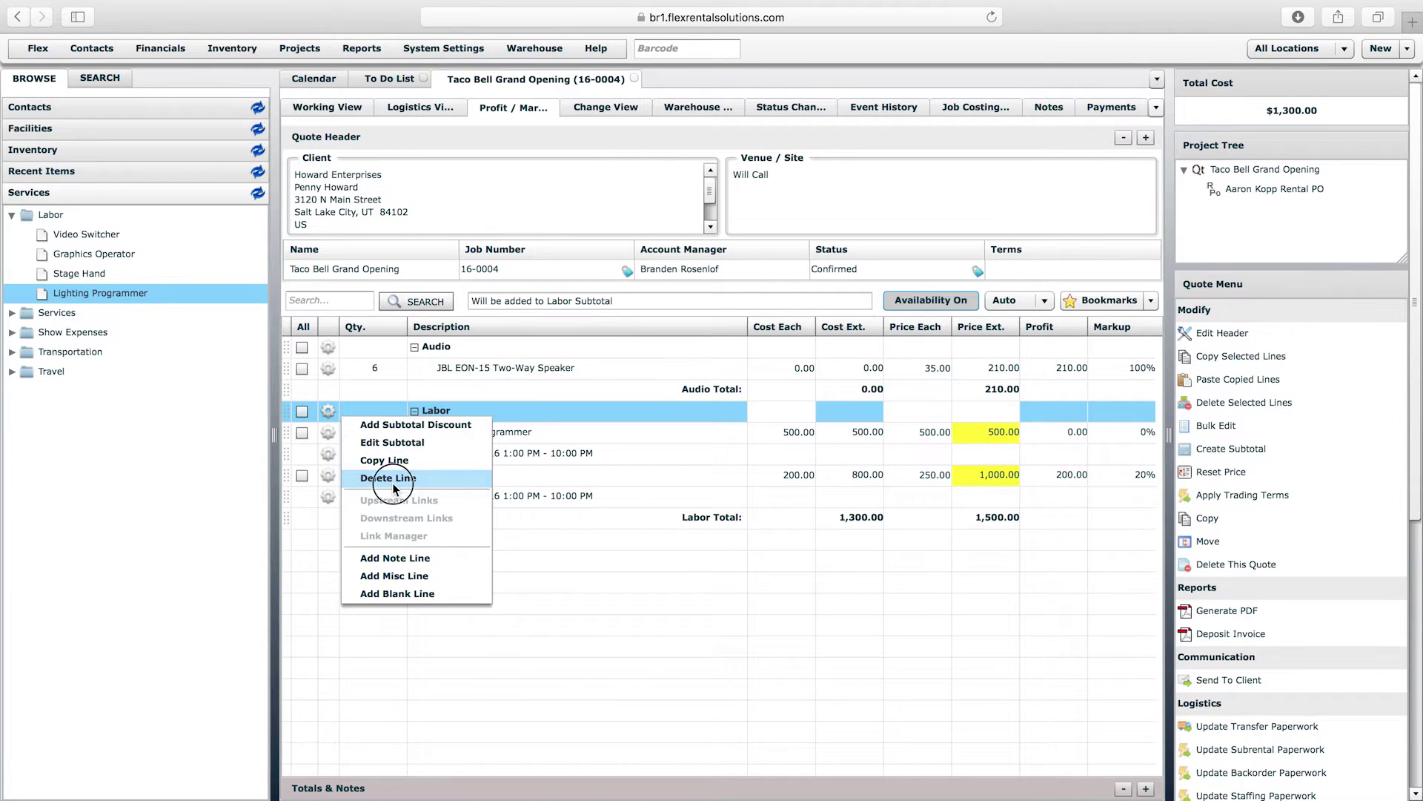
left_click(982, 578)
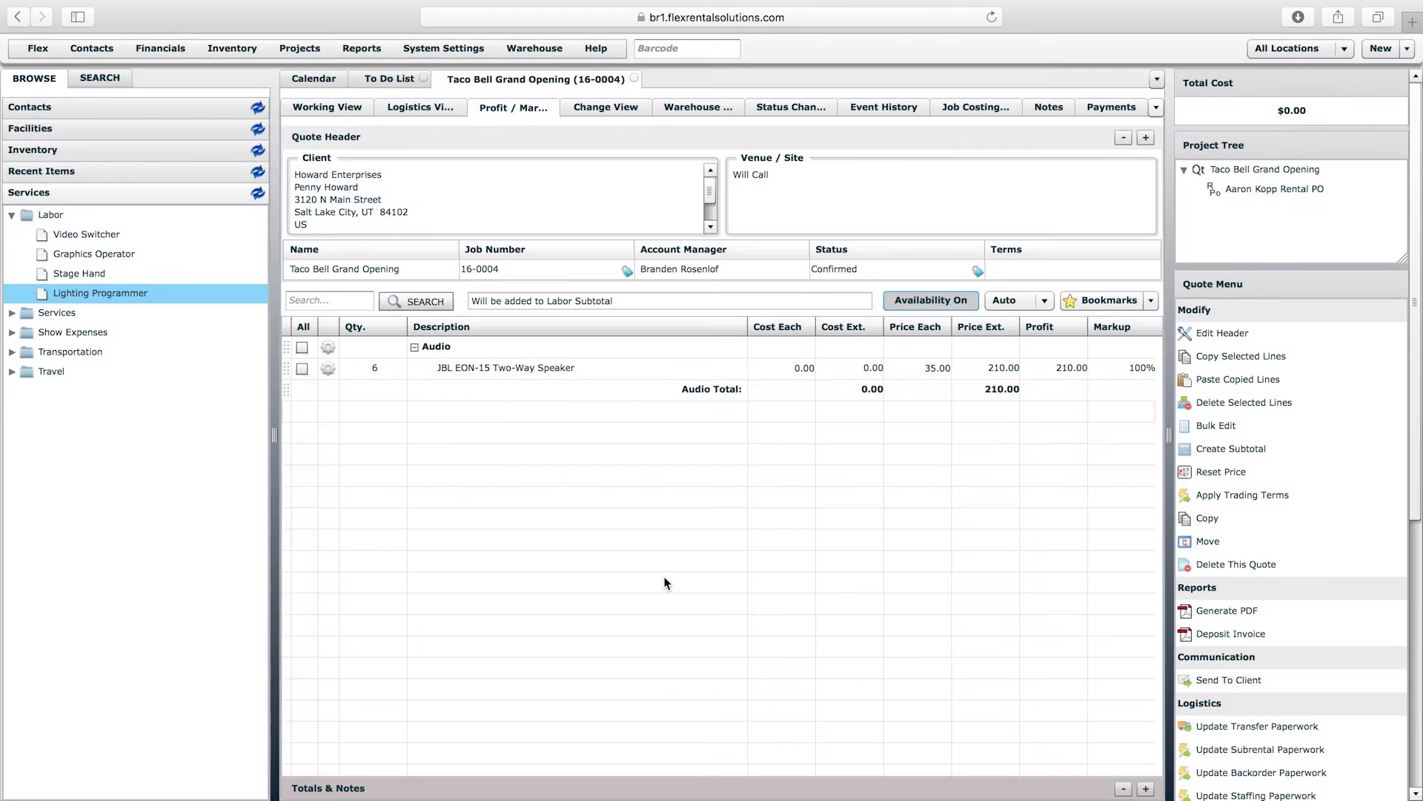
left_click(327, 78)
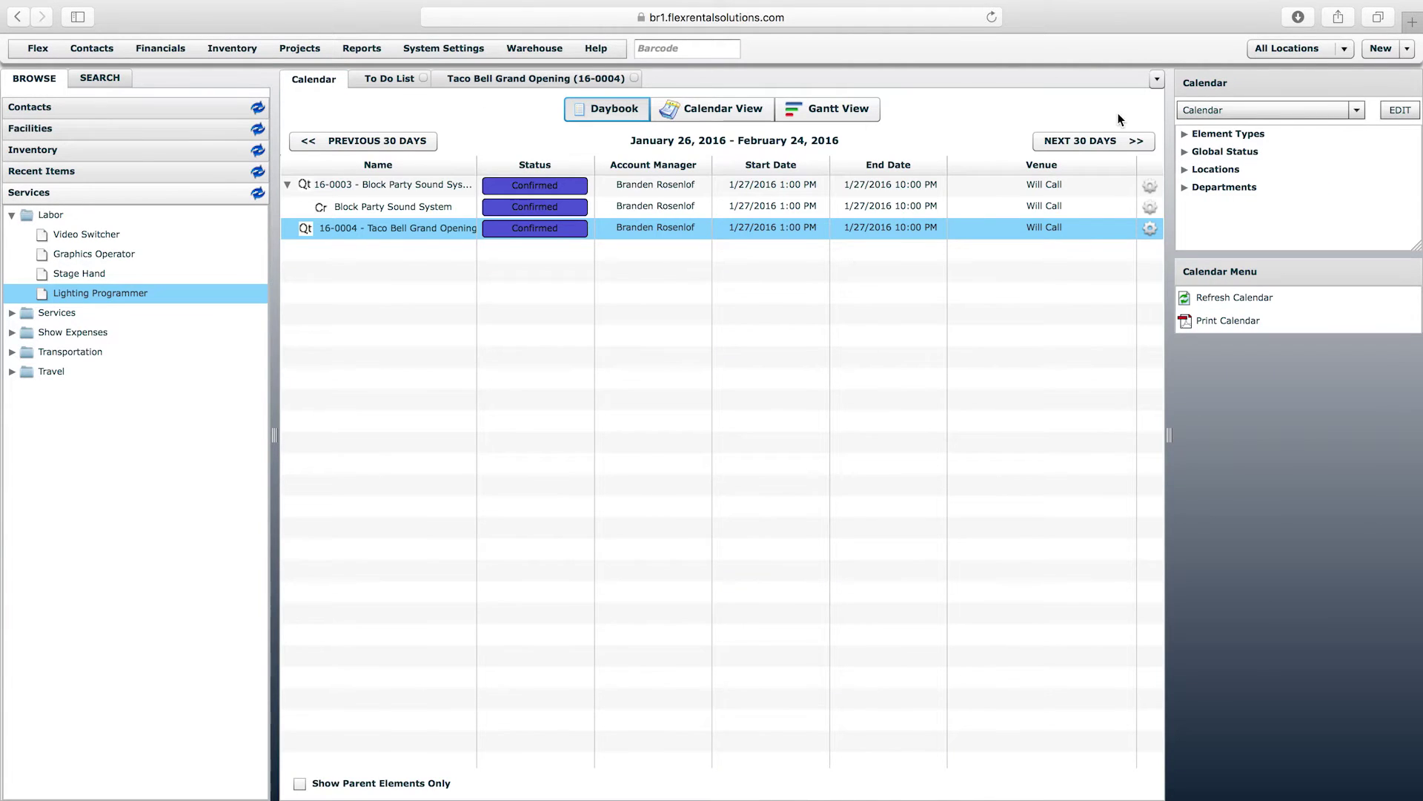
- Dismiss the New menu and reopen the Taco Bell Grand Opening quote tab
left_click(1383, 49)
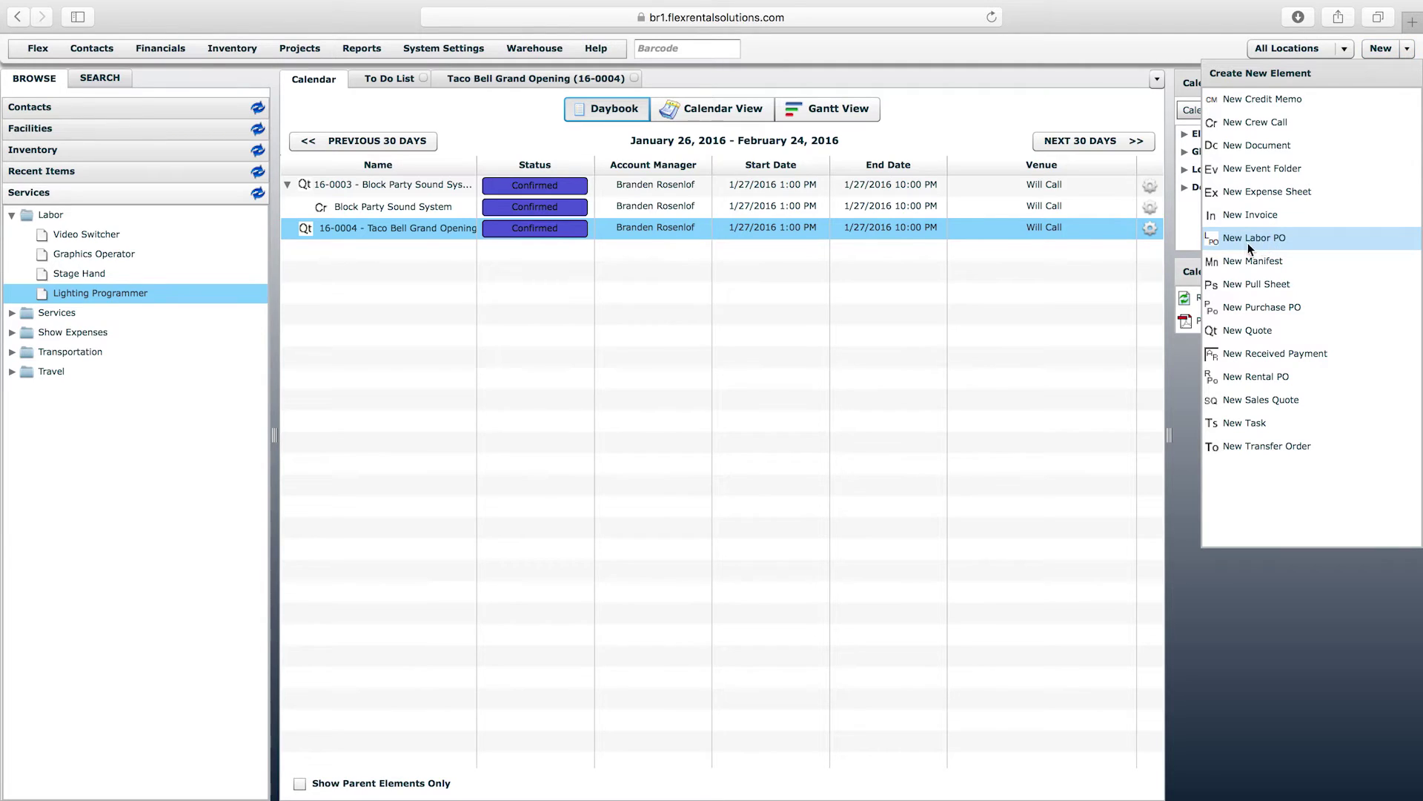
left_click(879, 273)
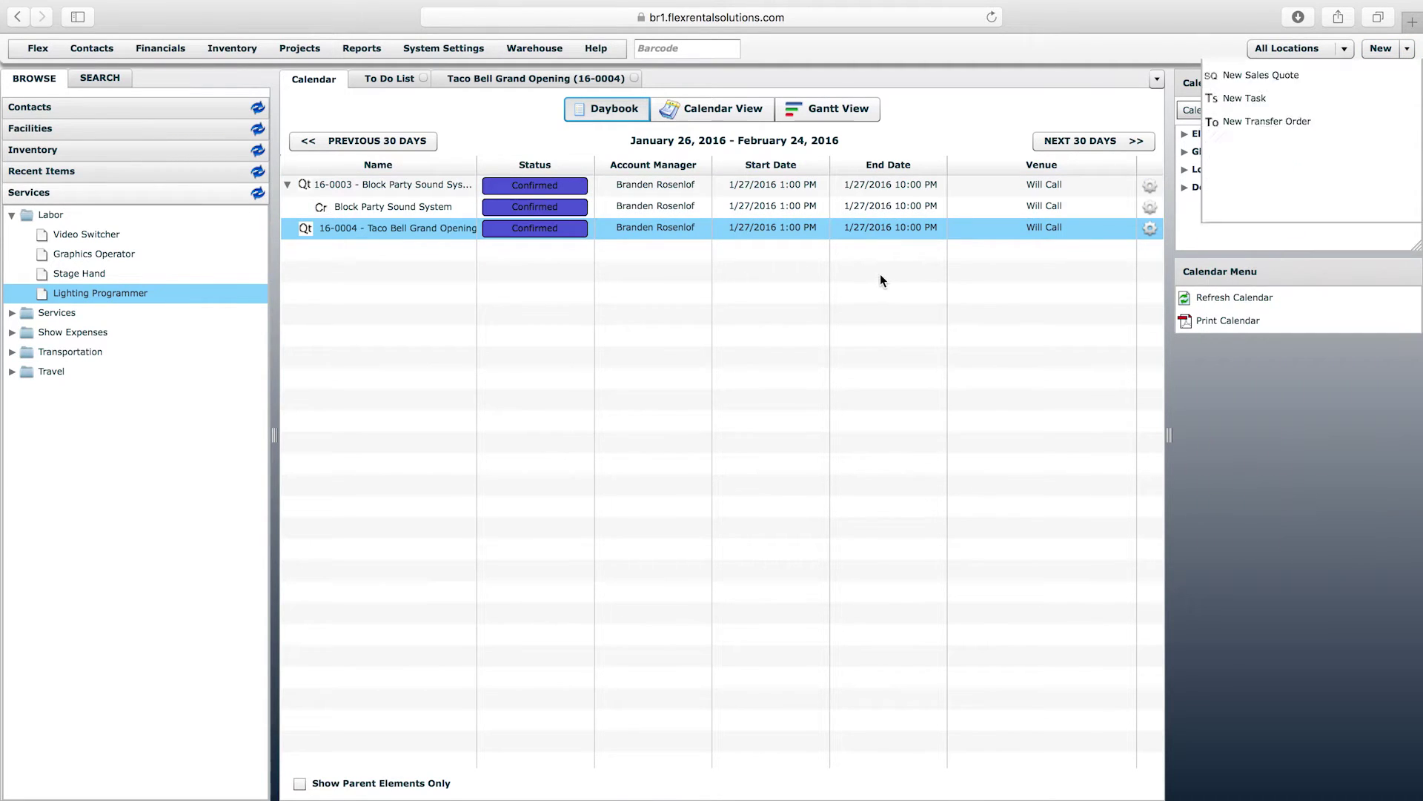
left_click(551, 80)
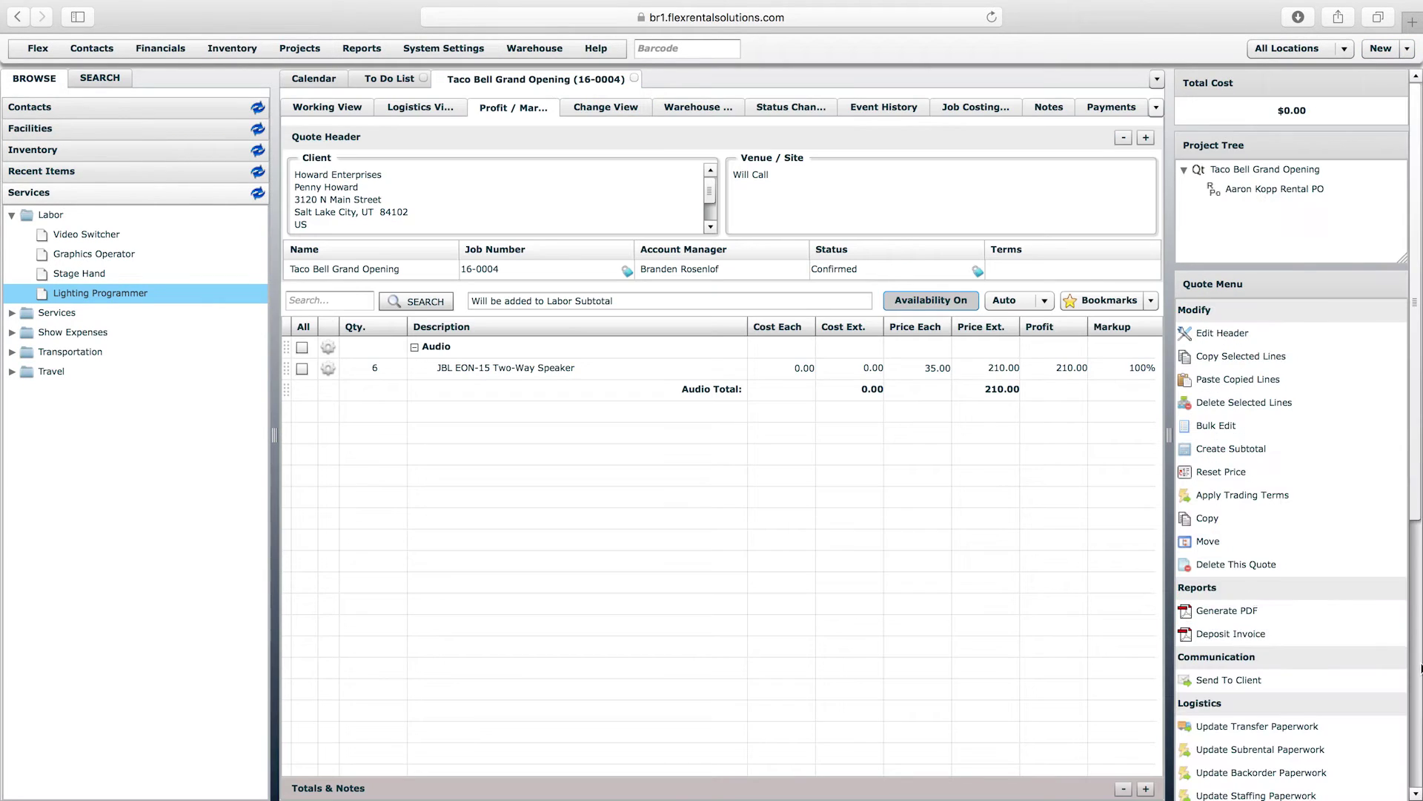
scroll(1258, 694, "down", 10)
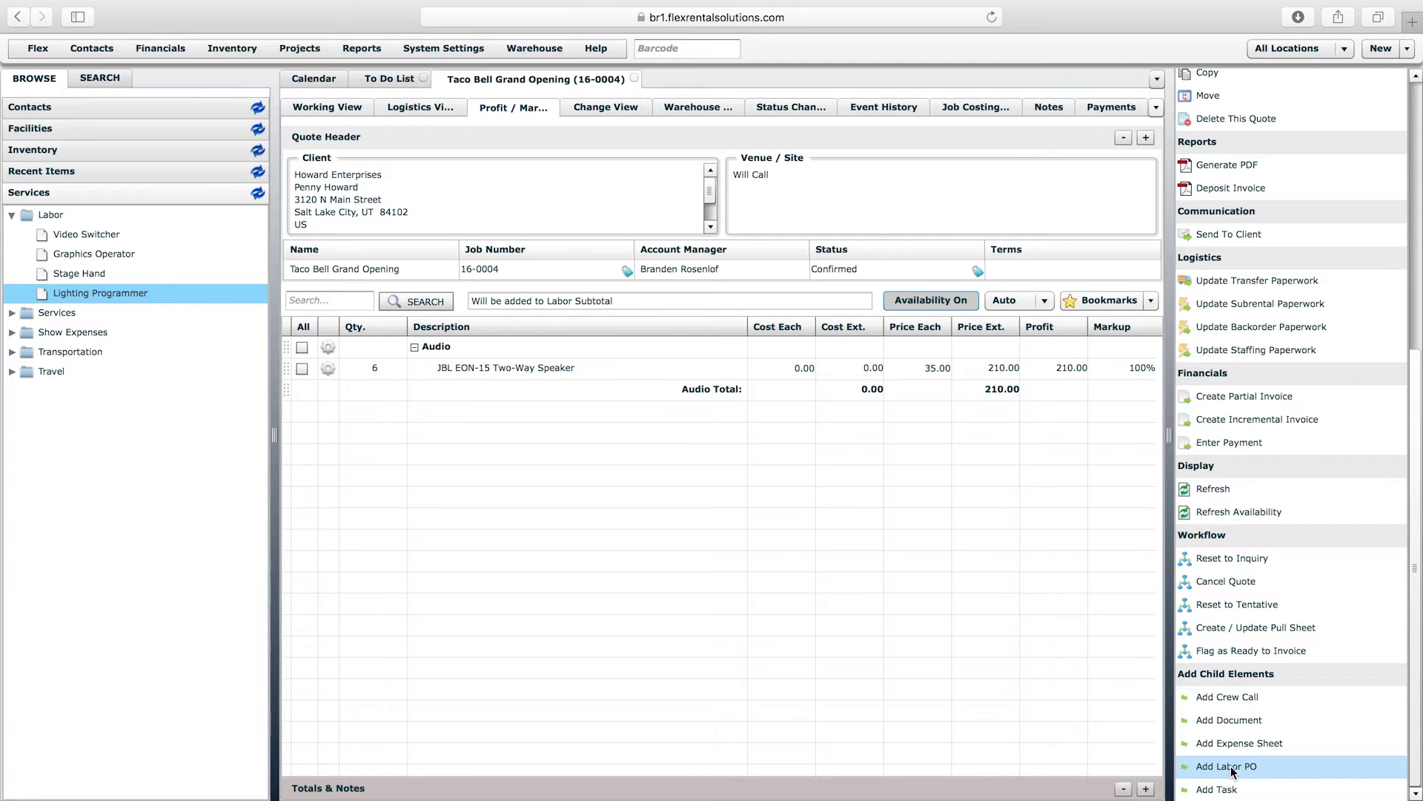
- Start a labor PO for Taco Bell Grand Opening, then discard it unsaved
left_click(1233, 771)
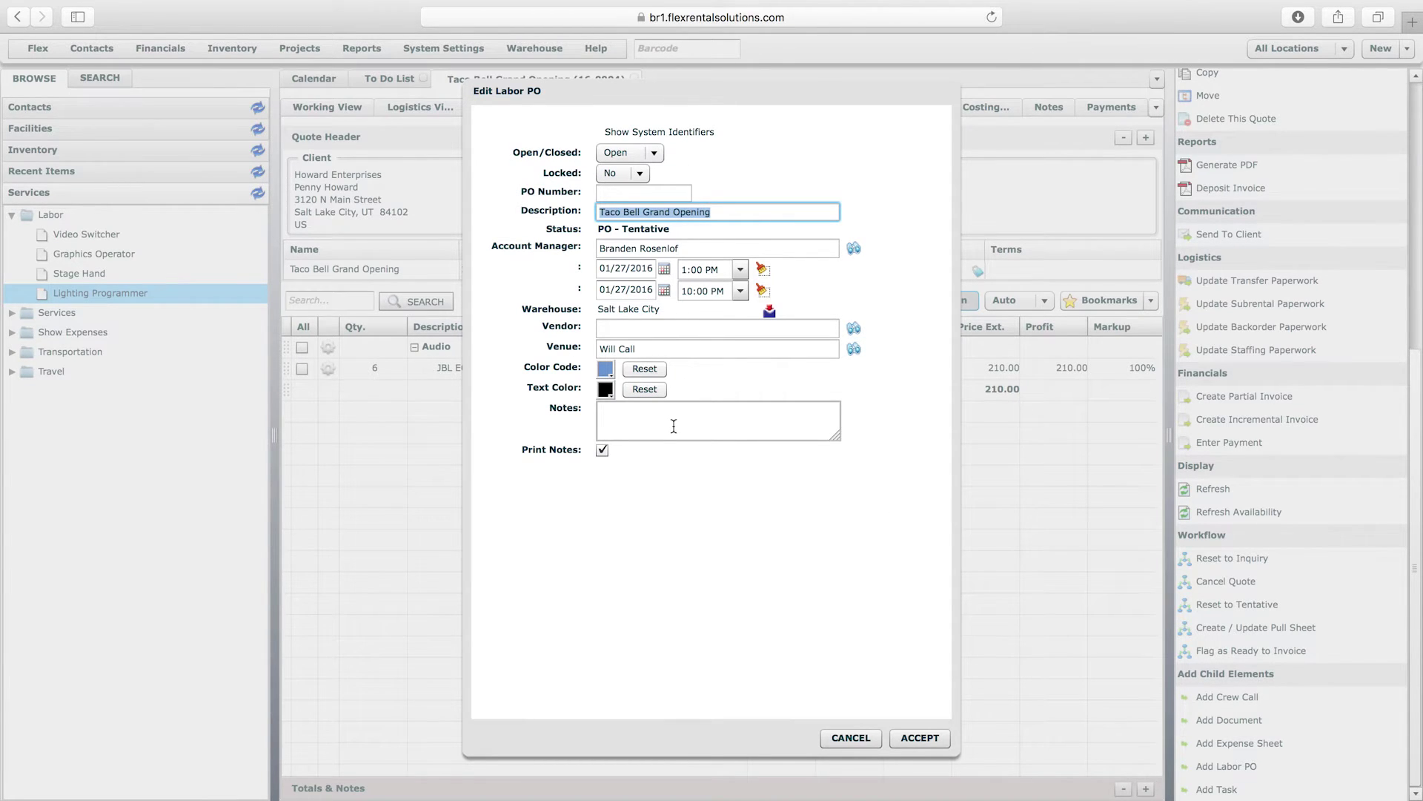
left_click(583, 339)
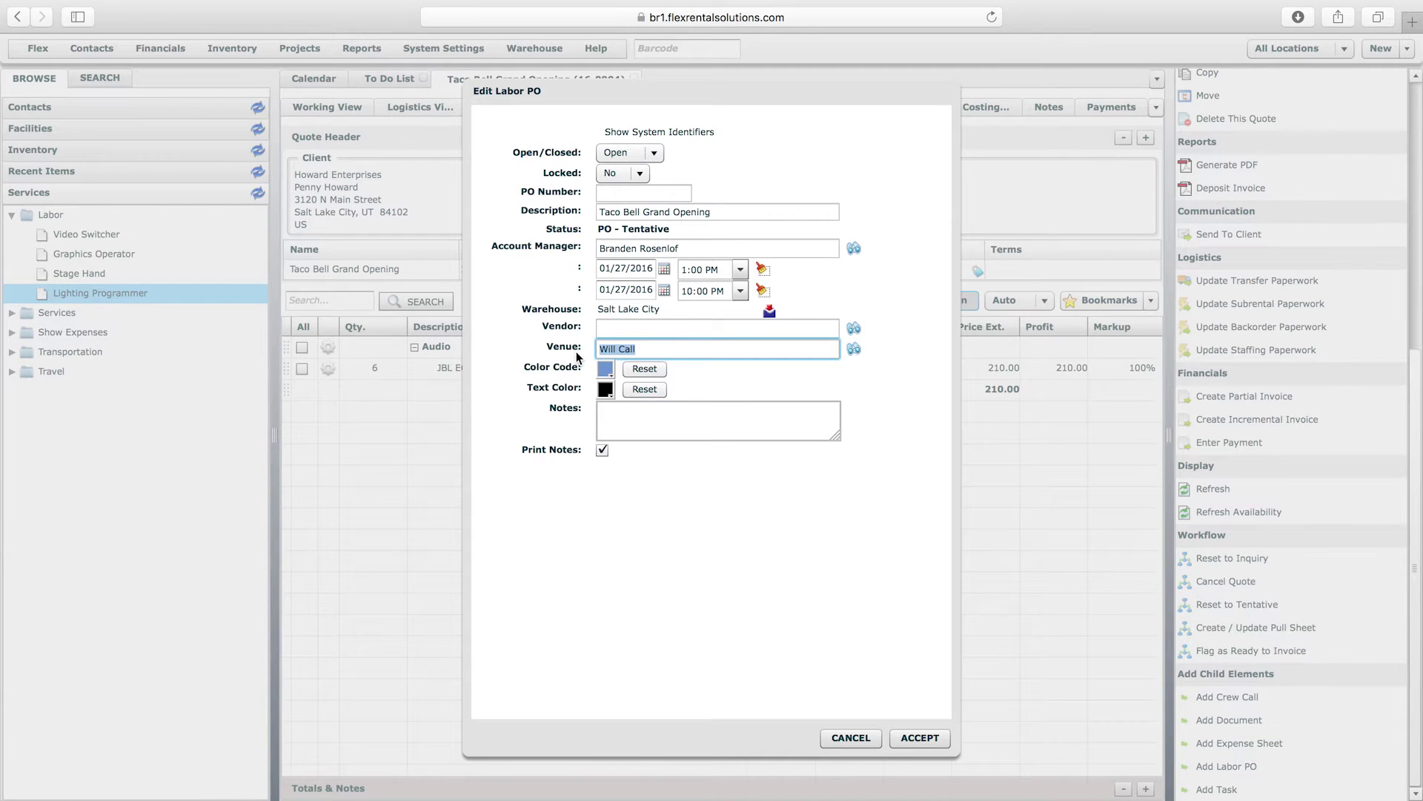
left_click_drag(786, 85, 756, 89)
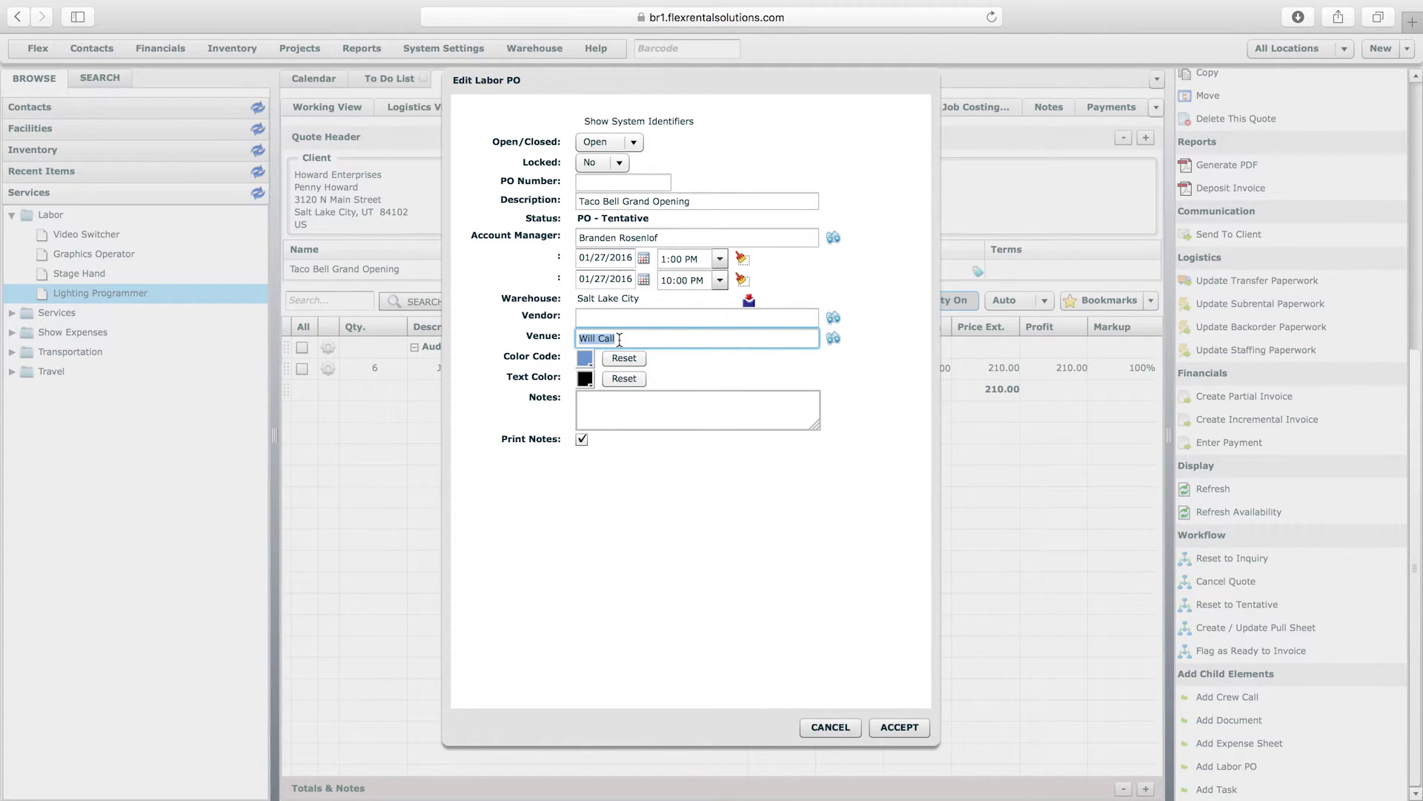
left_click(836, 728)
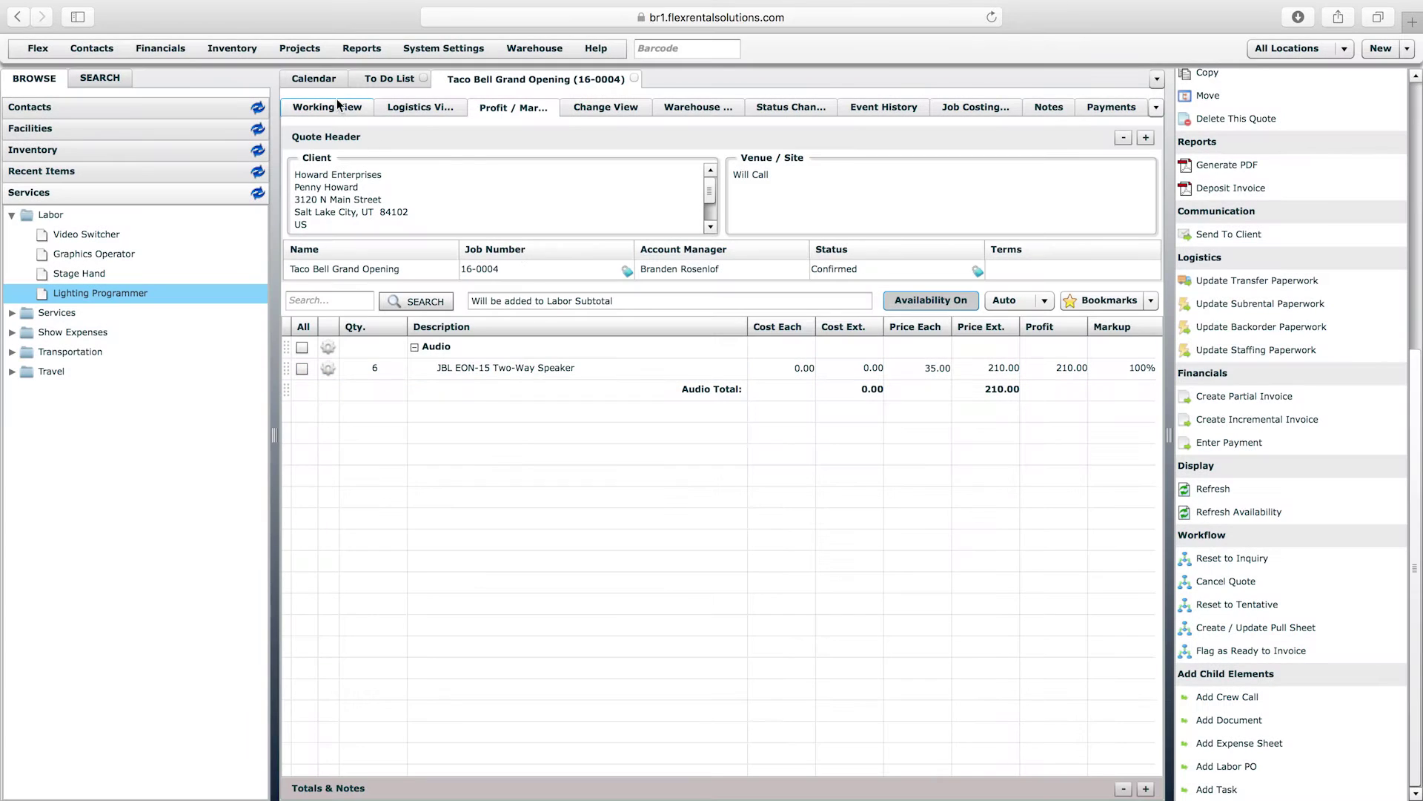
- Close the Taco Bell quote and open Webinar Rental 16-0002 from the previous 30 days
left_click(635, 77)
left_click(336, 77)
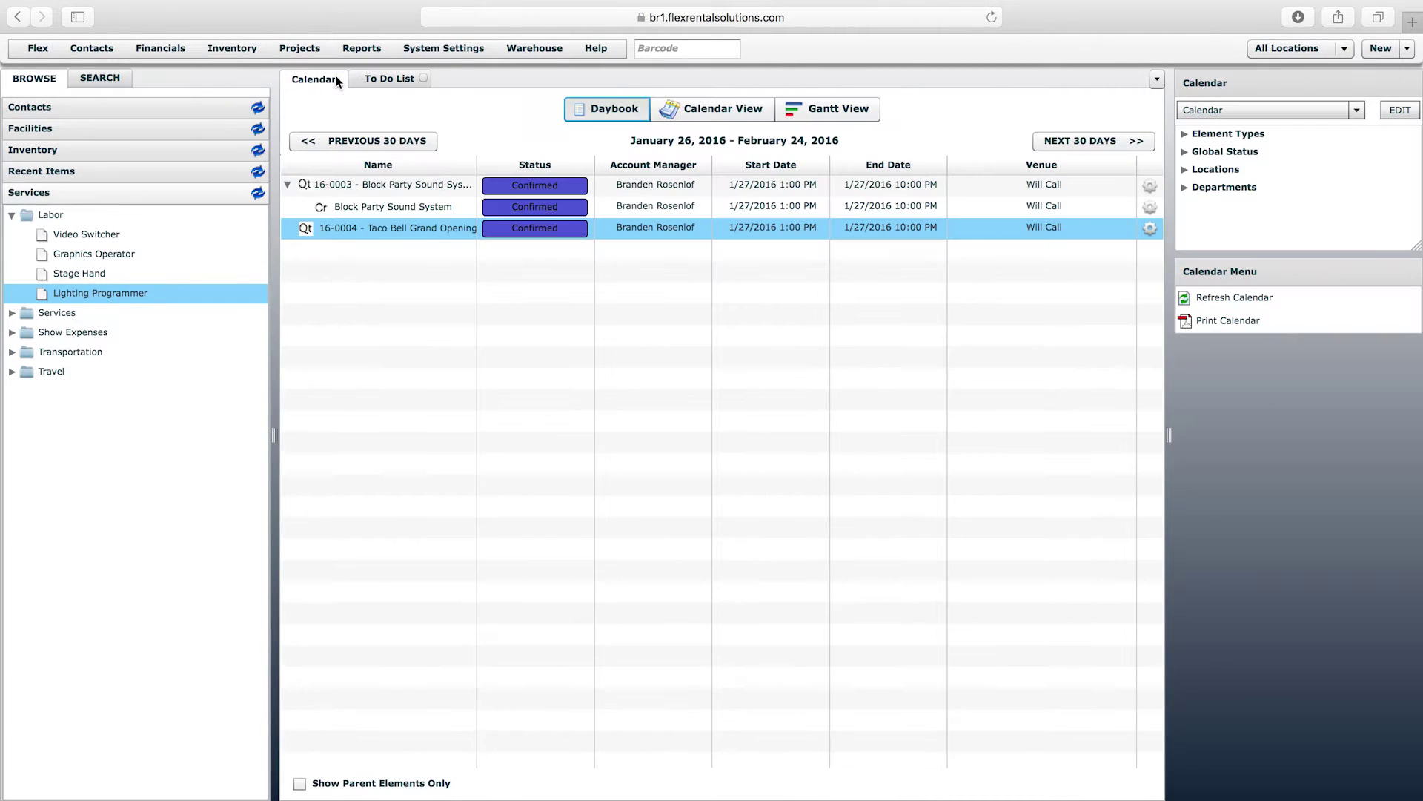
left_click(402, 142)
double_click(416, 268)
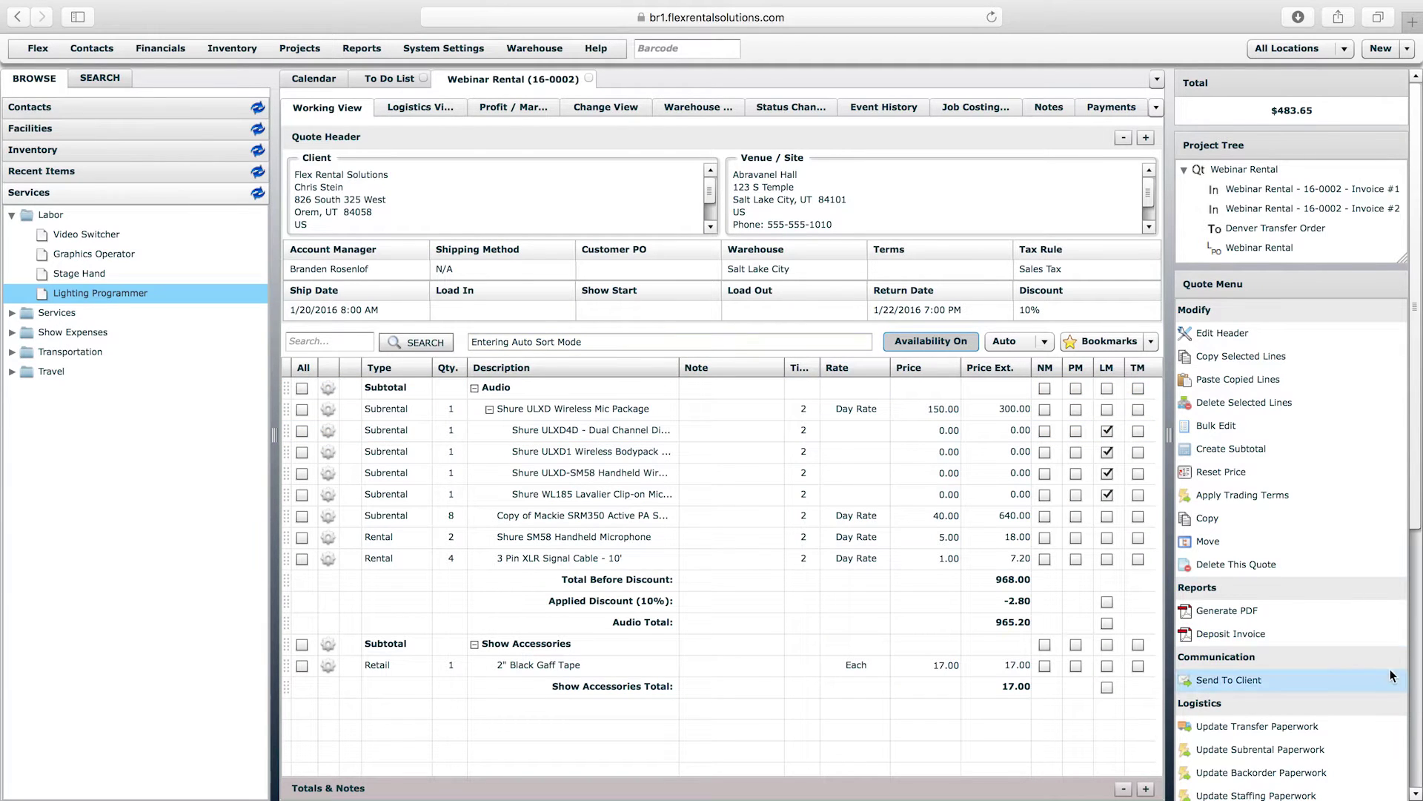
- Start a new labor PO on the Webinar Rental quote and focus its Vendor field
left_click(1414, 682)
left_click(1247, 750)
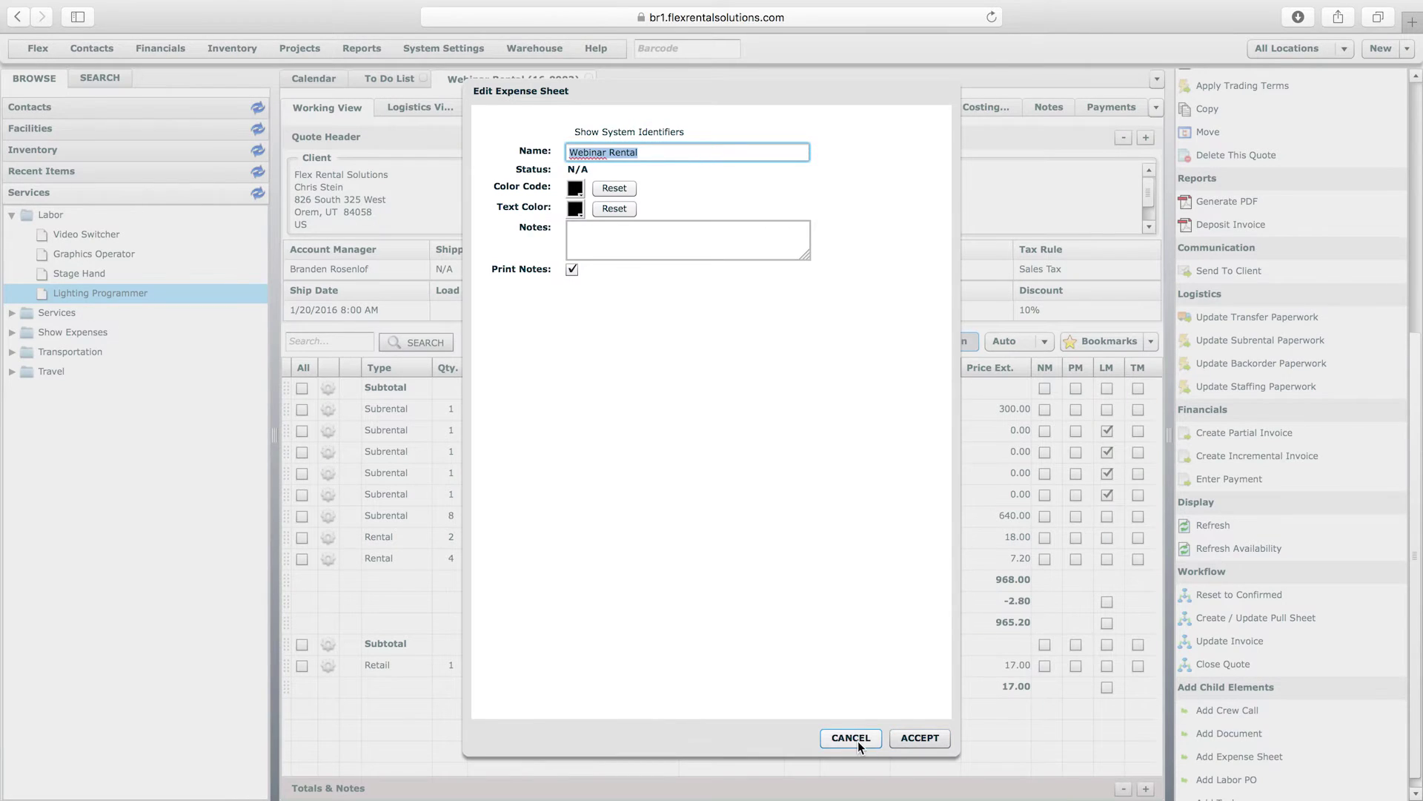
left_click(851, 738)
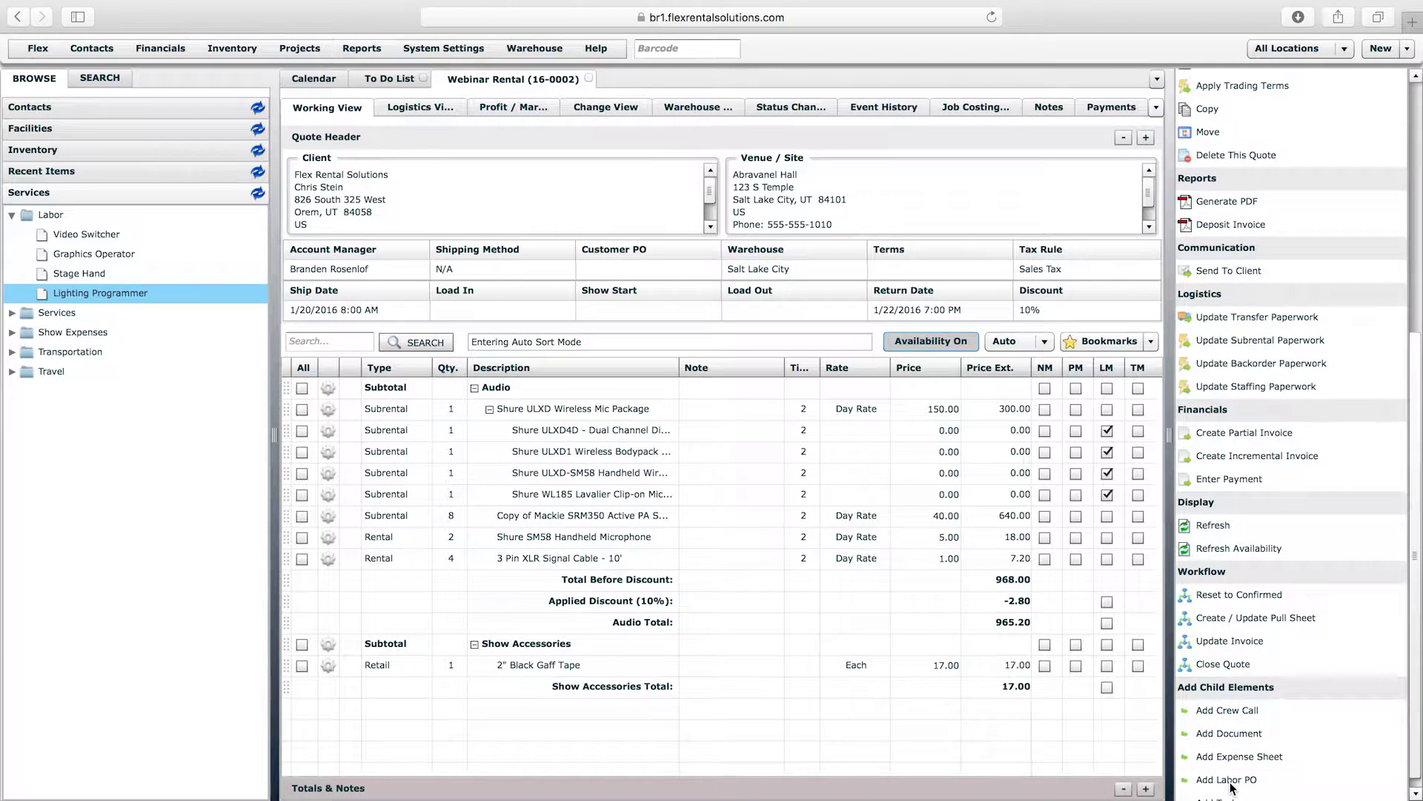
left_click(1229, 780)
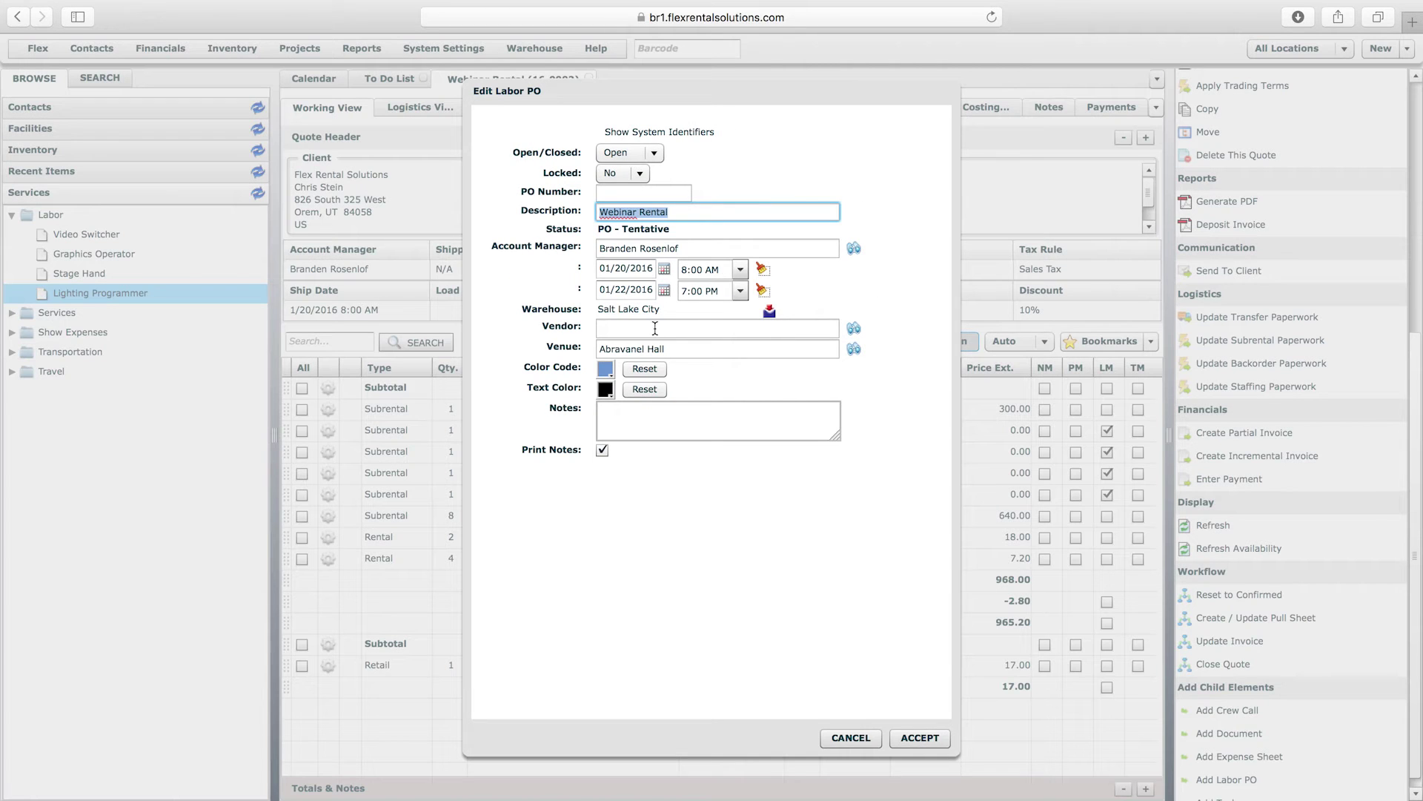
left_click(655, 327)
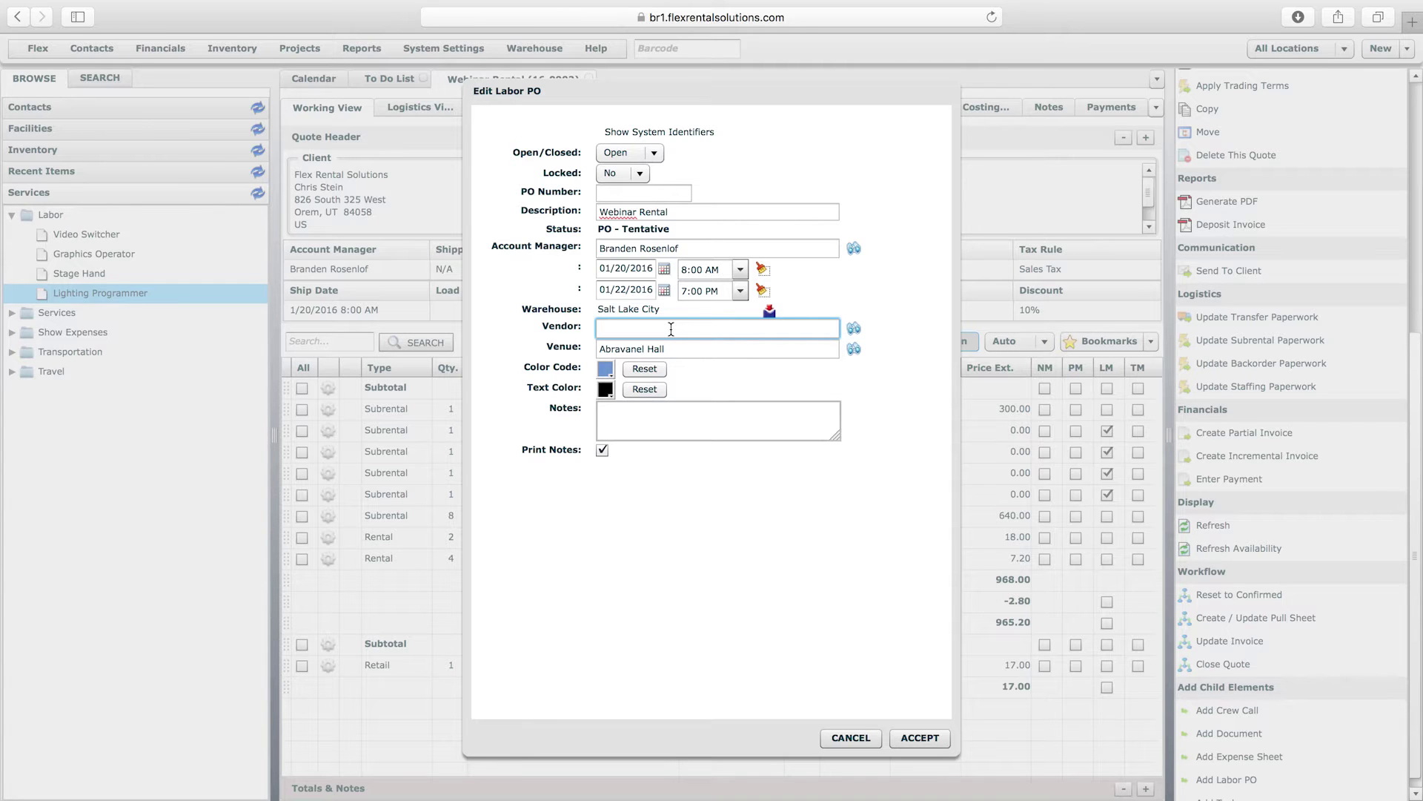
- Choose Rhino Staging from a Labor Provider contact search as vendor and accept the labor PO
left_click(854, 329)
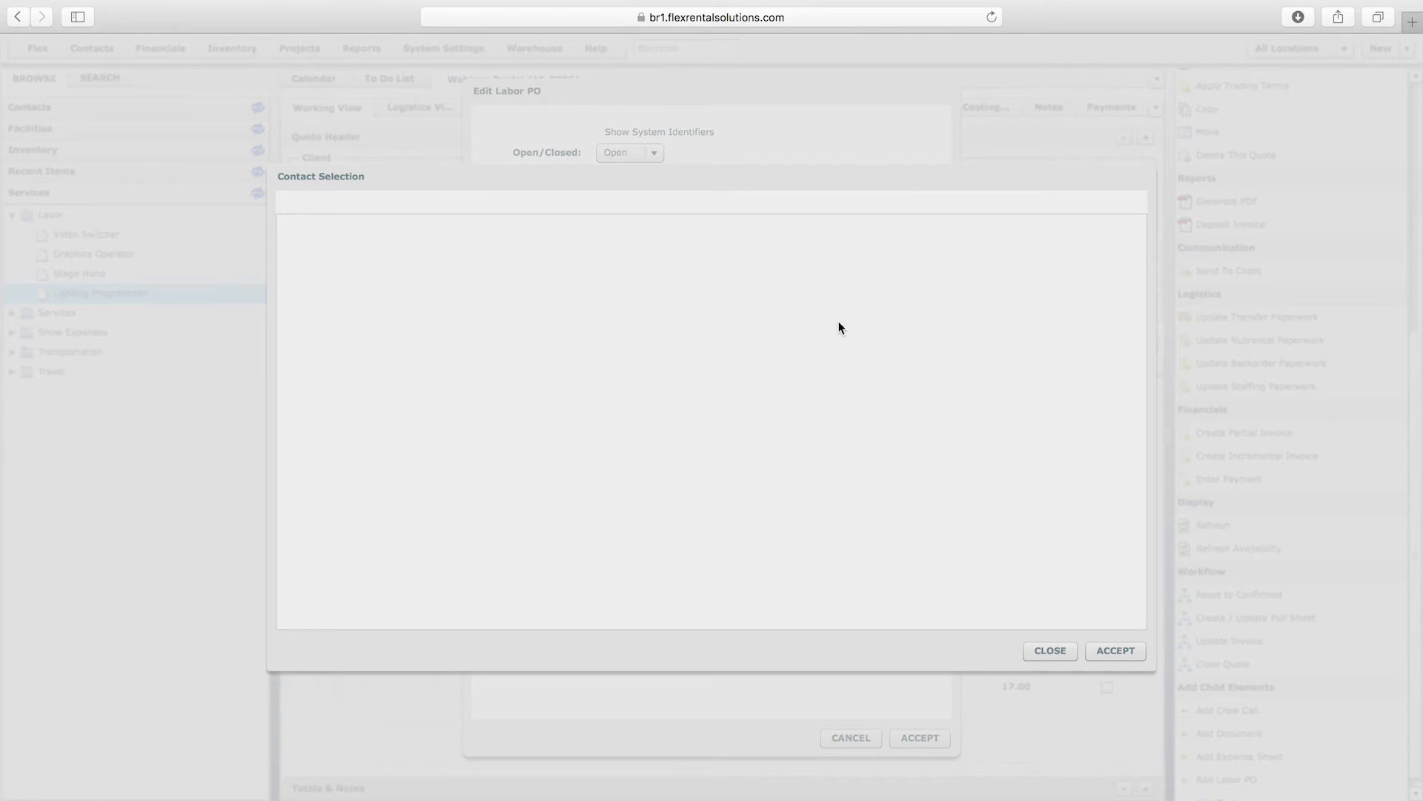
left_click(567, 235)
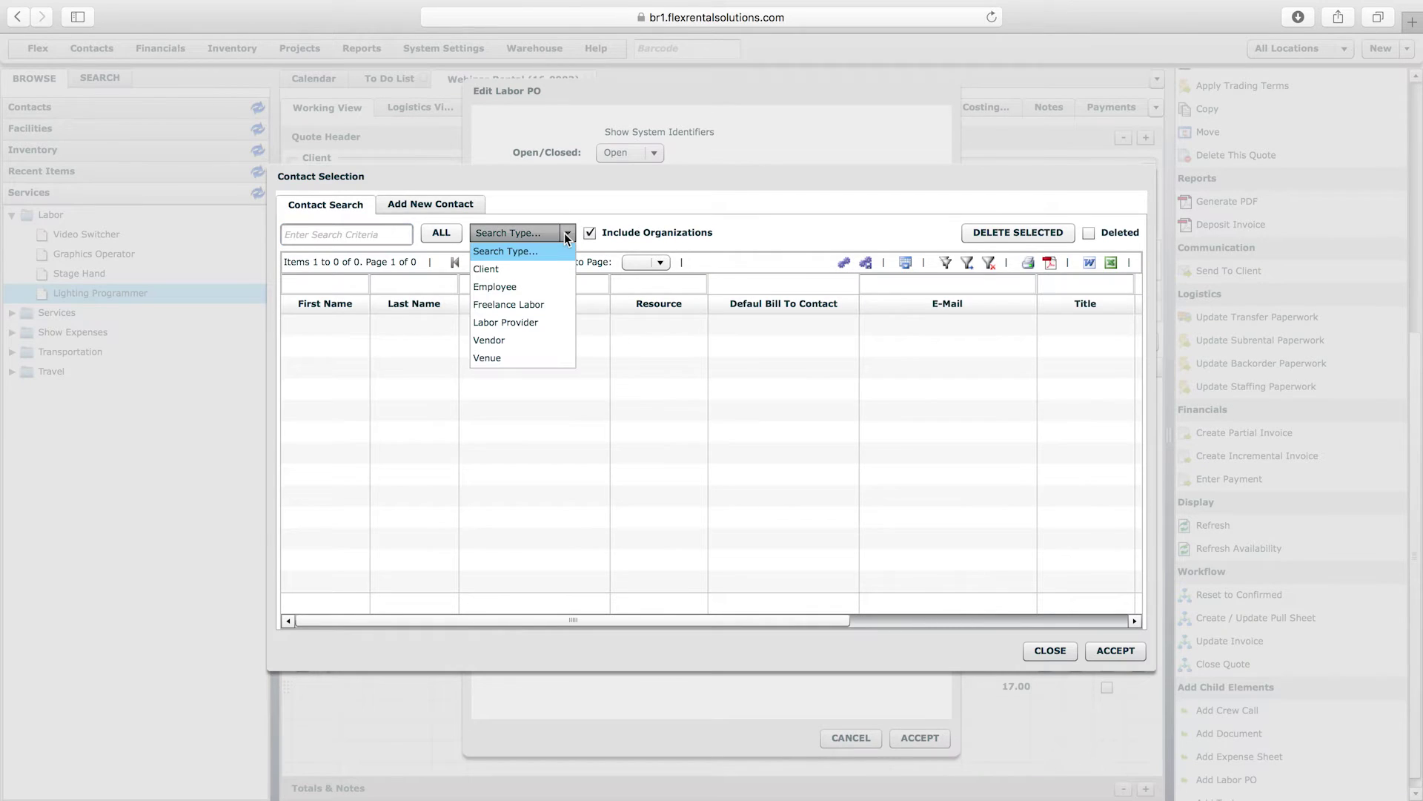
left_click(524, 332)
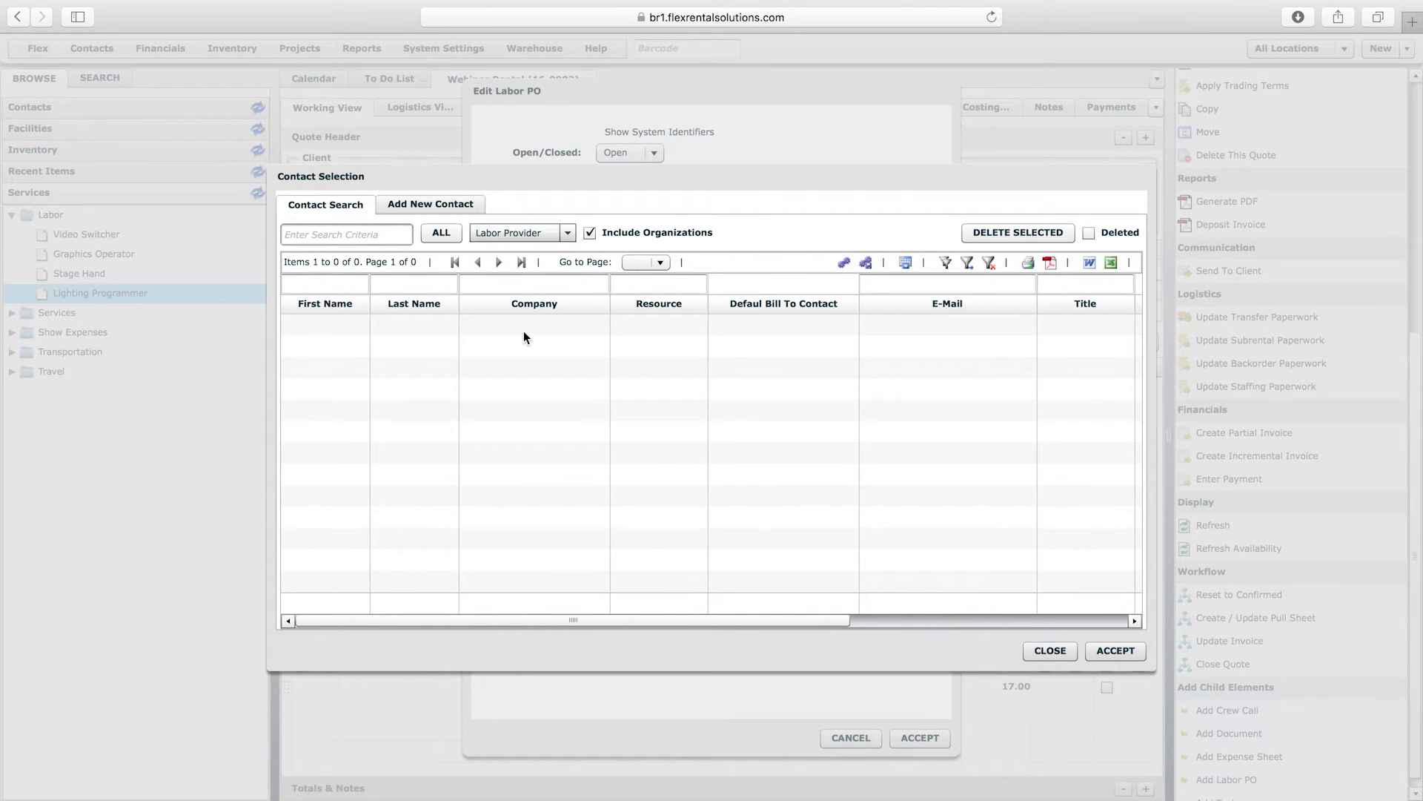
left_click(447, 233)
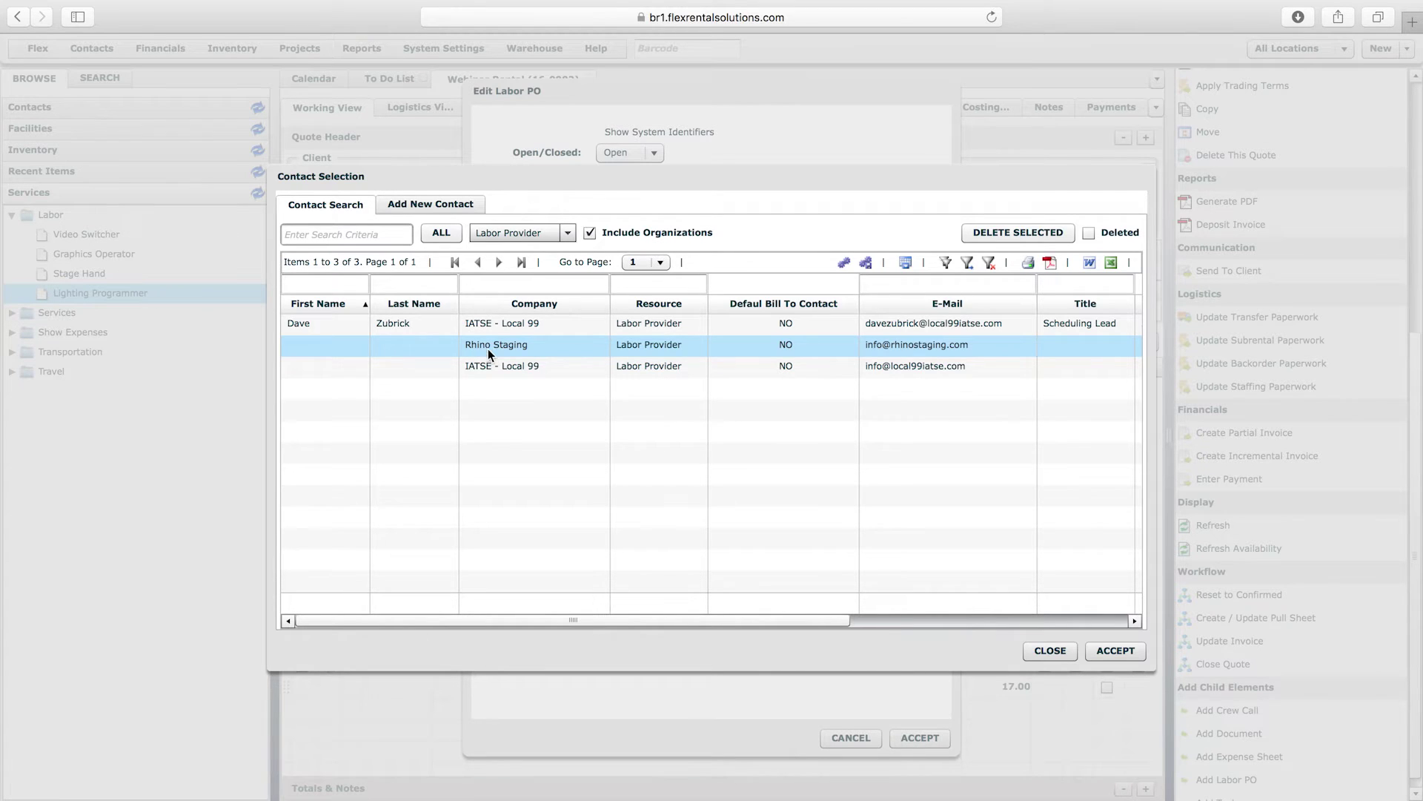
left_click(479, 367)
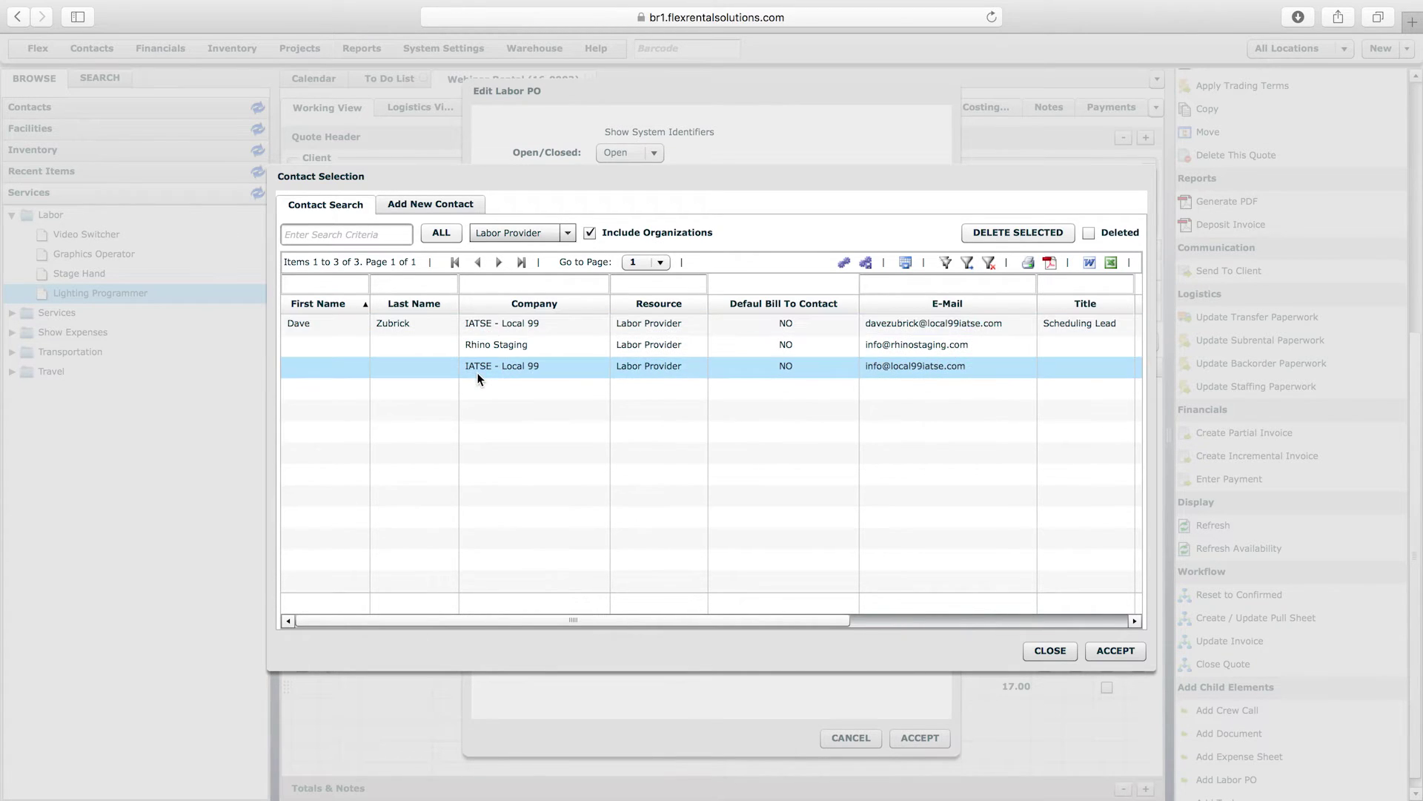
left_click(481, 346)
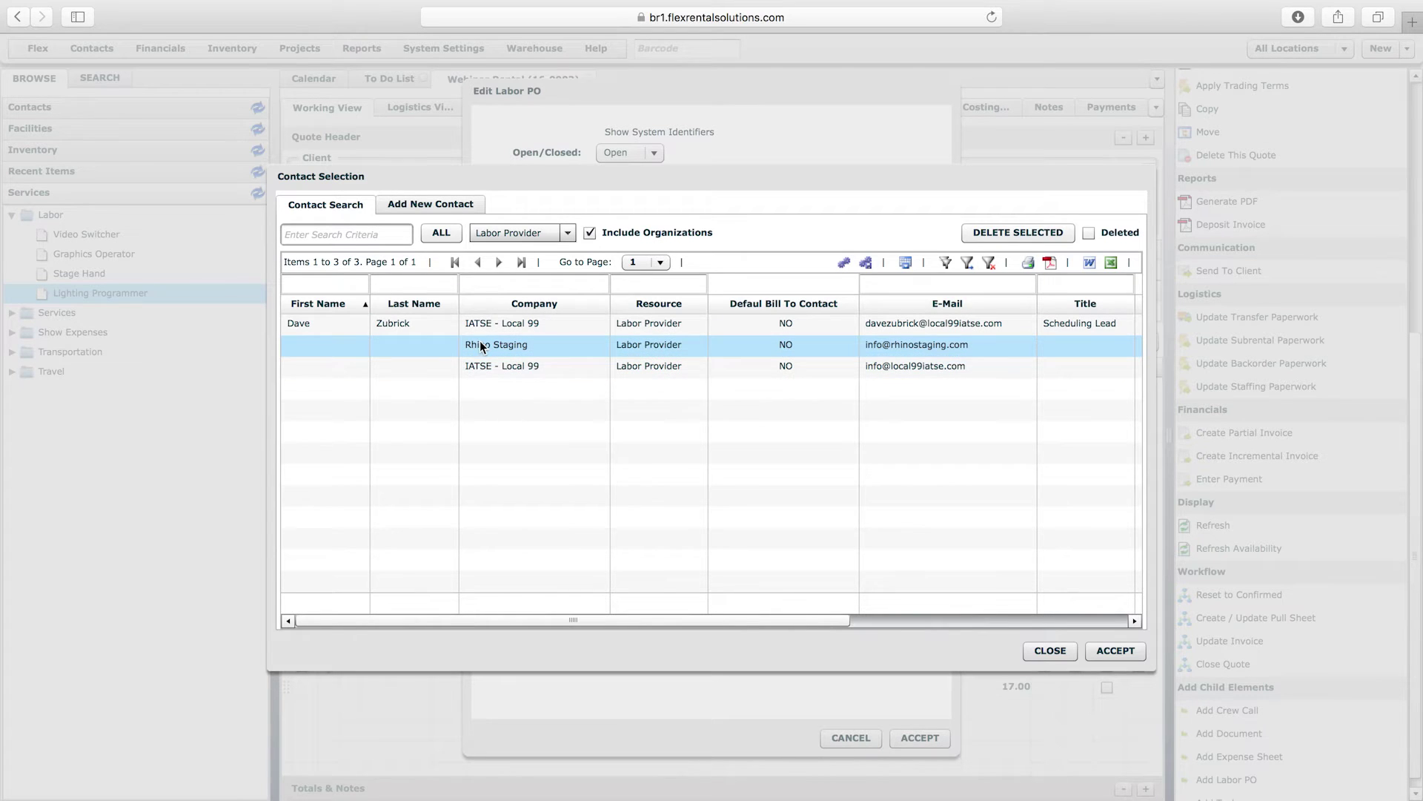
double_click(474, 348)
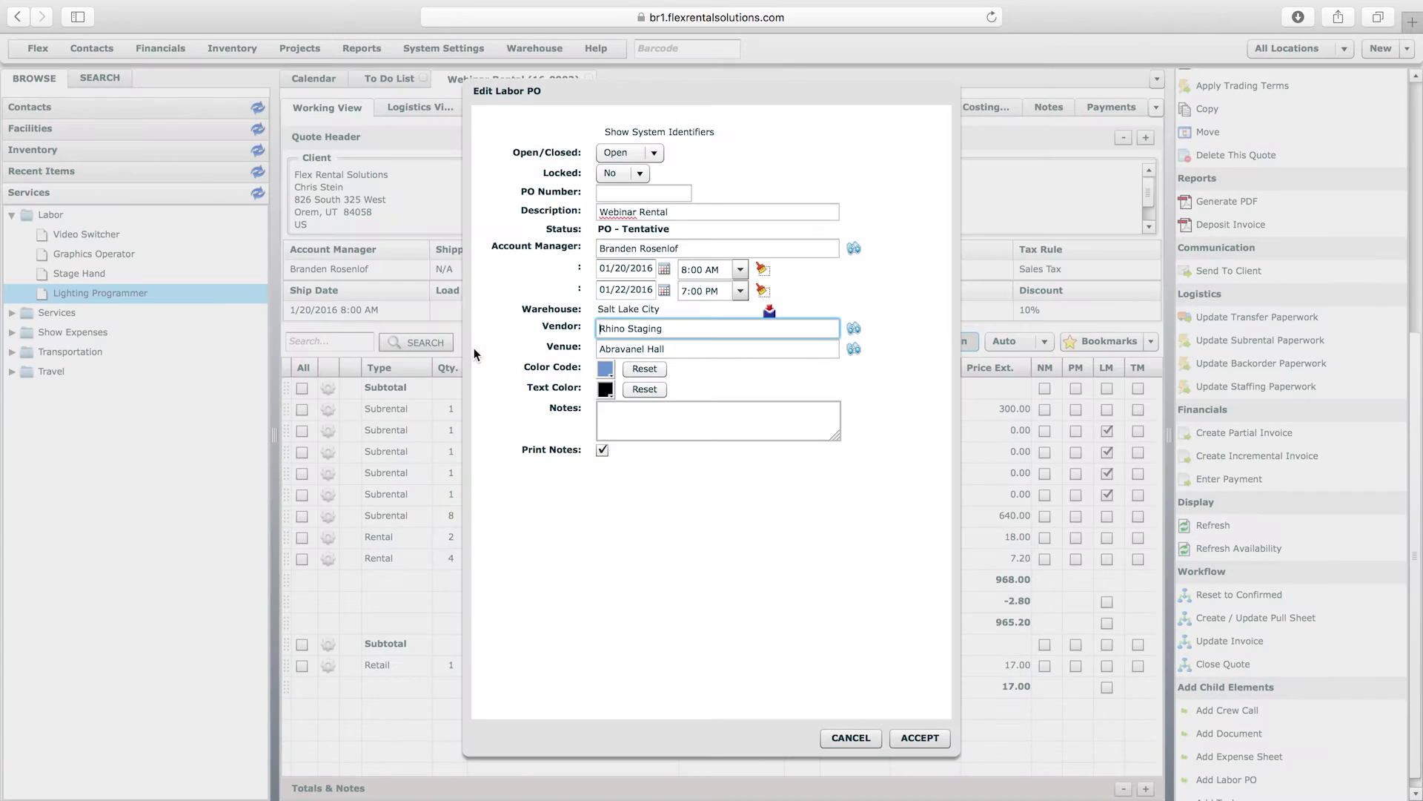
left_click(916, 742)
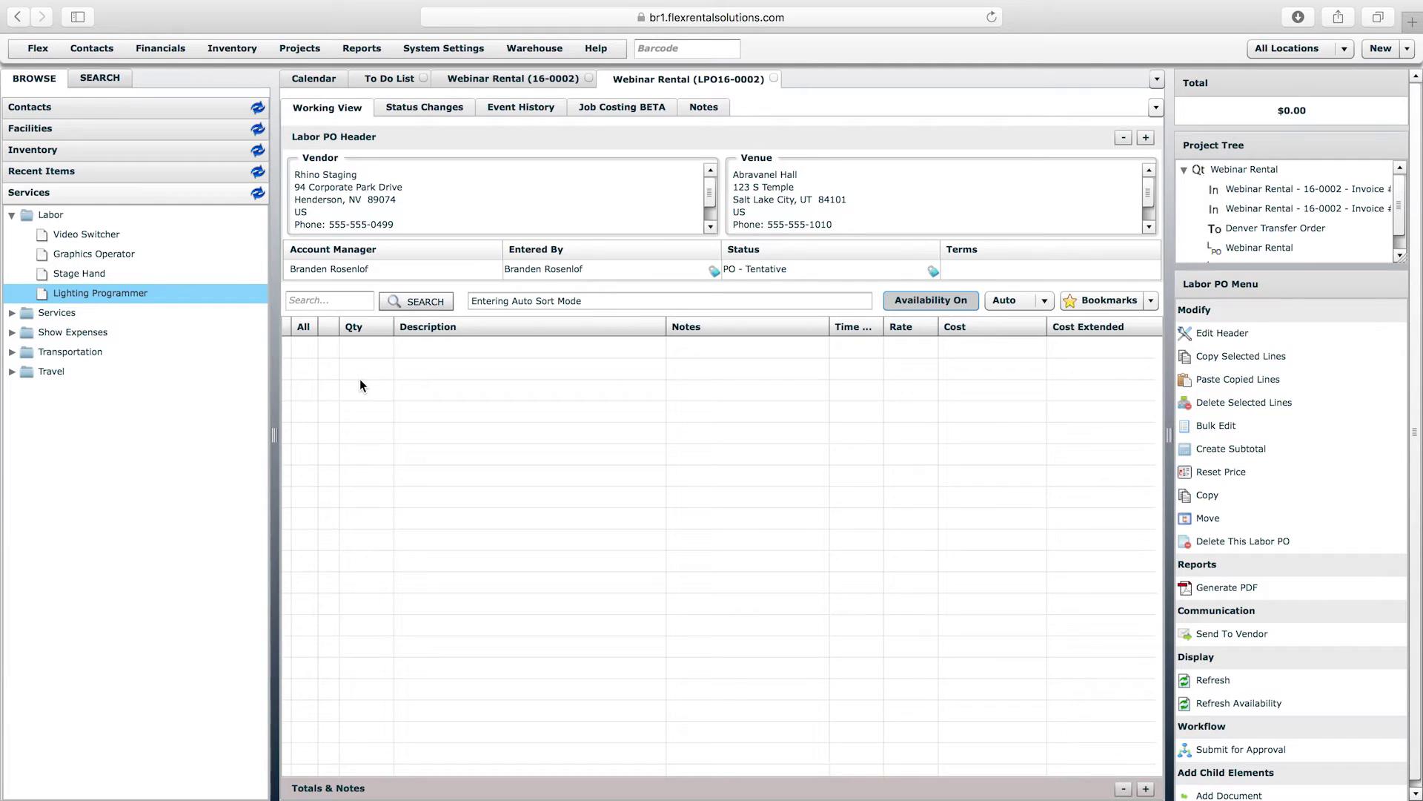
- Add 6 Stage Hands and 2 Graphics Operators as Day Rate lines on LPO16-0002
left_click_drag(82, 273, 478, 381)
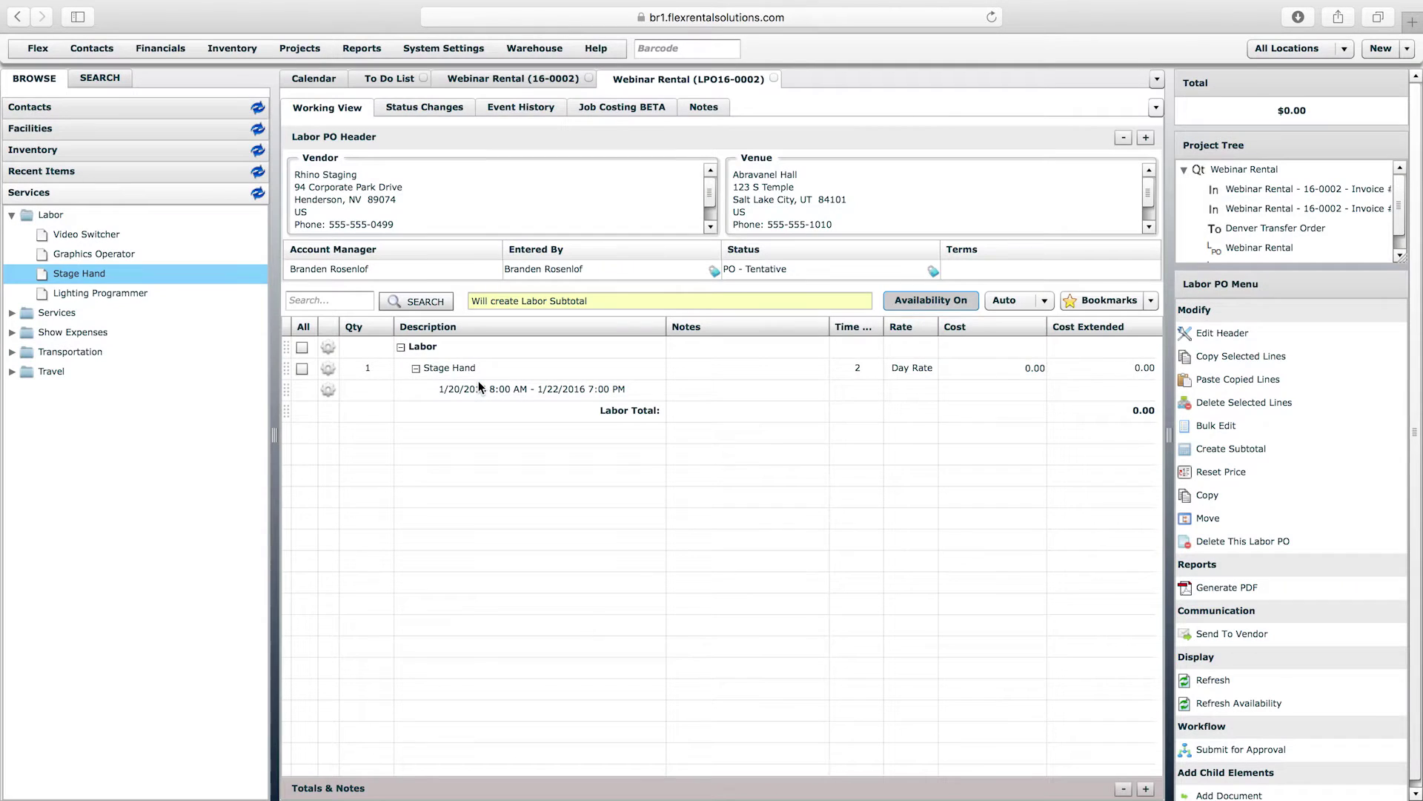
left_click(380, 373)
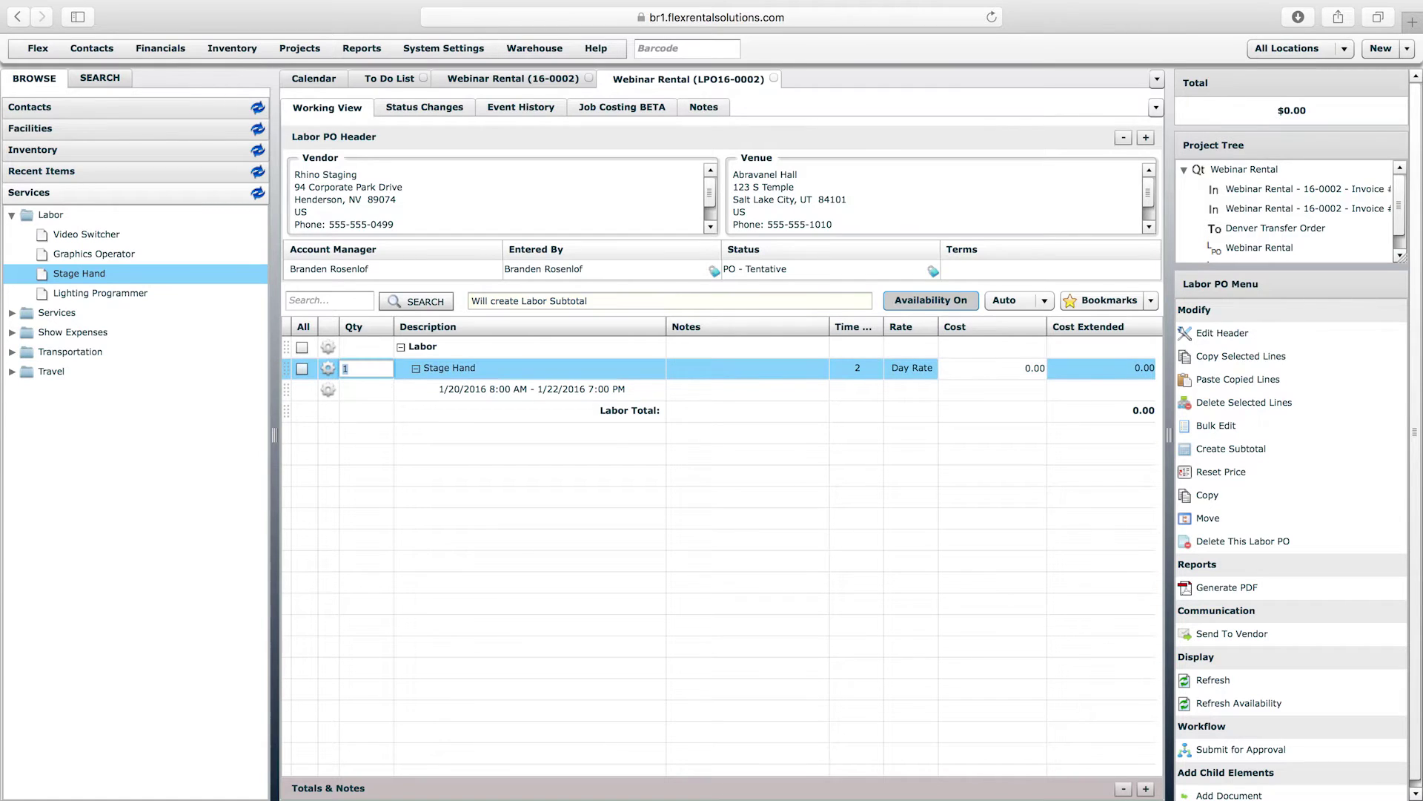
key("Return")
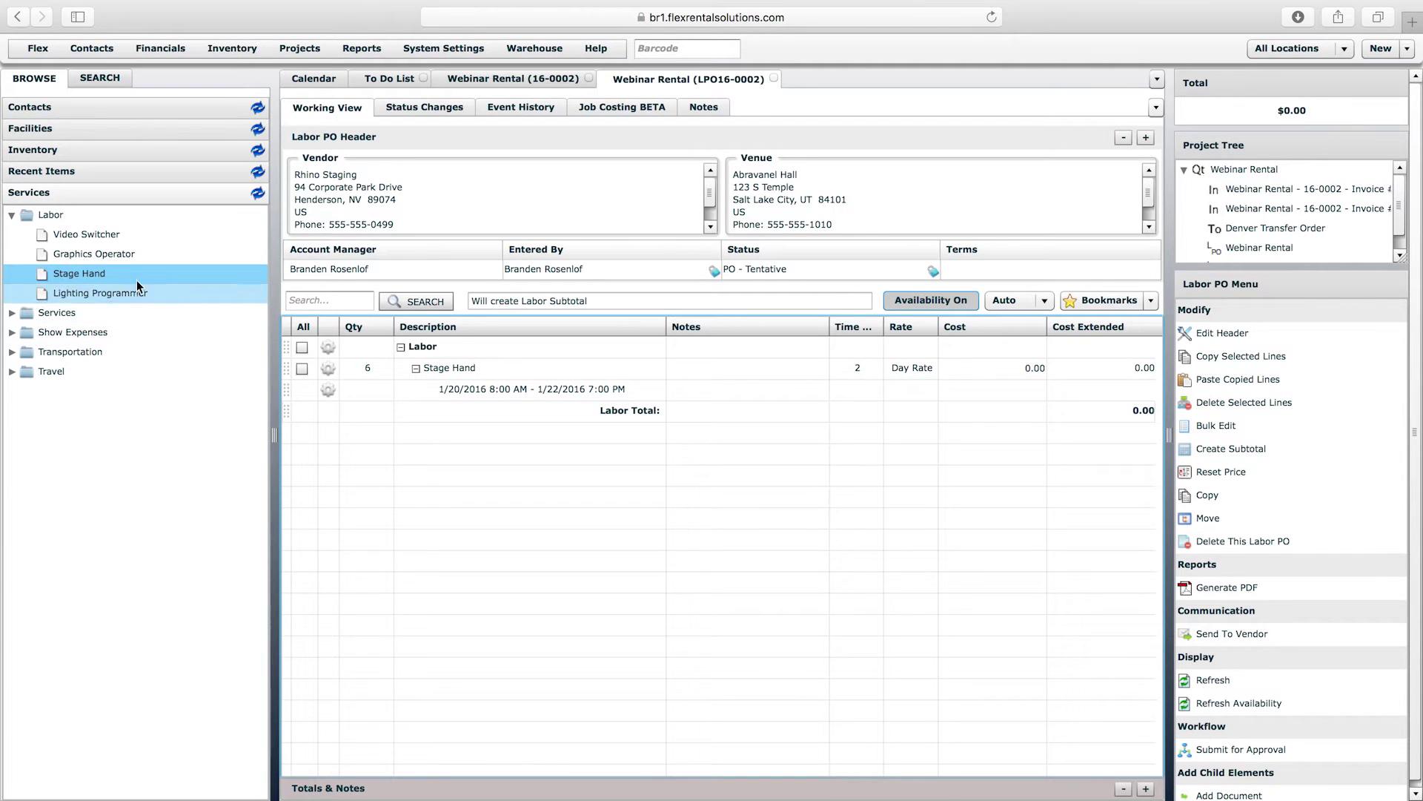
left_click_drag(91, 257, 503, 442)
left_click_drag(110, 255, 496, 411)
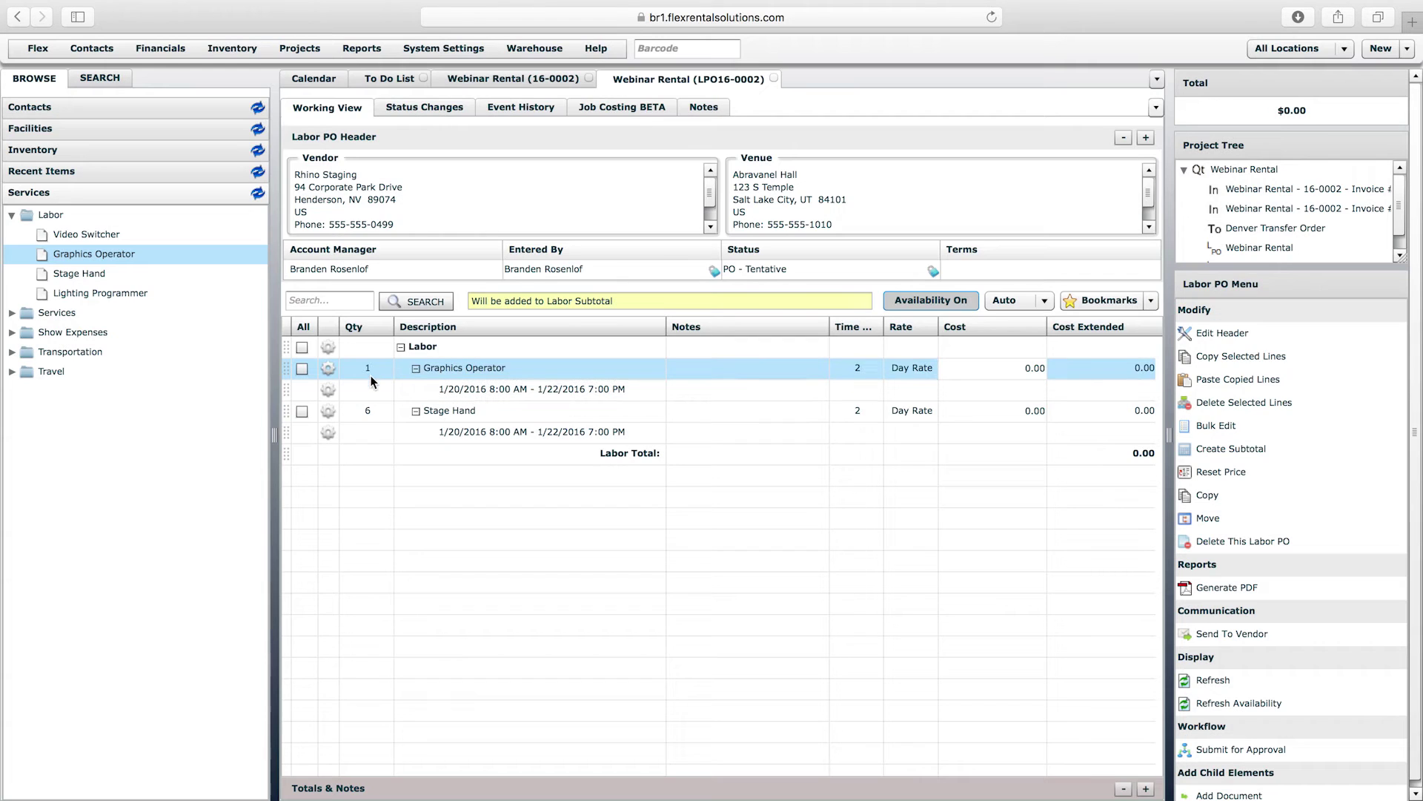
left_click(370, 376)
type("2")
left_click(434, 513)
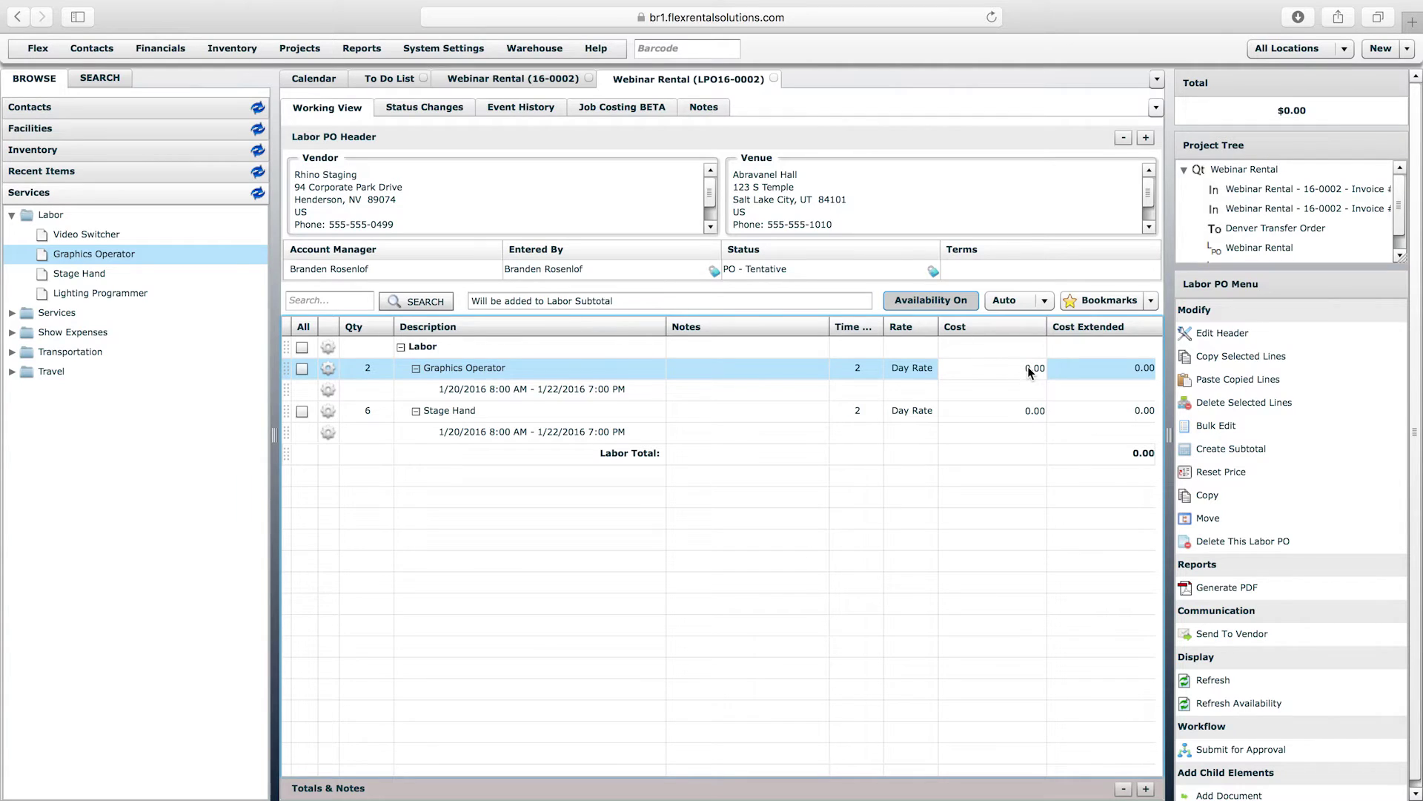
left_click(1032, 420)
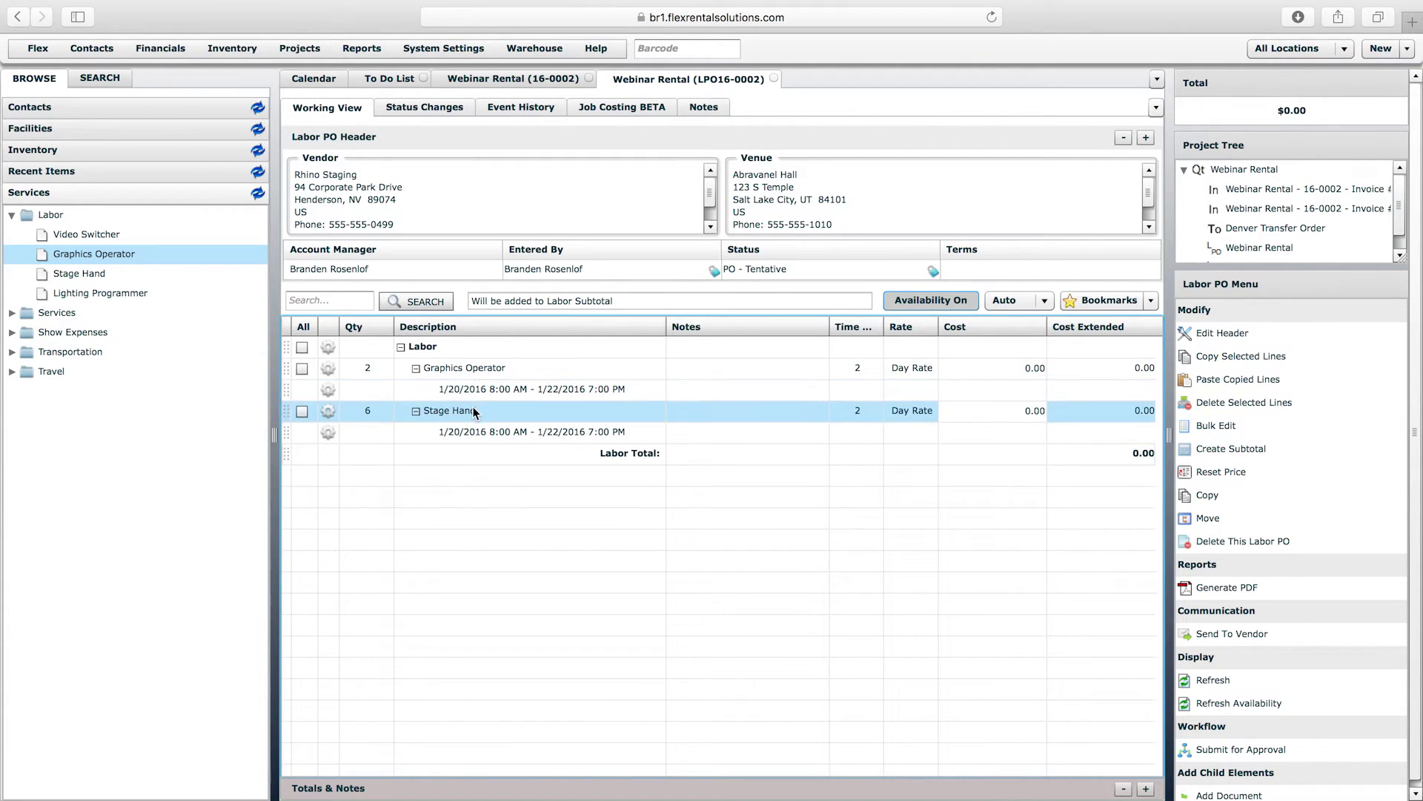
left_click(454, 350)
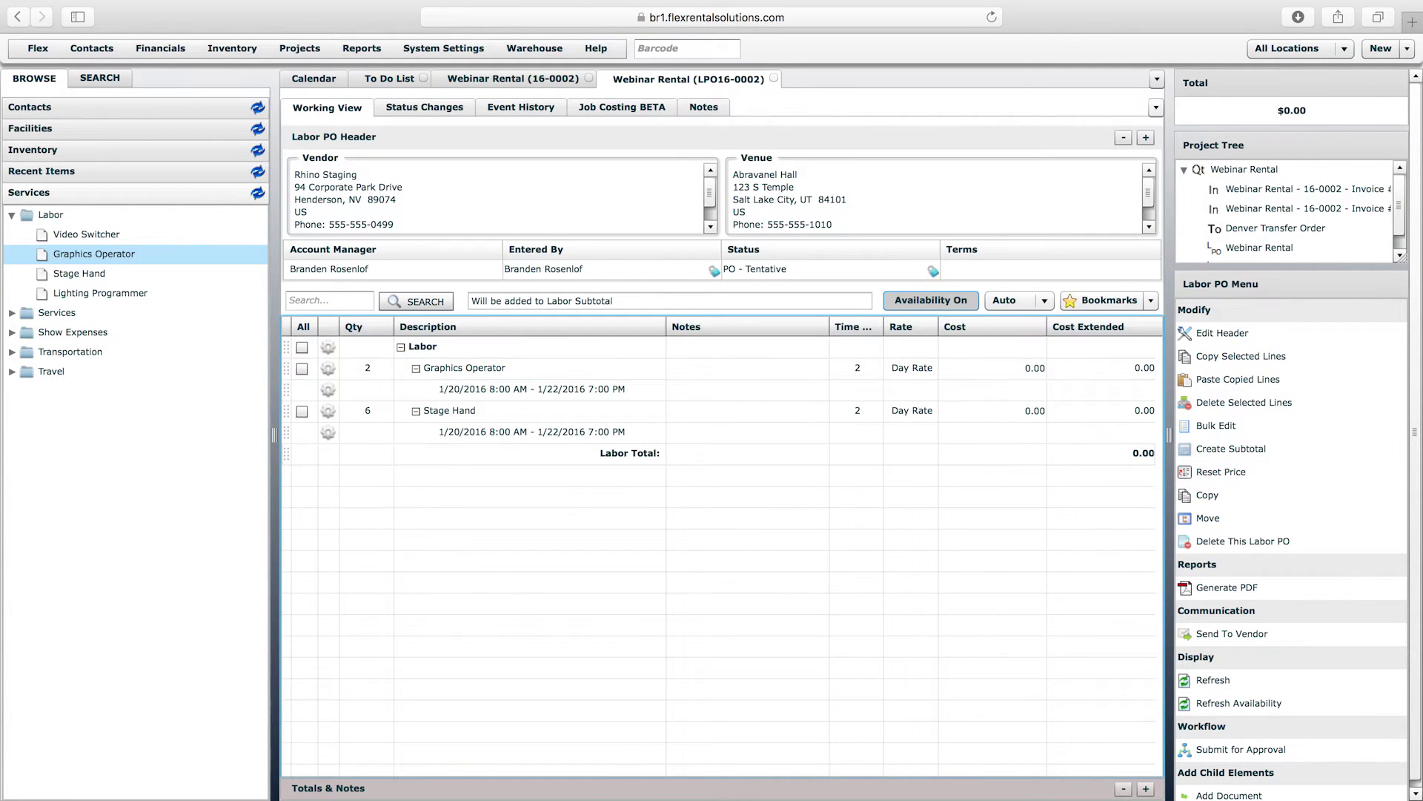
scroll(1420, 497, "down", 1)
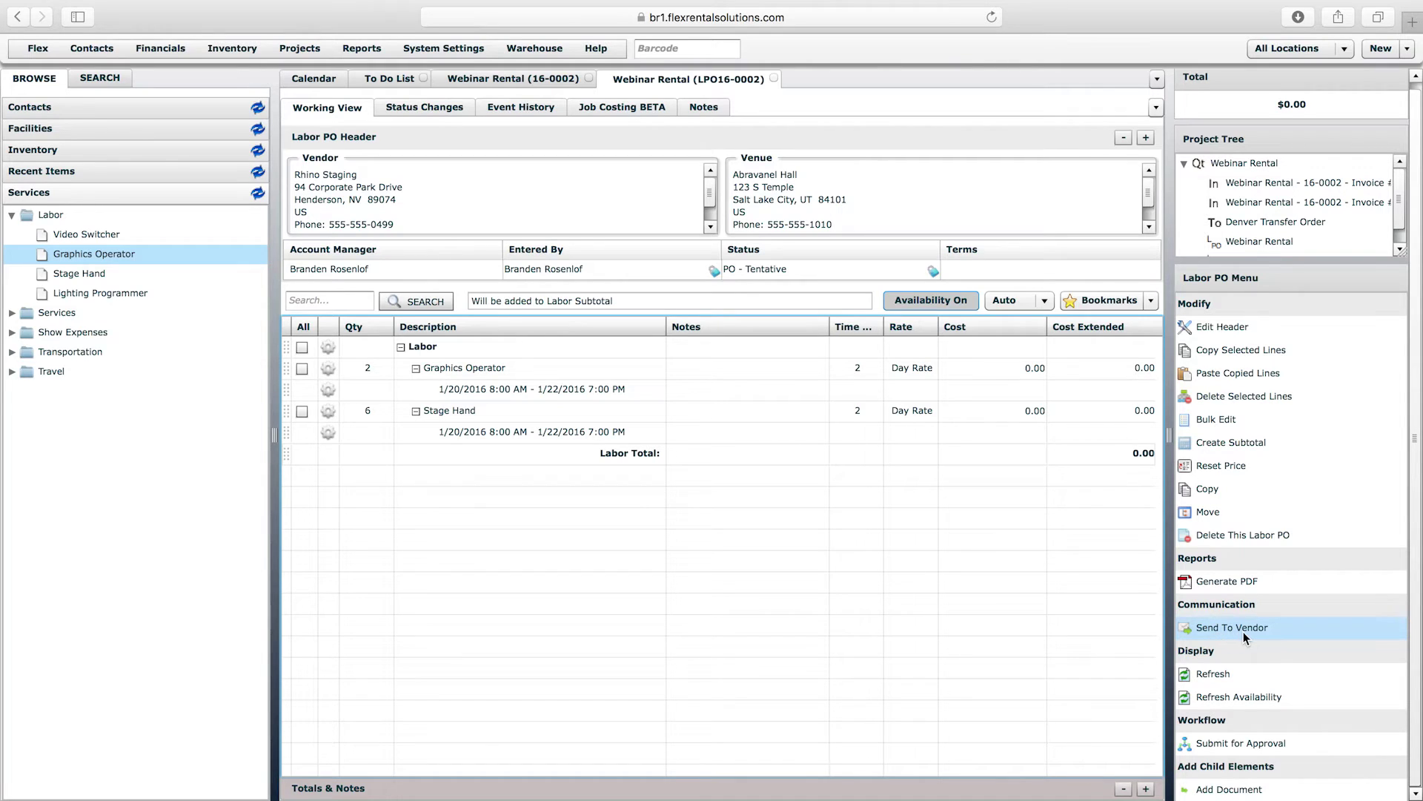
- Look over the labor PO's PDF options, cancel without generating, and show the Projects menu
left_click(1208, 584)
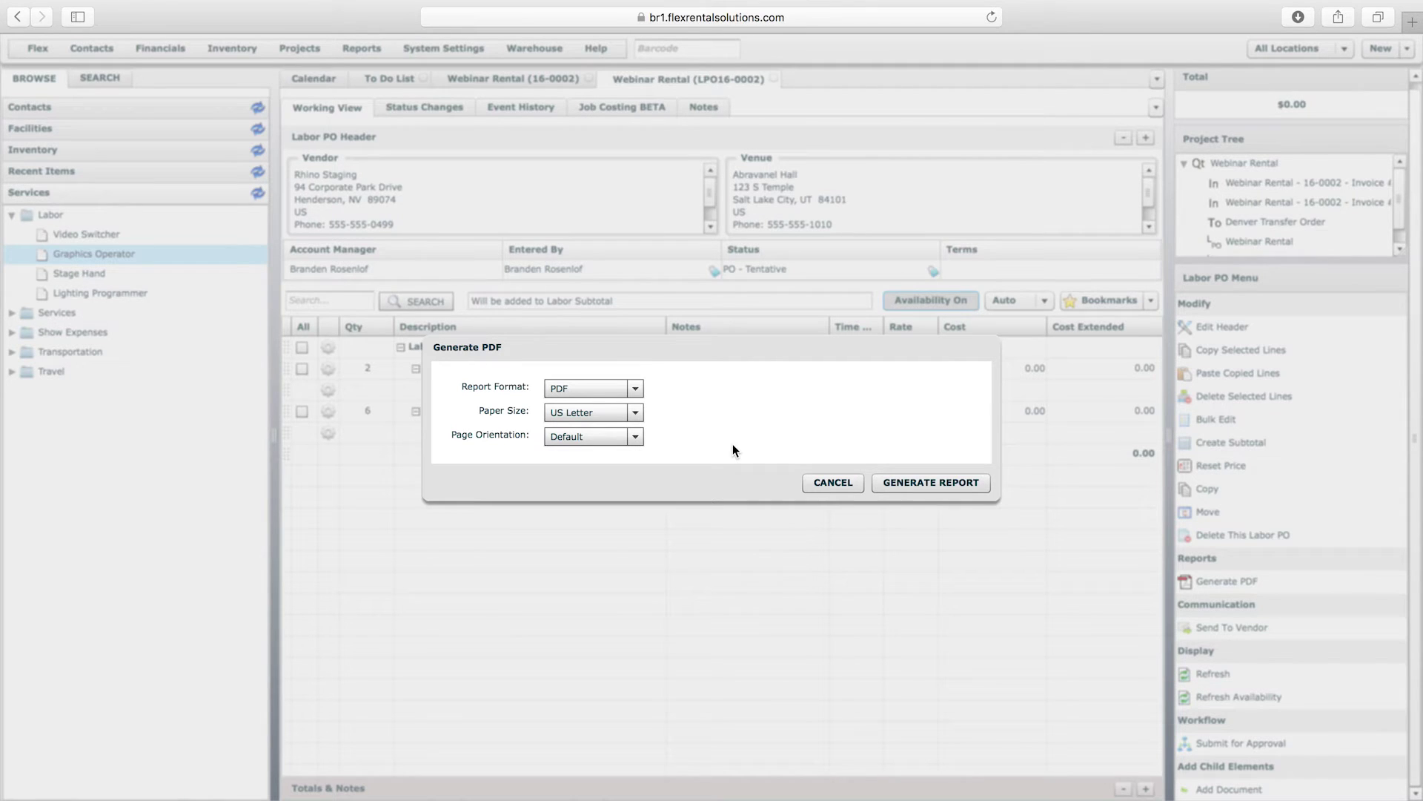
left_click(843, 482)
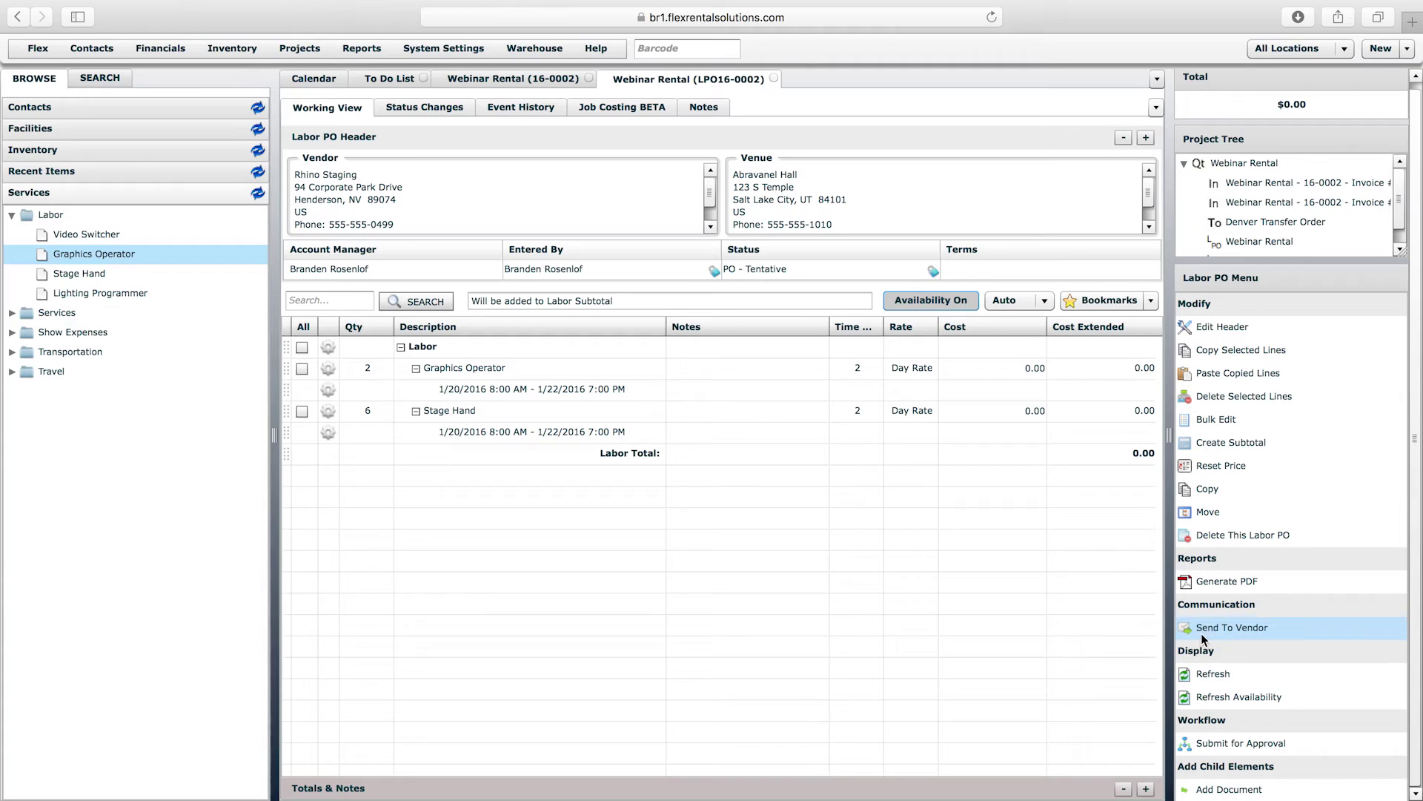
left_click(858, 606)
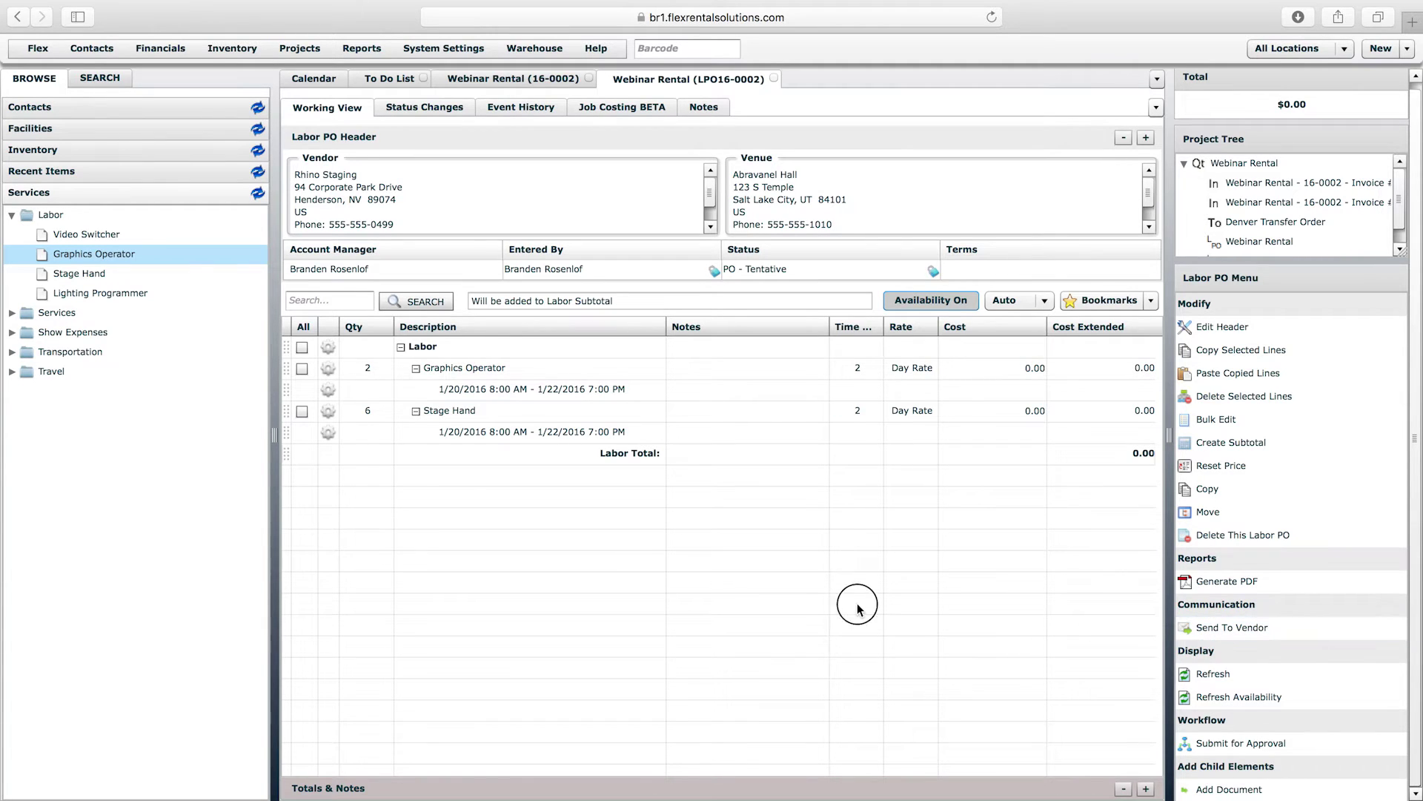
left_click(303, 51)
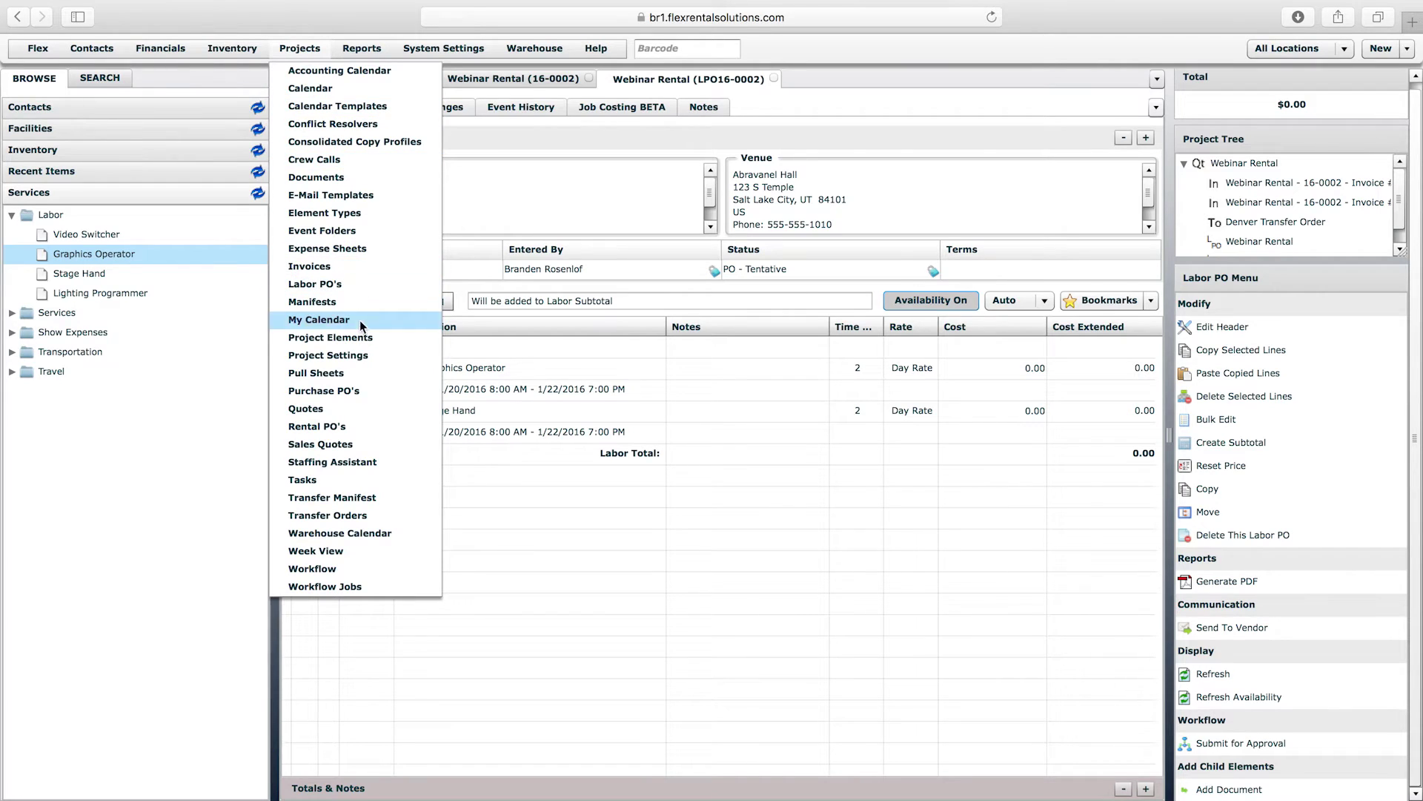
- Open the Labor PO definition's Contact Associations
left_click(358, 339)
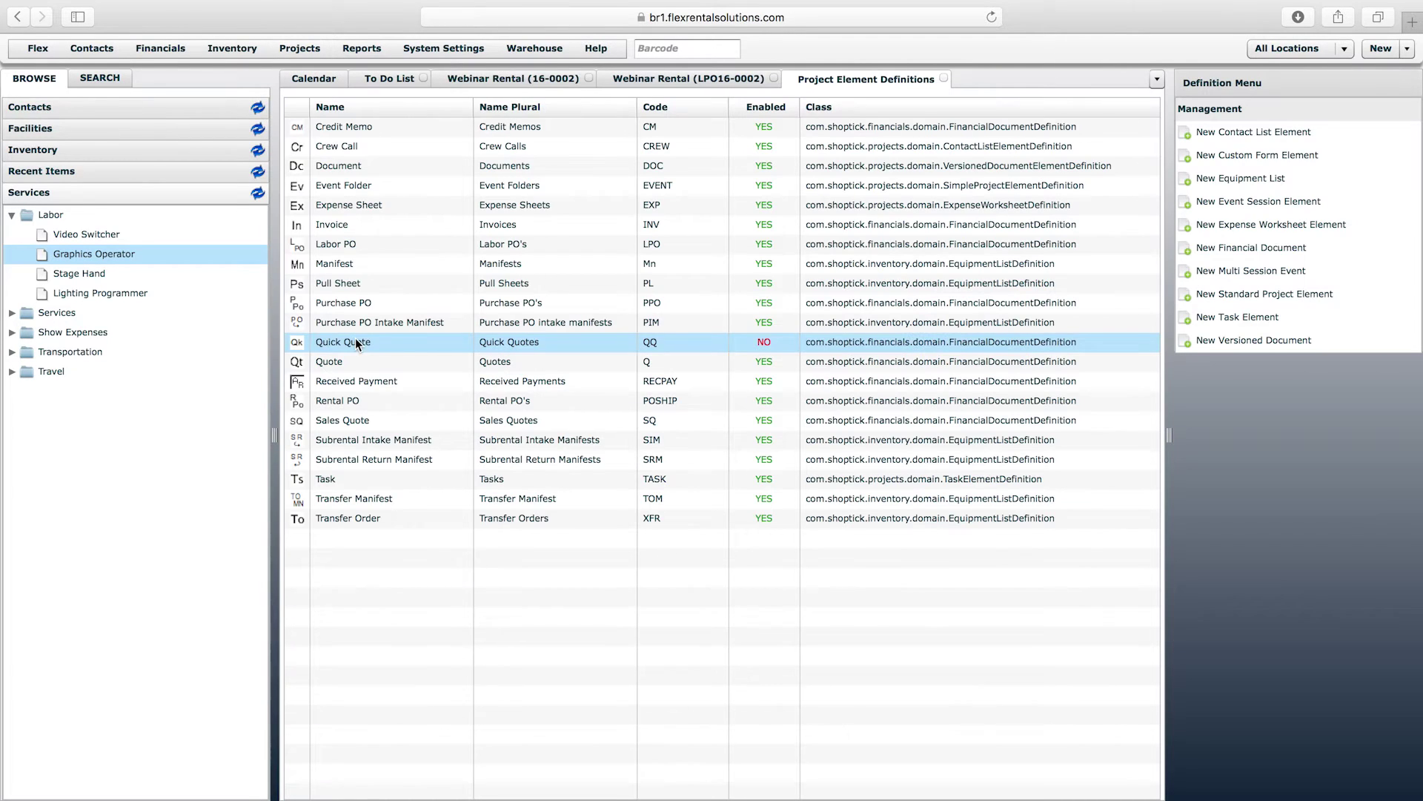
left_click(341, 249)
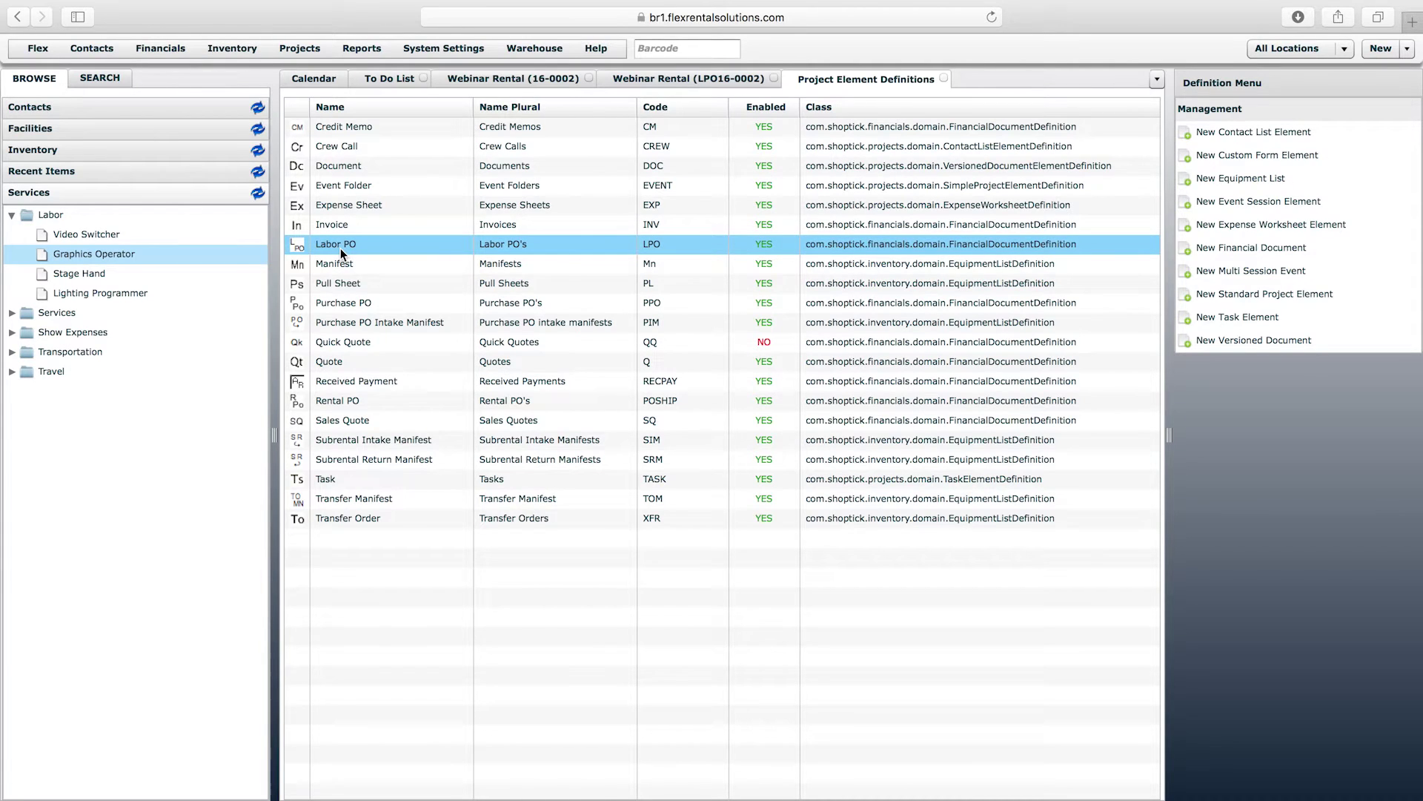
double_click(342, 252)
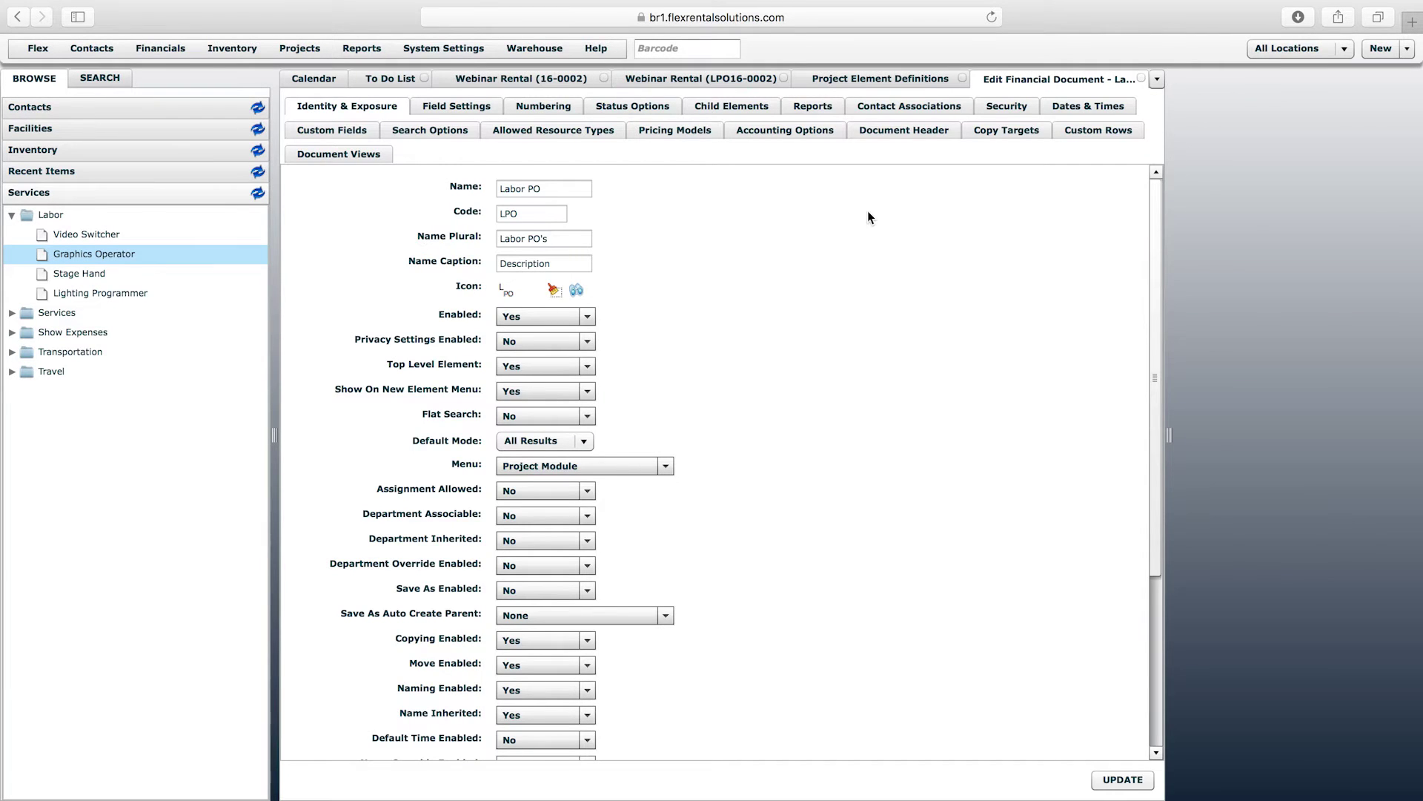
left_click(915, 109)
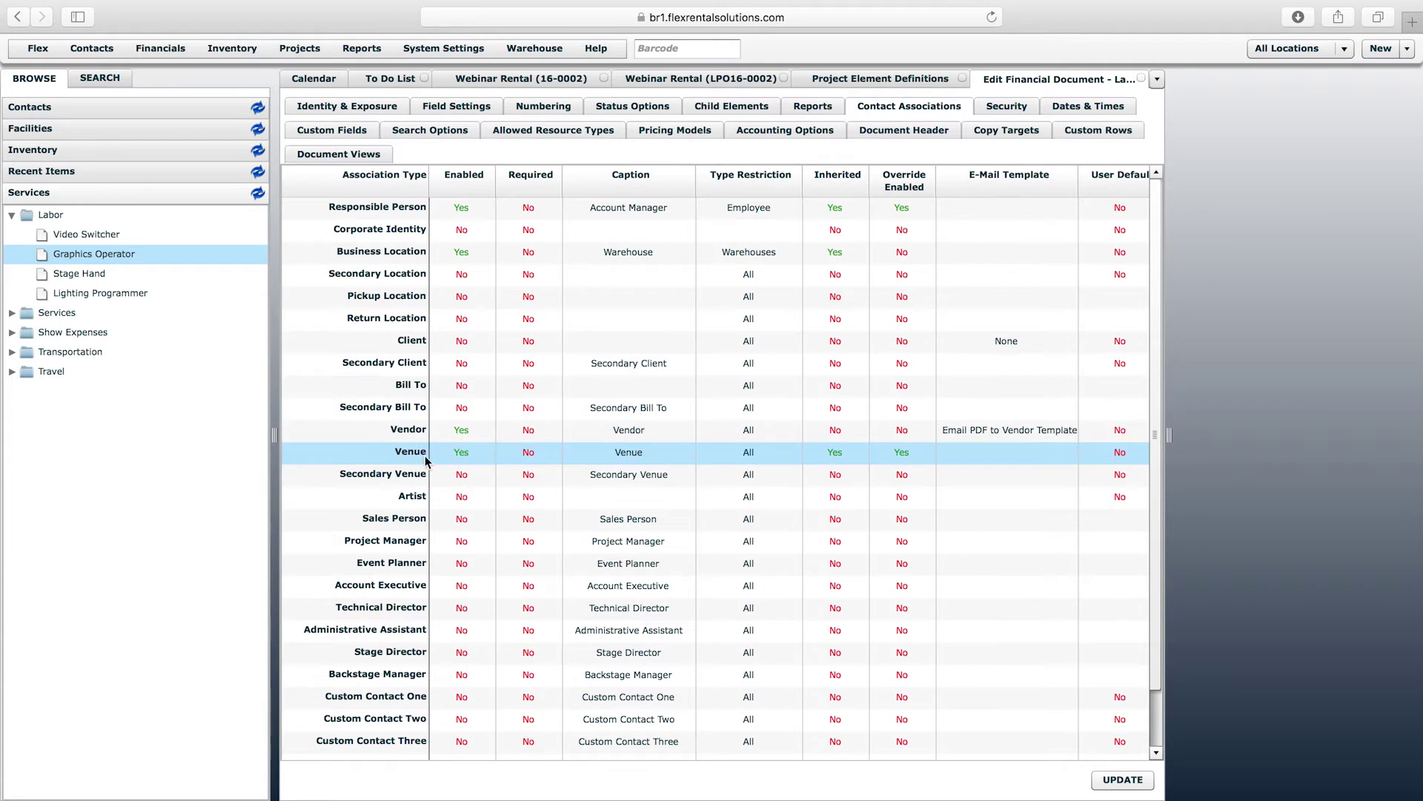
- Set the Vendor e-mail template to Email PDF to Vendor, update, and return to LPO16-0002
left_click(411, 439)
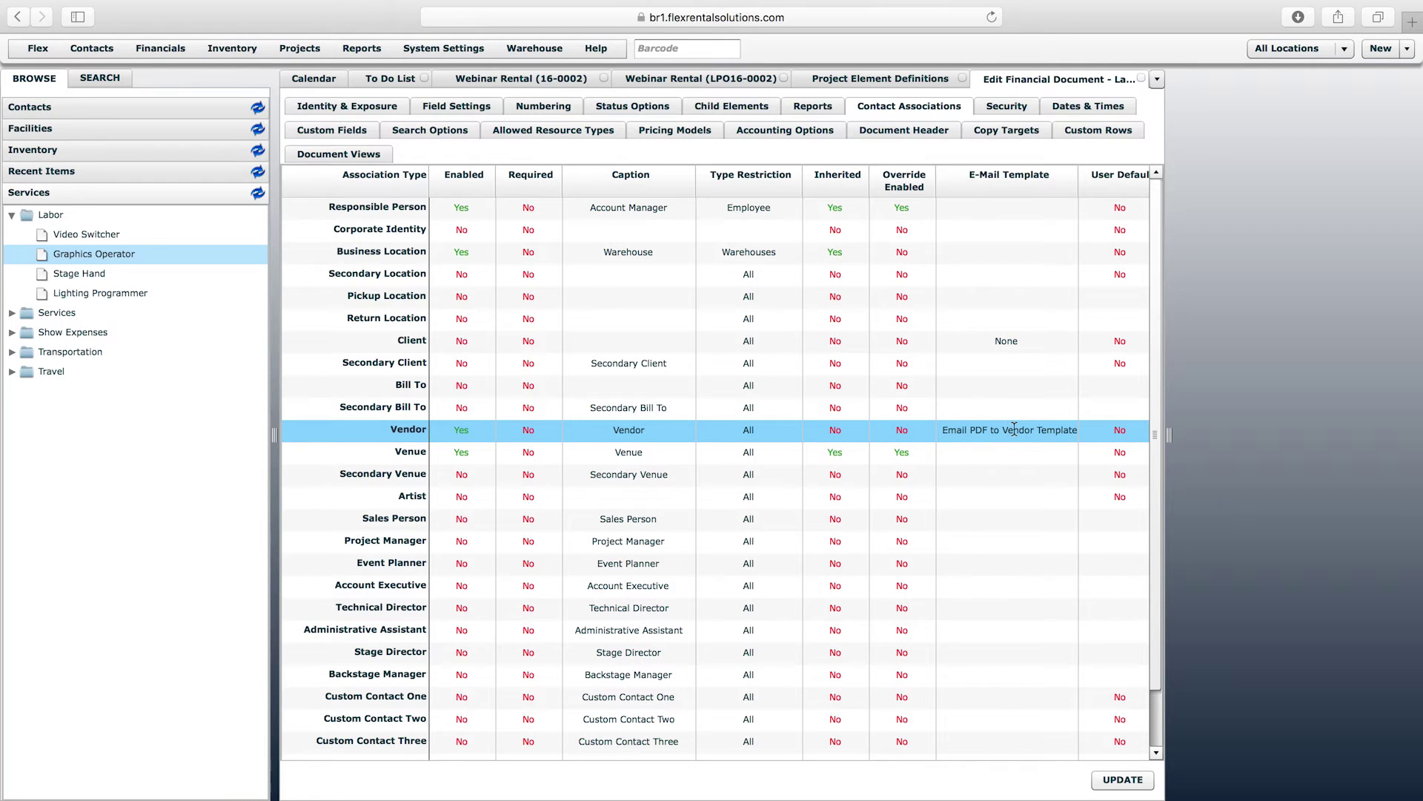
left_click(1015, 430)
left_click(1051, 430)
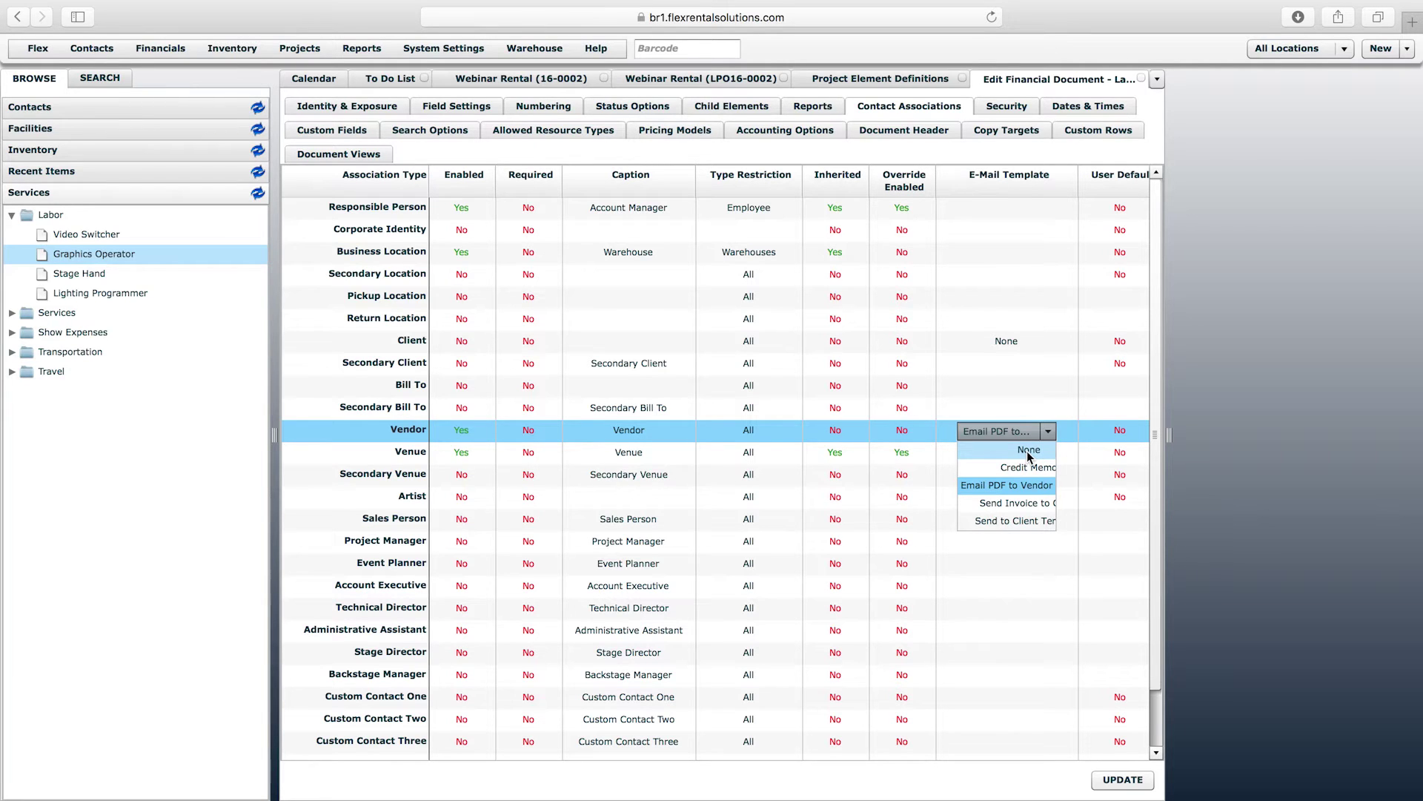
left_click(723, 79)
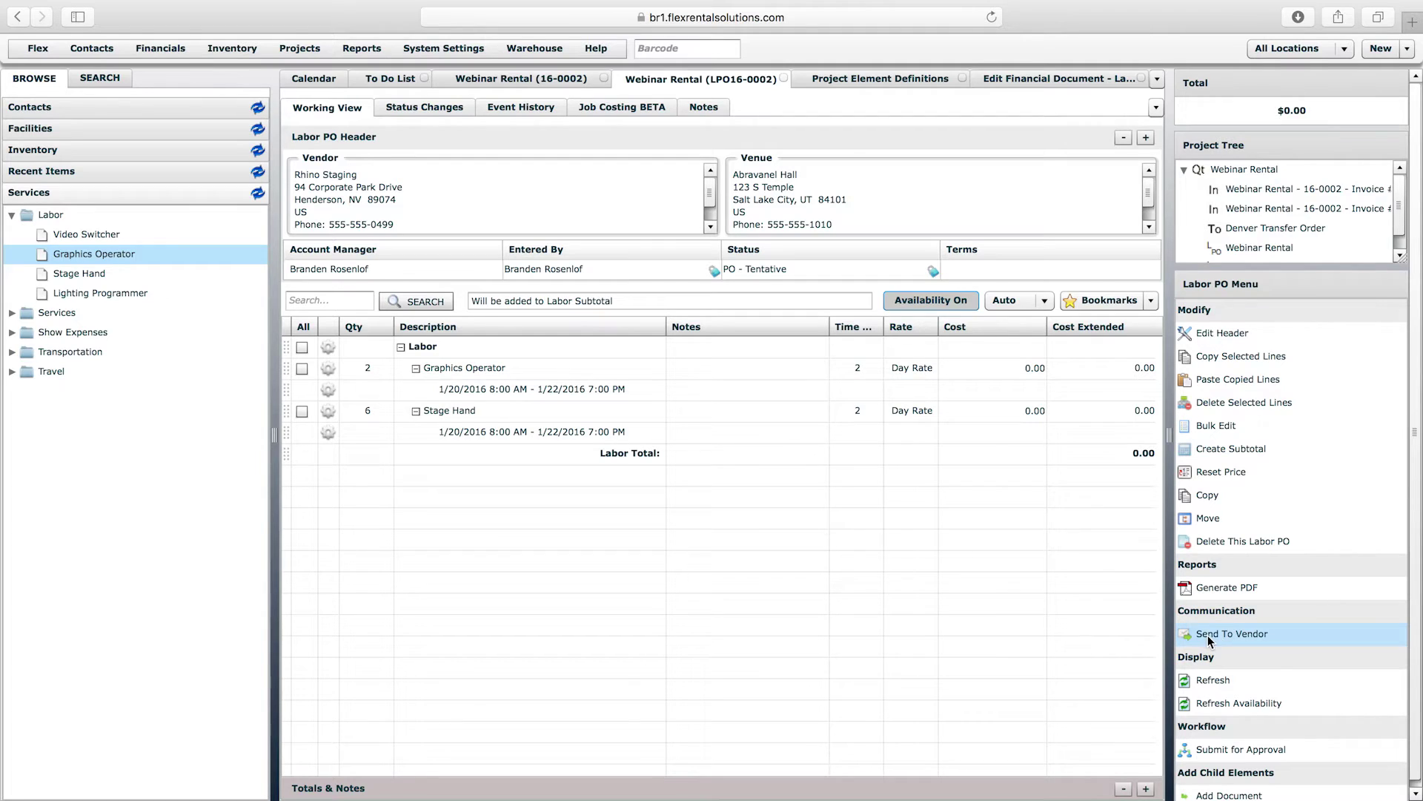
left_click(1062, 81)
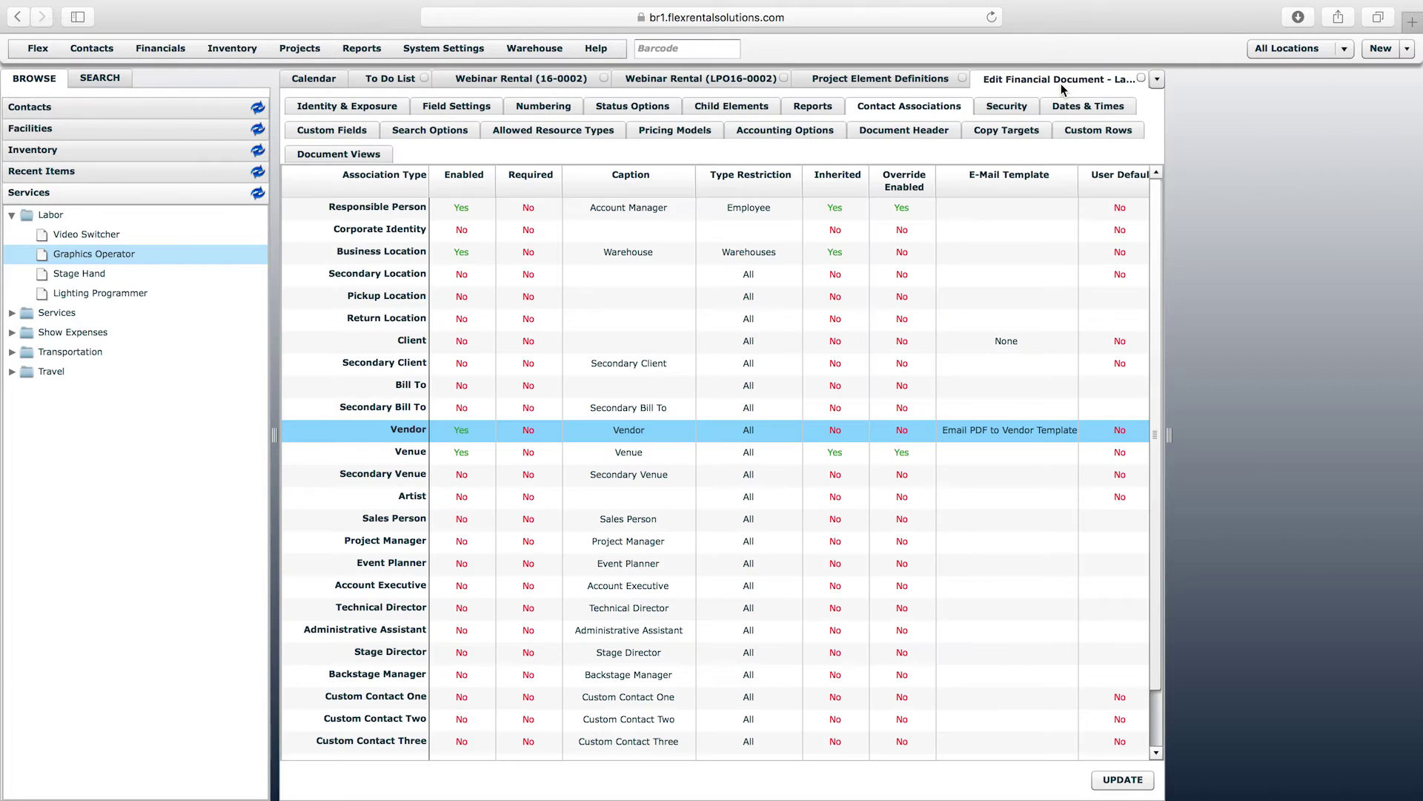
left_click(1062, 436)
left_click(1047, 432)
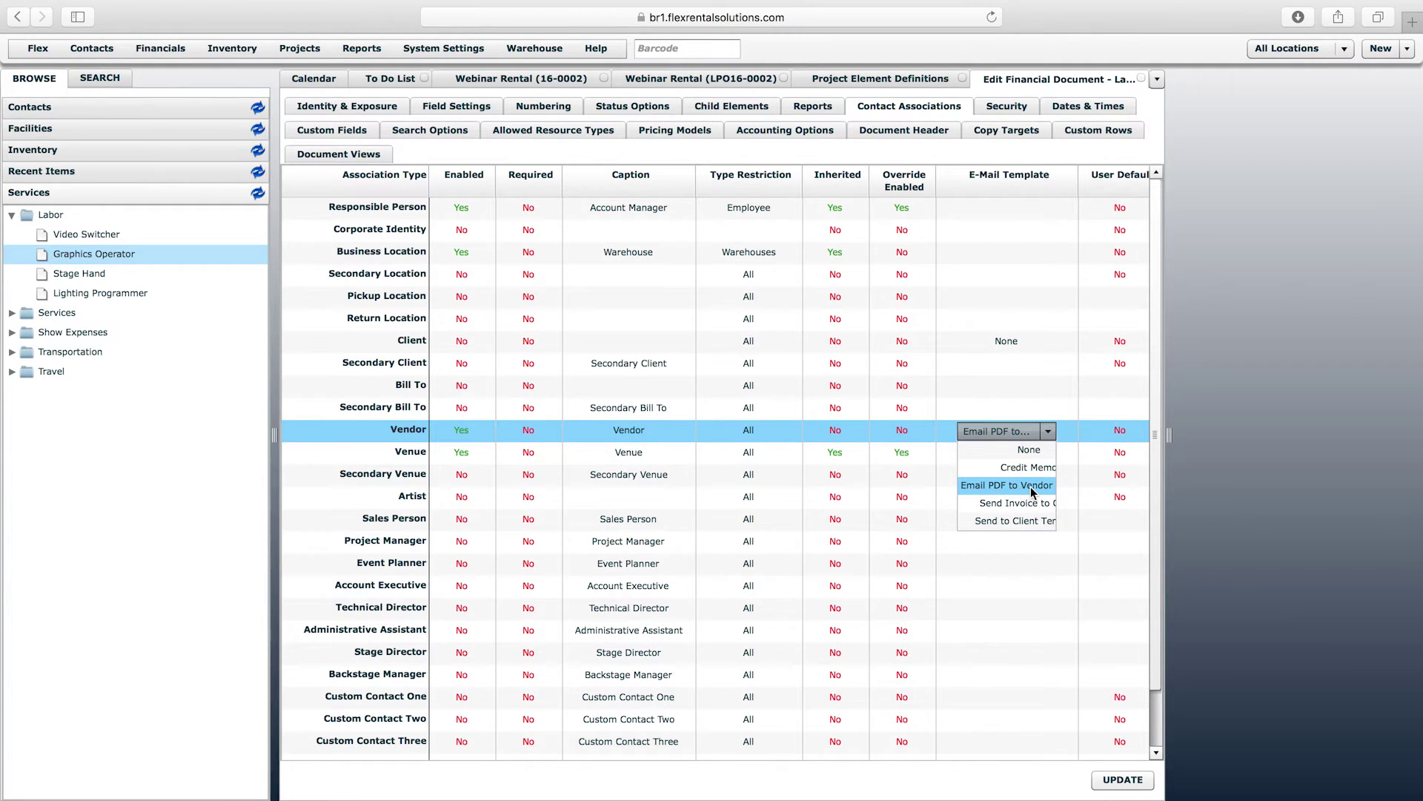
left_click(1030, 486)
left_click(1122, 779)
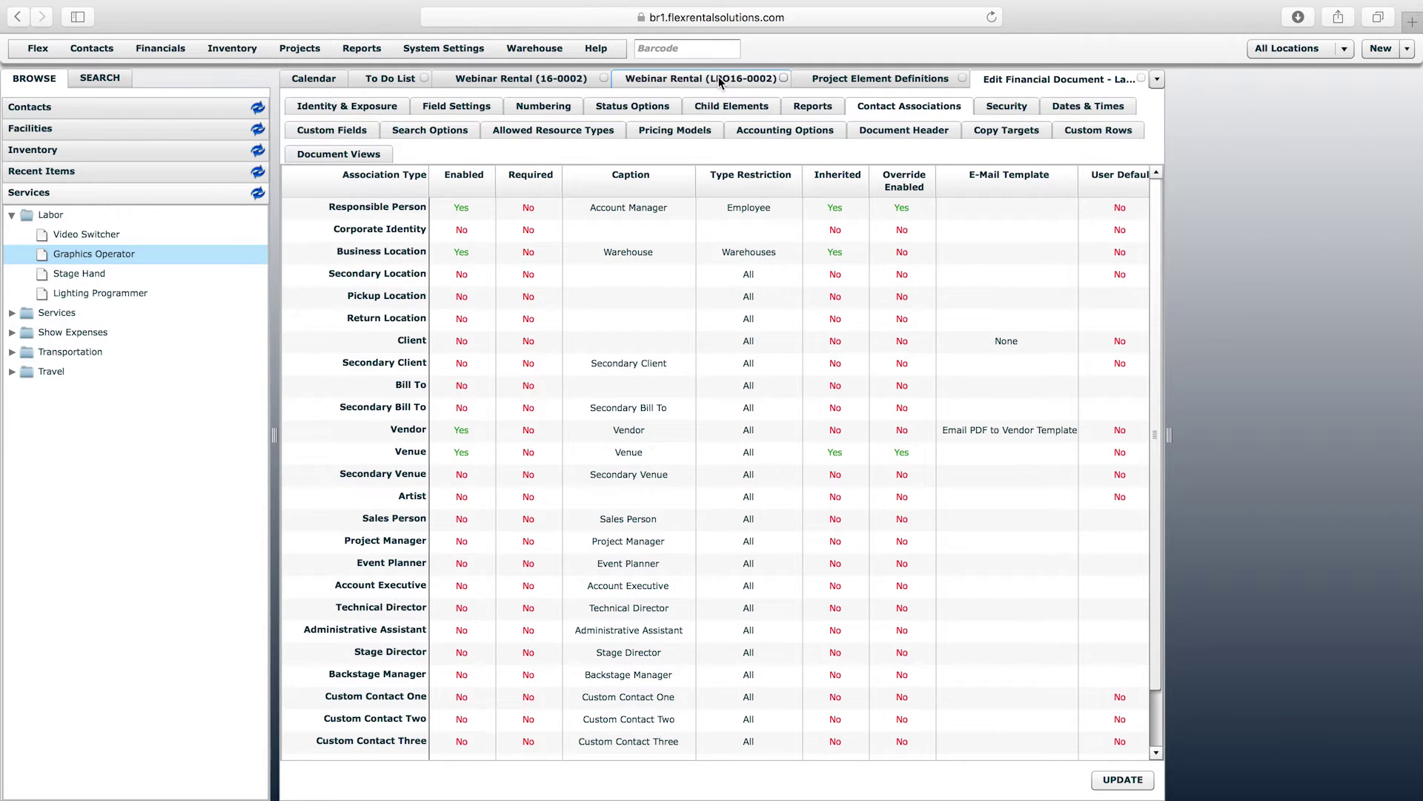
left_click(719, 80)
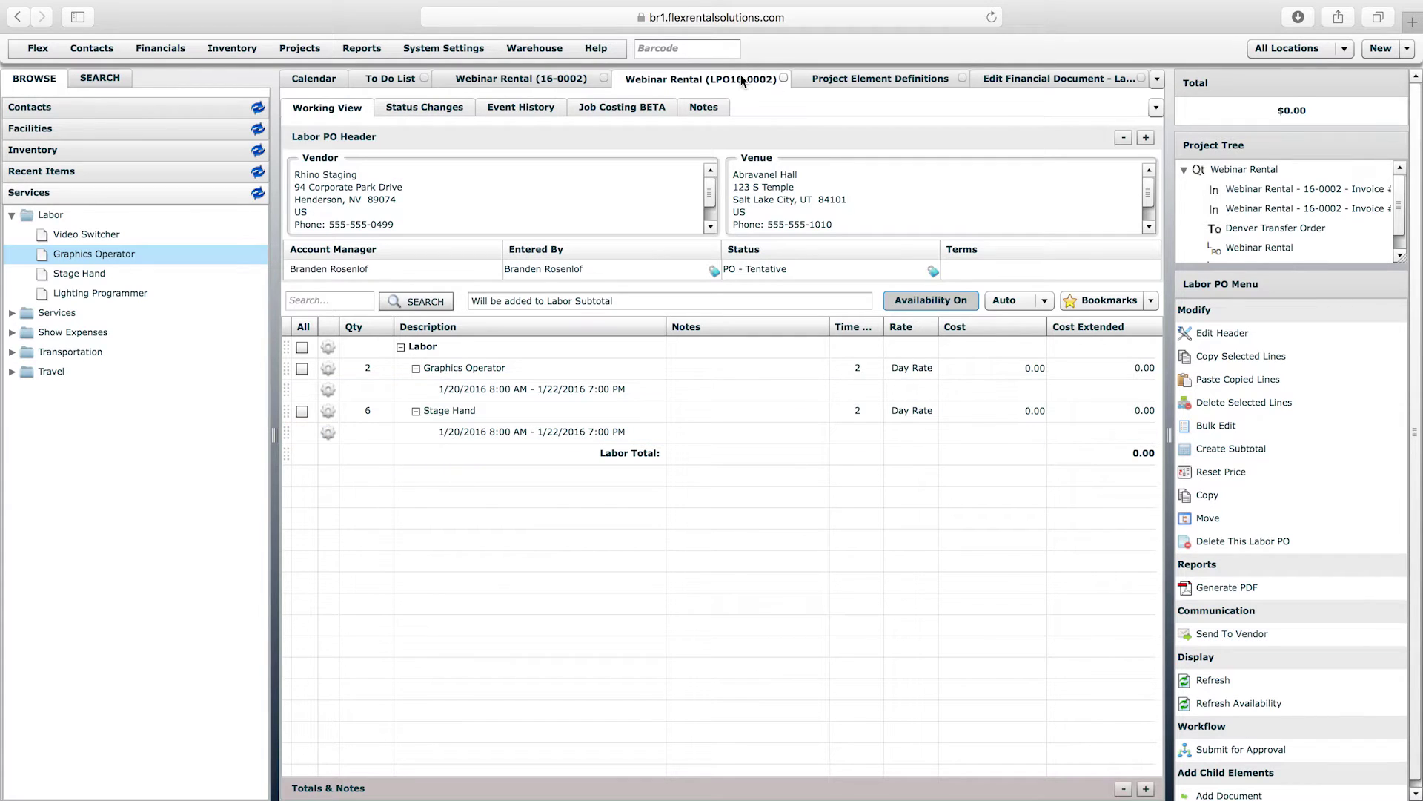
right_click(741, 80)
left_click(786, 117)
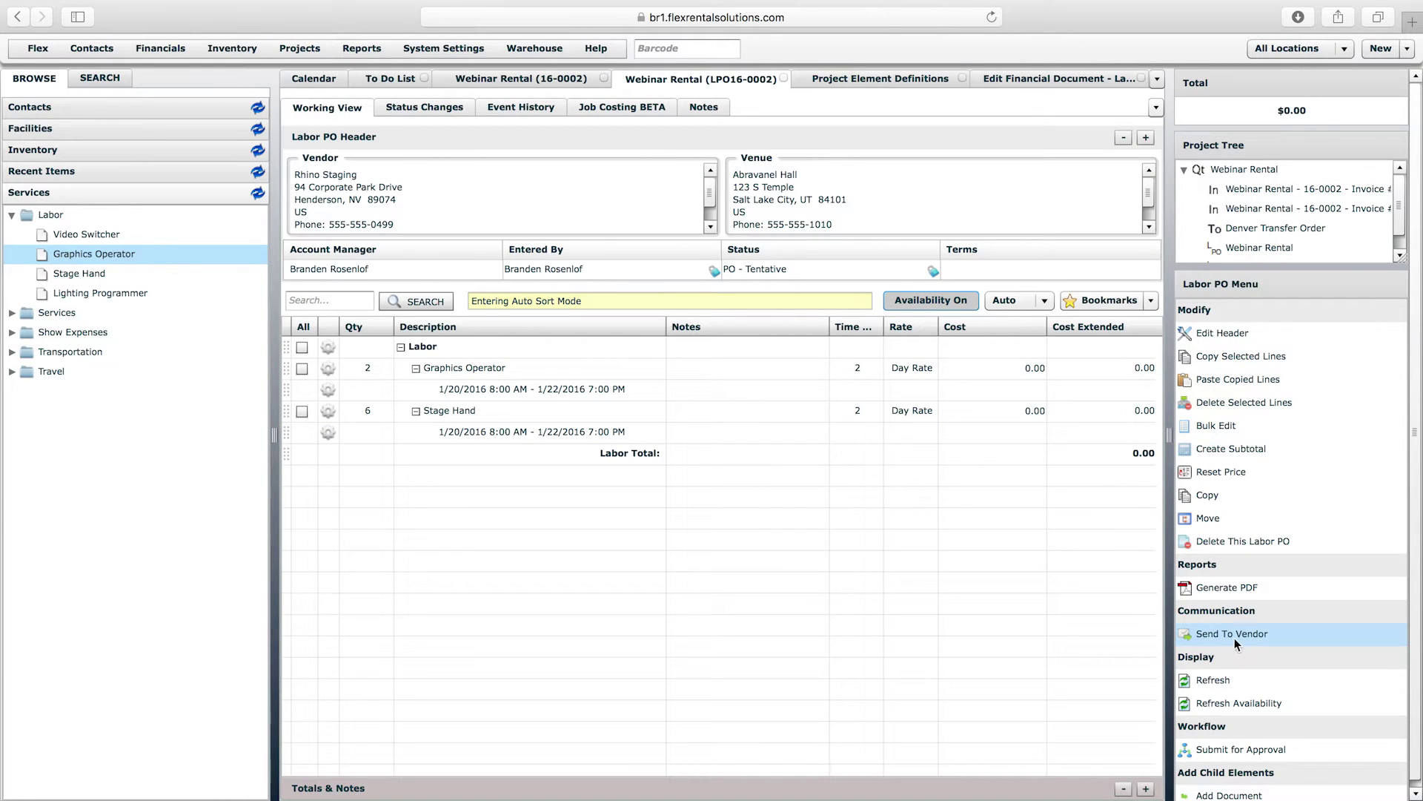
left_click(1235, 636)
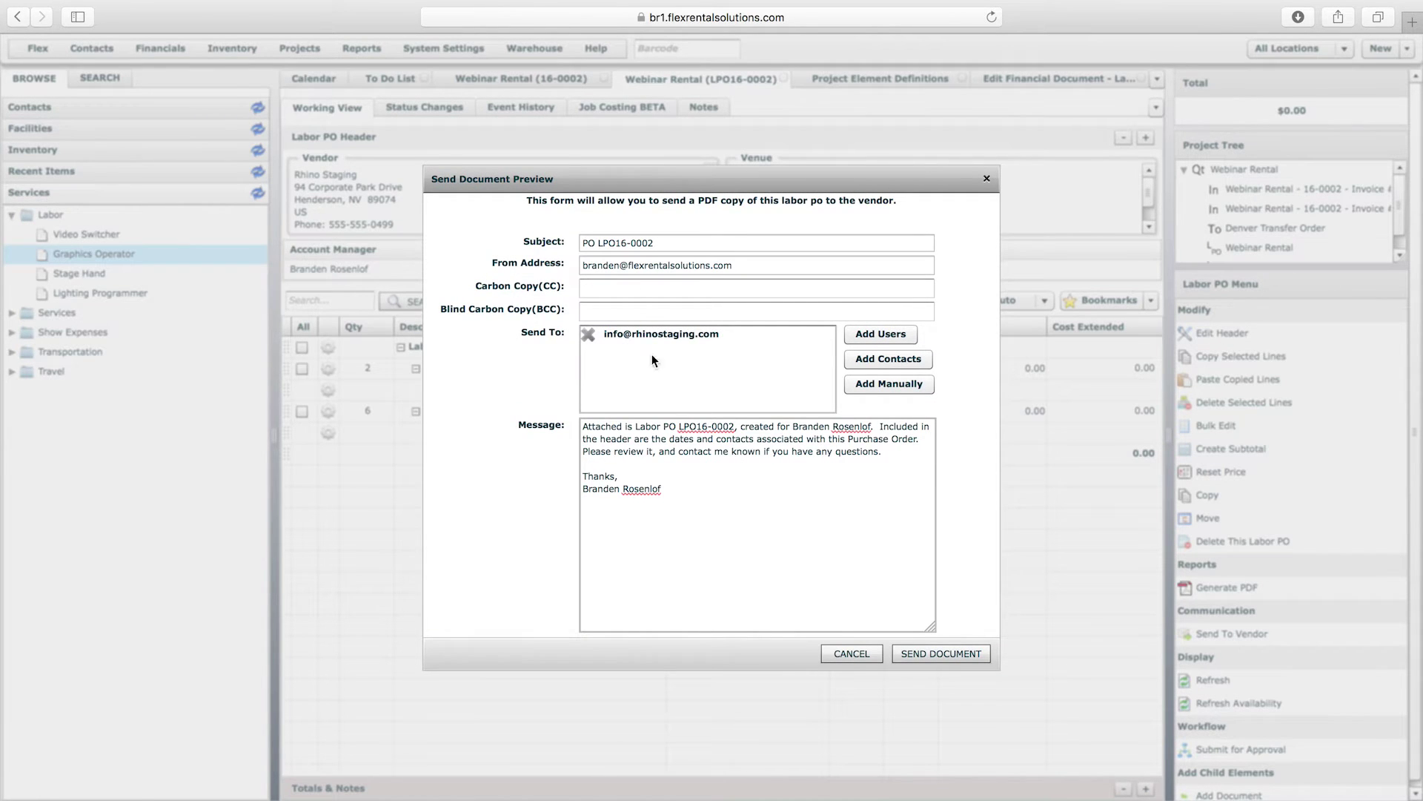
left_click_drag(689, 518, 573, 417)
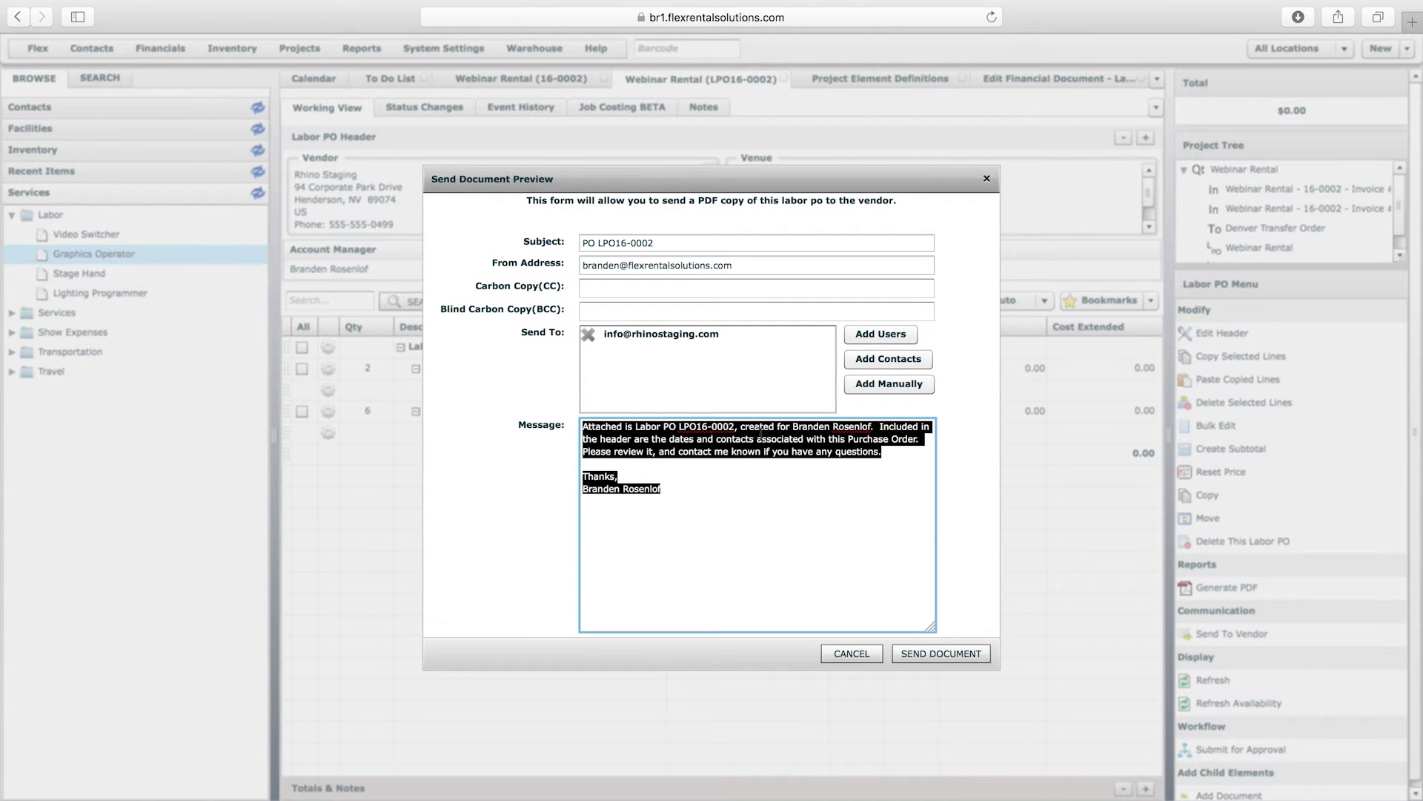
left_click(708, 487)
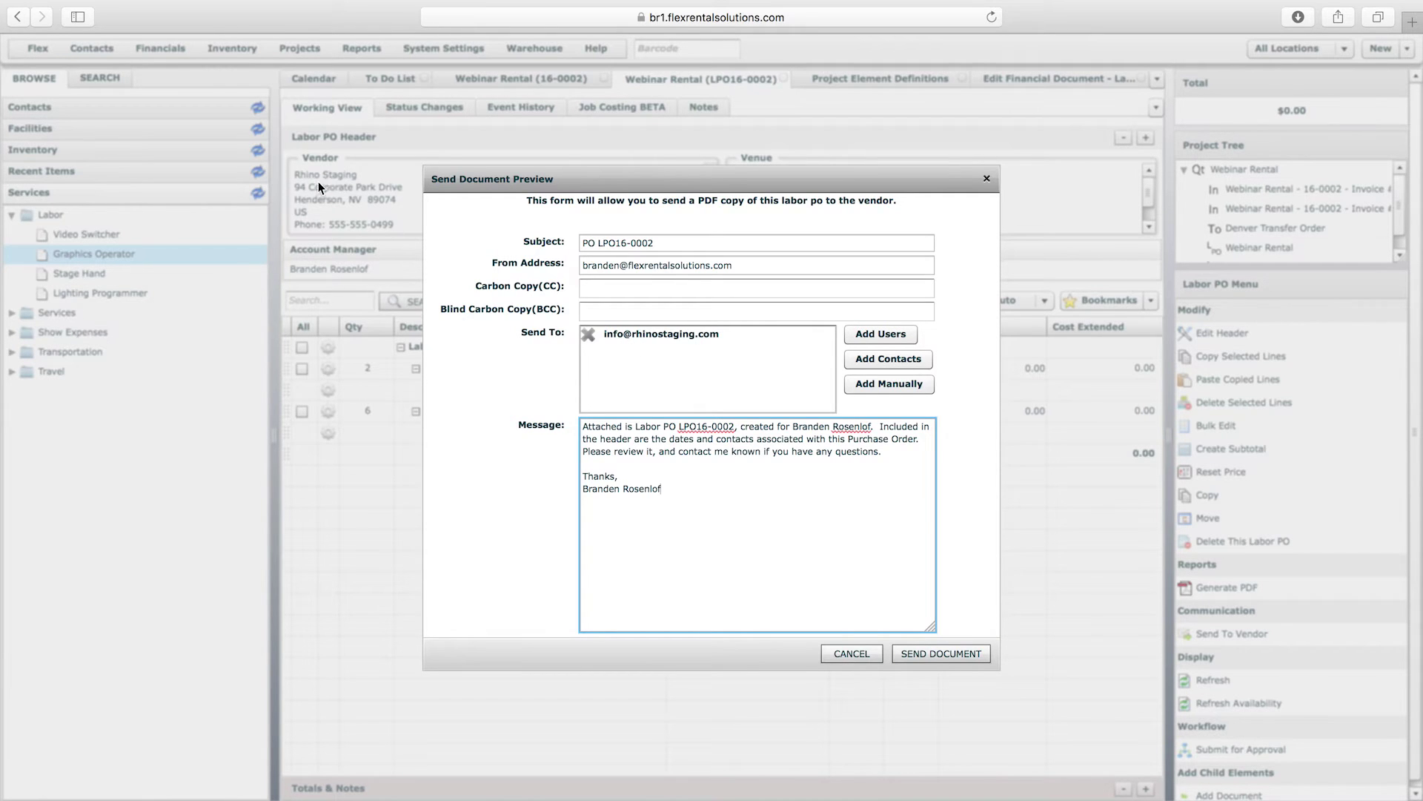
left_click(874, 652)
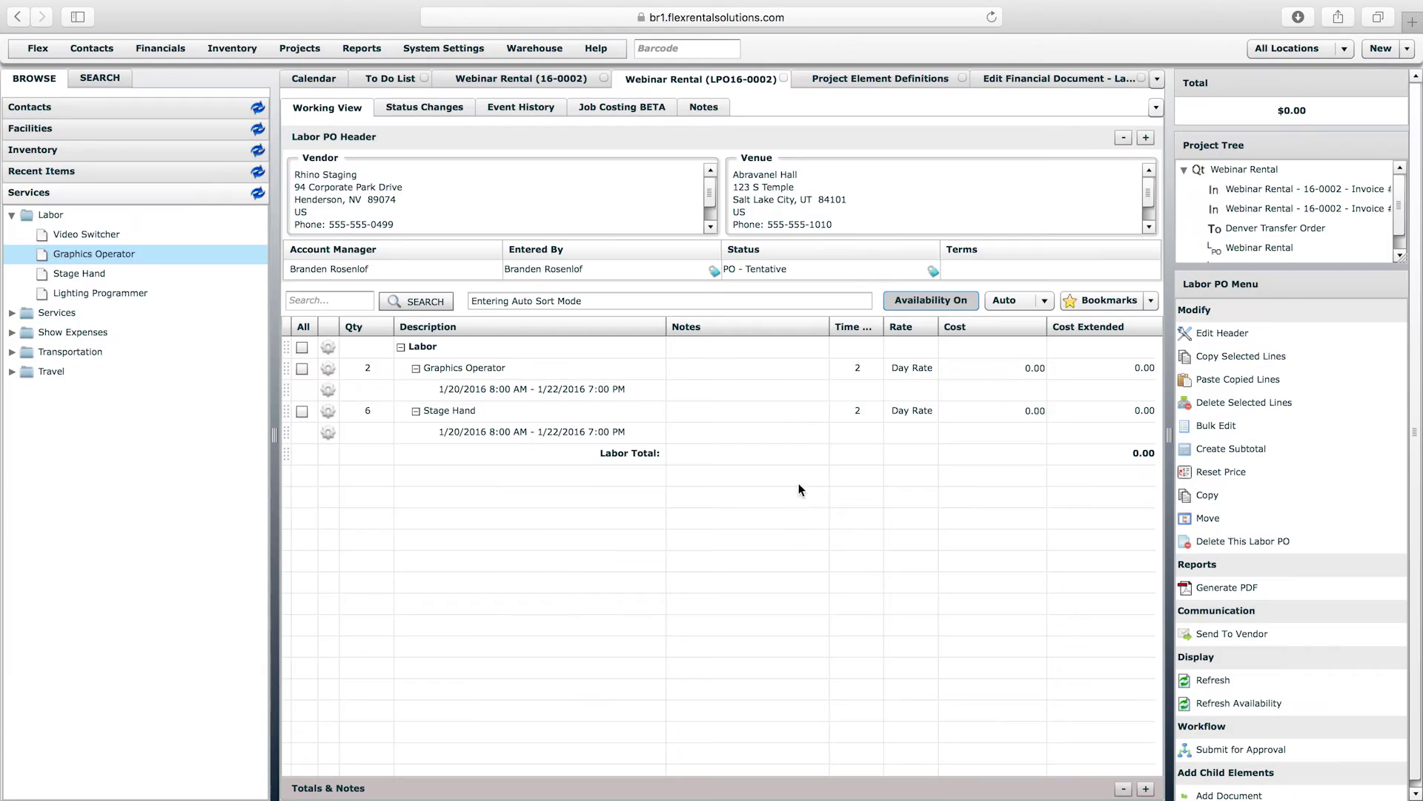
- Submit labor PO LPO16-0002 for approval and confirm the workflow prompt
scroll(1404, 600, "down", 1)
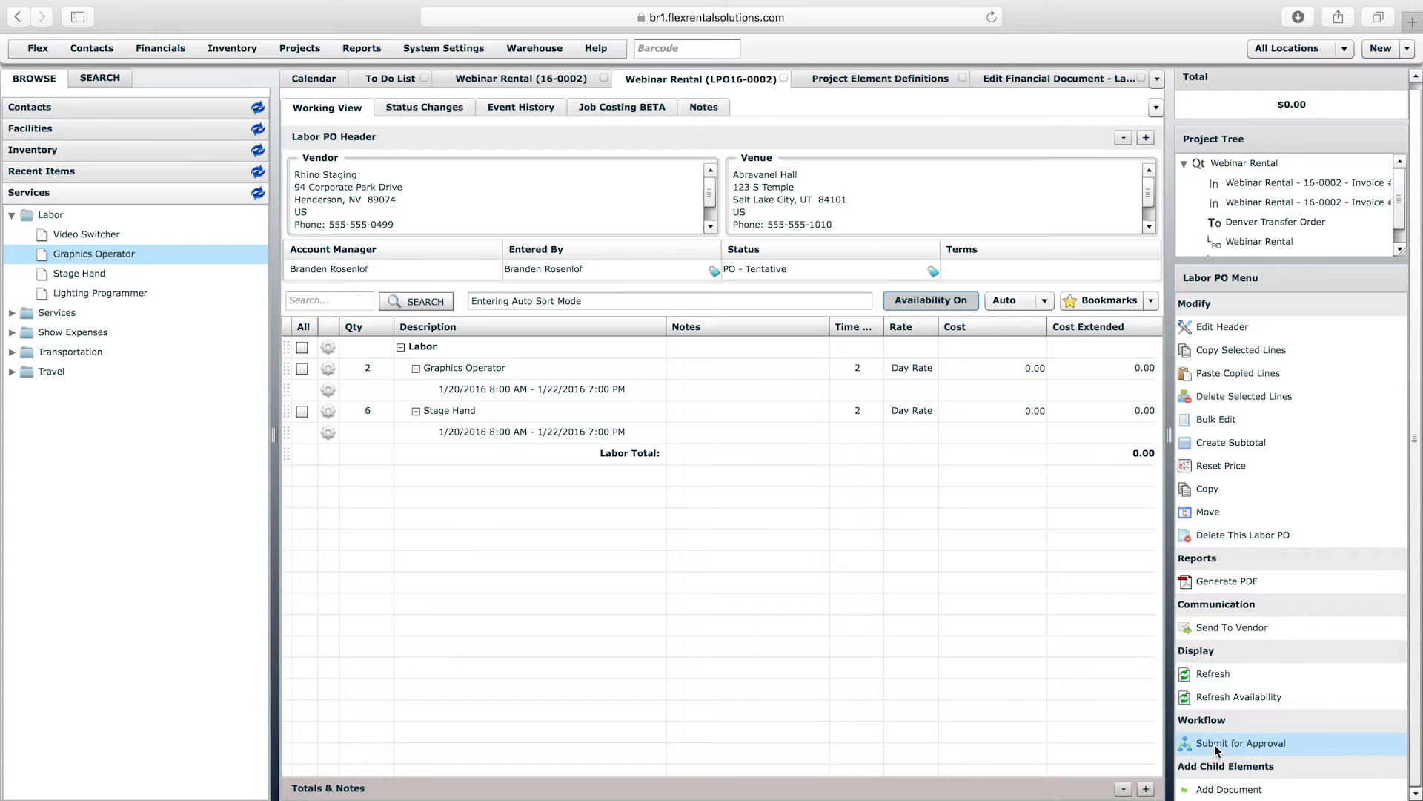
left_click(1235, 745)
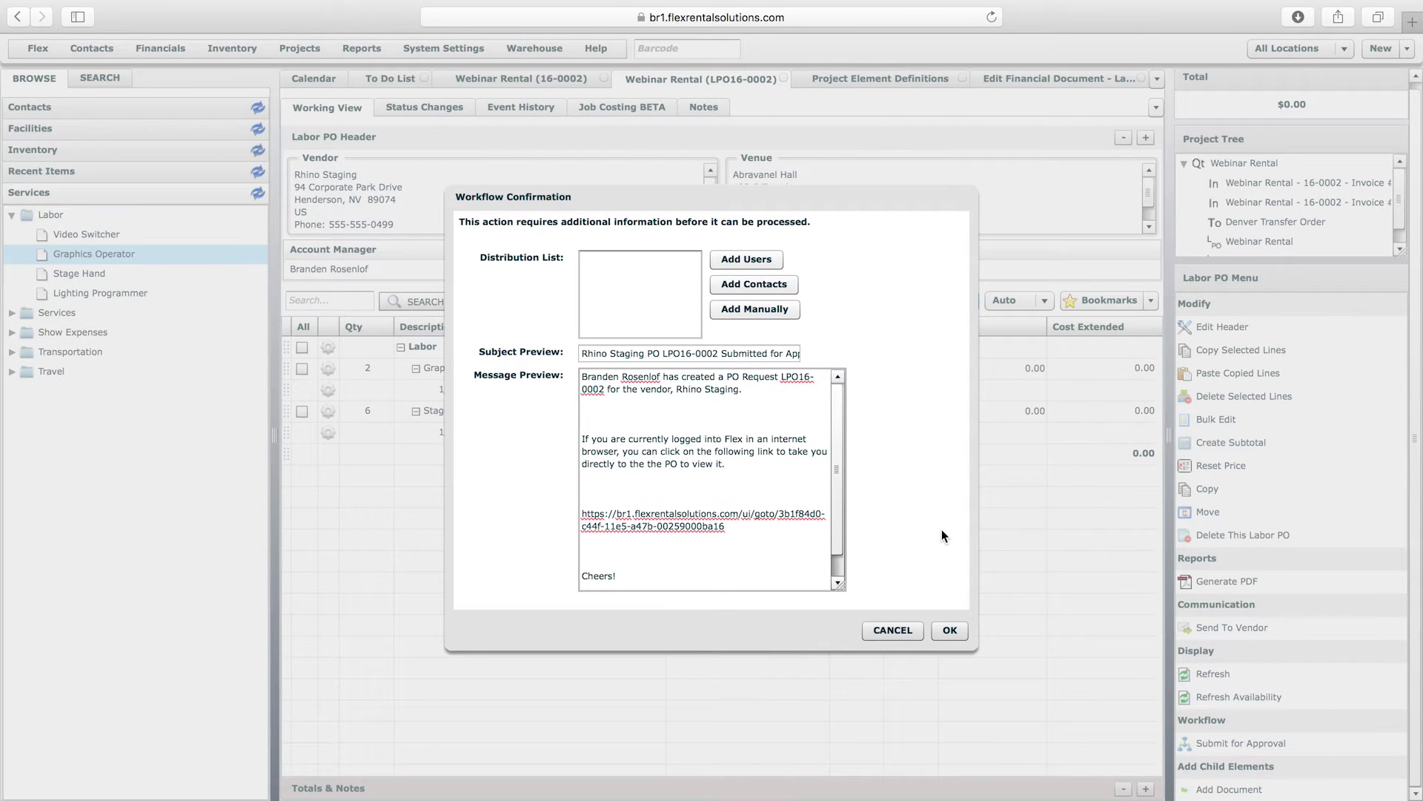
left_click(949, 630)
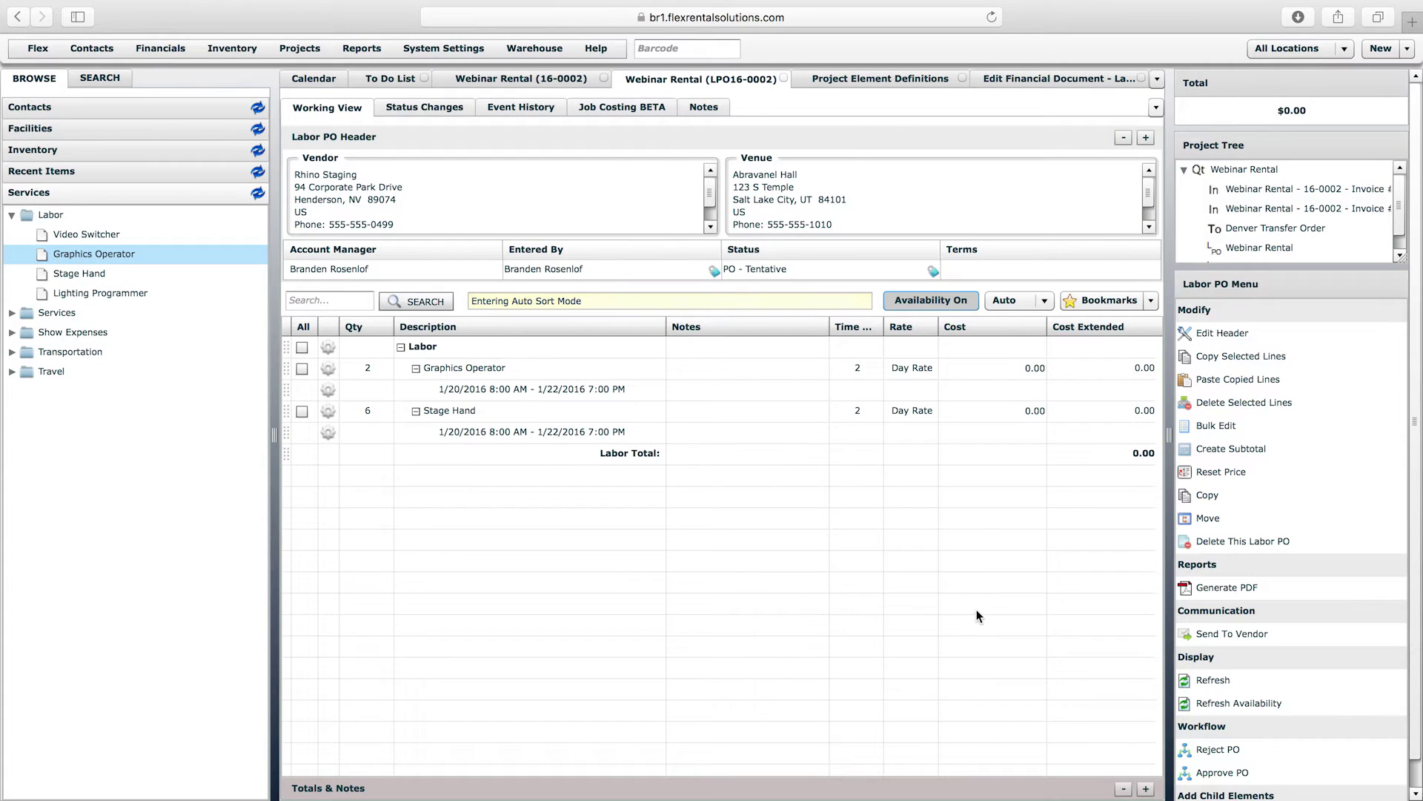
- Set the Graphics Operator cost to 250 and the Stage Hand cost to 150
left_click(1021, 368)
left_click(1023, 367)
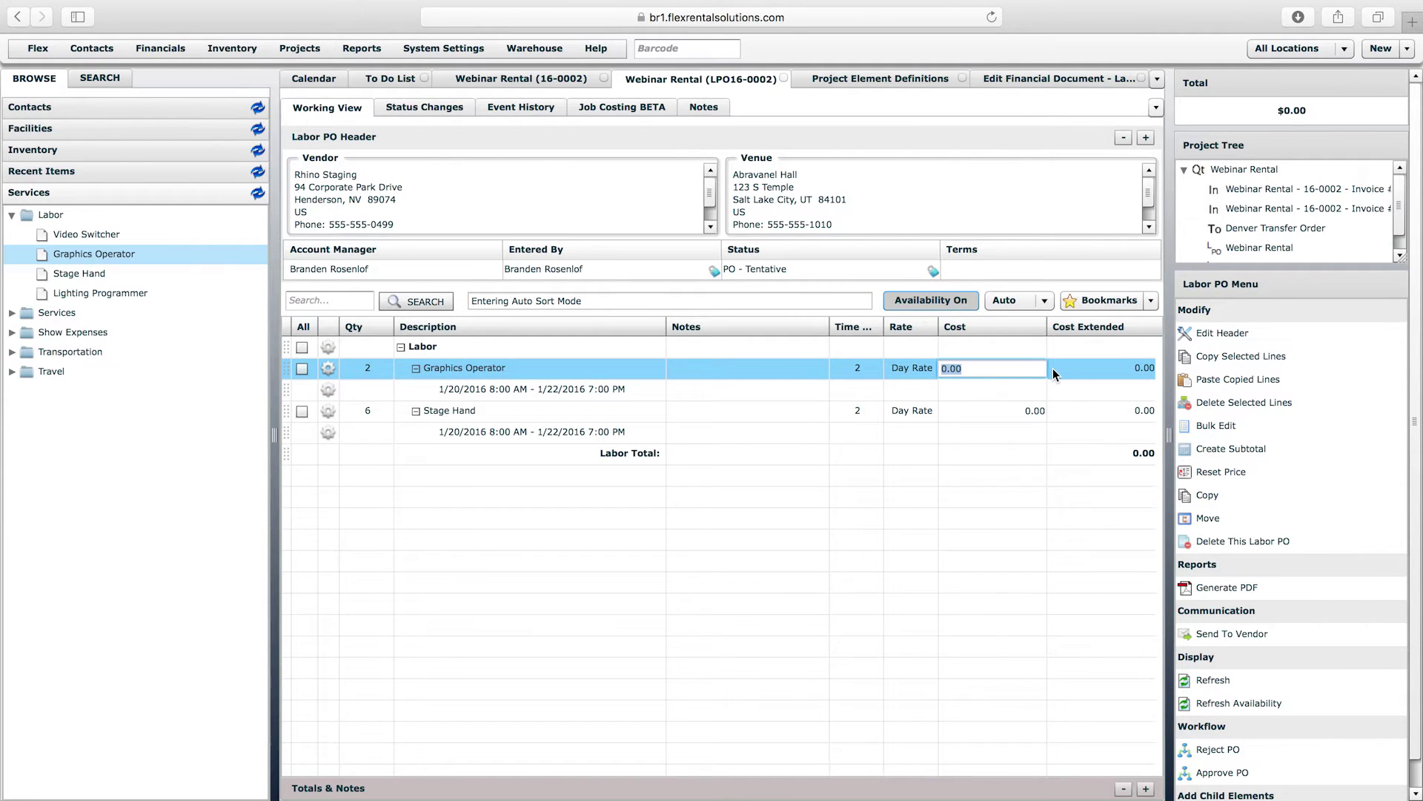
type("250")
left_click(1030, 557)
left_click(1026, 414)
left_click(1026, 413)
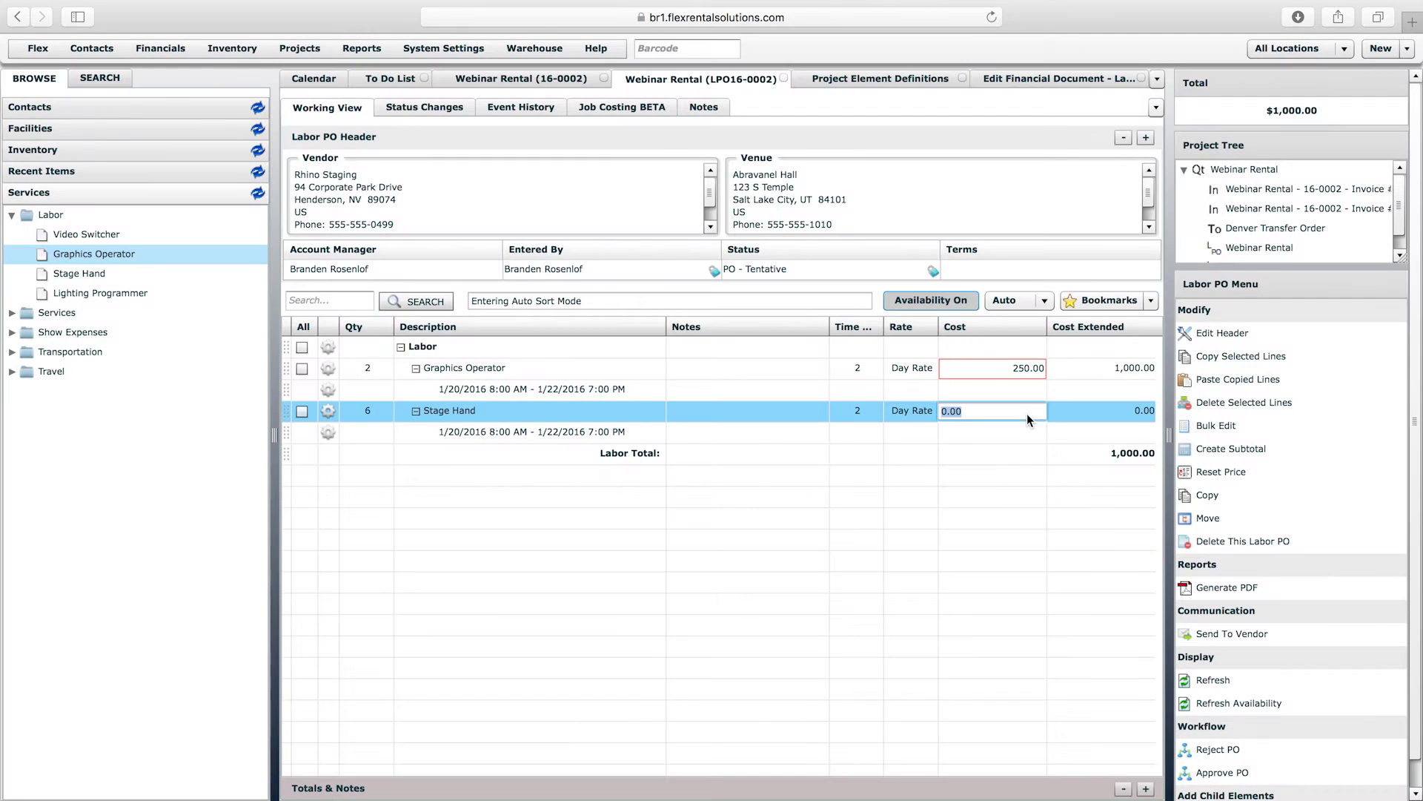
type("150")
left_click(1058, 533)
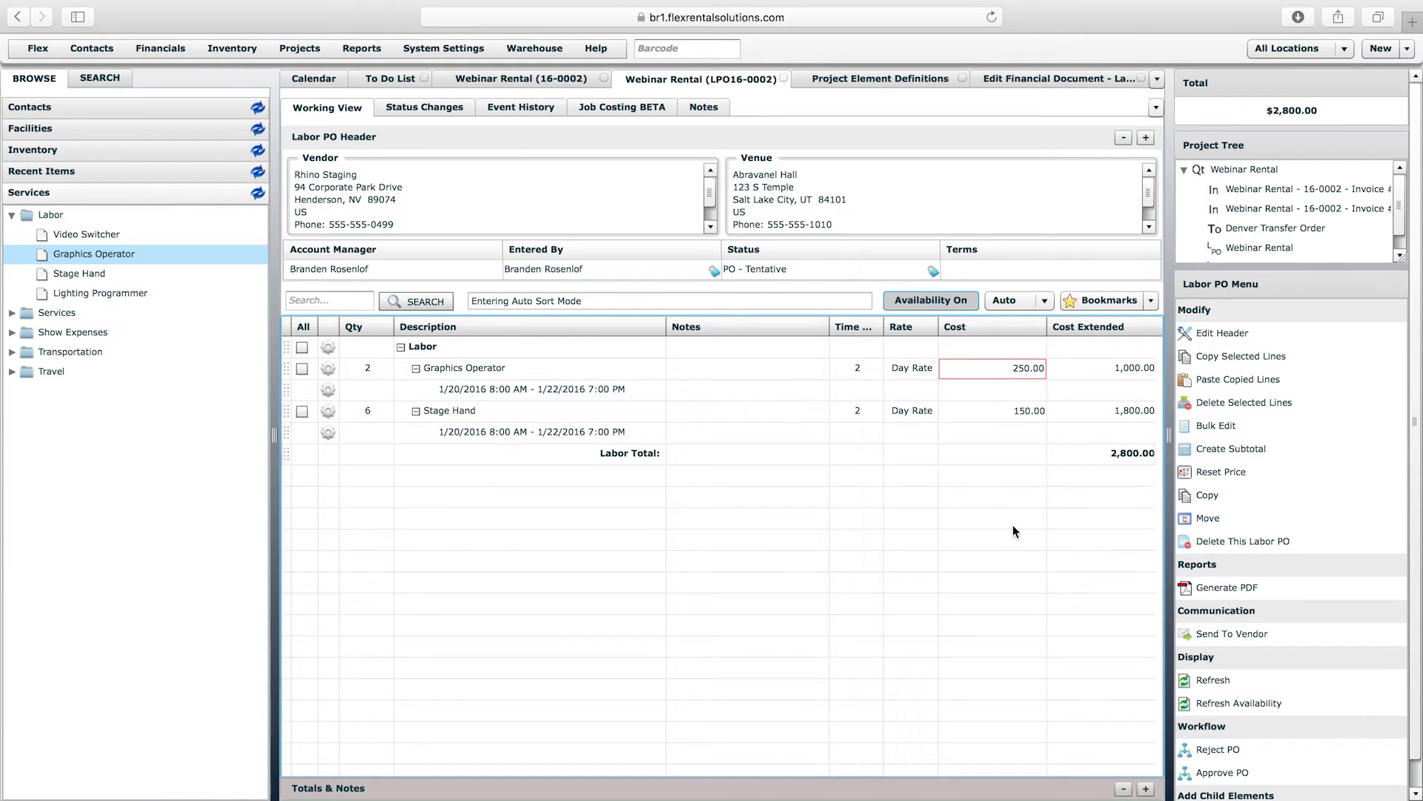
- Keep Day Rate for Graphics Operator and approve the 2,800.00 PO
left_click(923, 370)
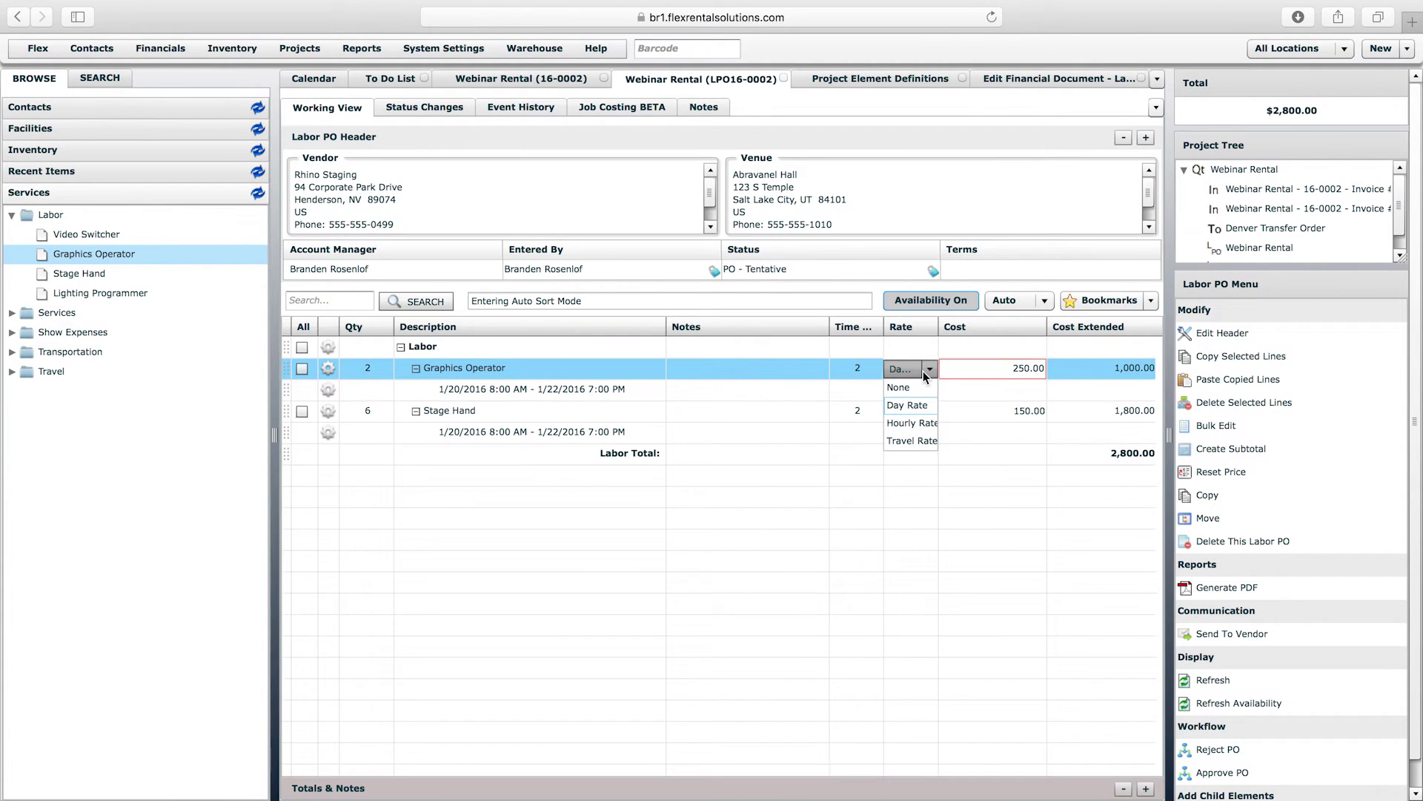
left_click(954, 495)
left_click(917, 413)
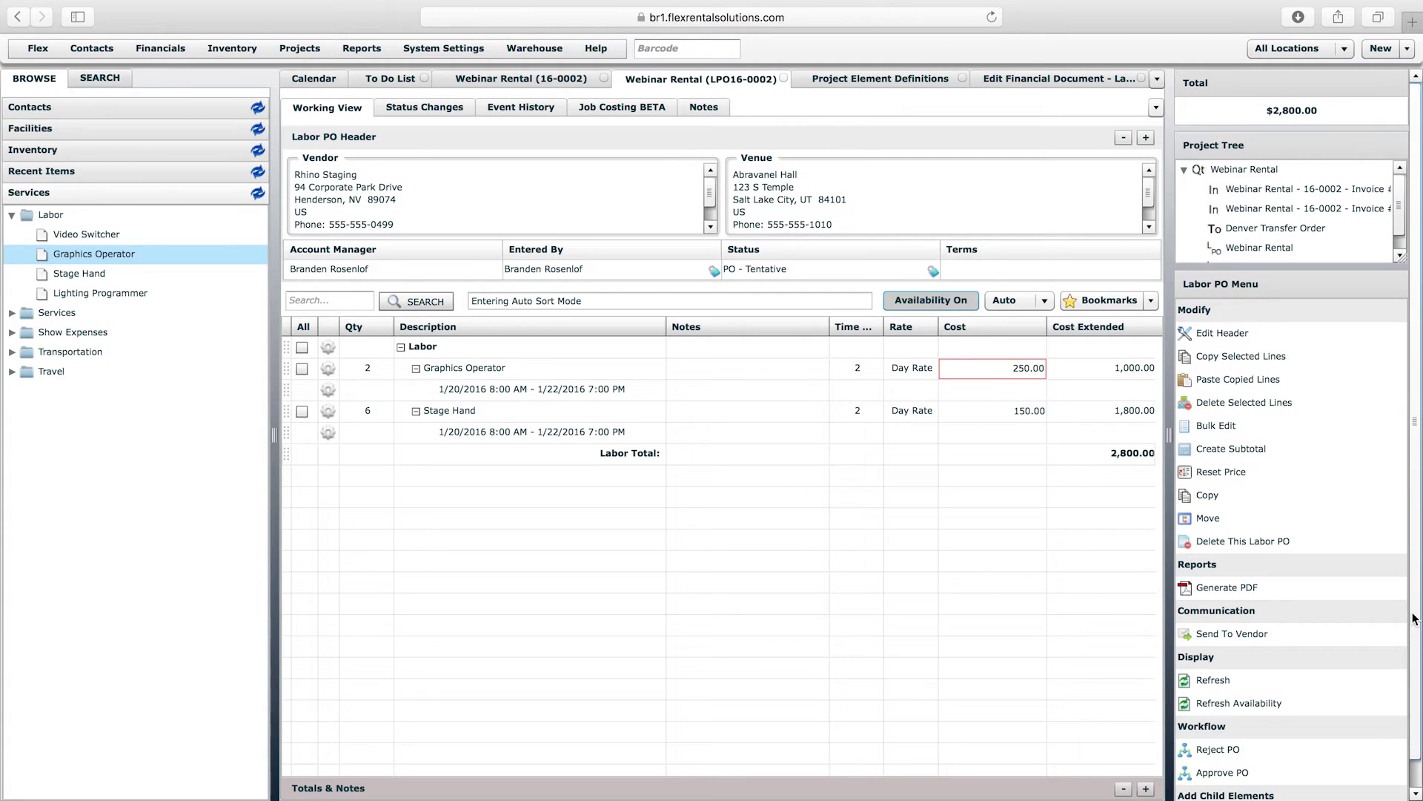
left_click_drag(1411, 621, 1410, 682)
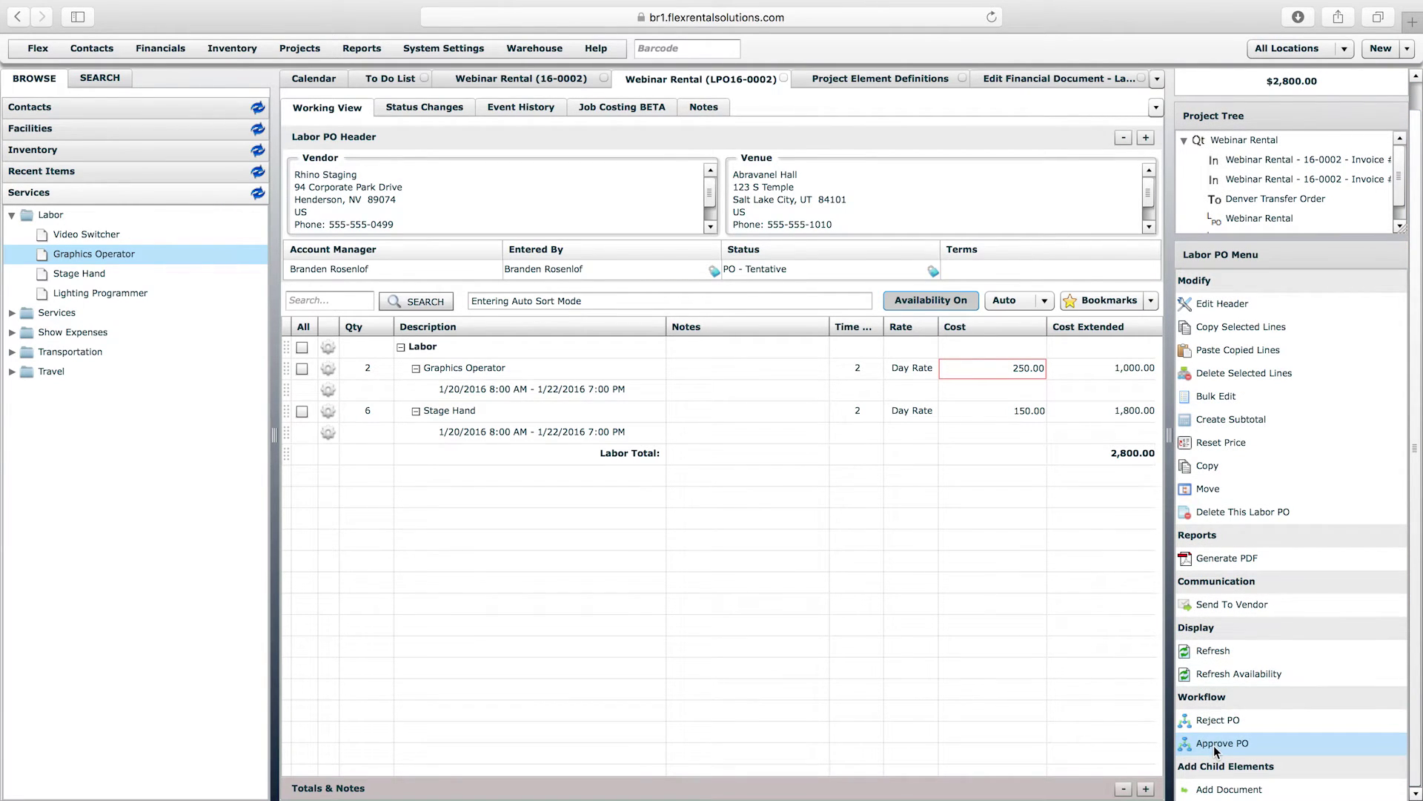
left_click(1216, 745)
left_click(947, 630)
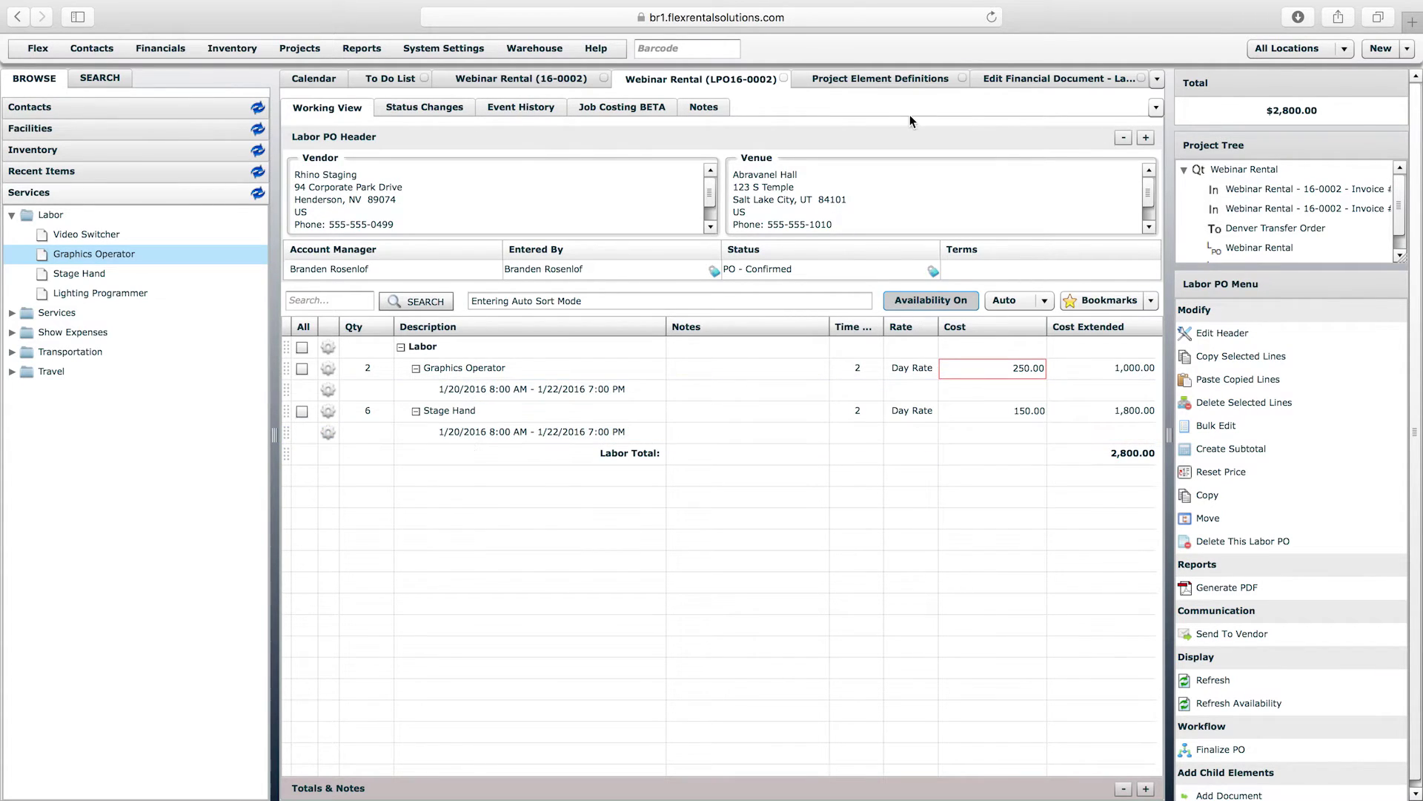
- Open the Labor PO definition's Identity & Exposure settings and view the workflow list
left_click(1016, 78)
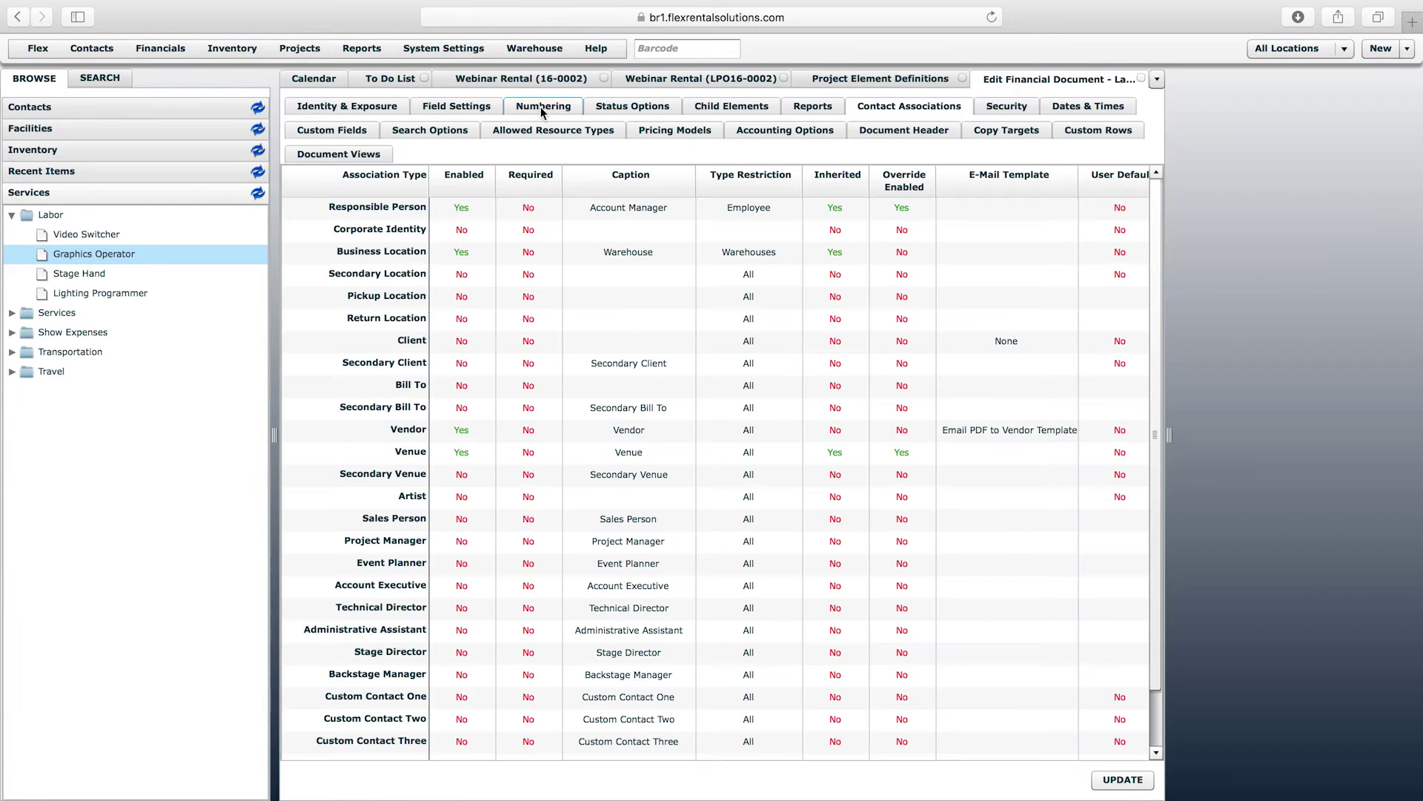
left_click(379, 109)
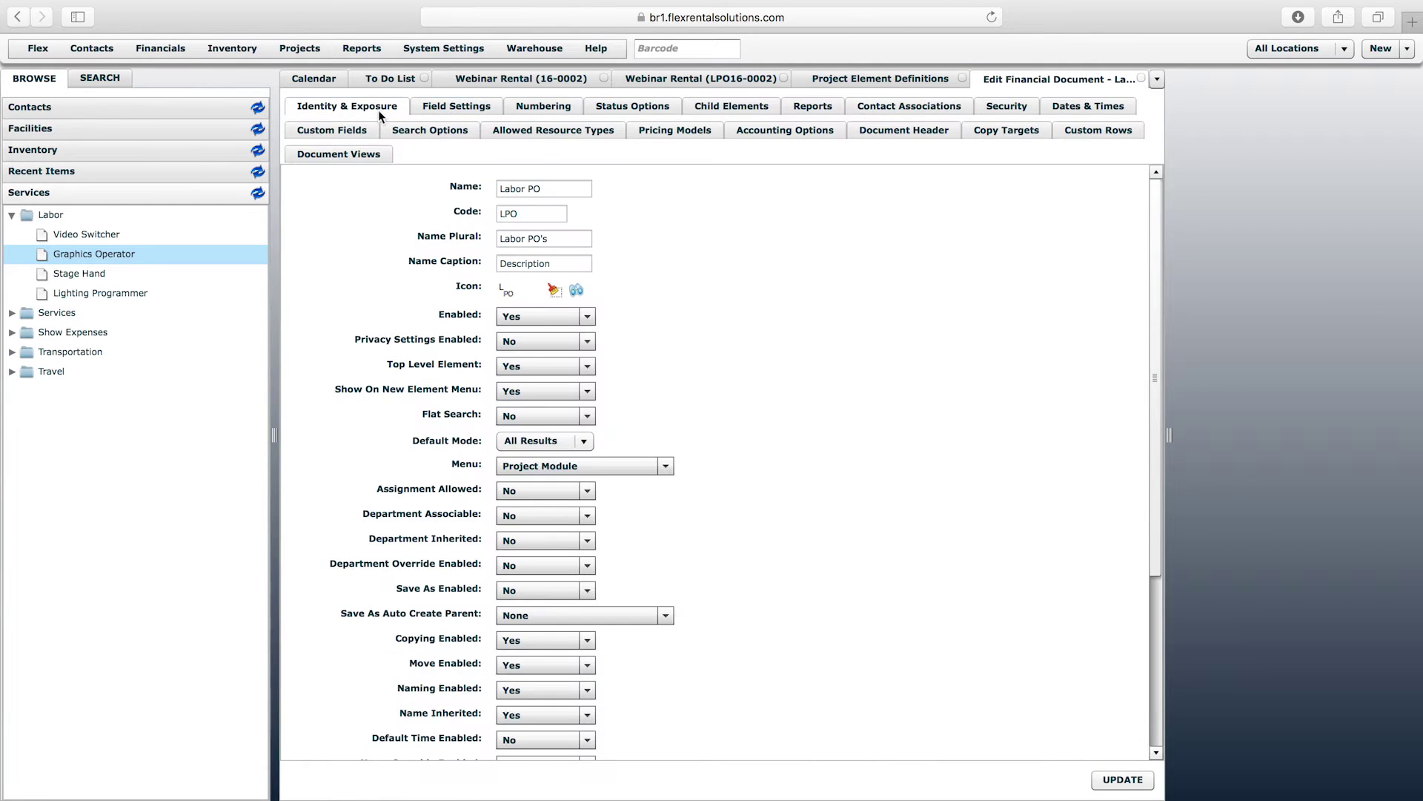
left_click(1156, 686)
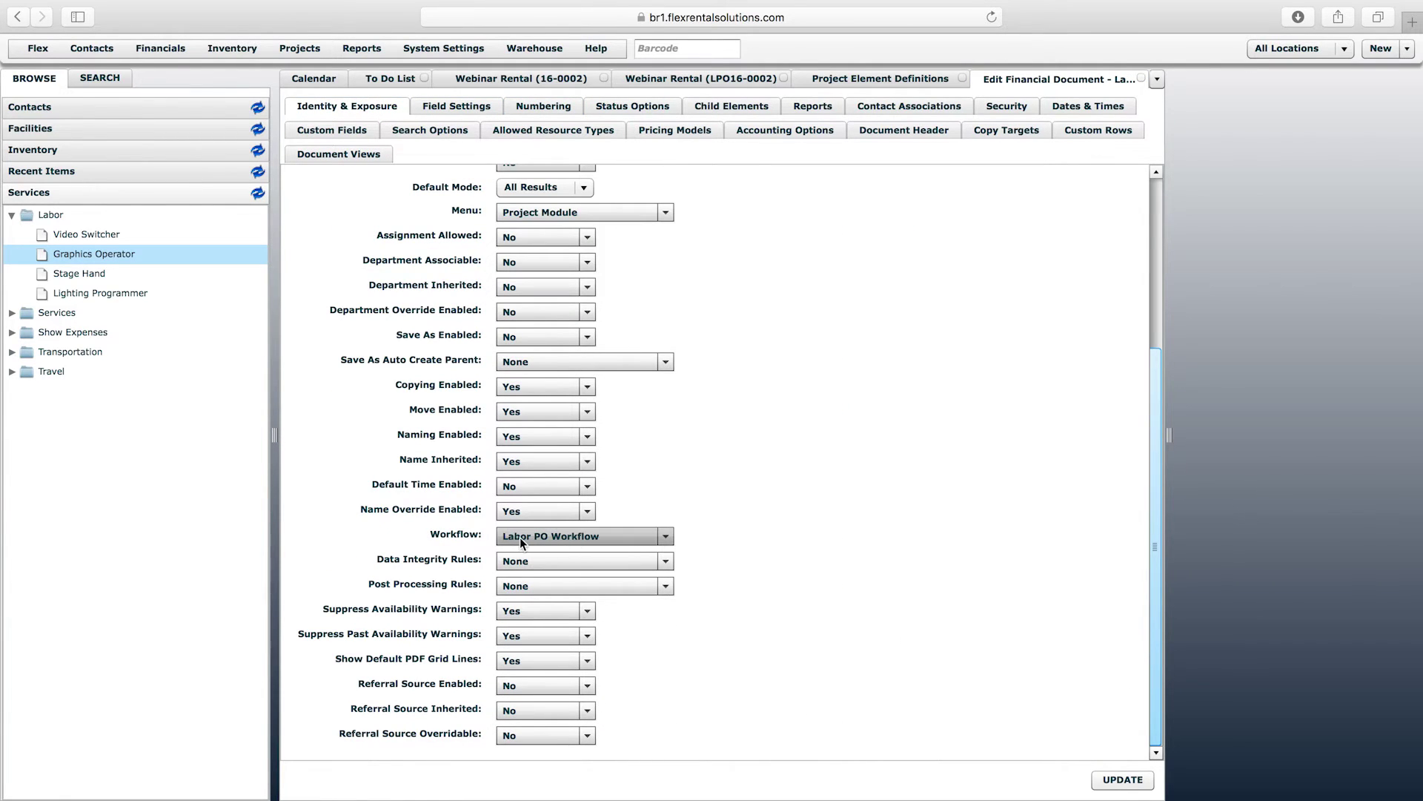
left_click(601, 541)
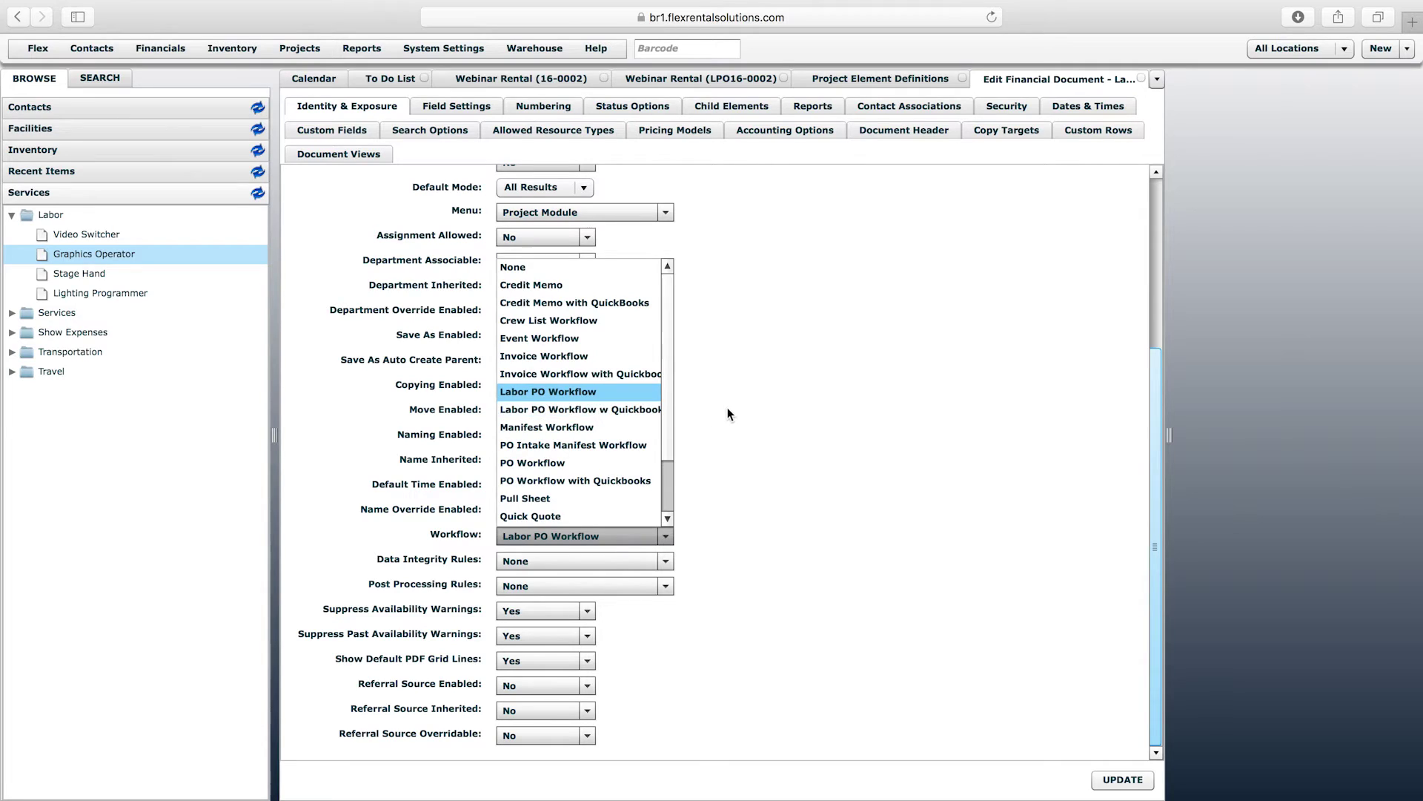
scroll(727, 409, "up", 1)
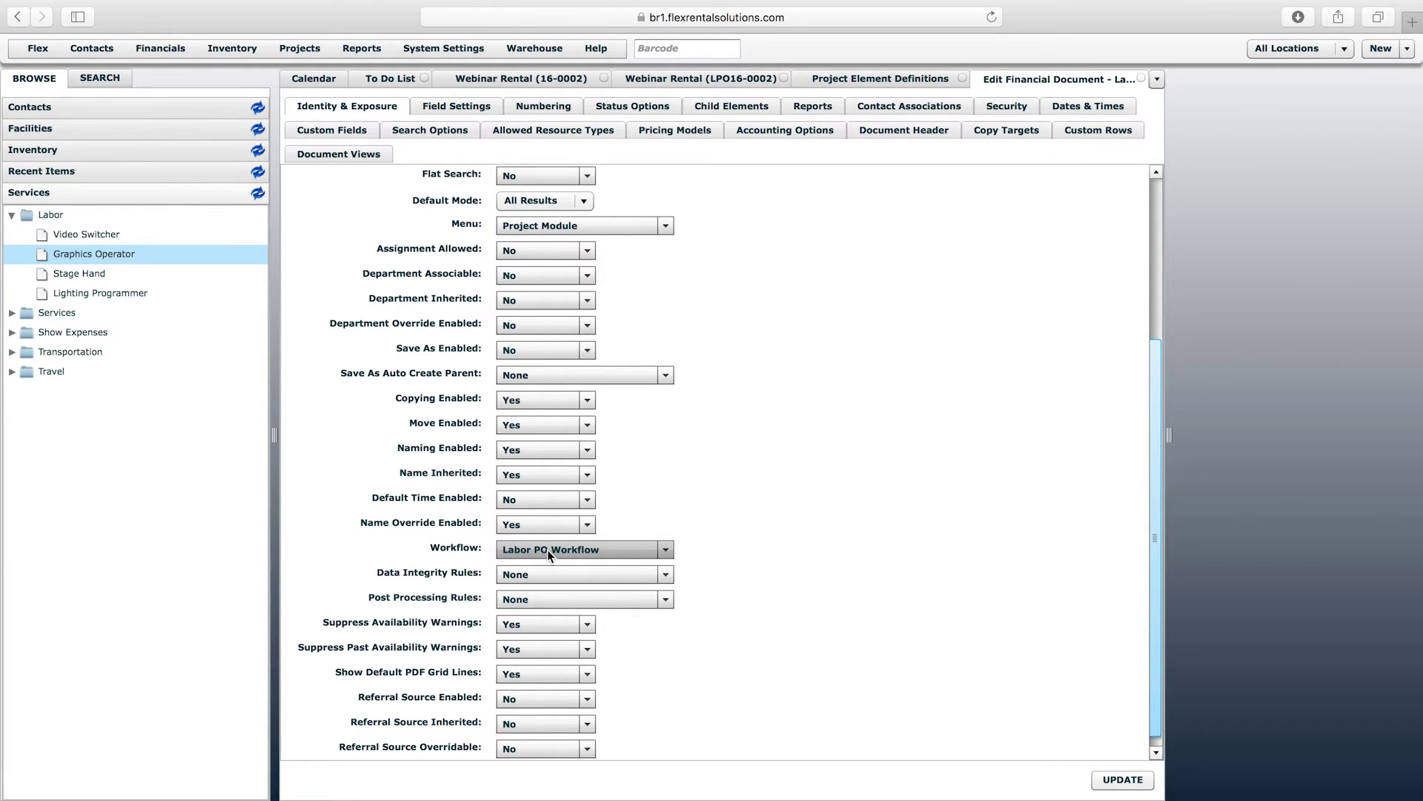
- Set the Labor PO definition's Workflow to Labor PO Workflow, save, and open LPO16-0002
left_click(306, 49)
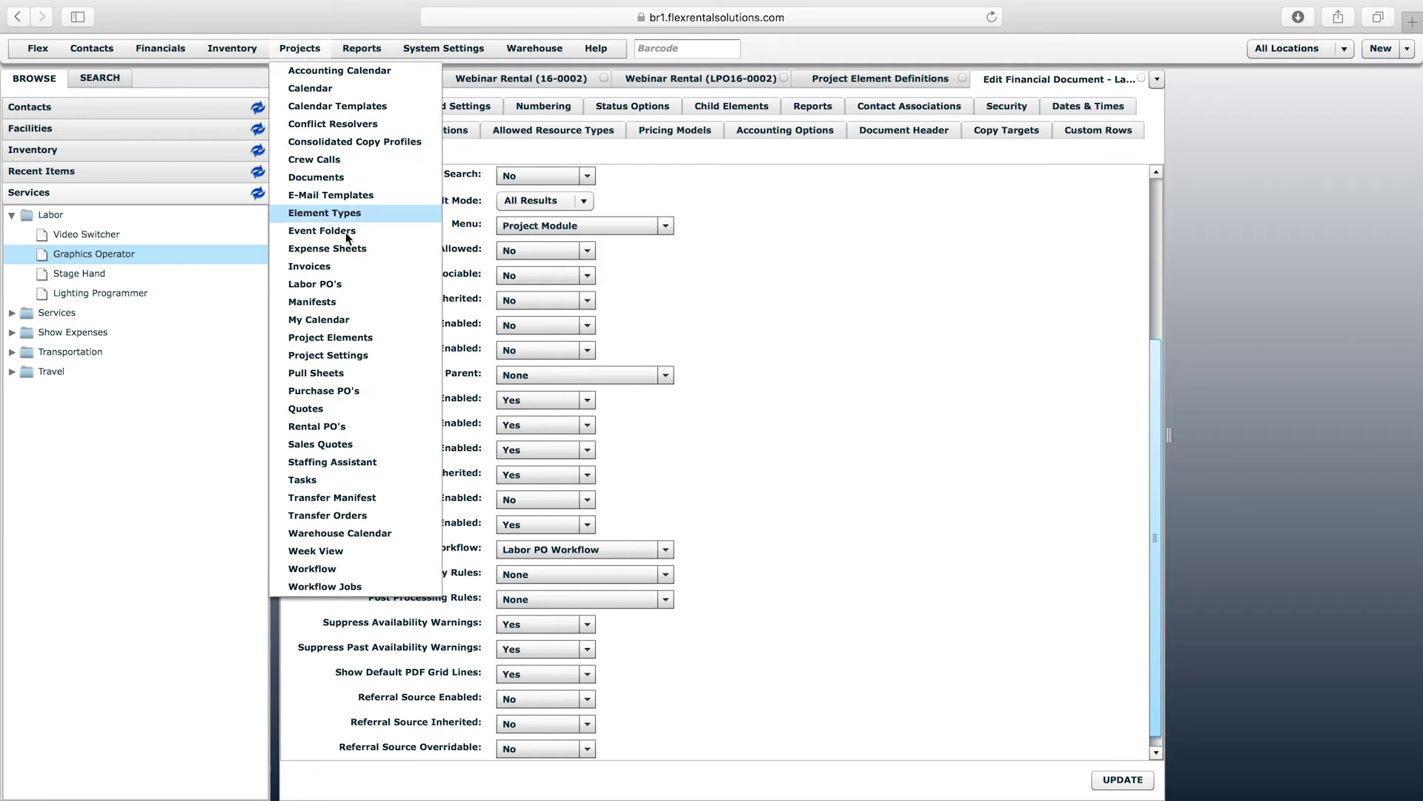
left_click(328, 338)
double_click(344, 248)
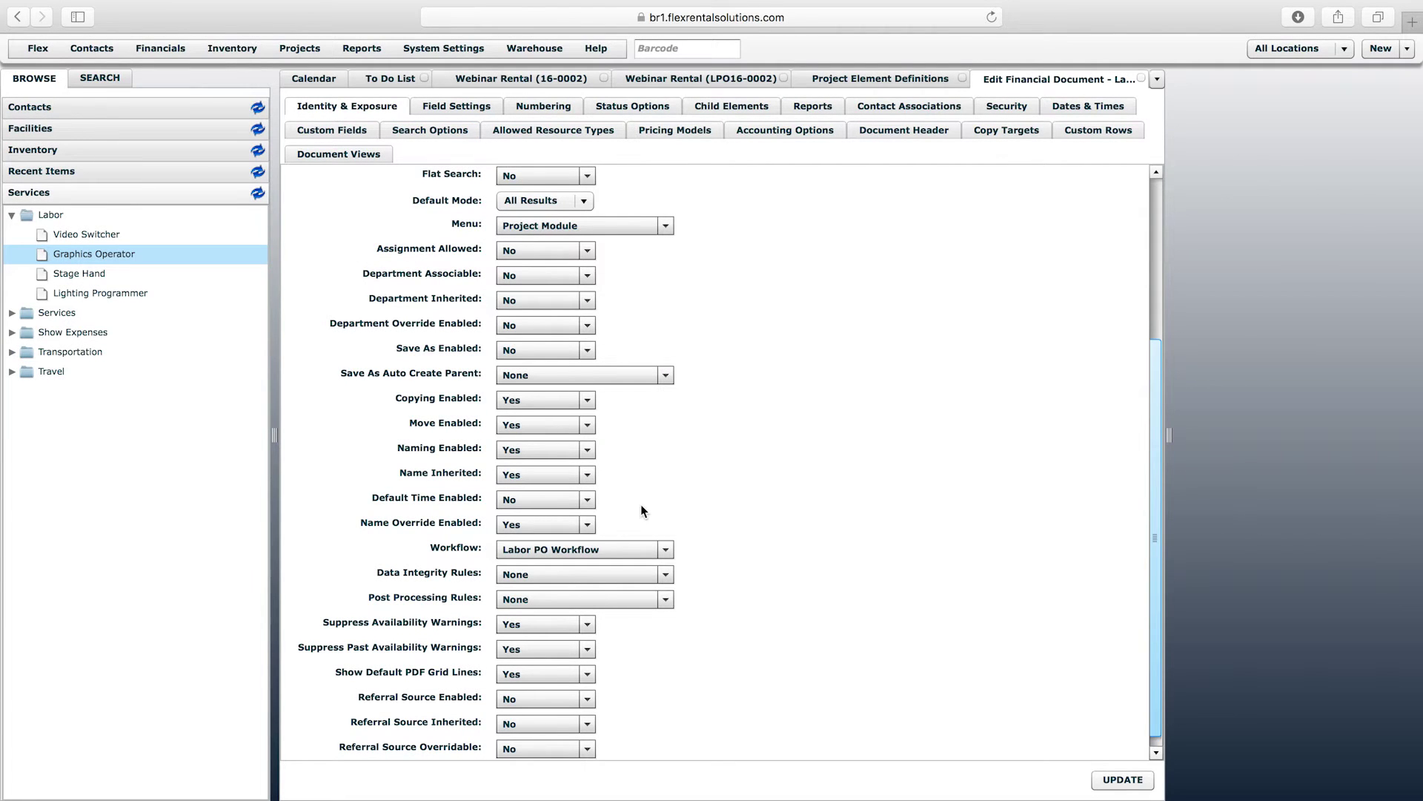
left_click(578, 550)
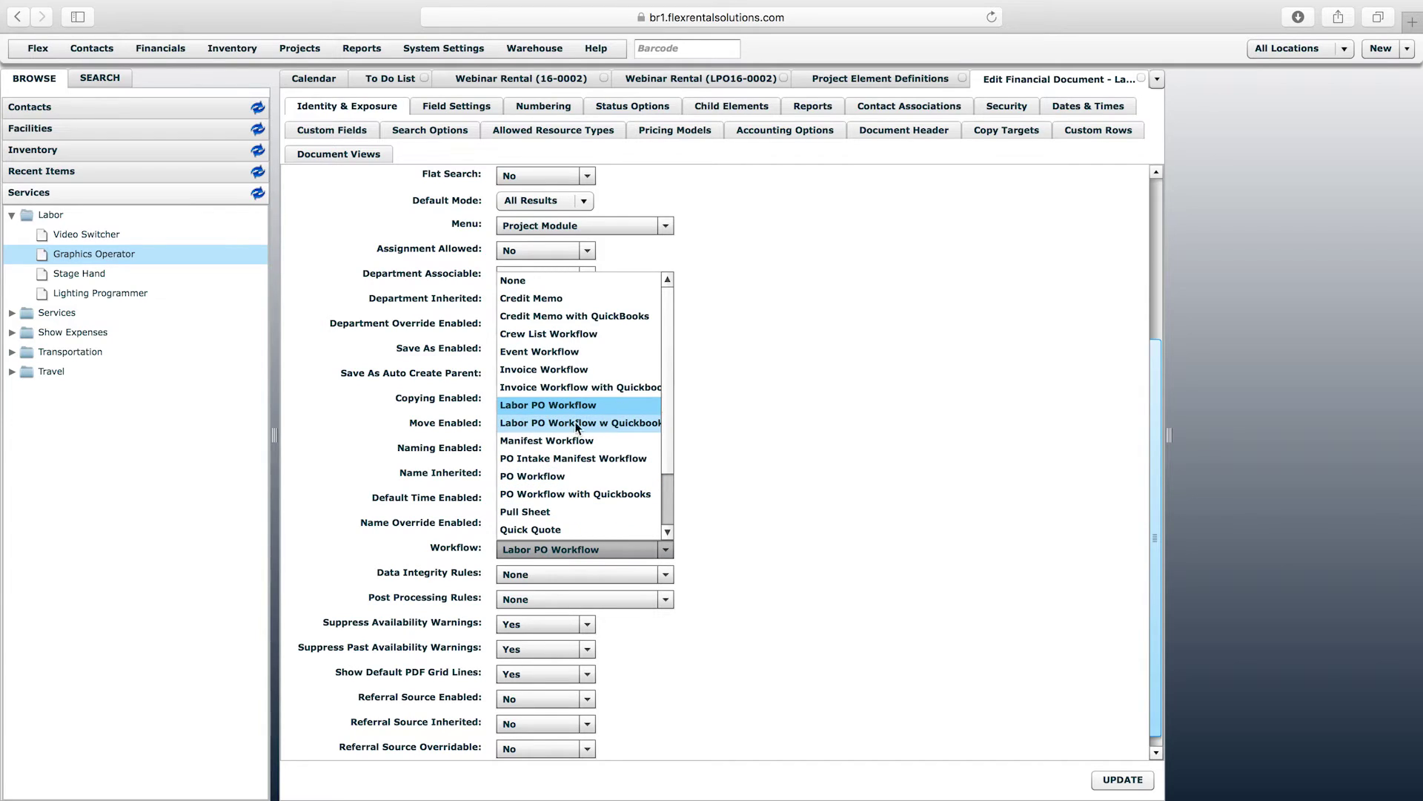
left_click(612, 424)
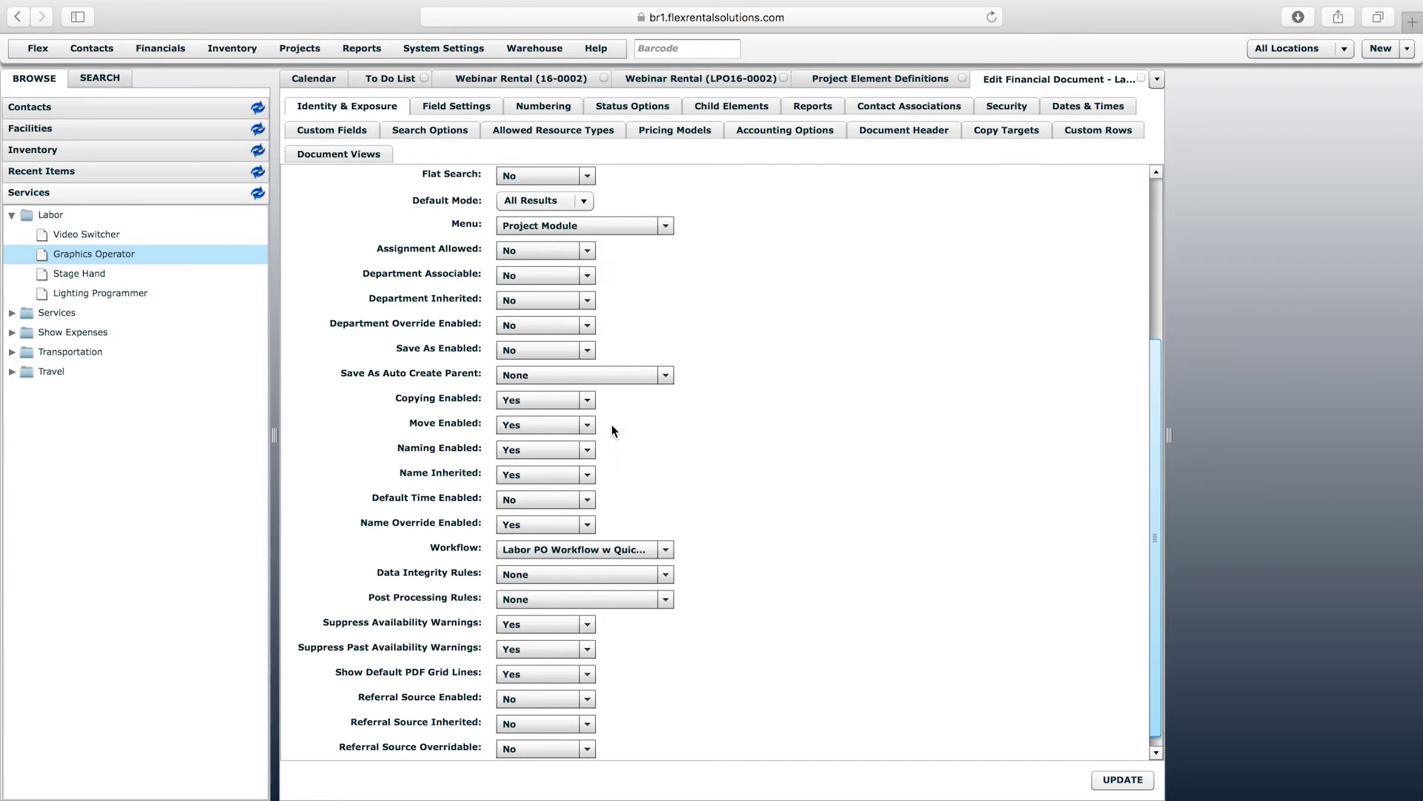
left_click(638, 550)
left_click(578, 406)
left_click(1115, 777)
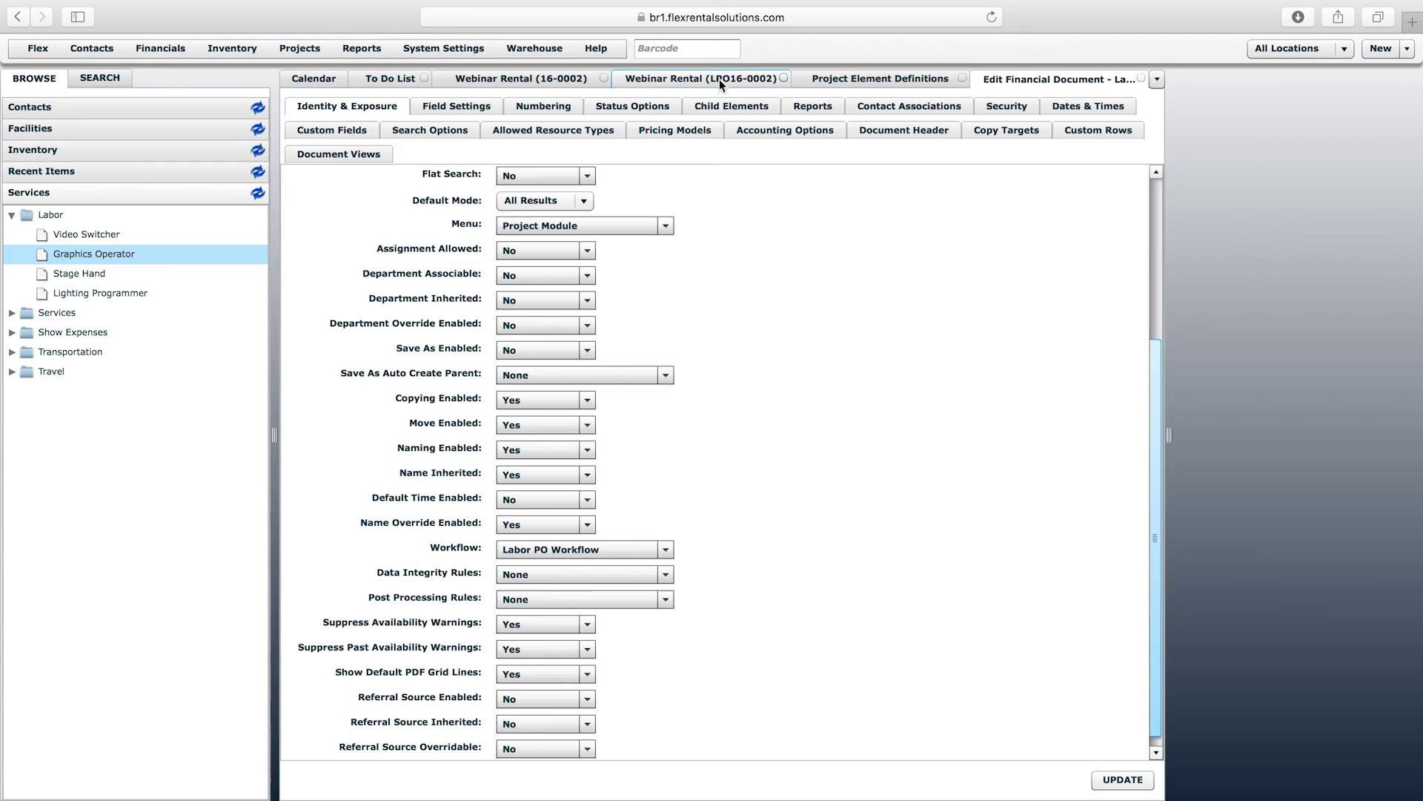
left_click(719, 79)
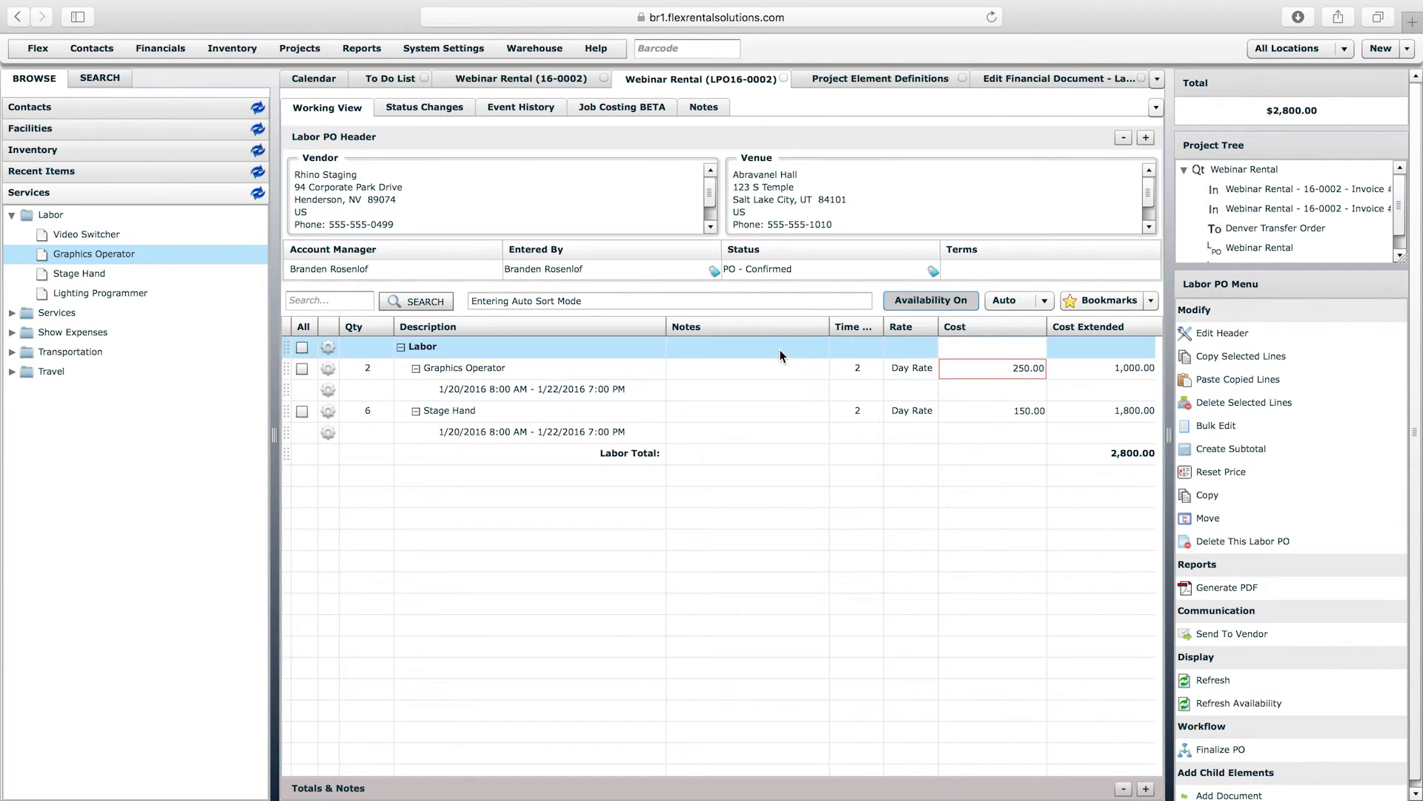
- Add Stage Hand labor to the Webinar Rental quote with quantity 6 at 250.00
left_click(511, 74)
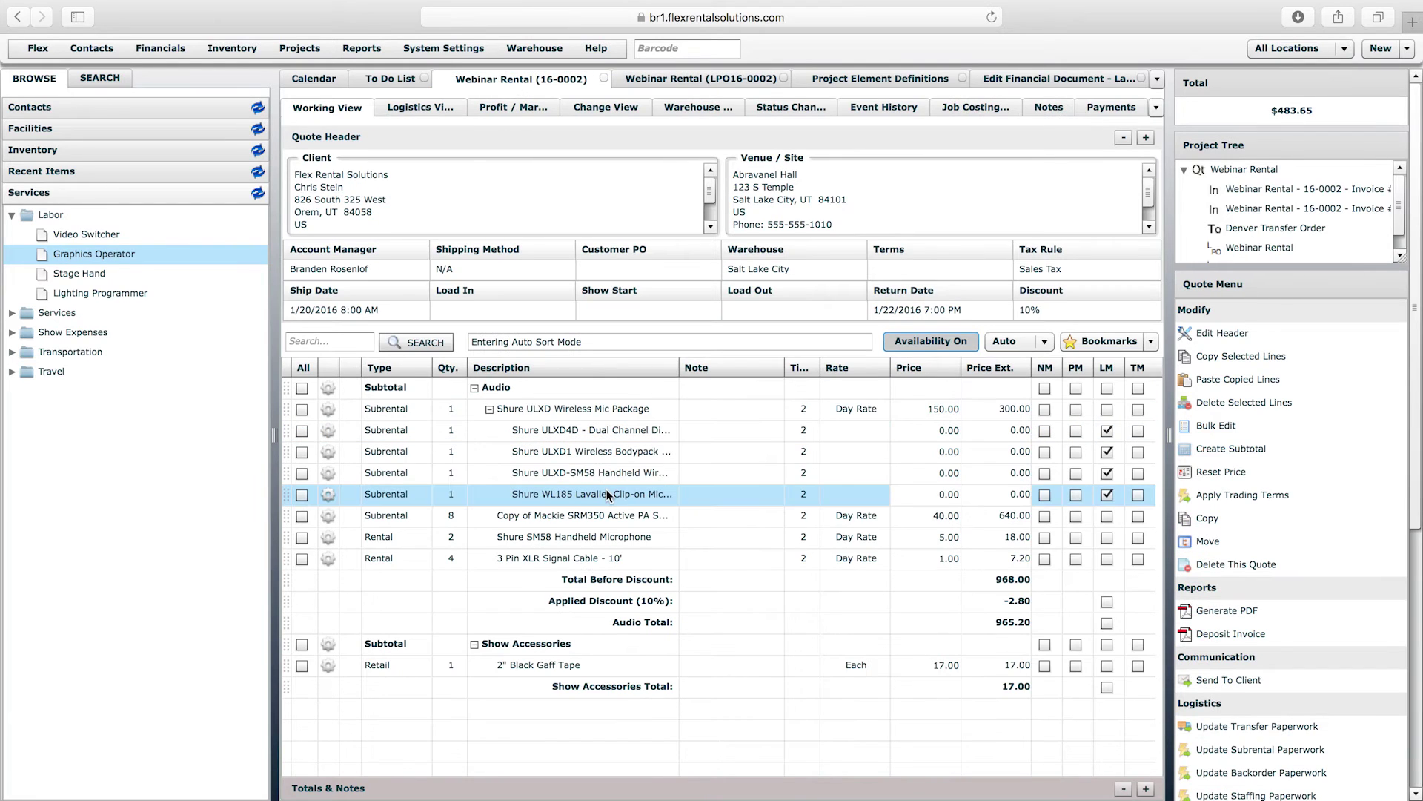
left_click_drag(82, 273, 611, 718)
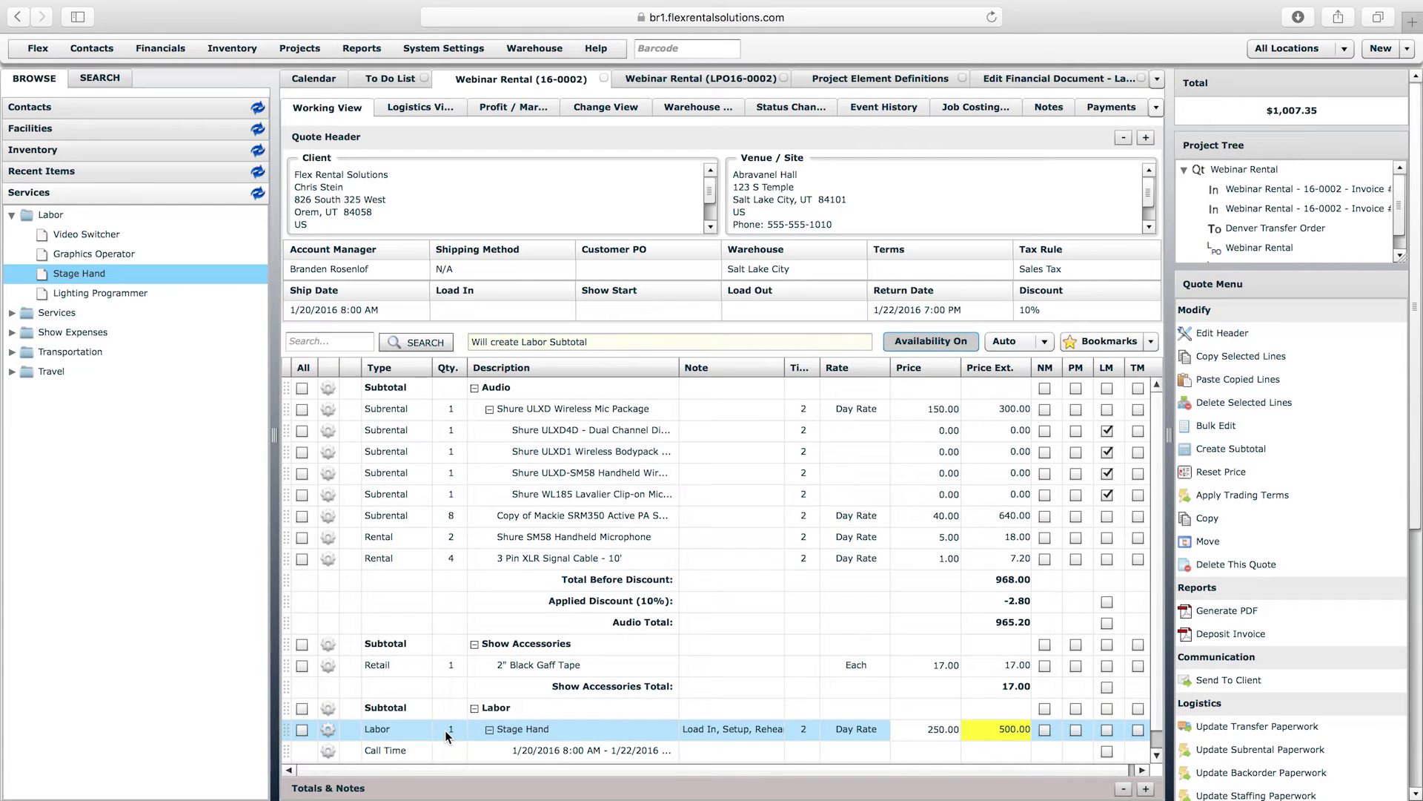
left_click(445, 731)
type("6")
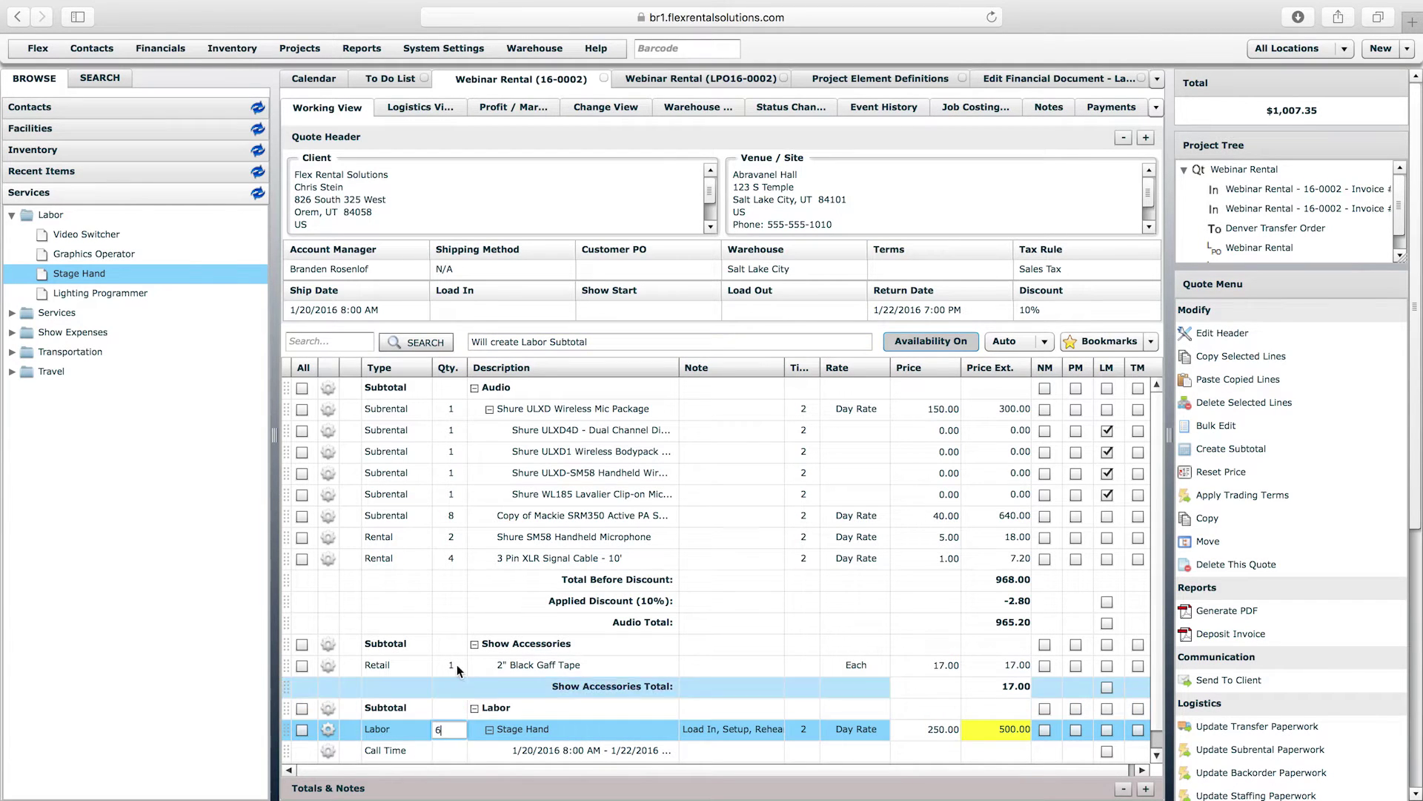
left_click(450, 662)
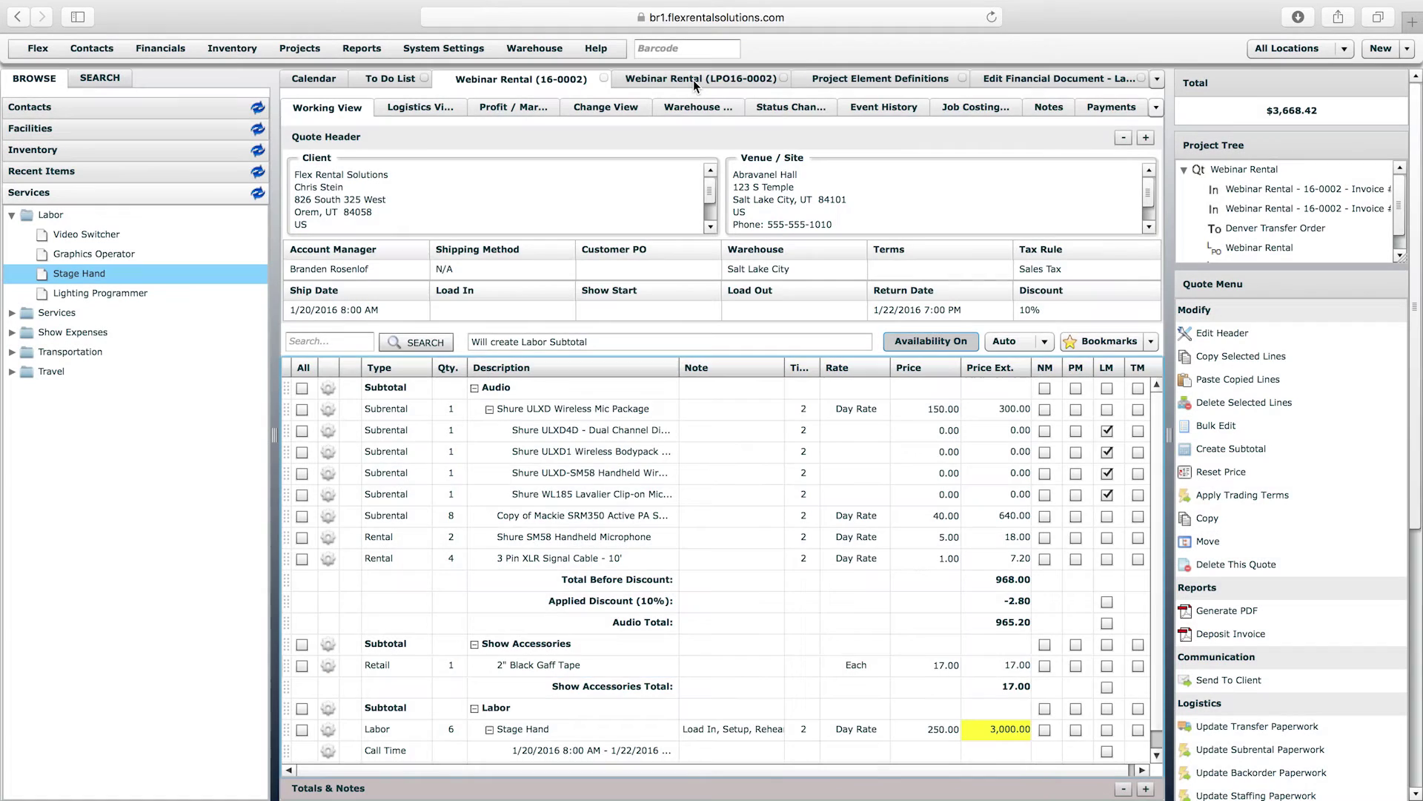
left_click(692, 80)
left_click(539, 78)
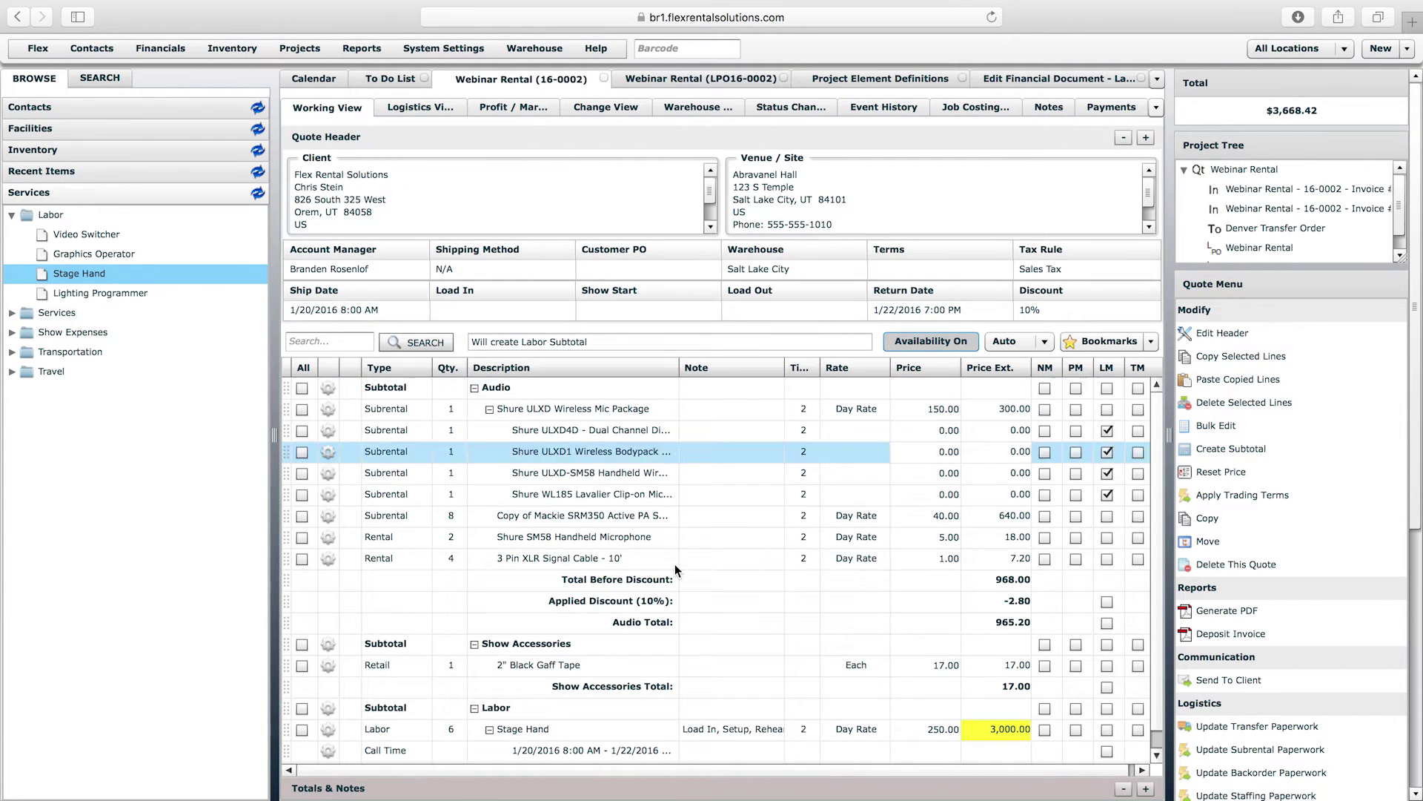
left_click(940, 735)
type("150")
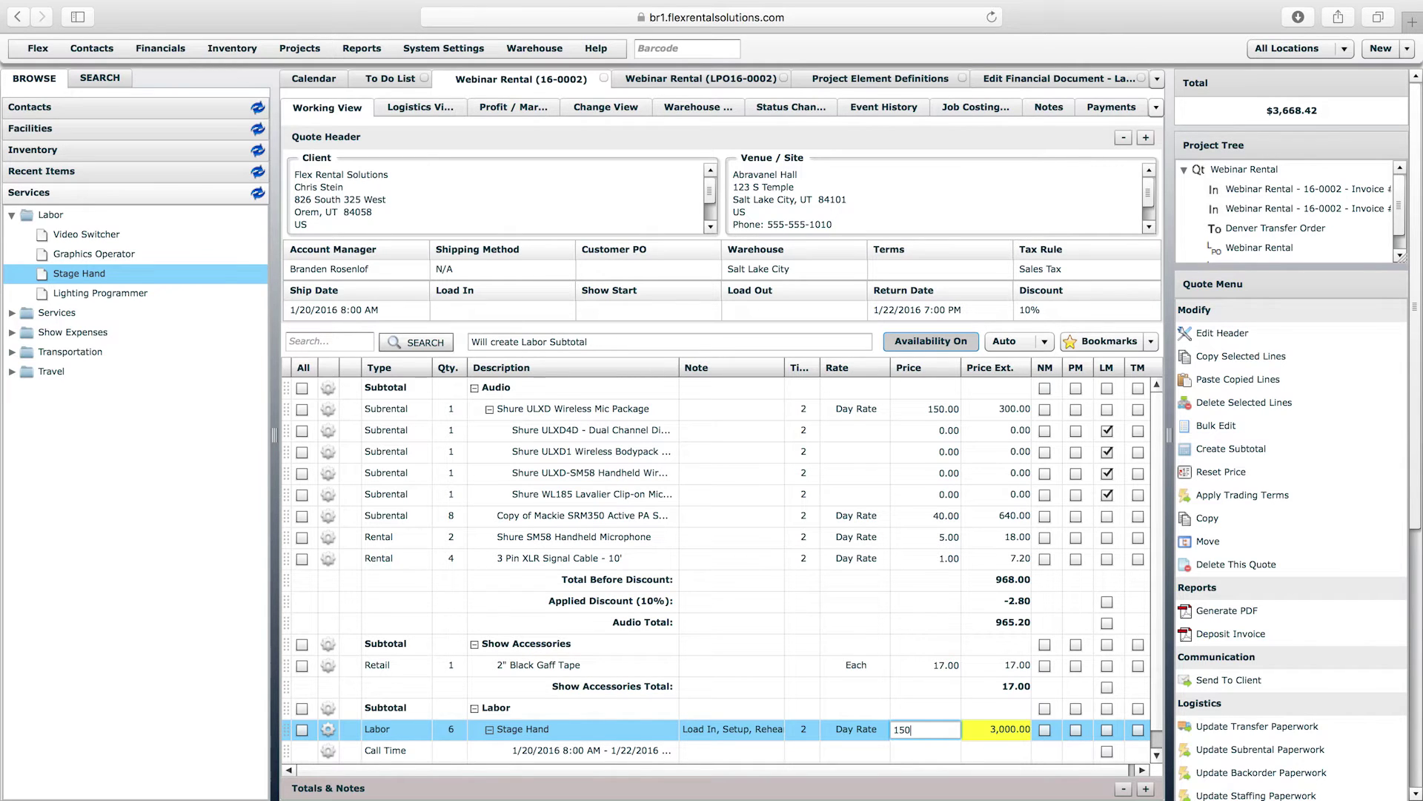
key("BackSpace")
key("BackSpace")
key("BackSpace")
type("250")
key("Return")
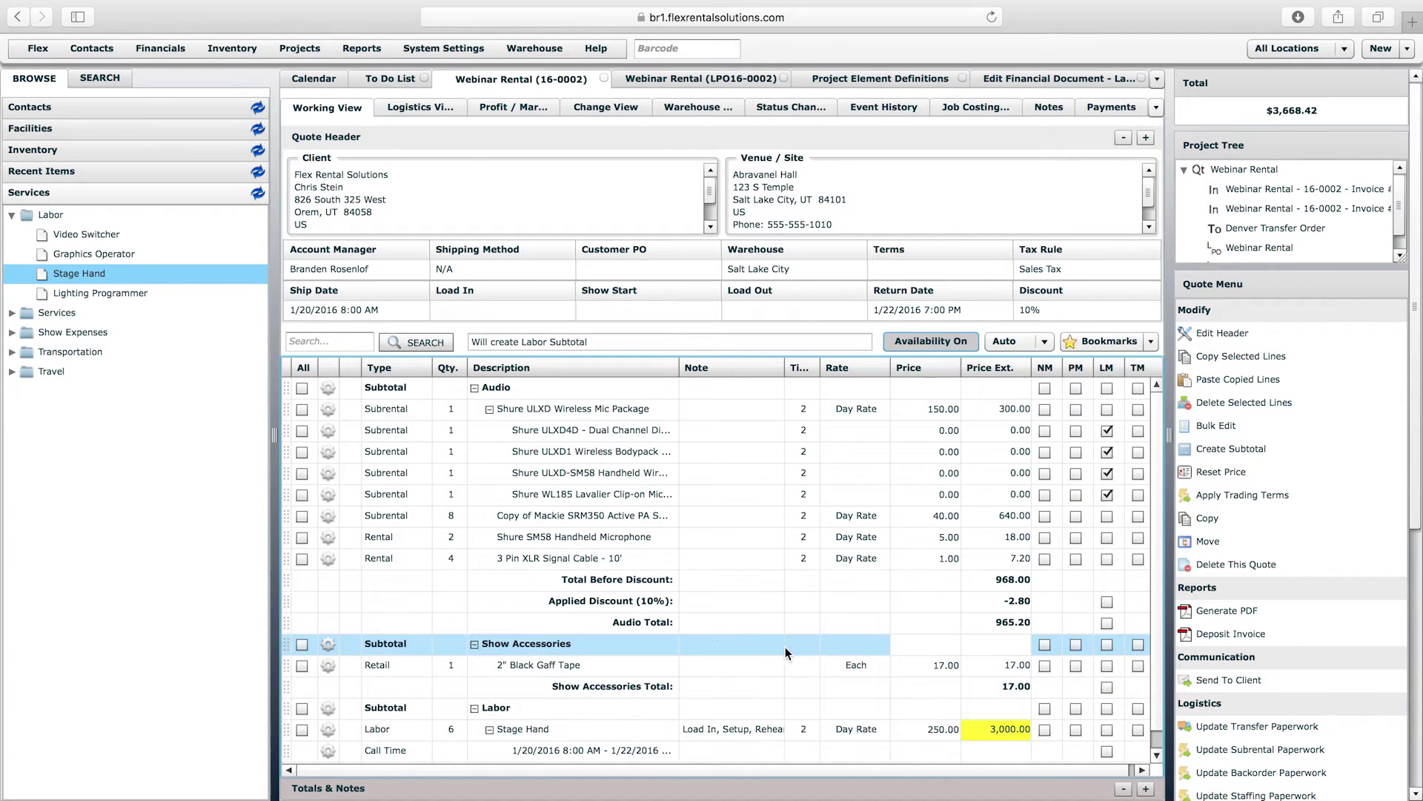
- Add Graphics Operator labor with quantity 2 at 300.00, bringing the total to 4,950.50
left_click_drag(94, 254, 518, 711)
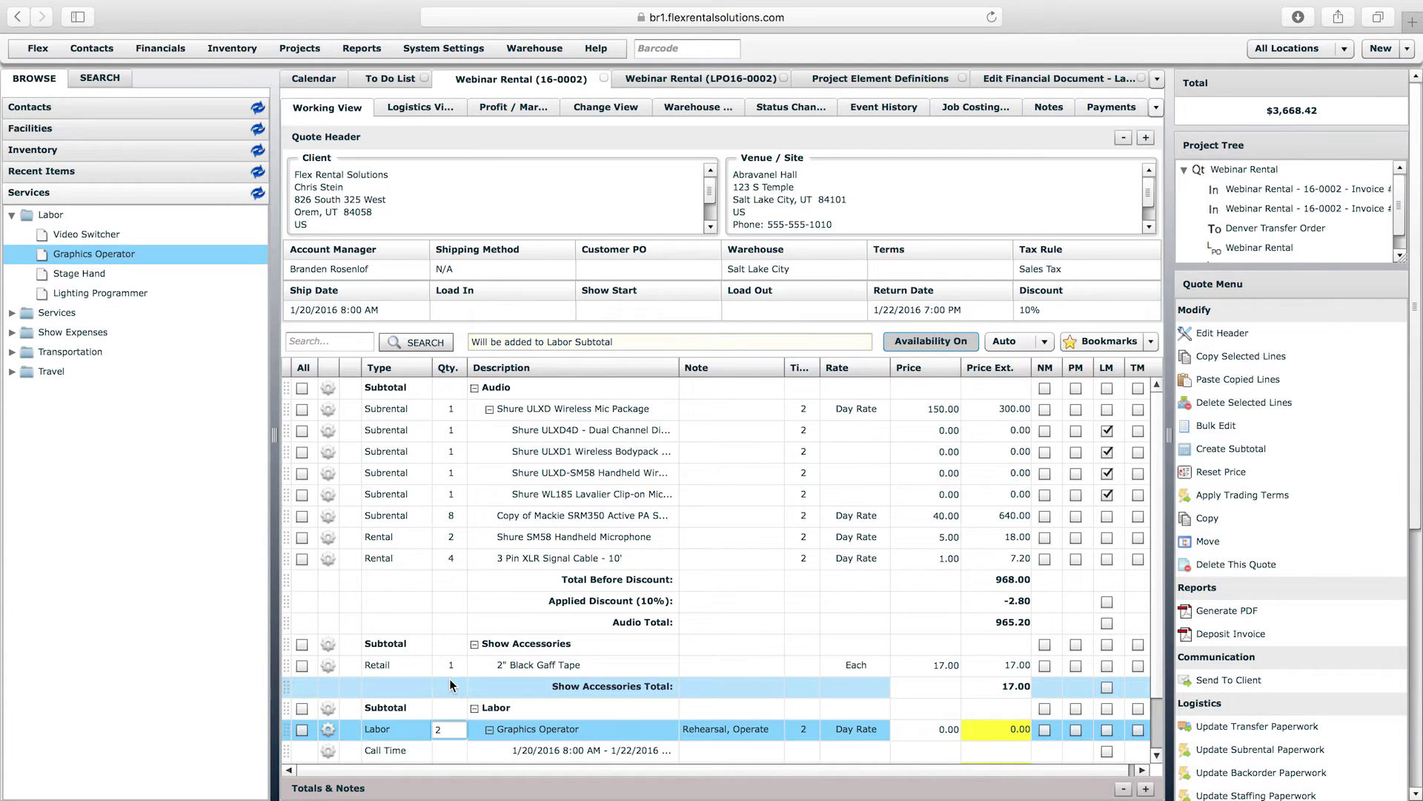
left_click(914, 673)
left_click(946, 735)
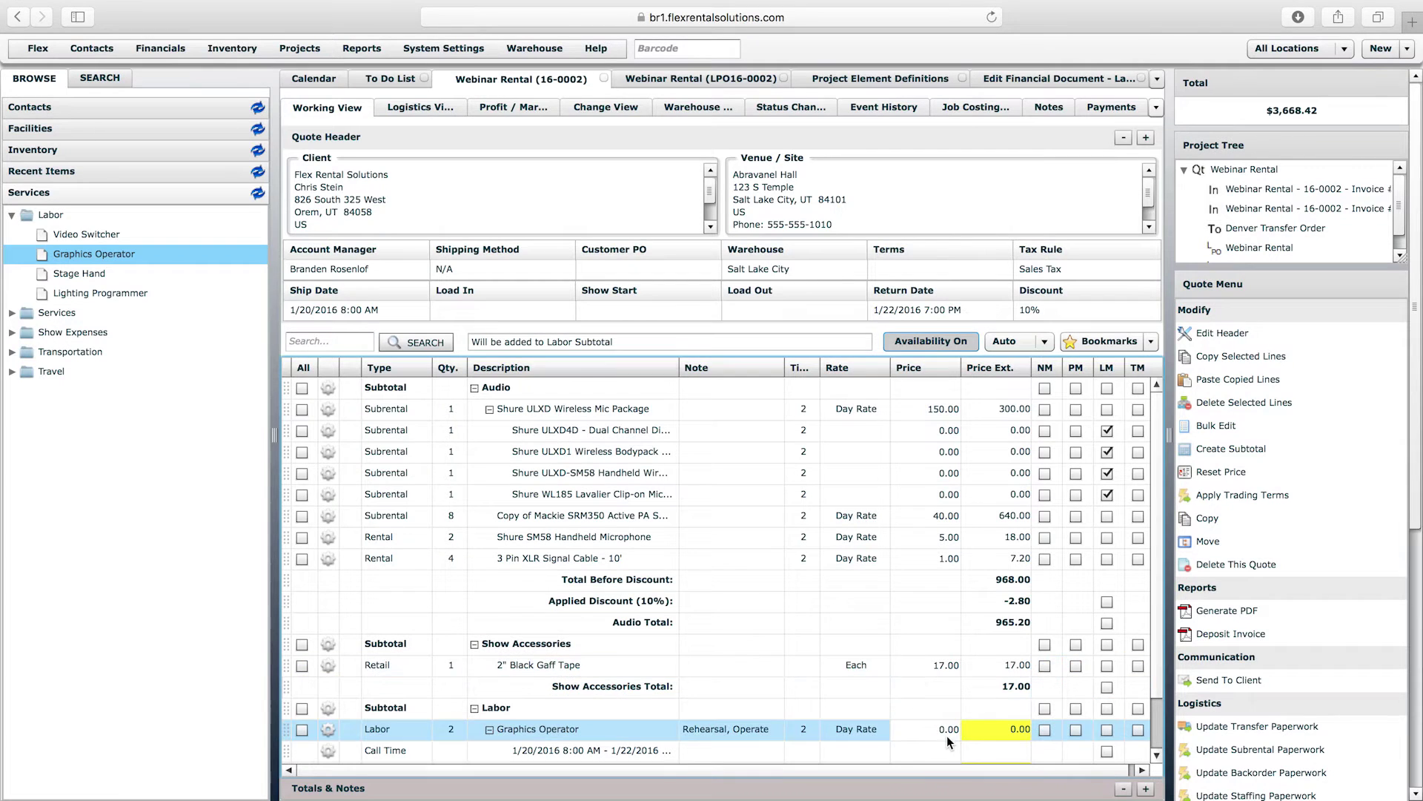
left_click(948, 728)
type("300")
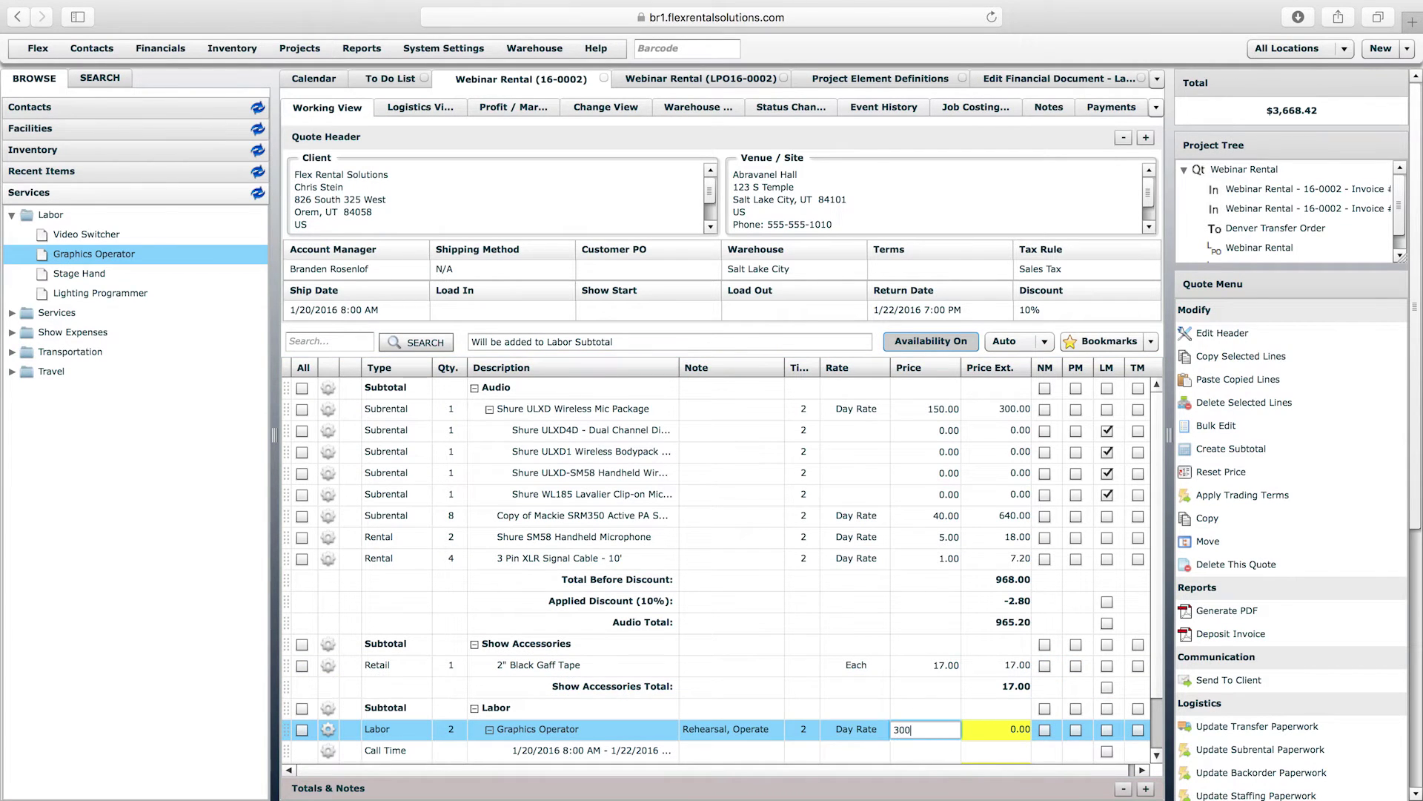
key("Return")
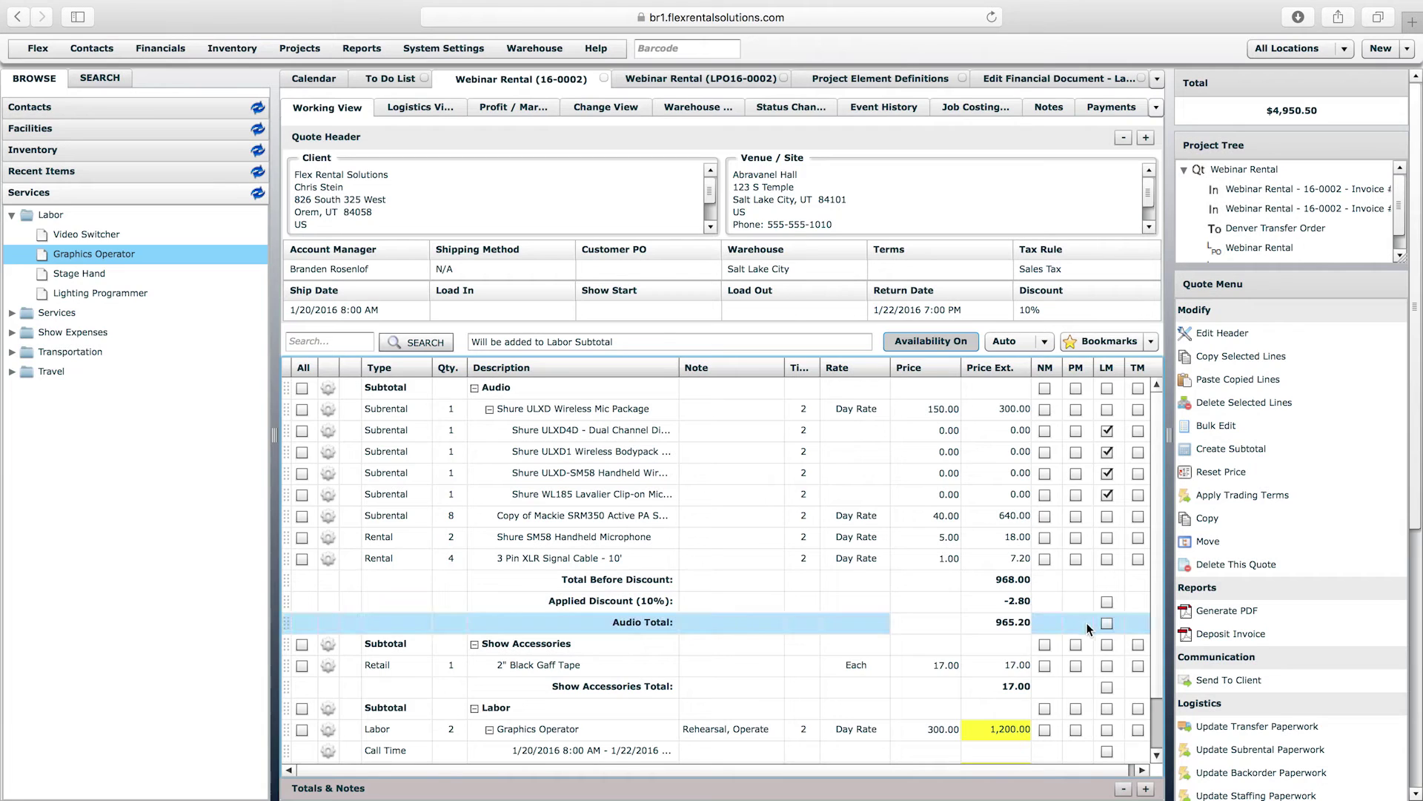
left_click(1155, 634)
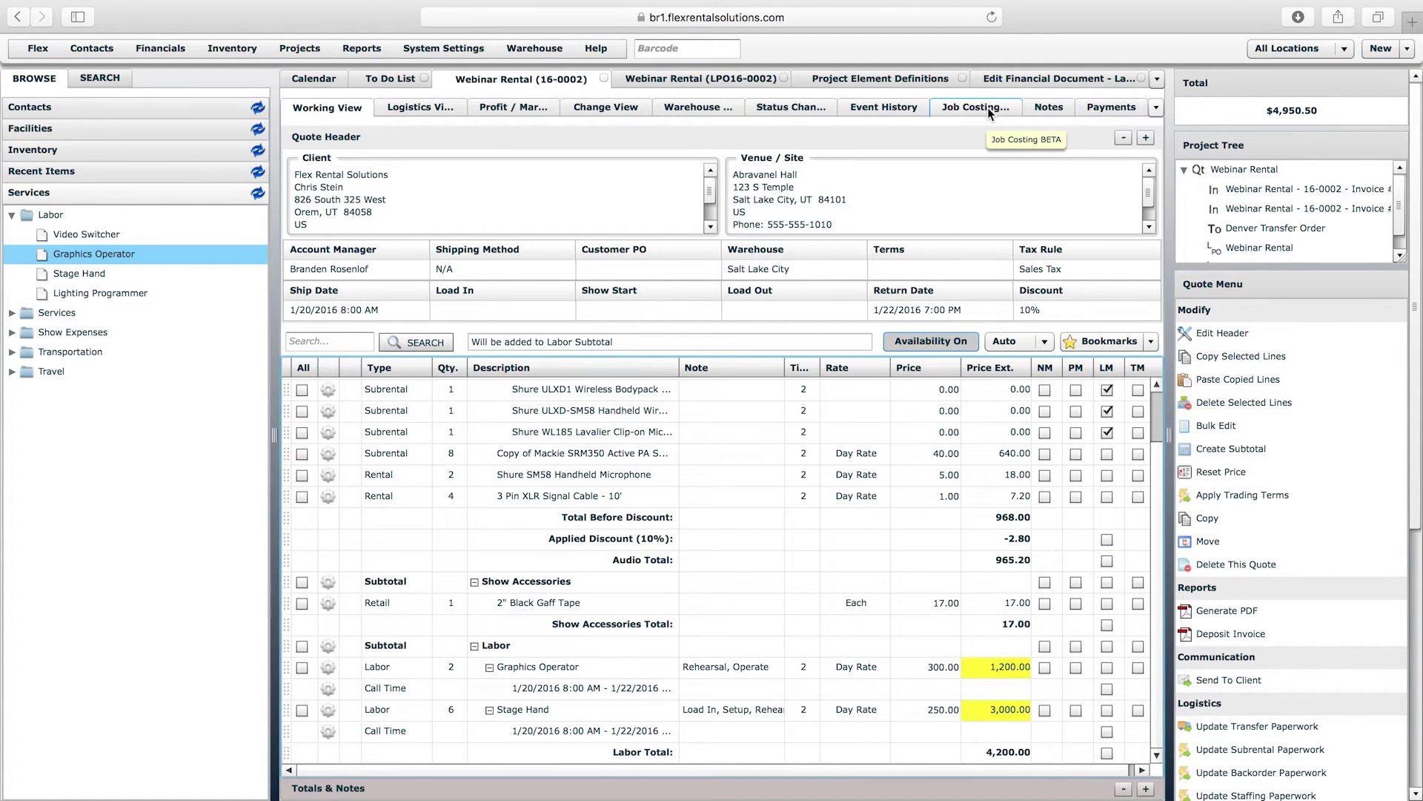
- Review Profit / Markup cost lines, then expand Labor in Job Costing (4,200.00 quoted, 2,800.00 PO)
left_click(532, 110)
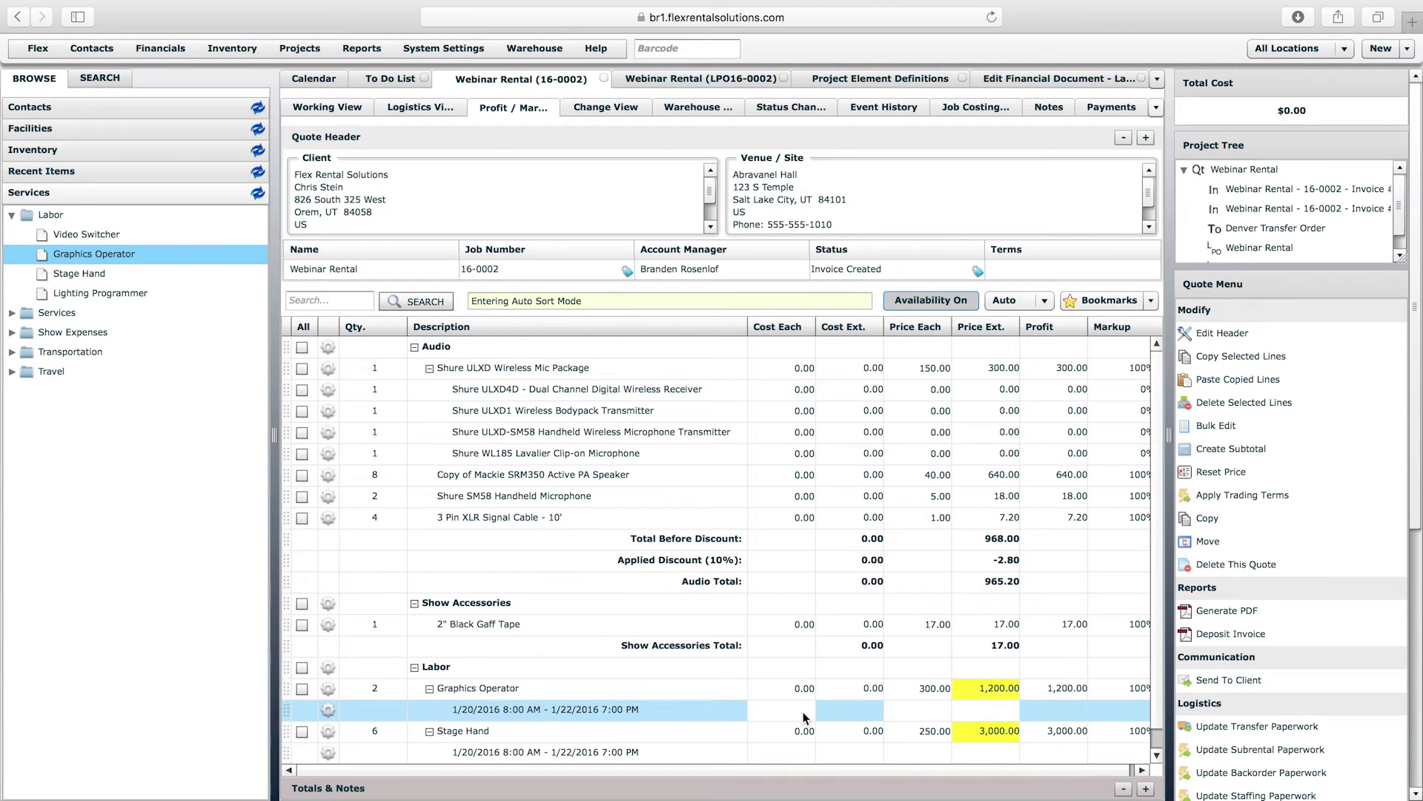
left_click(802, 691)
left_click(802, 733)
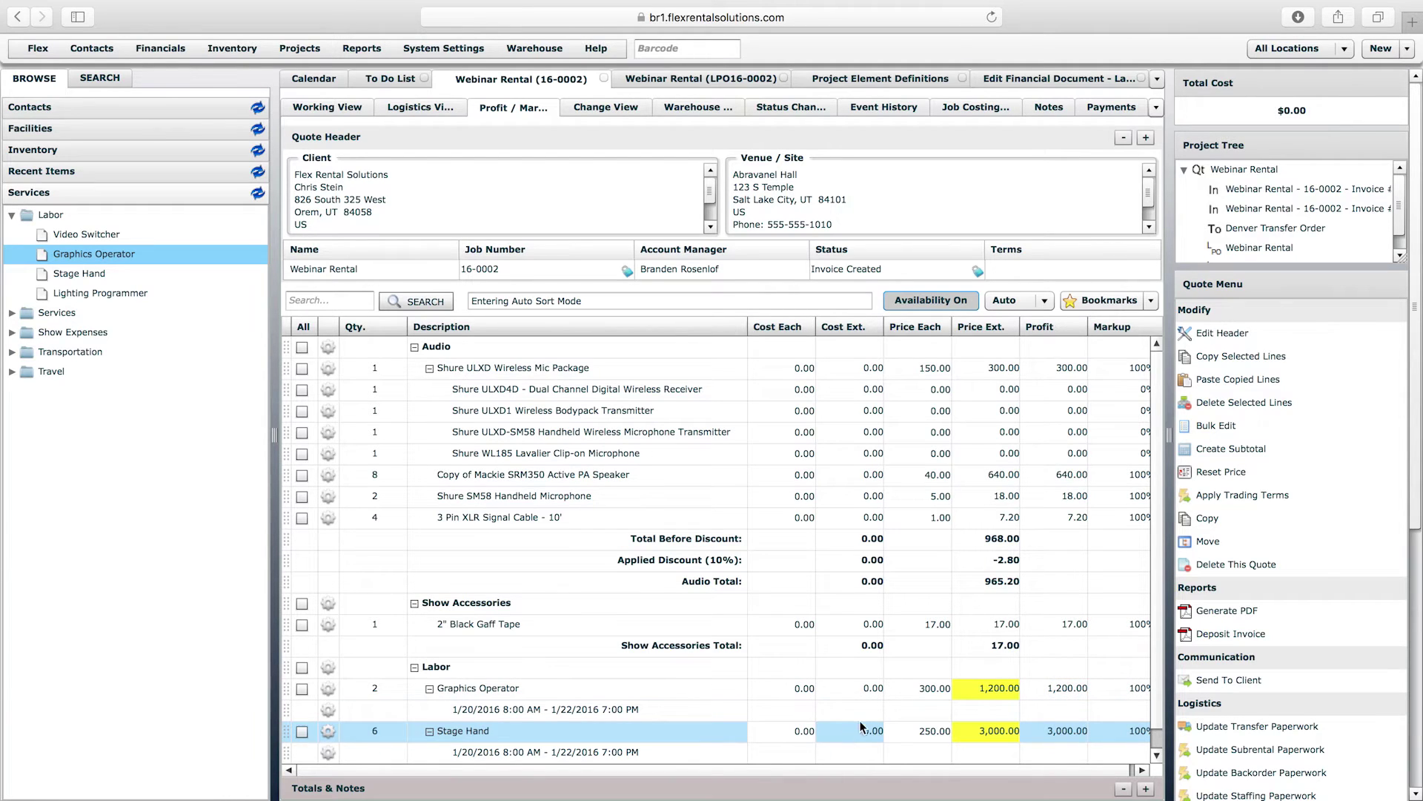
left_click(821, 690)
left_click(820, 726)
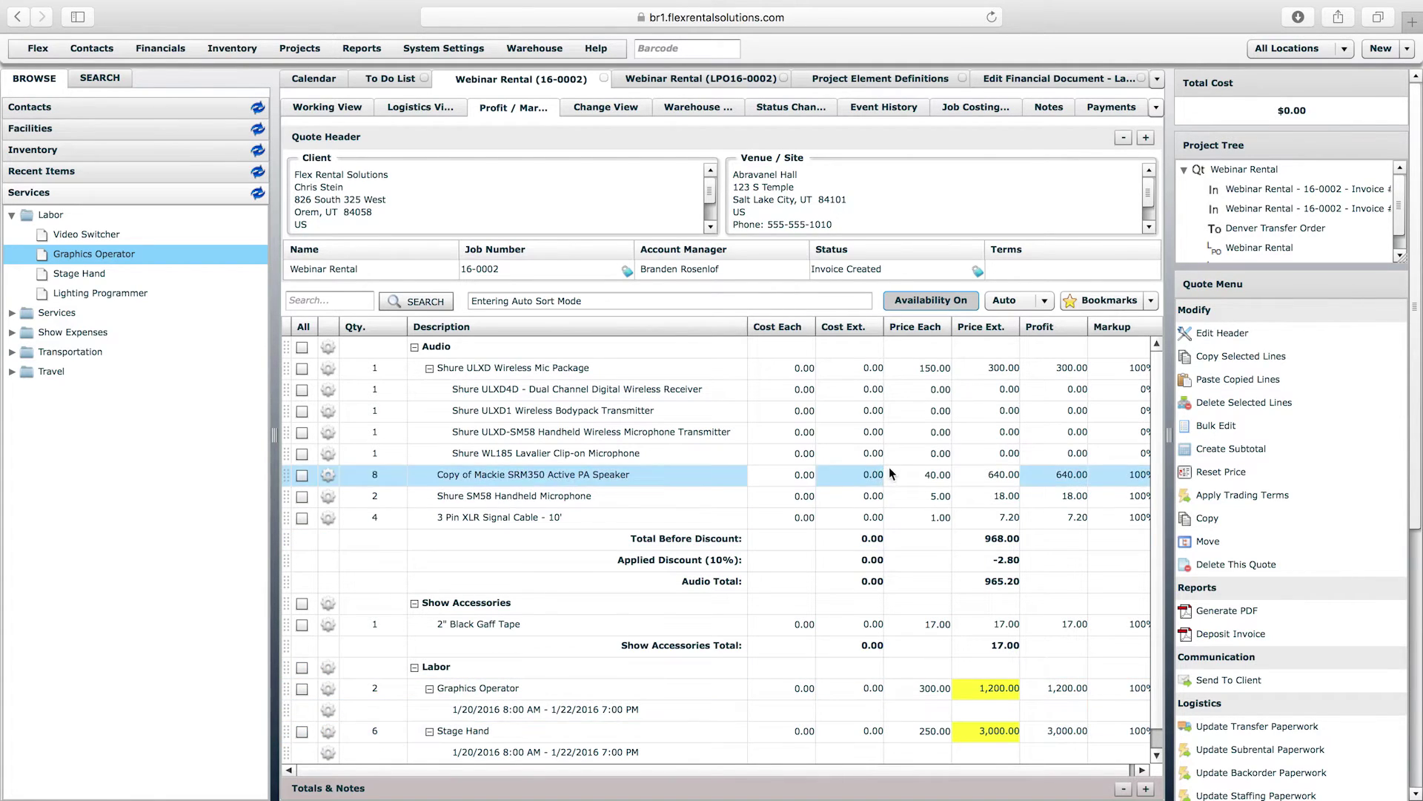
left_click(986, 110)
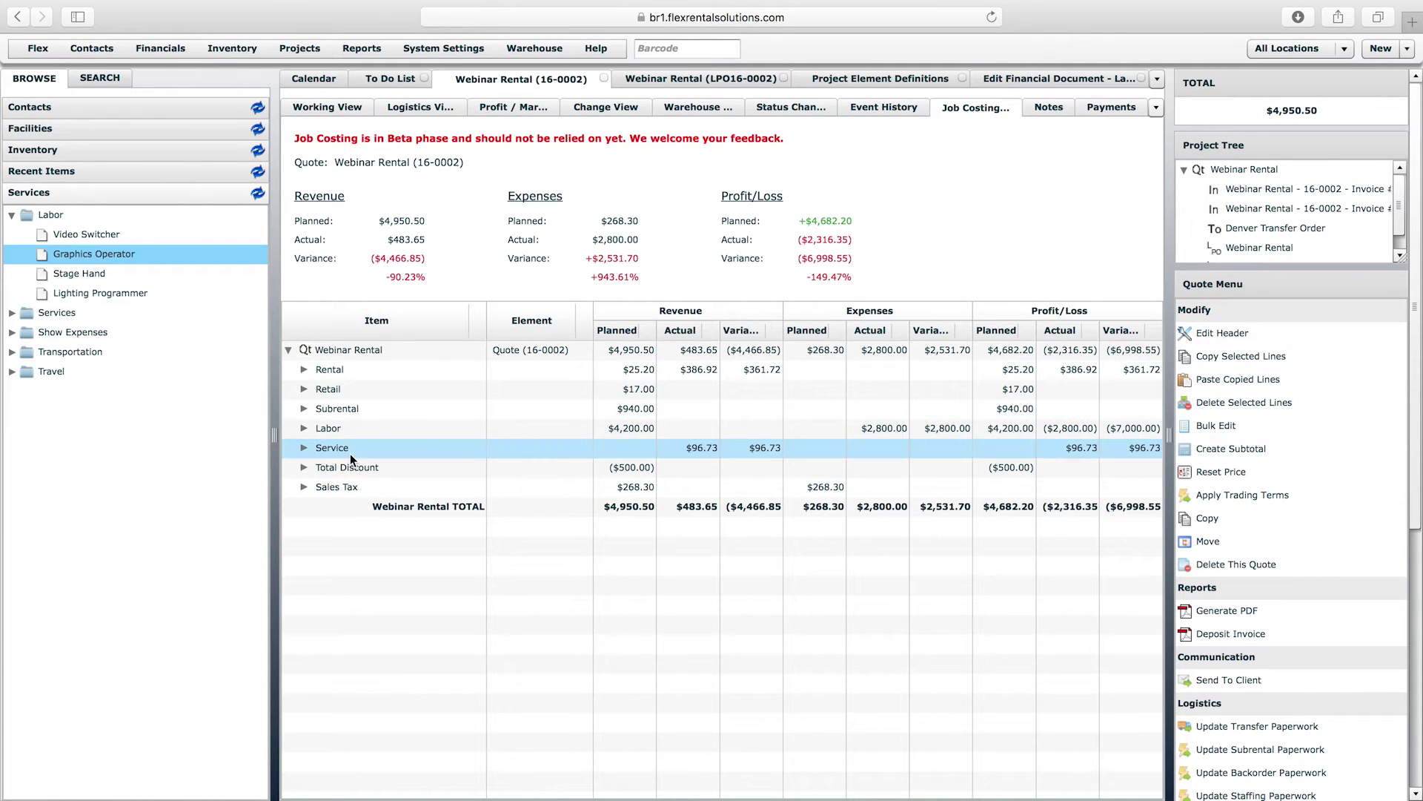
left_click(304, 429)
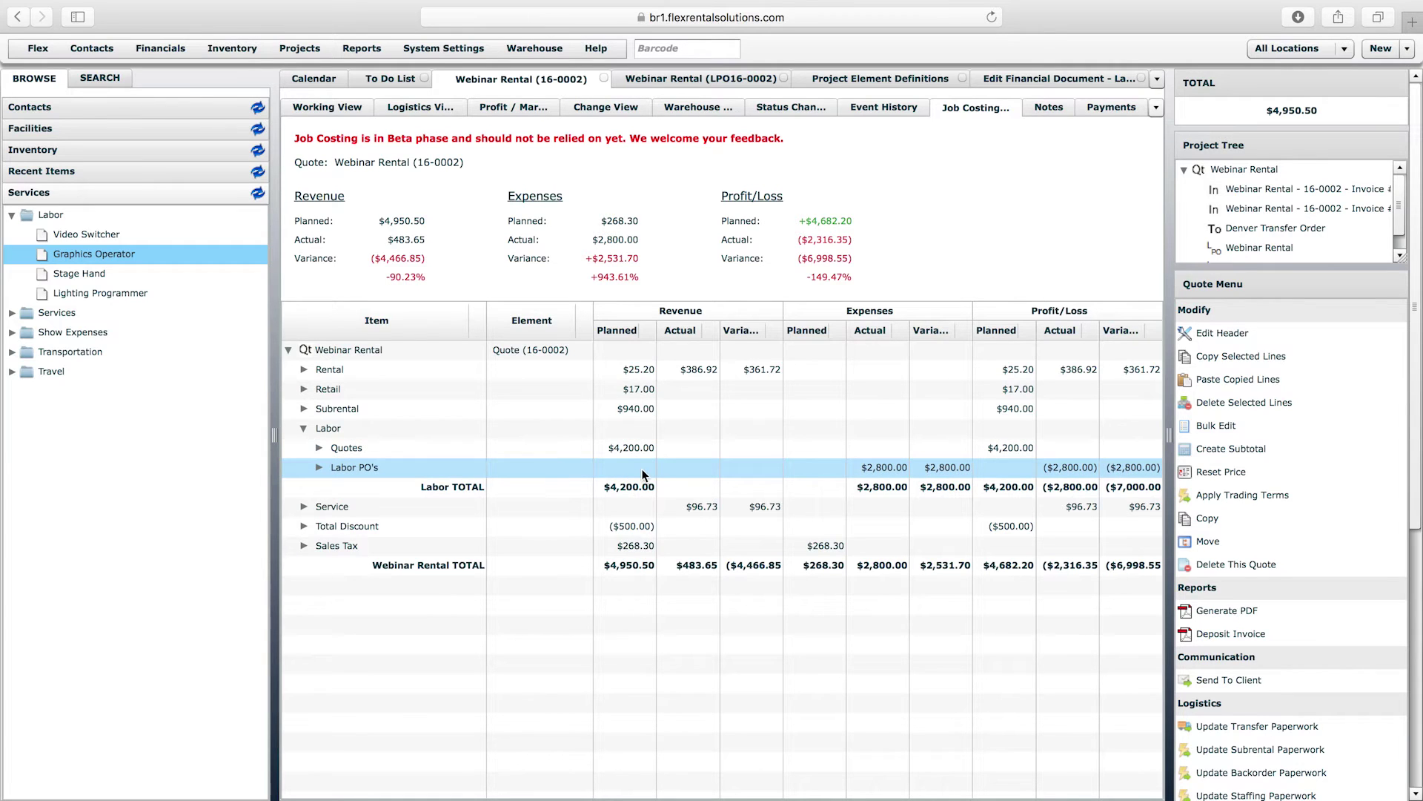
- Compare the Labor PO's 2,800.00 expense with the Quotes revenue, then open LPO16-0002
left_click(885, 470)
left_click(626, 447)
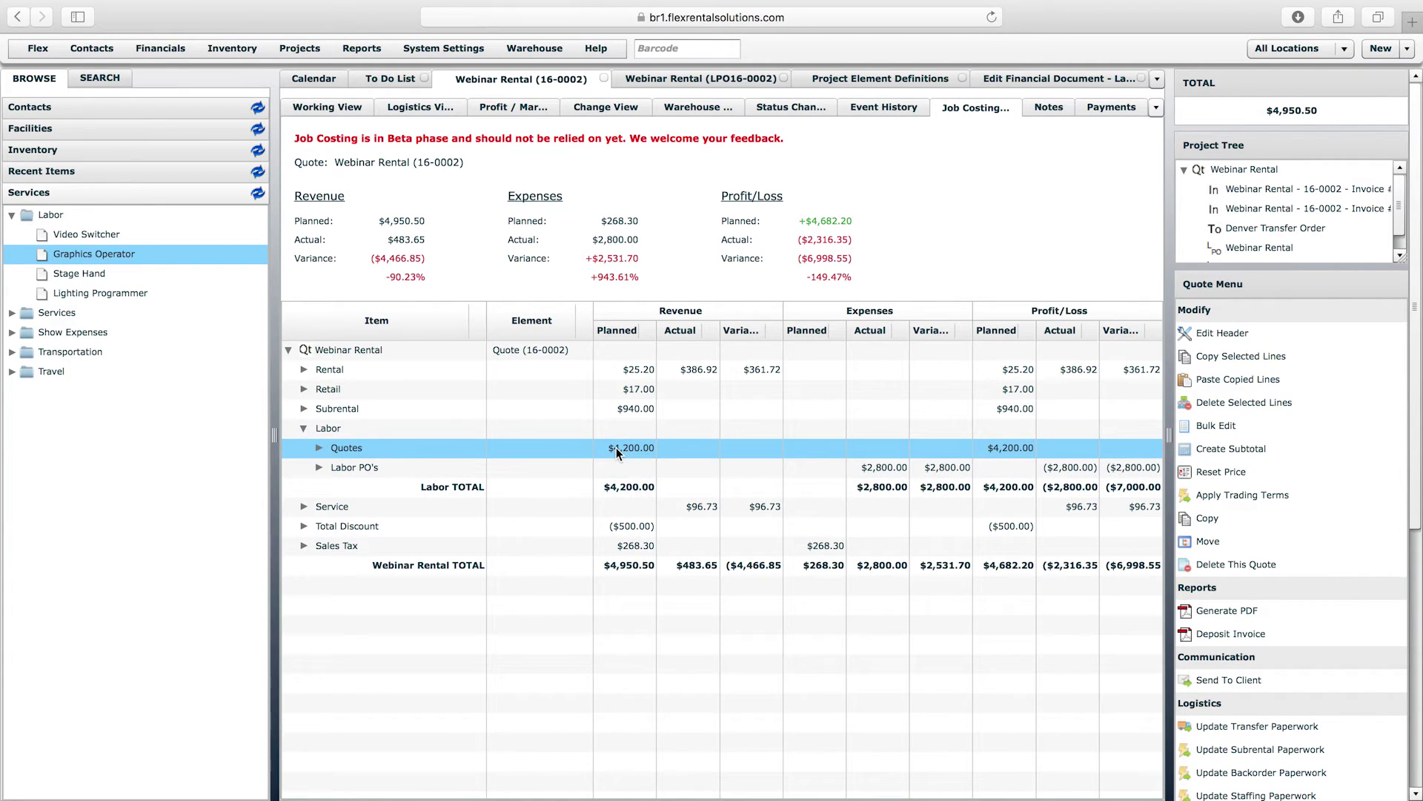
left_click(875, 467)
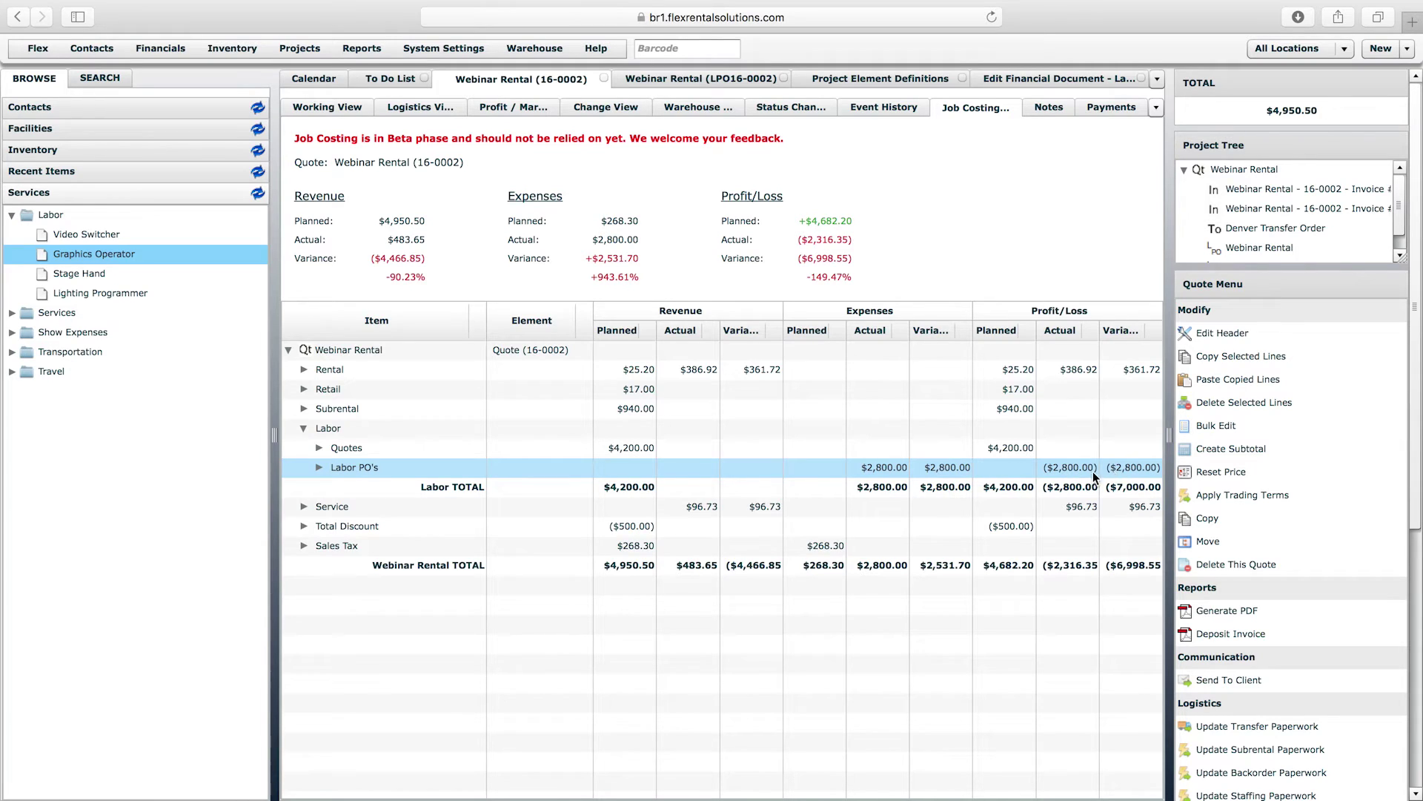
left_click(919, 247)
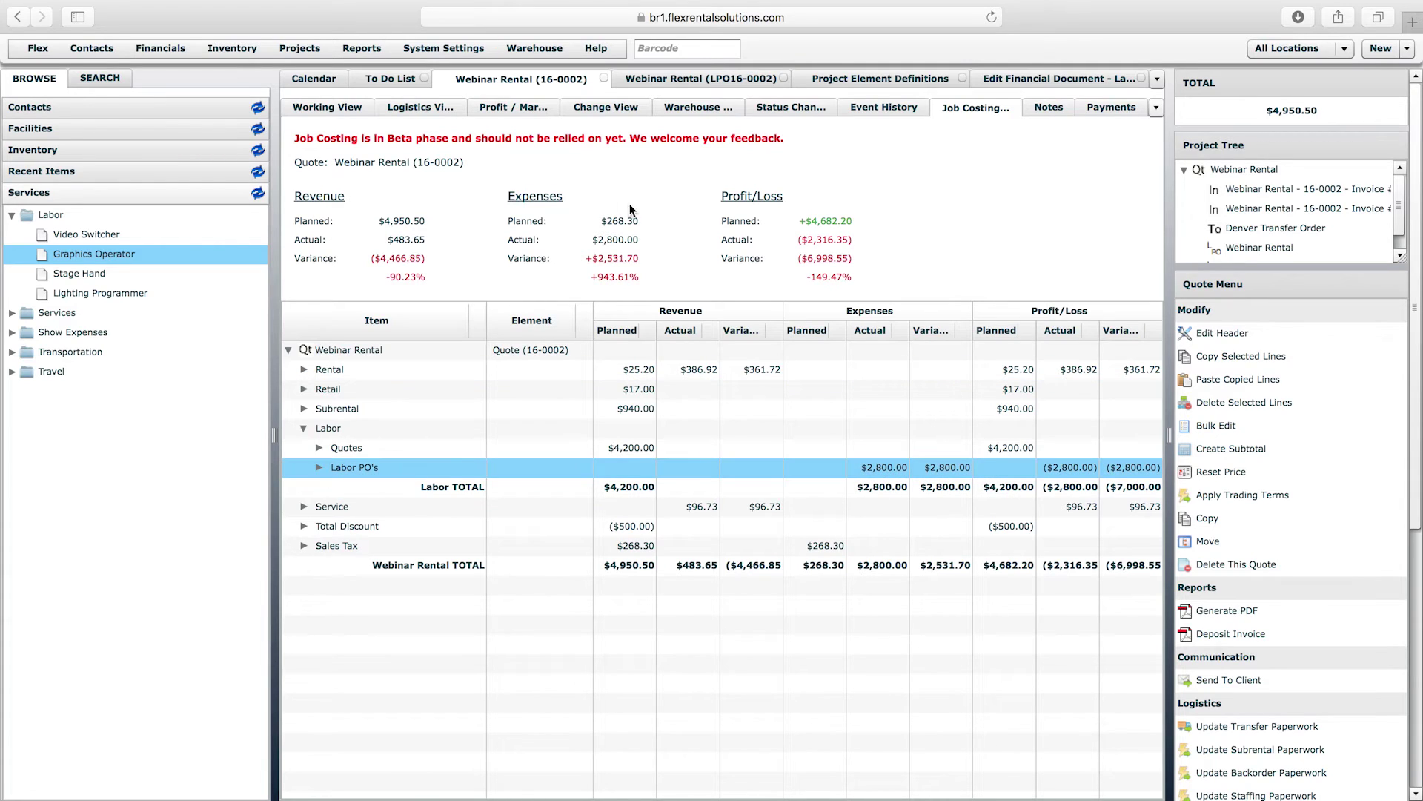
left_click(670, 77)
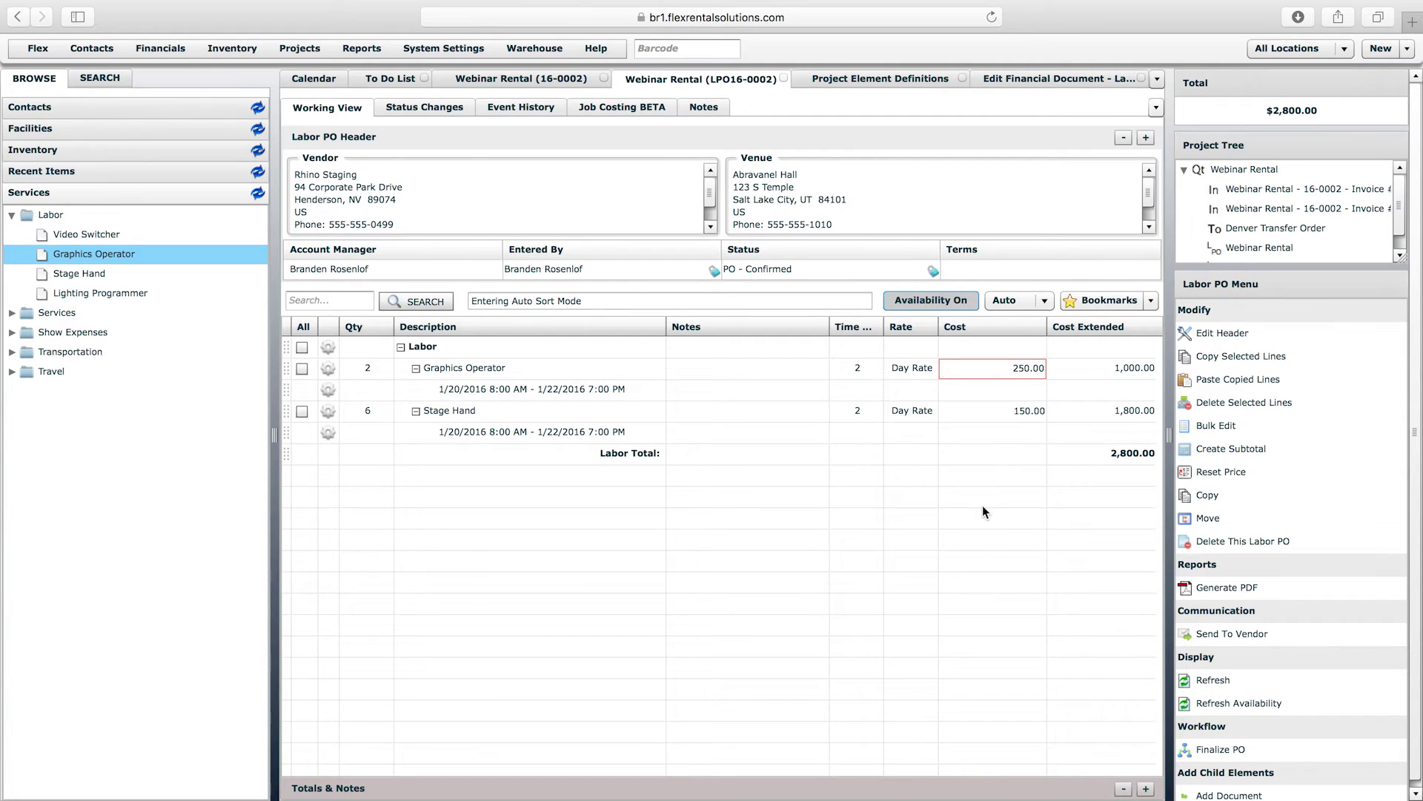
- Expand Freelance Labor and Employees under Contacts, then close the LPO16-0002 tab
left_click(621, 135)
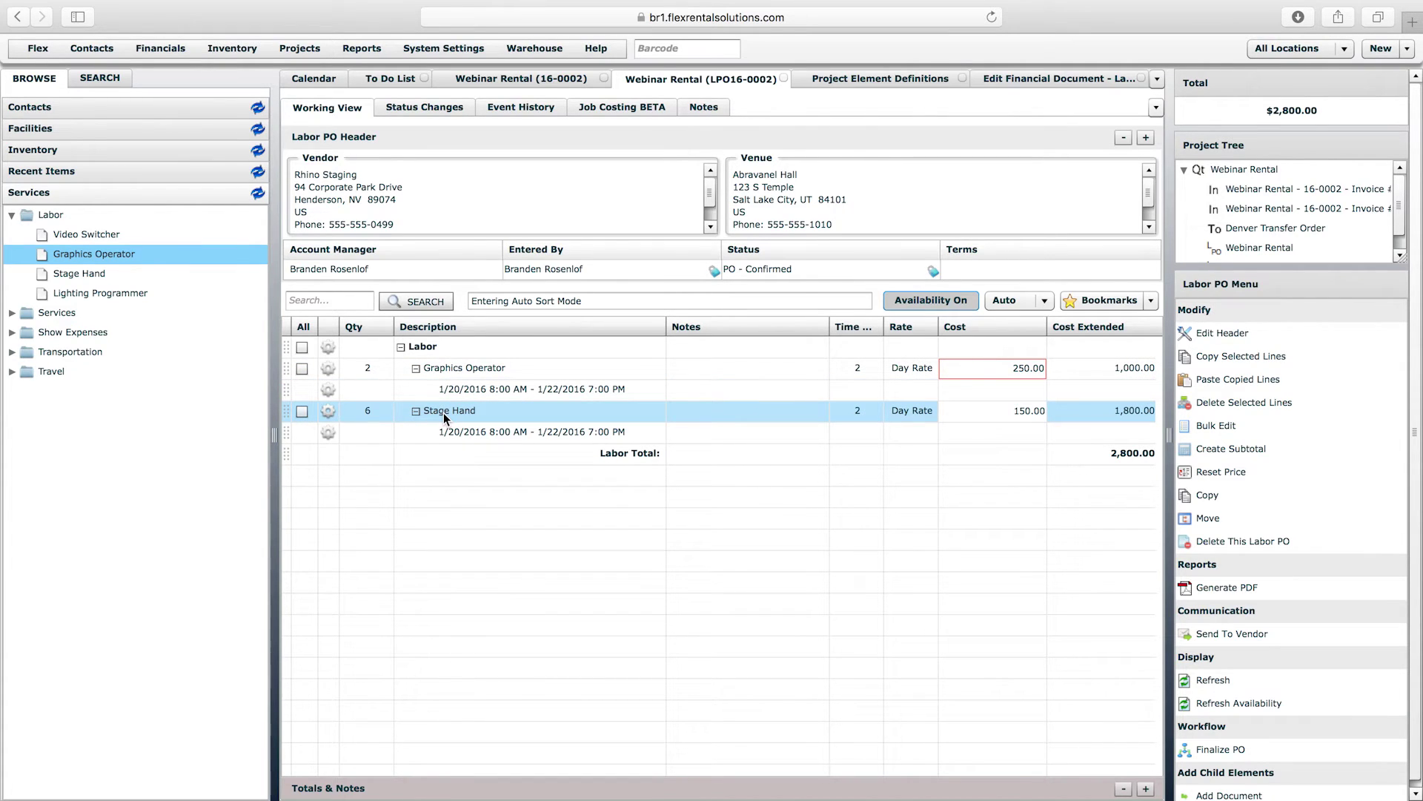
left_click(151, 109)
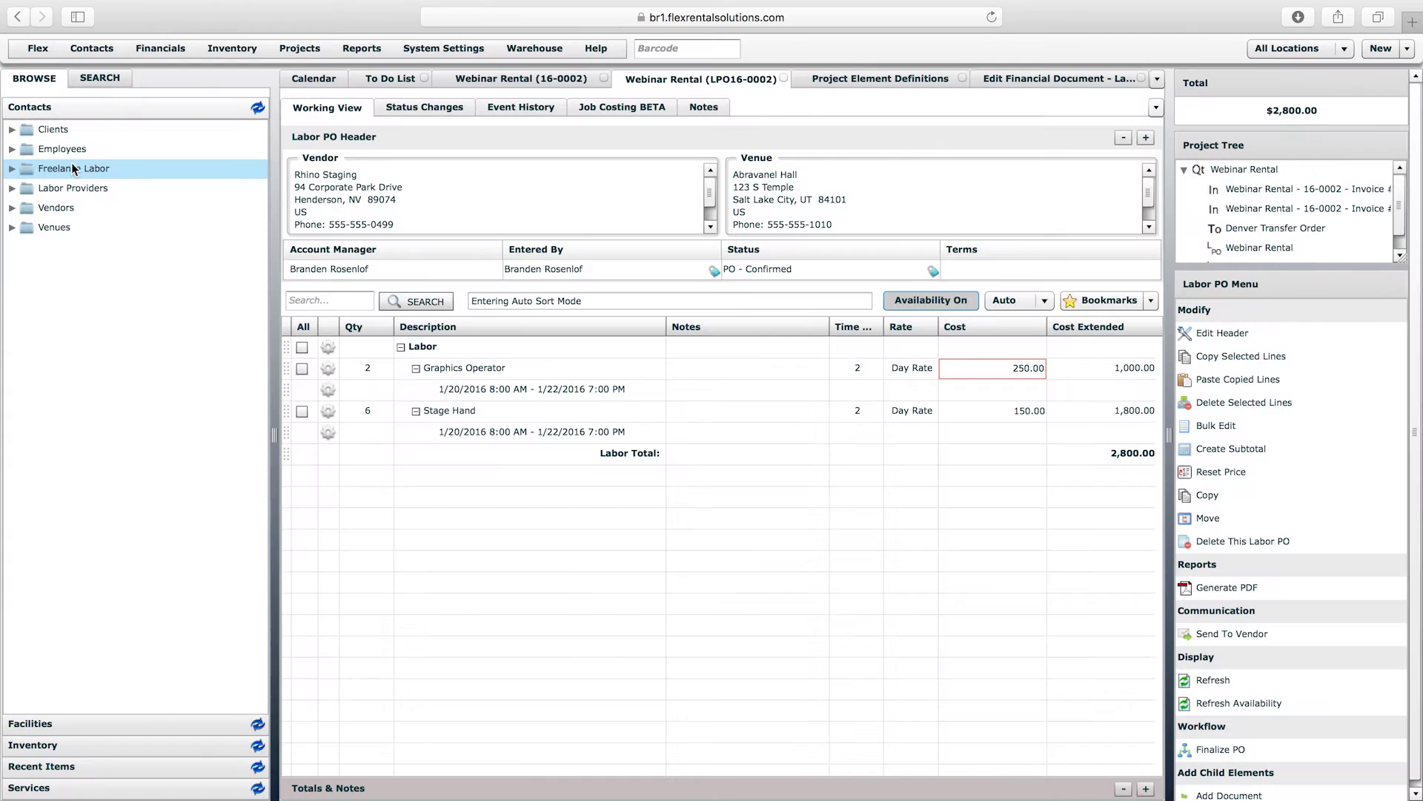
left_click(11, 170)
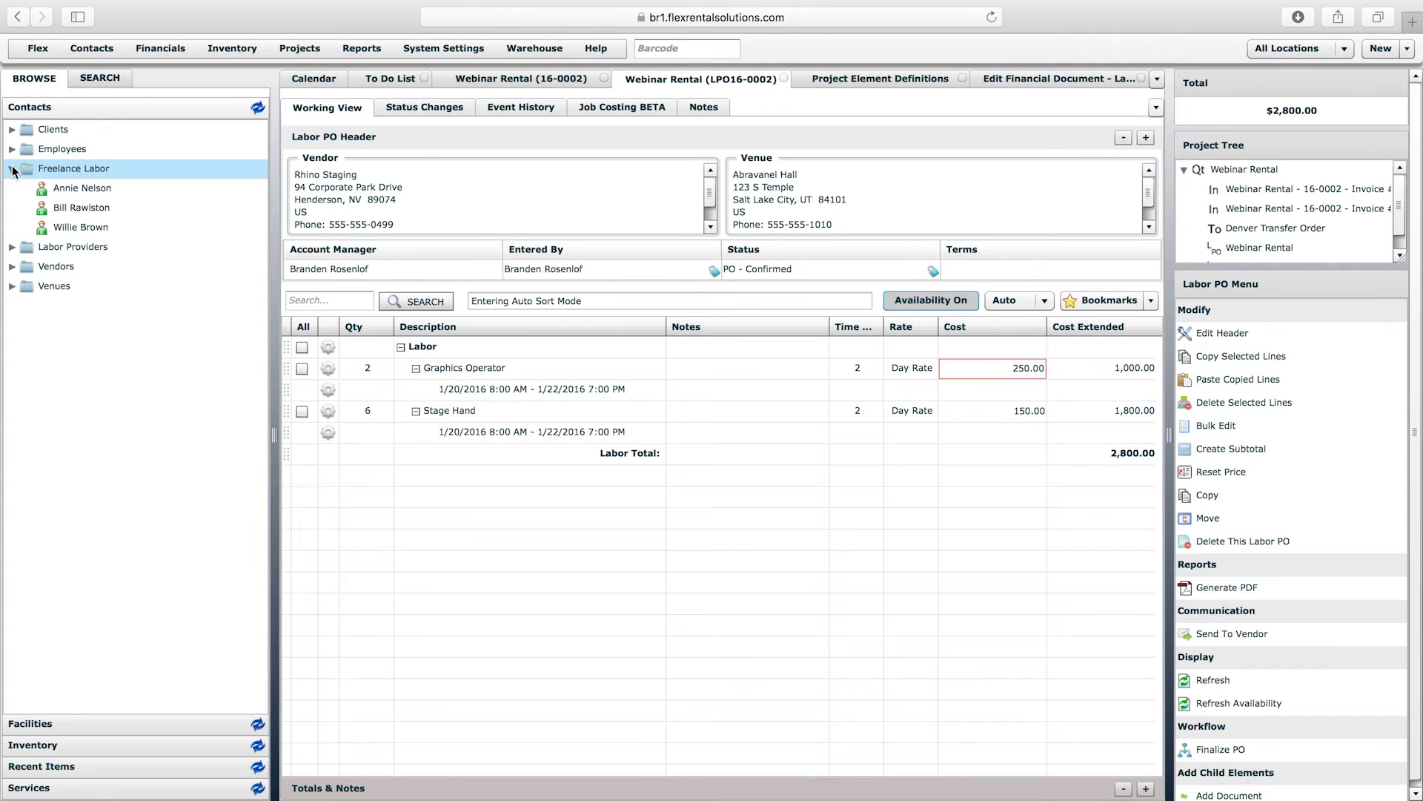
left_click(12, 149)
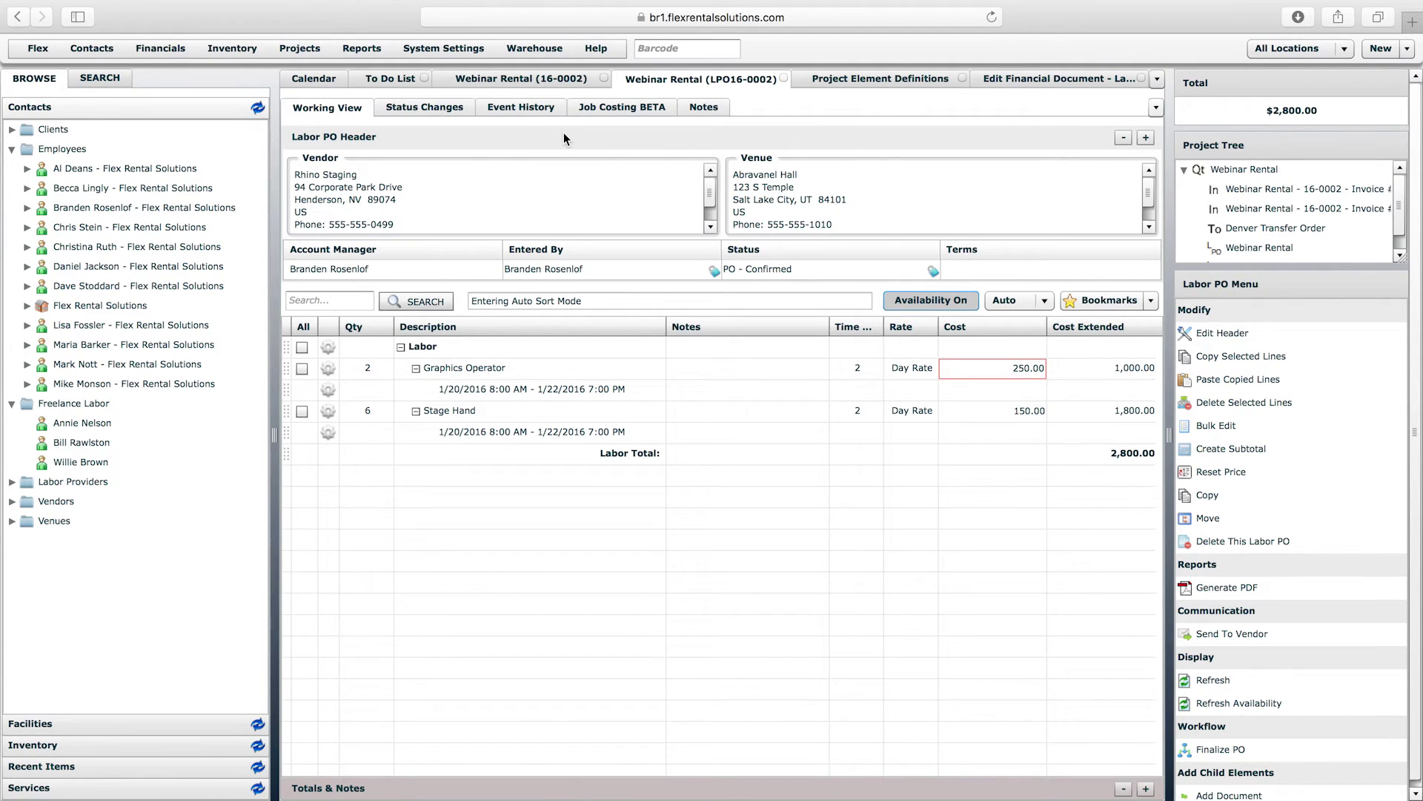
left_click(783, 78)
left_click(557, 86)
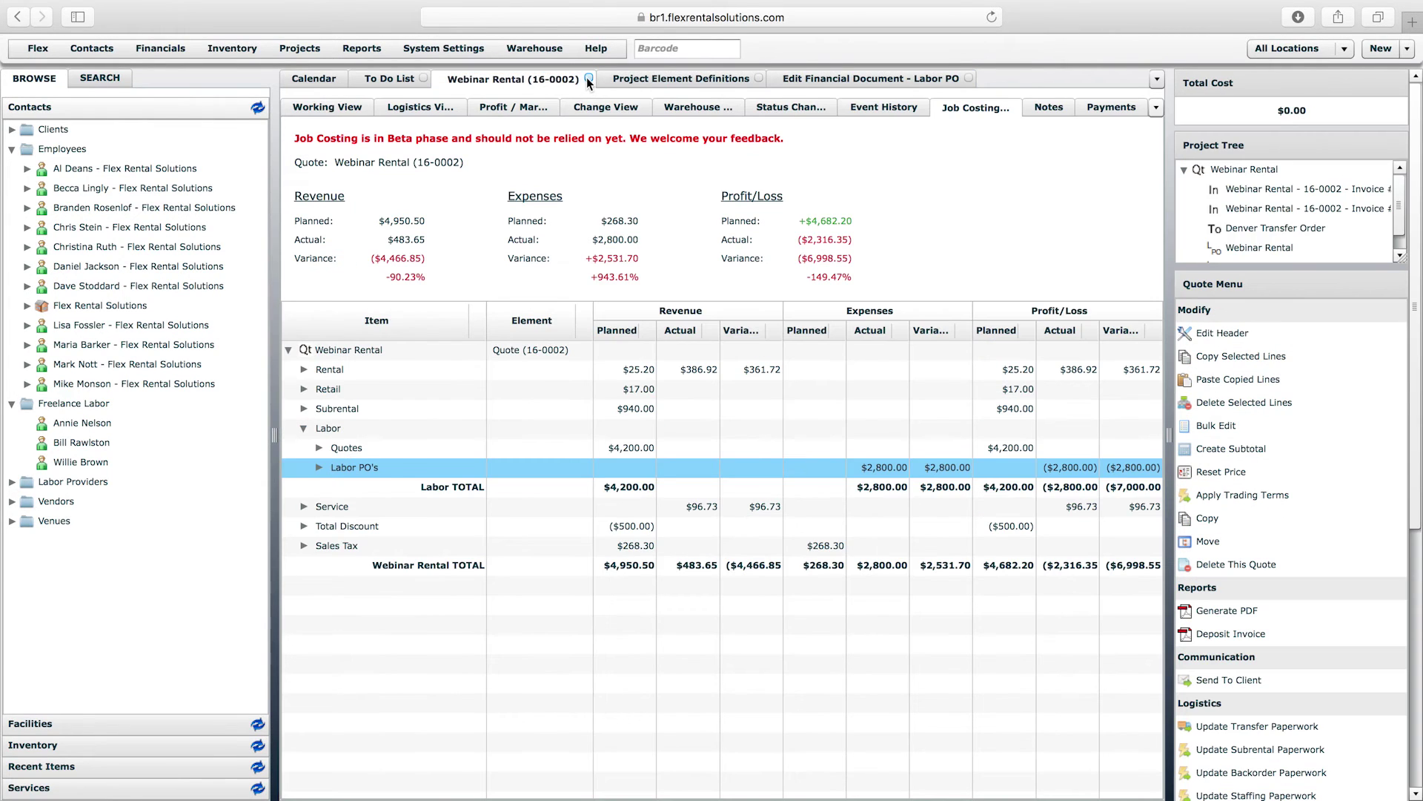
left_click(589, 77)
left_click(313, 79)
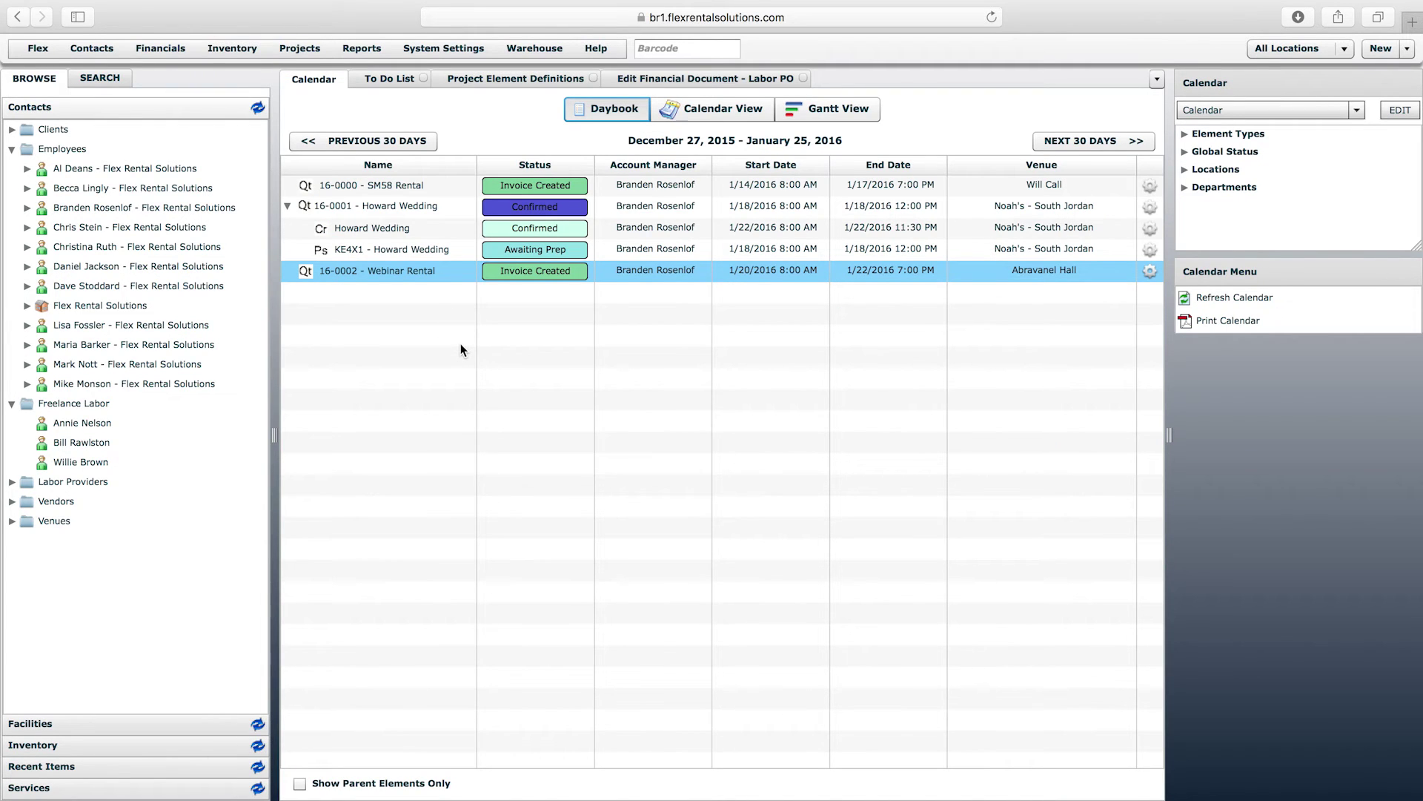
left_click(406, 206)
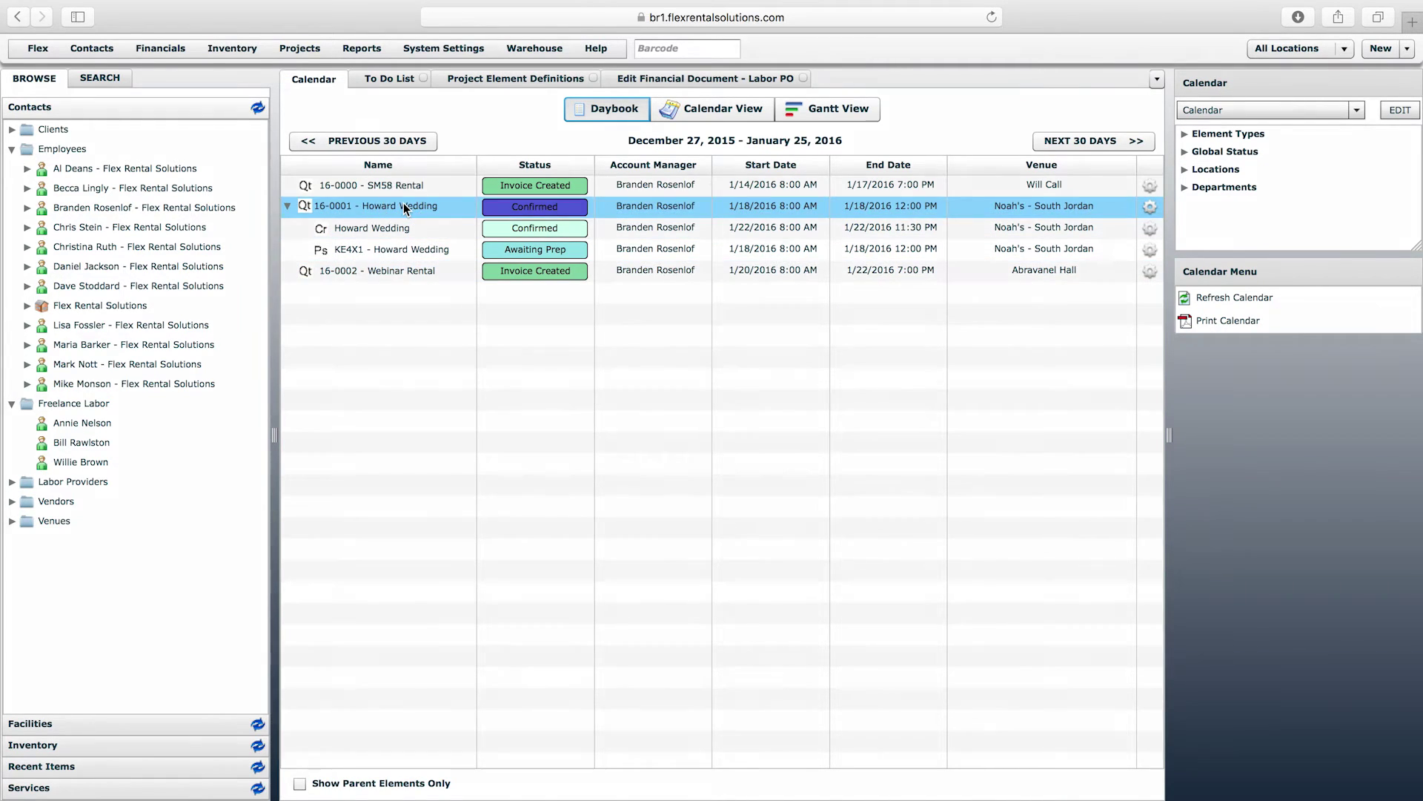
double_click(406, 207)
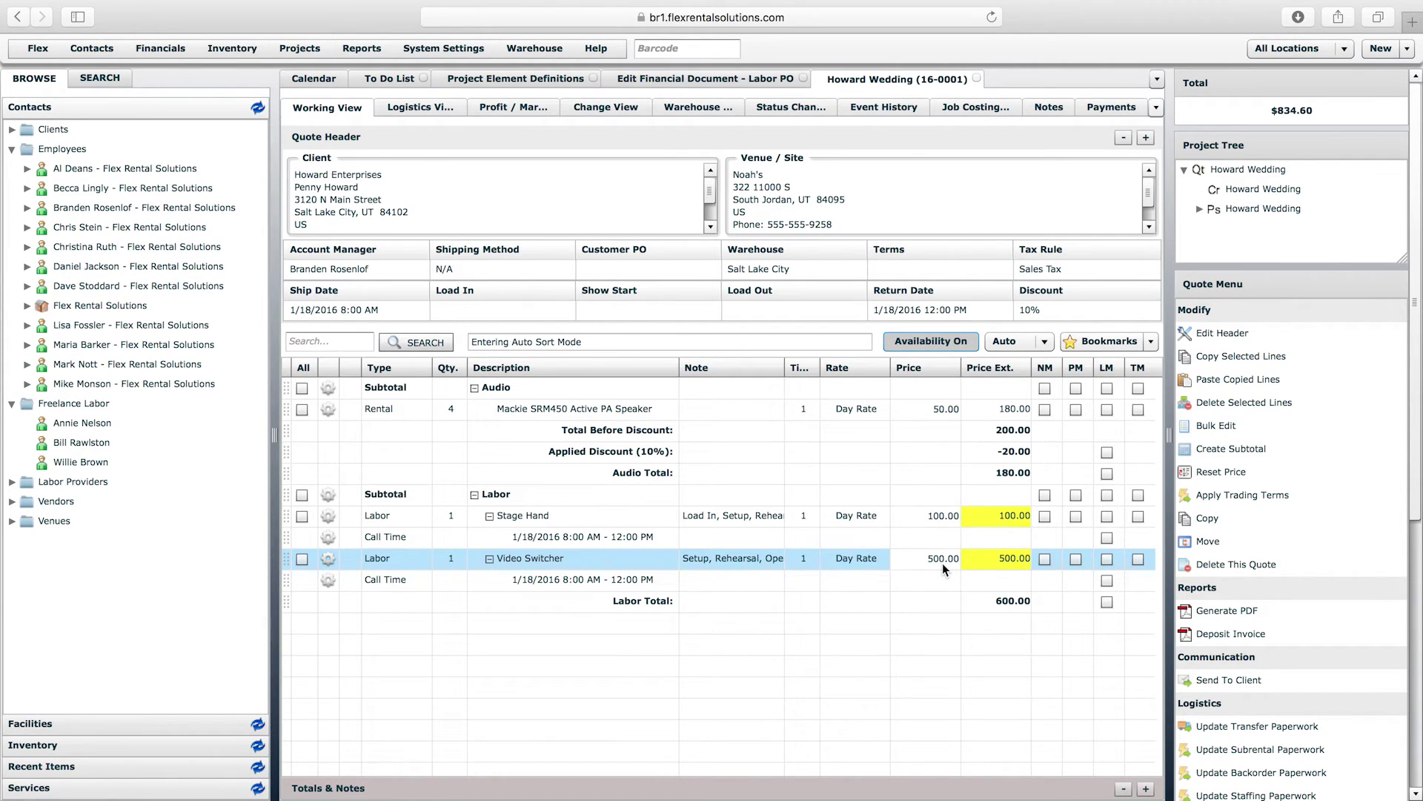
key("Down")
left_click(919, 495)
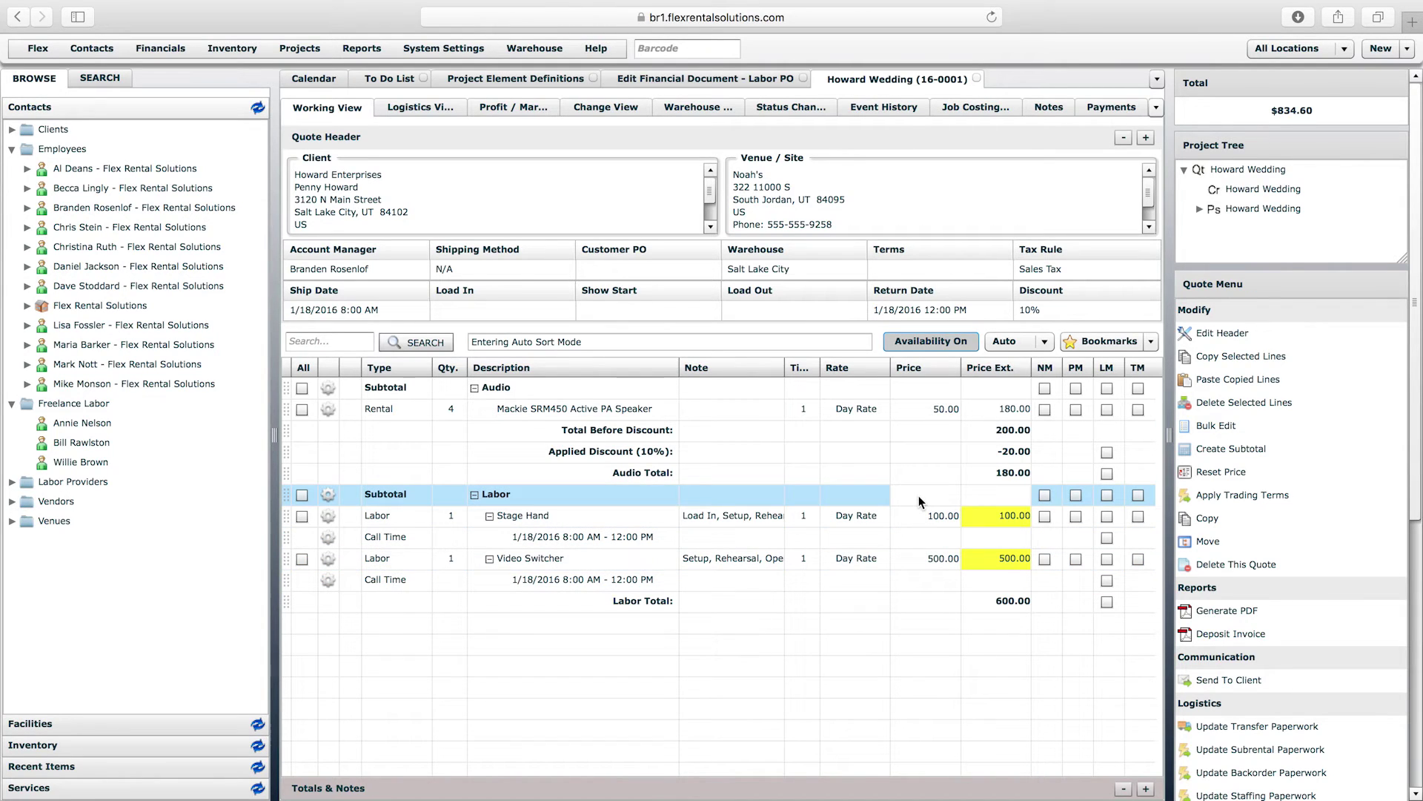
left_click(897, 564)
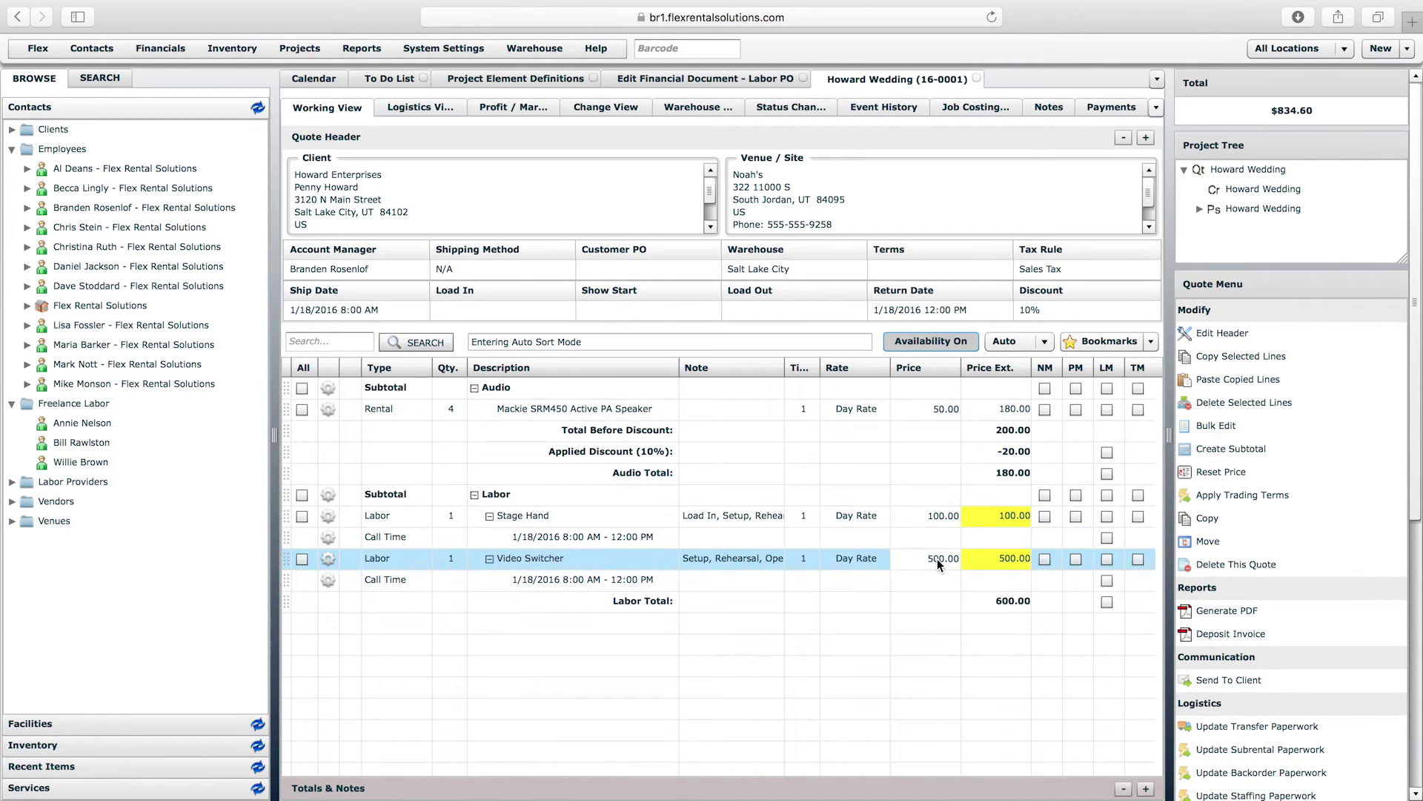
left_click(351, 412)
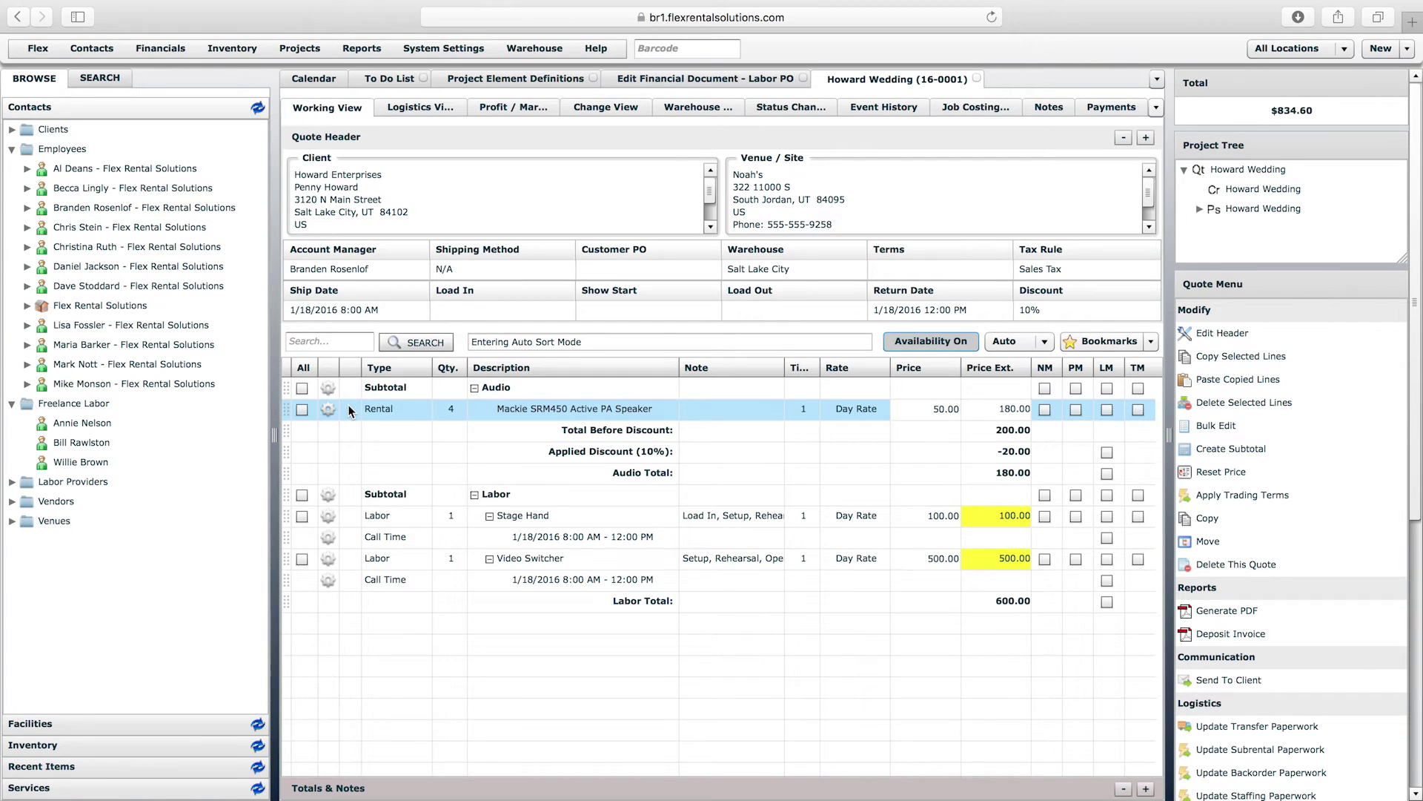
- Add a Labor PO to the Howard Wedding quote, choosing the freelance worker as vendor from autocomplete
left_click(1418, 649)
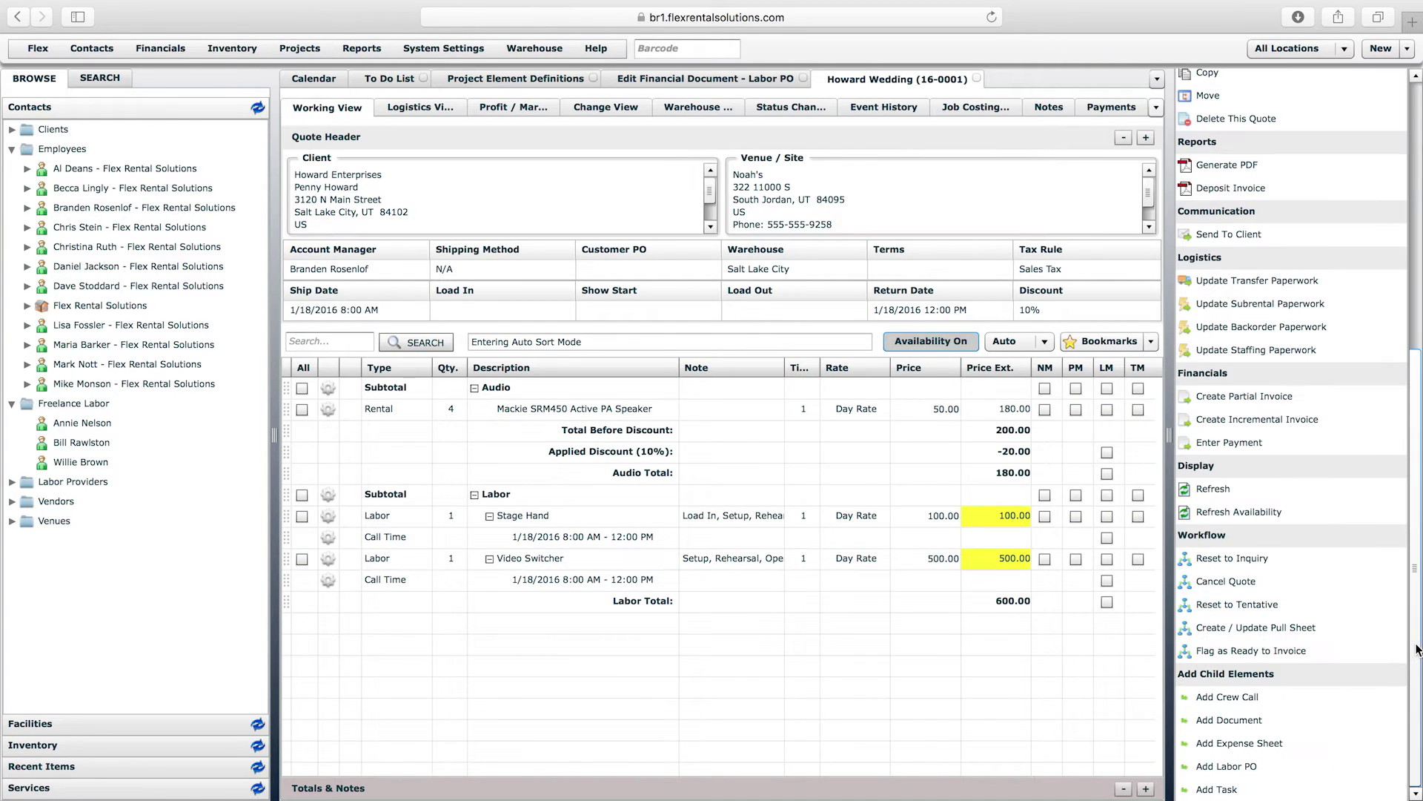
left_click(1221, 768)
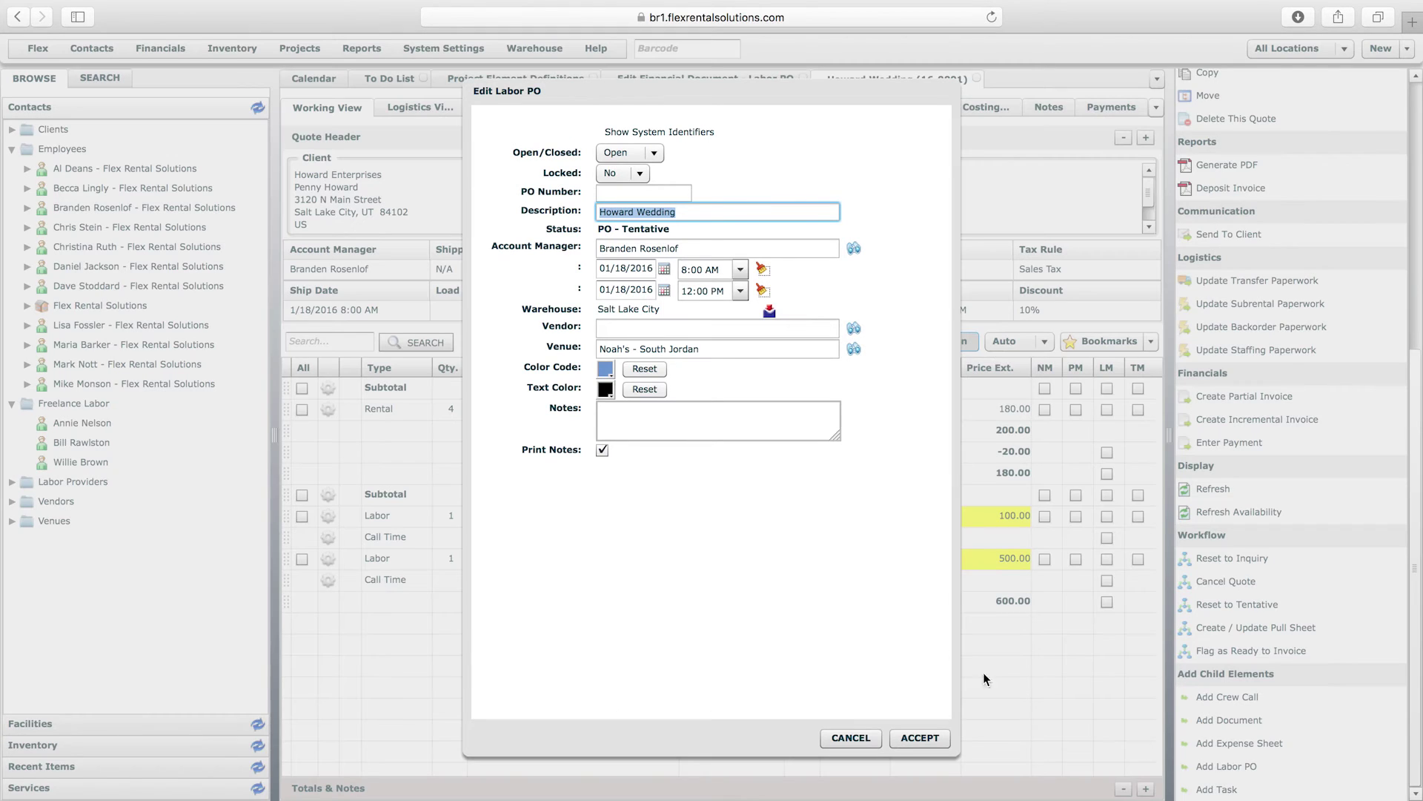
left_click(668, 327)
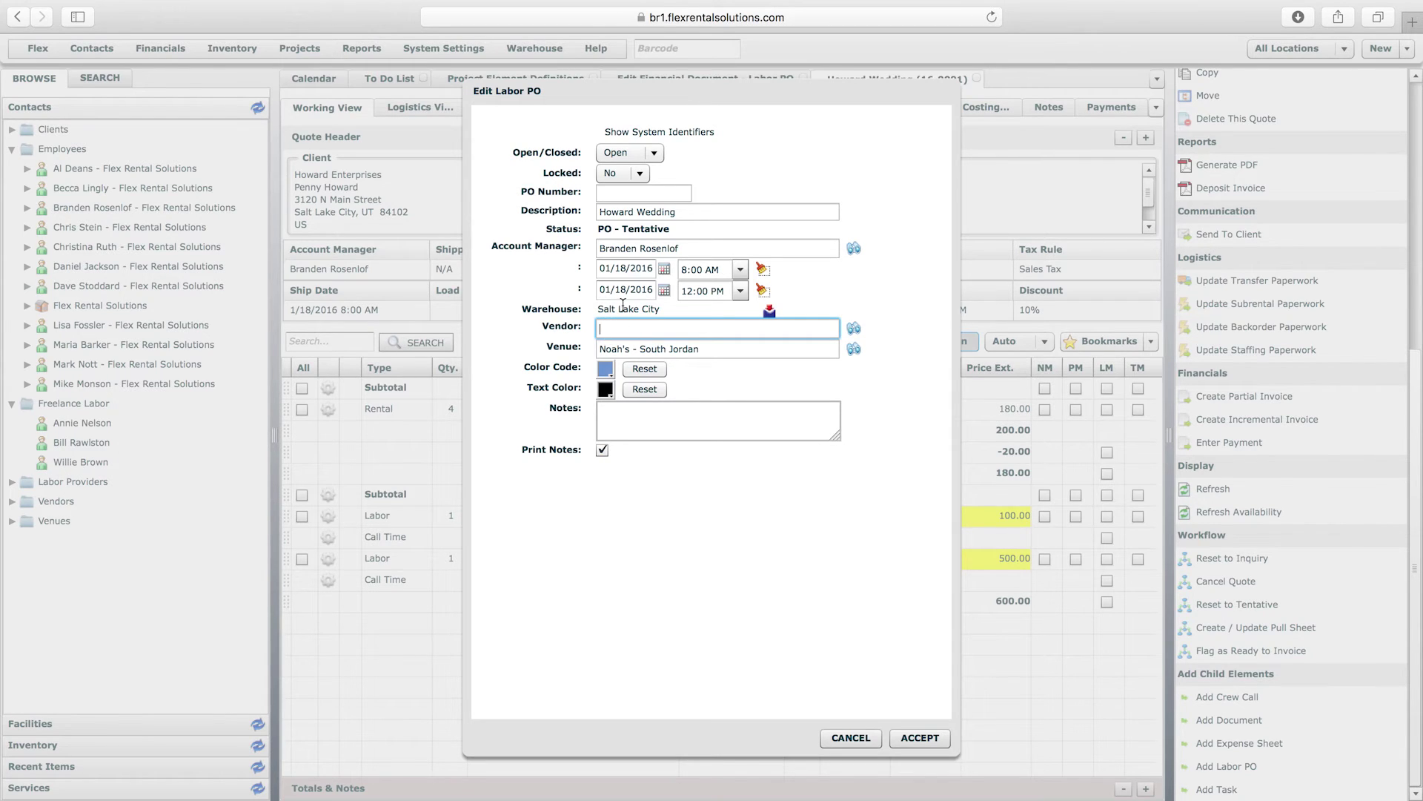
type("willi")
left_click(633, 348)
left_click(928, 741)
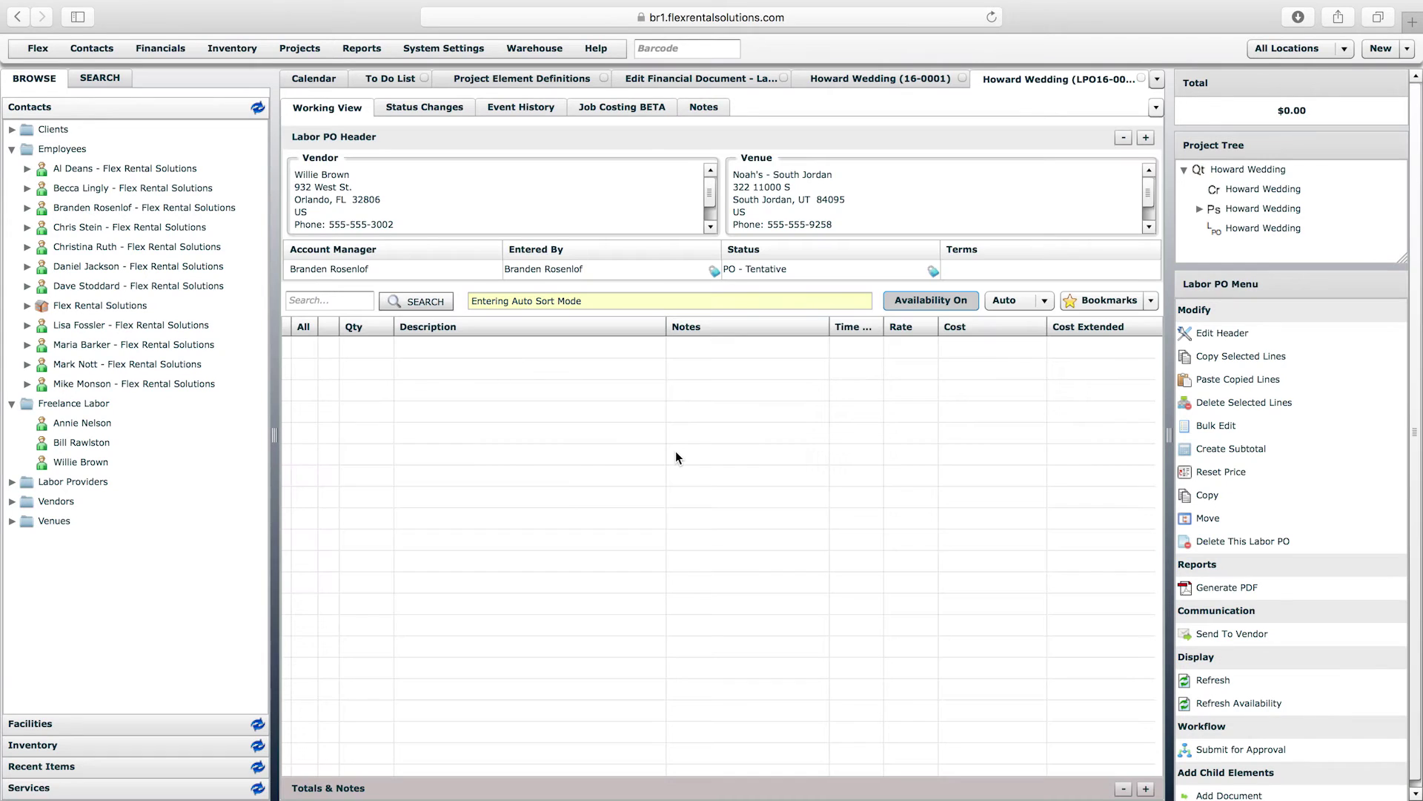
- Add a Video Switcher line from Services > Labor to the Labor PO
left_click(135, 787)
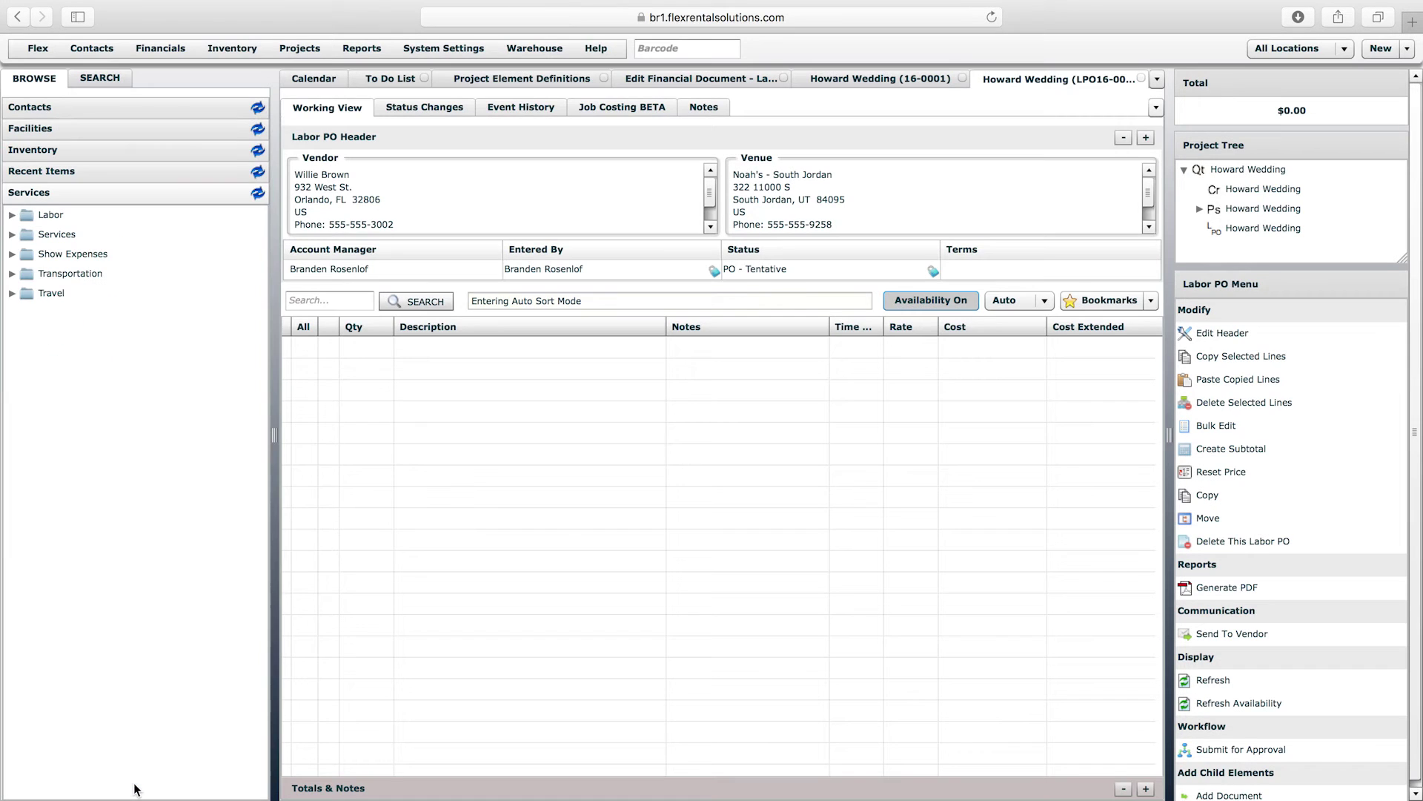
left_click(11, 216)
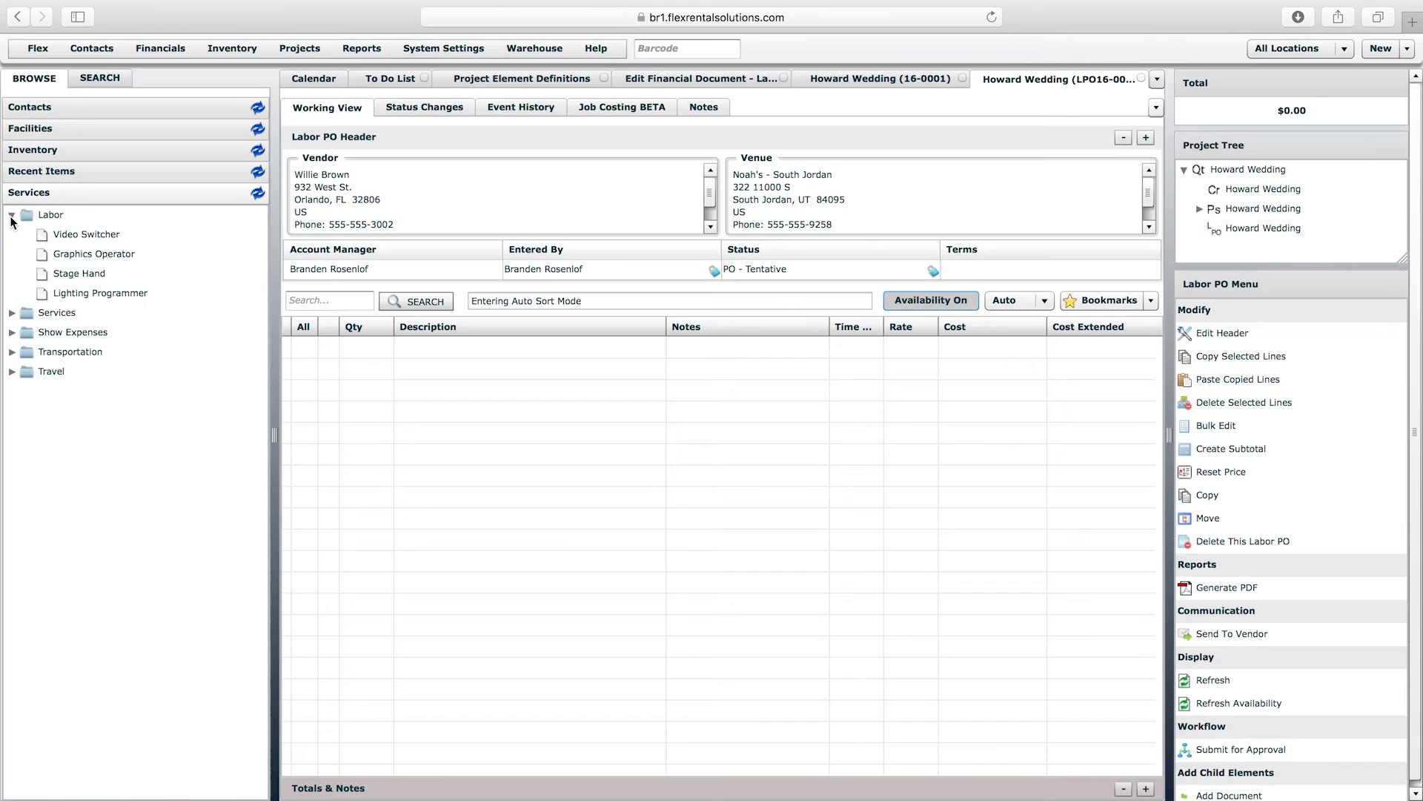
left_click_drag(86, 235, 470, 364)
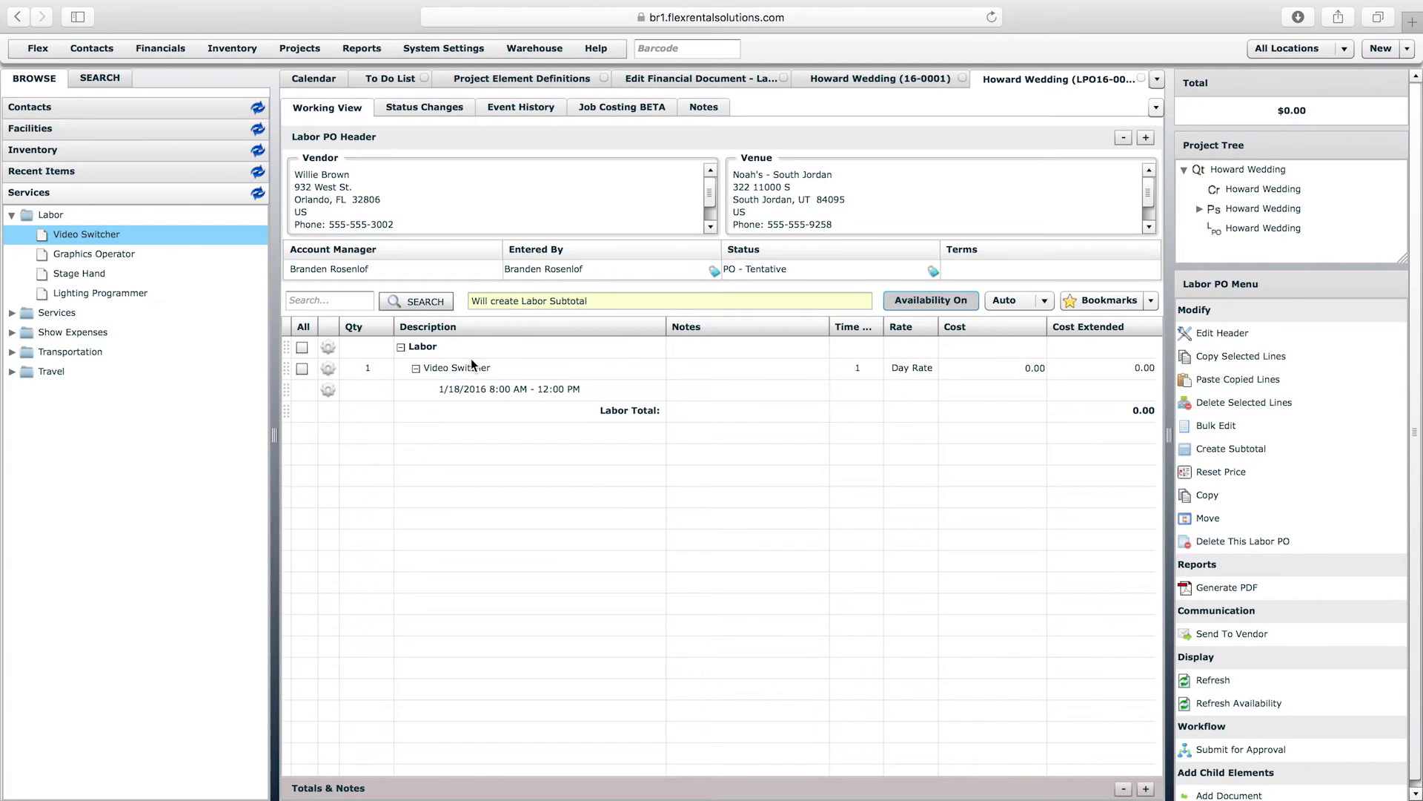
- Note the worker's name on the Video Switcher line and set its cost to 450.00
left_click(692, 367)
left_click(693, 366)
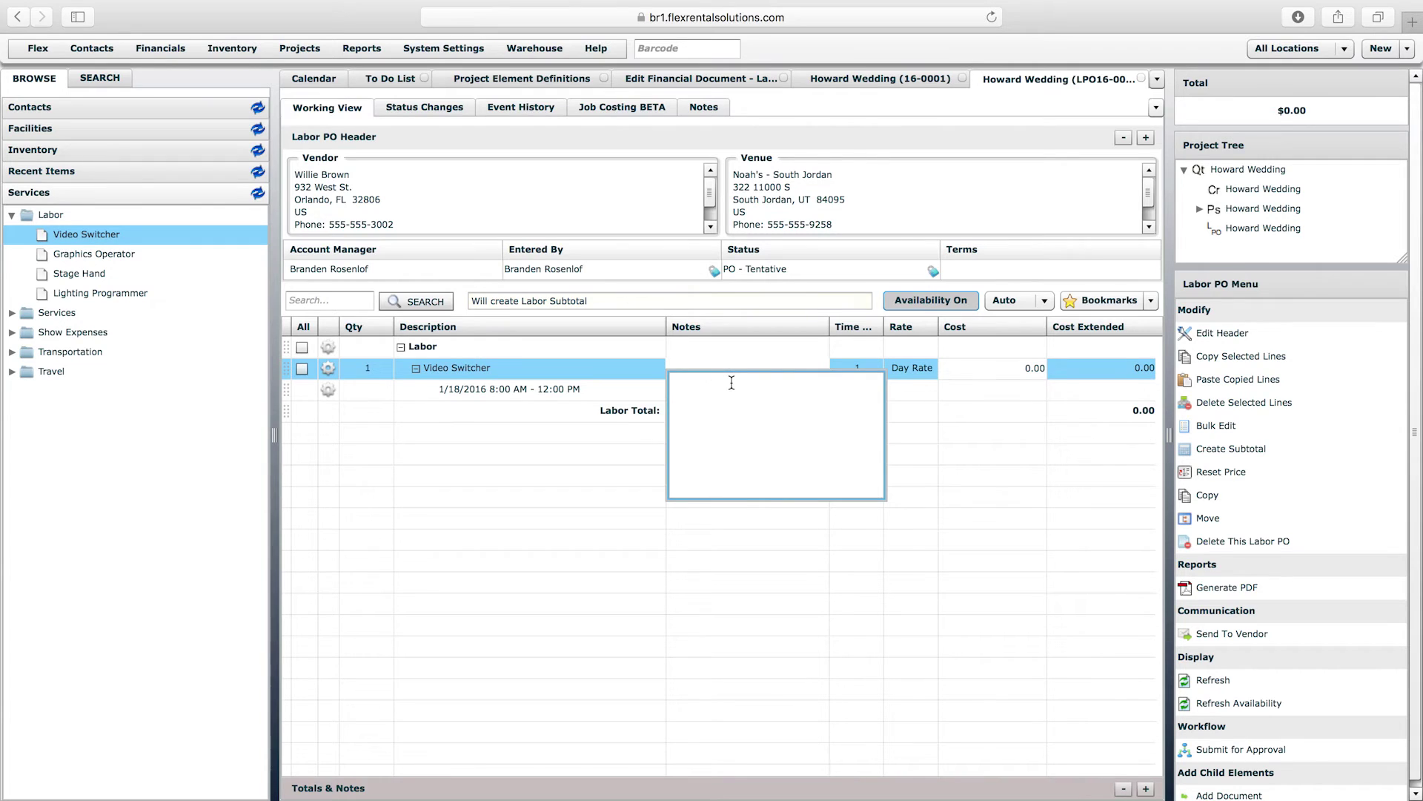
left_click(792, 545)
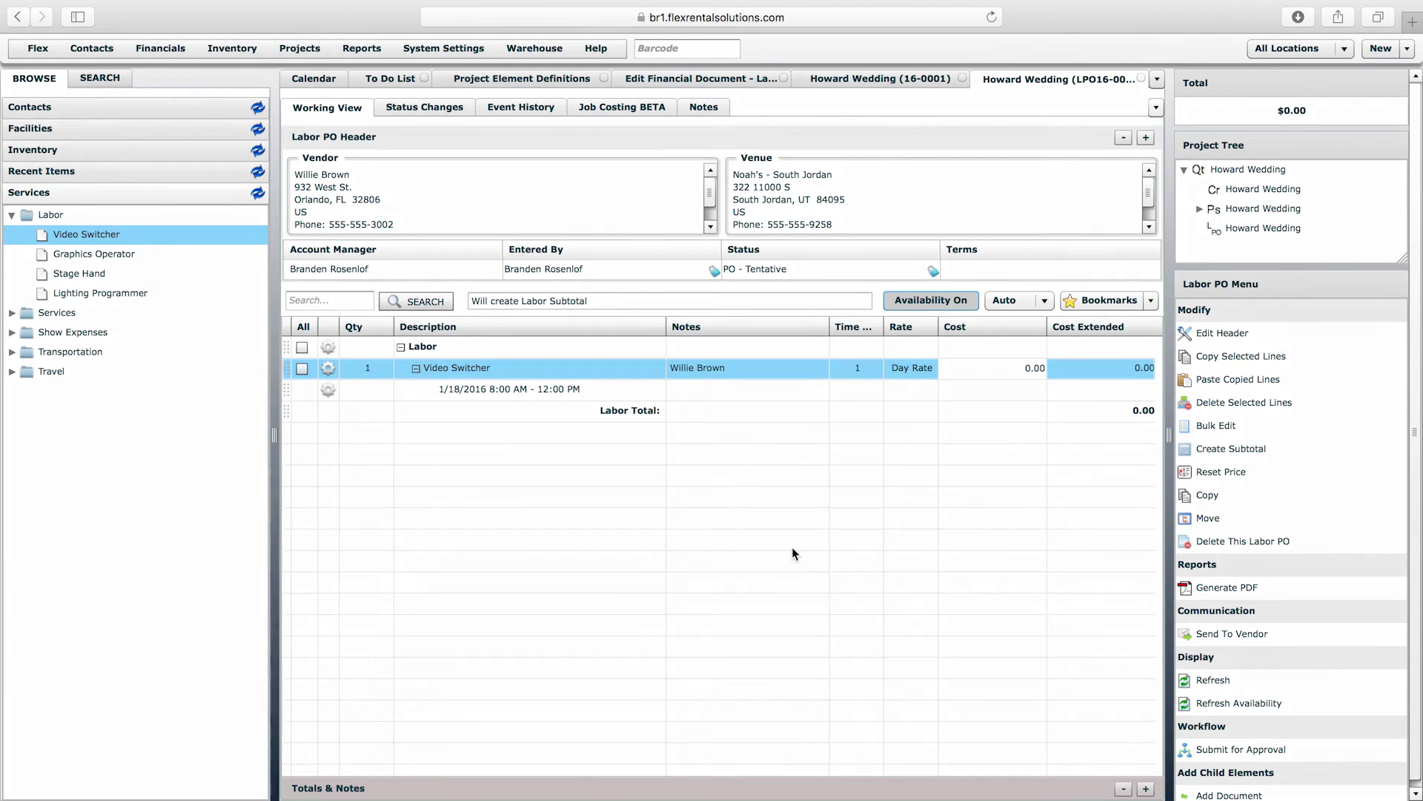
left_click(1027, 370)
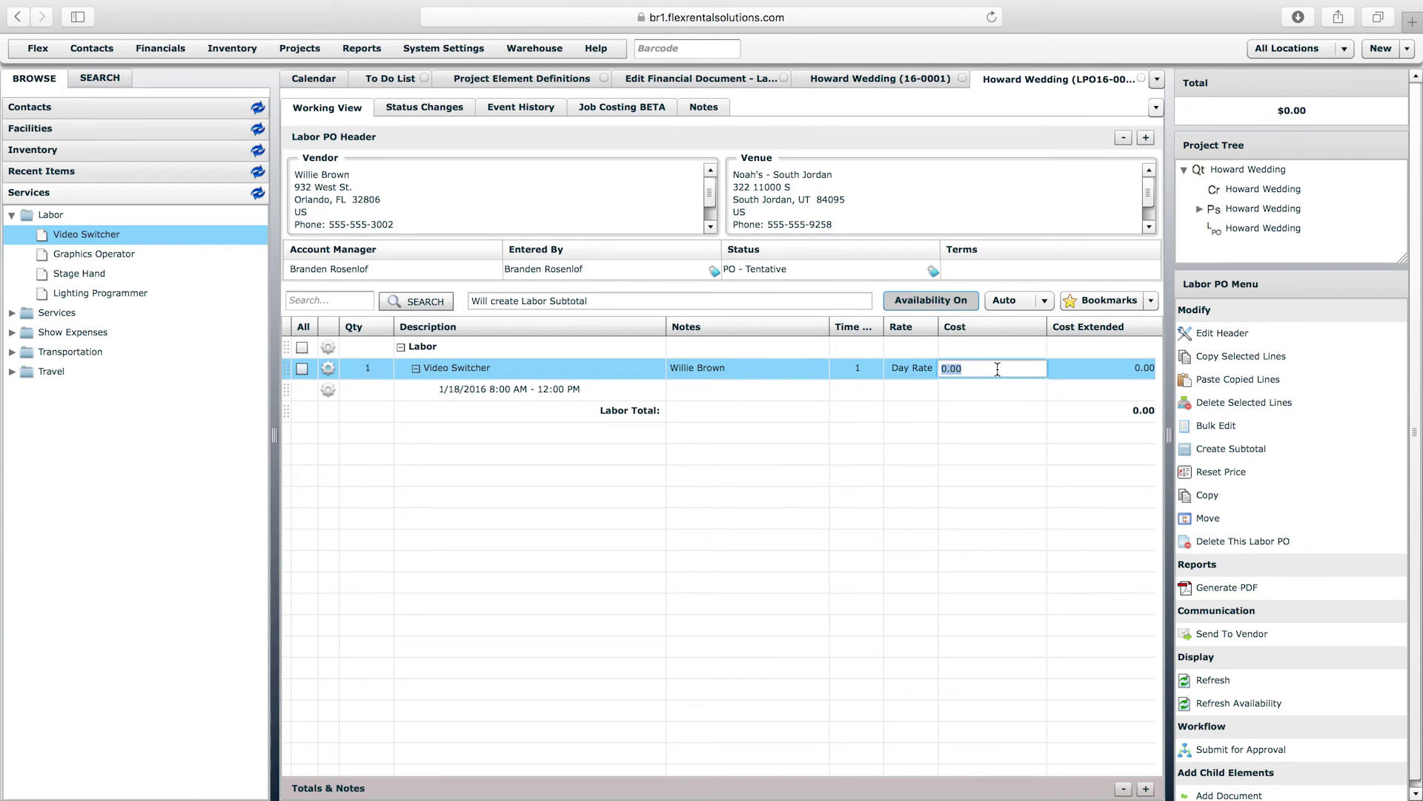
type("450")
left_click(1099, 504)
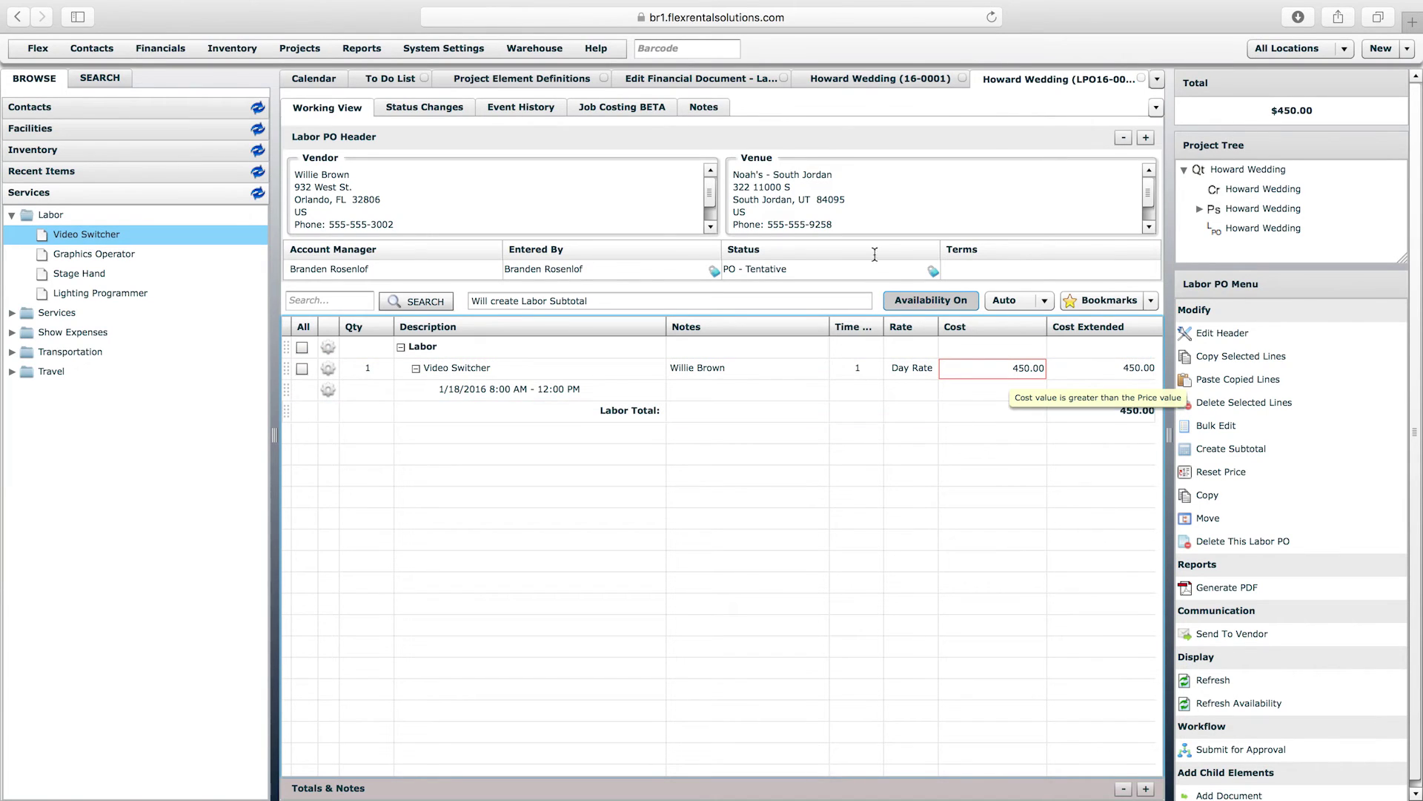
left_click(854, 84)
left_click(980, 103)
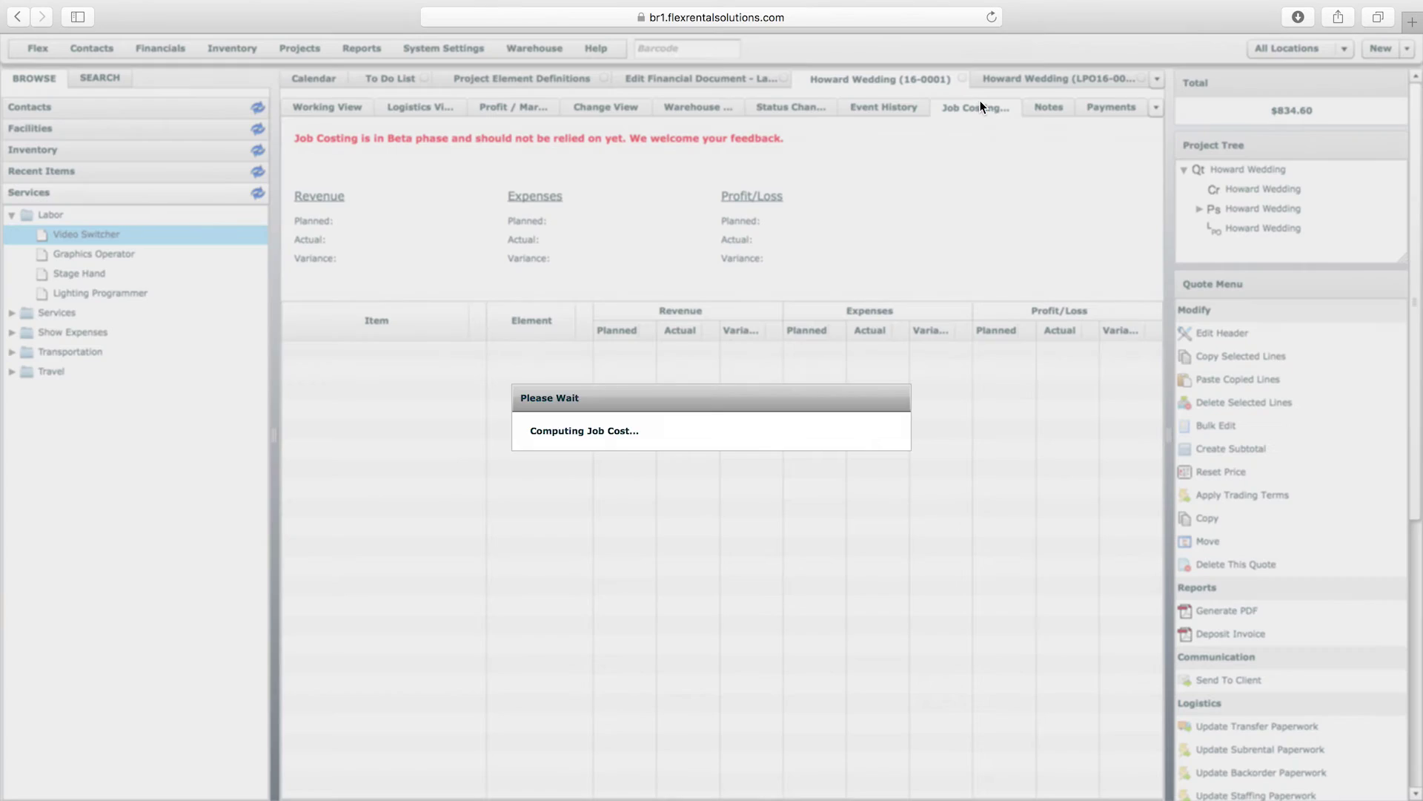
left_click(304, 390)
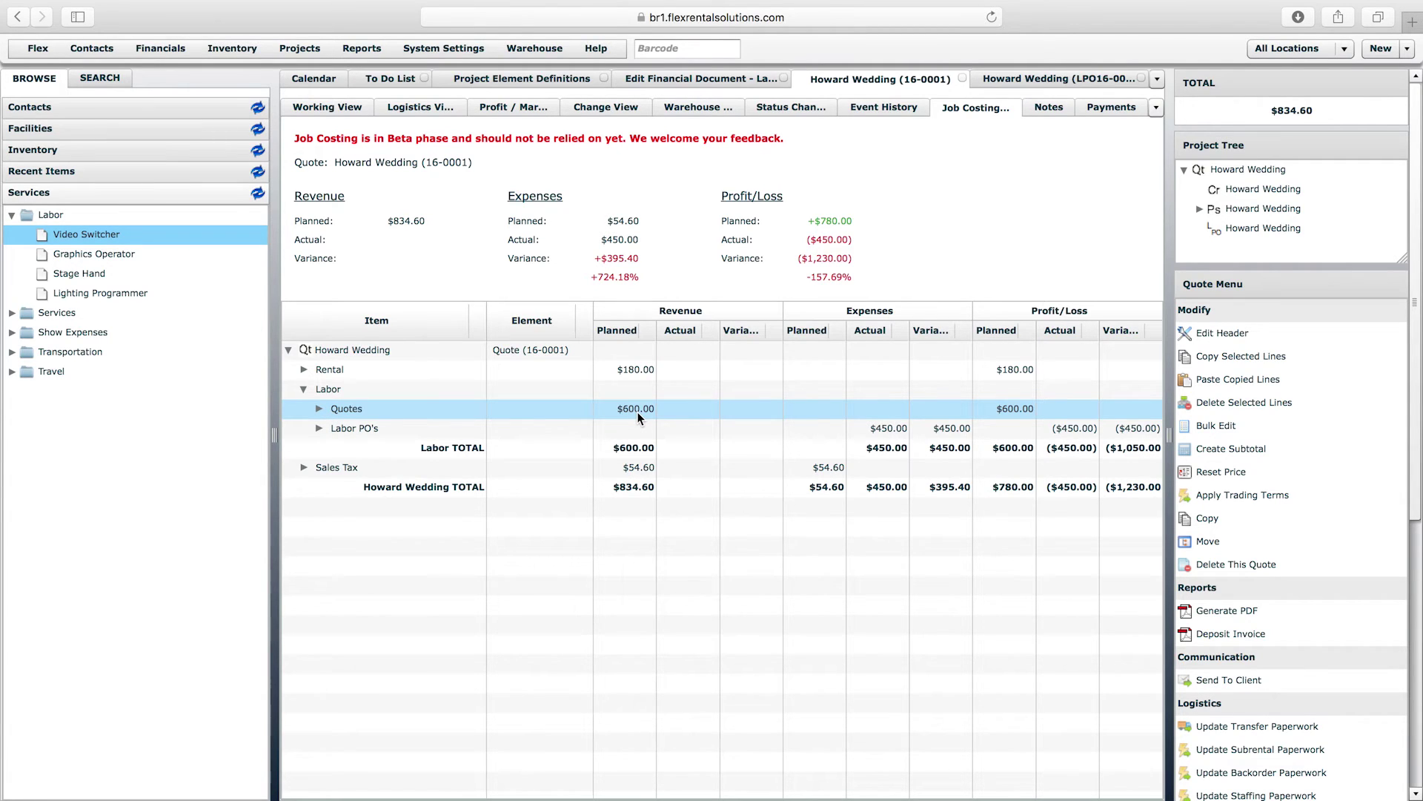
left_click(322, 109)
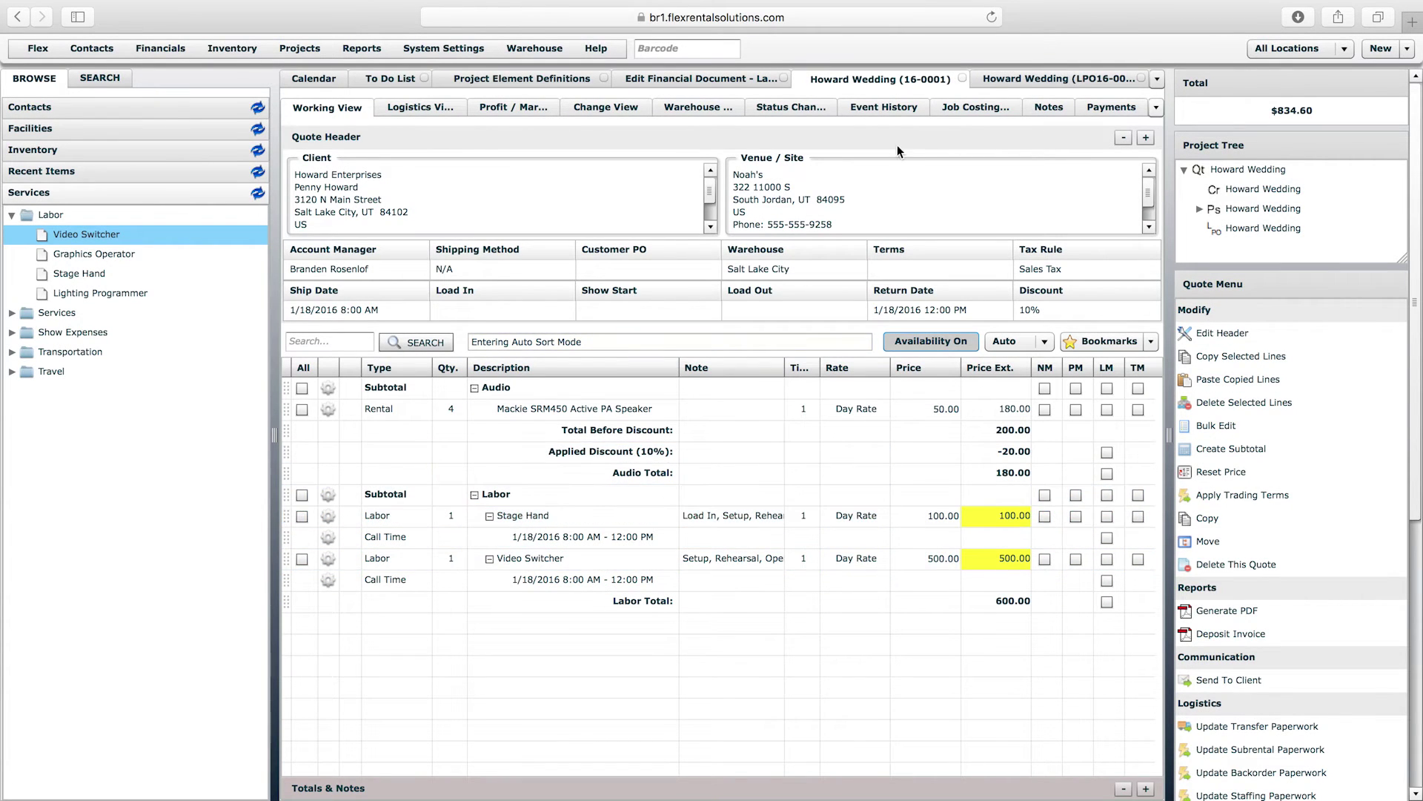
left_click(964, 107)
left_click(304, 389)
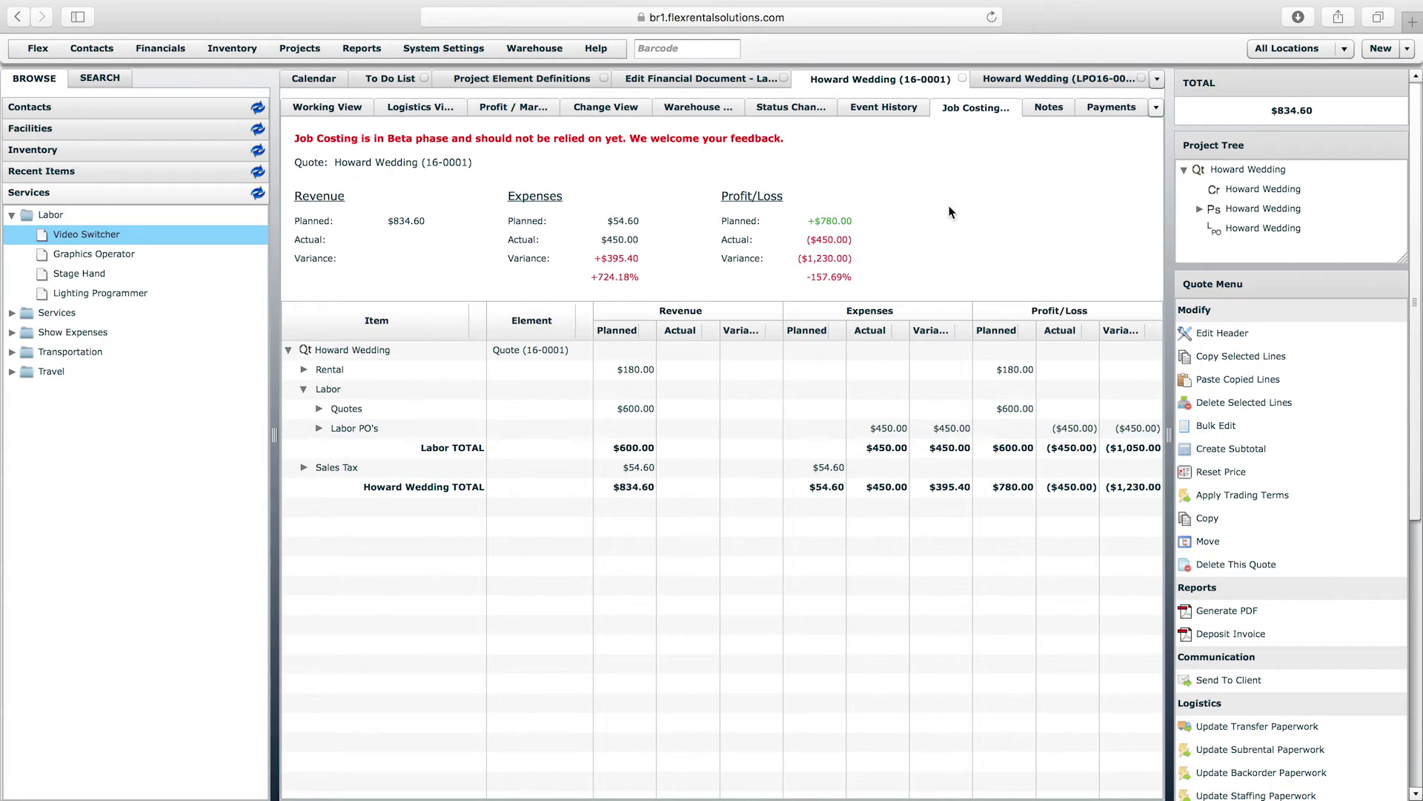
left_click(1035, 82)
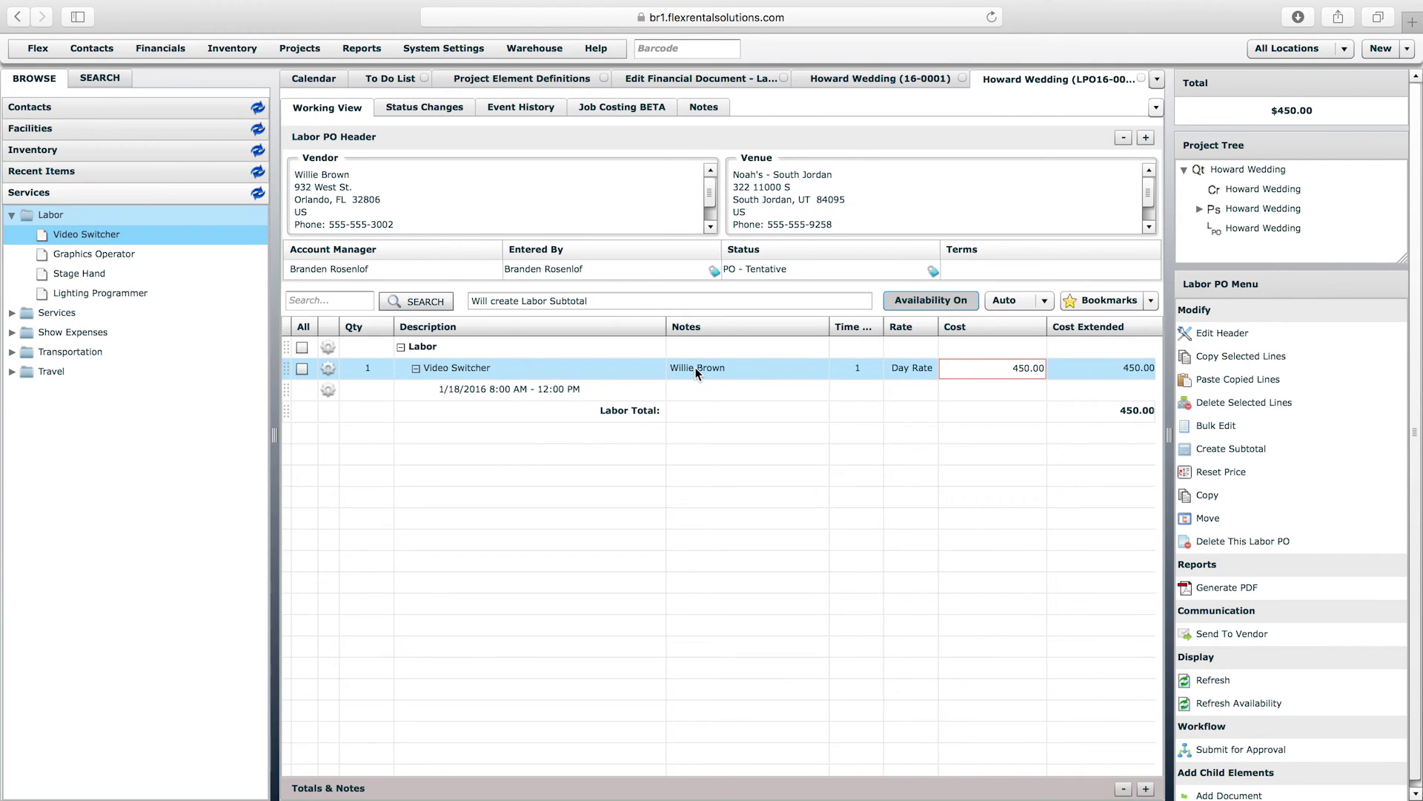
- Delete the Video Switcher line from the Labor PO
left_click(328, 347)
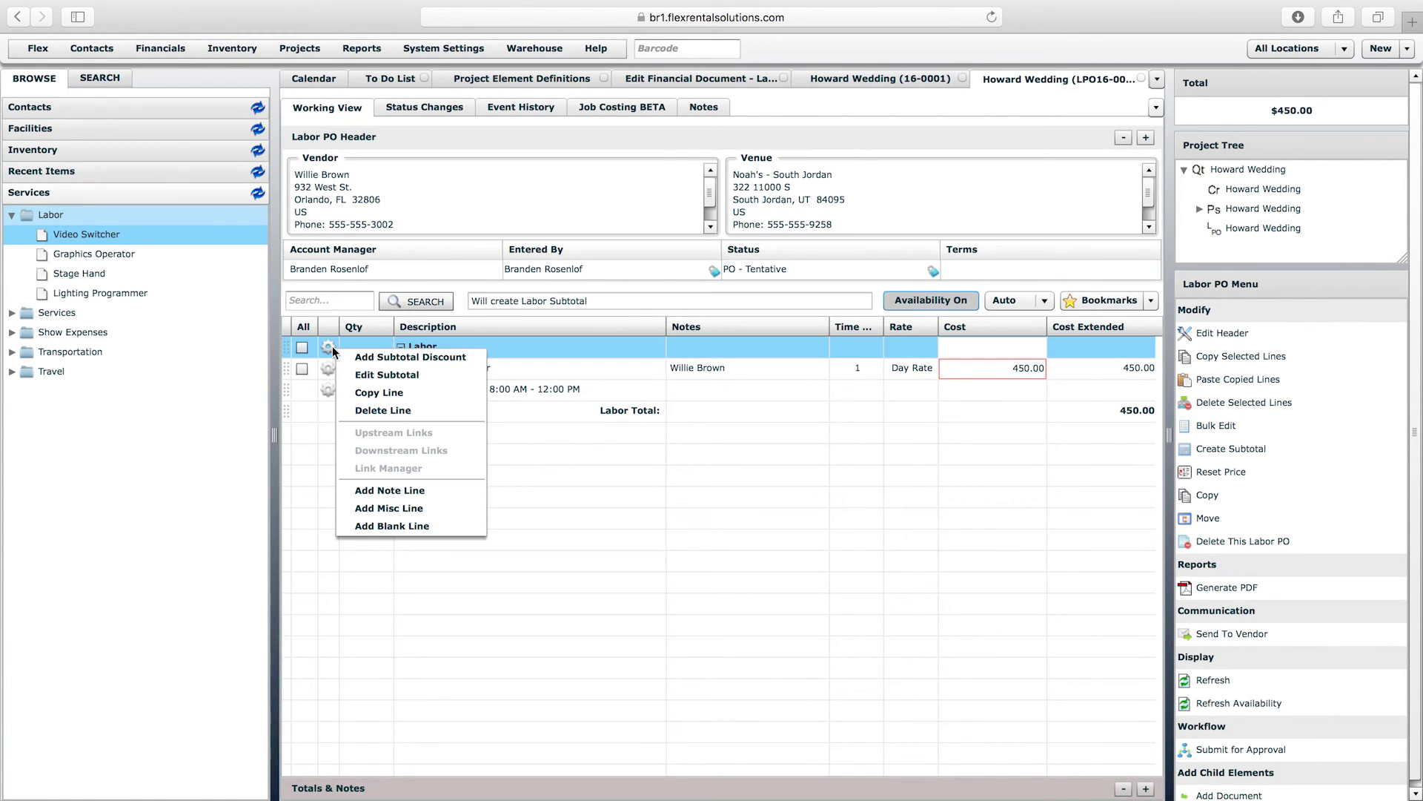
left_click(377, 410)
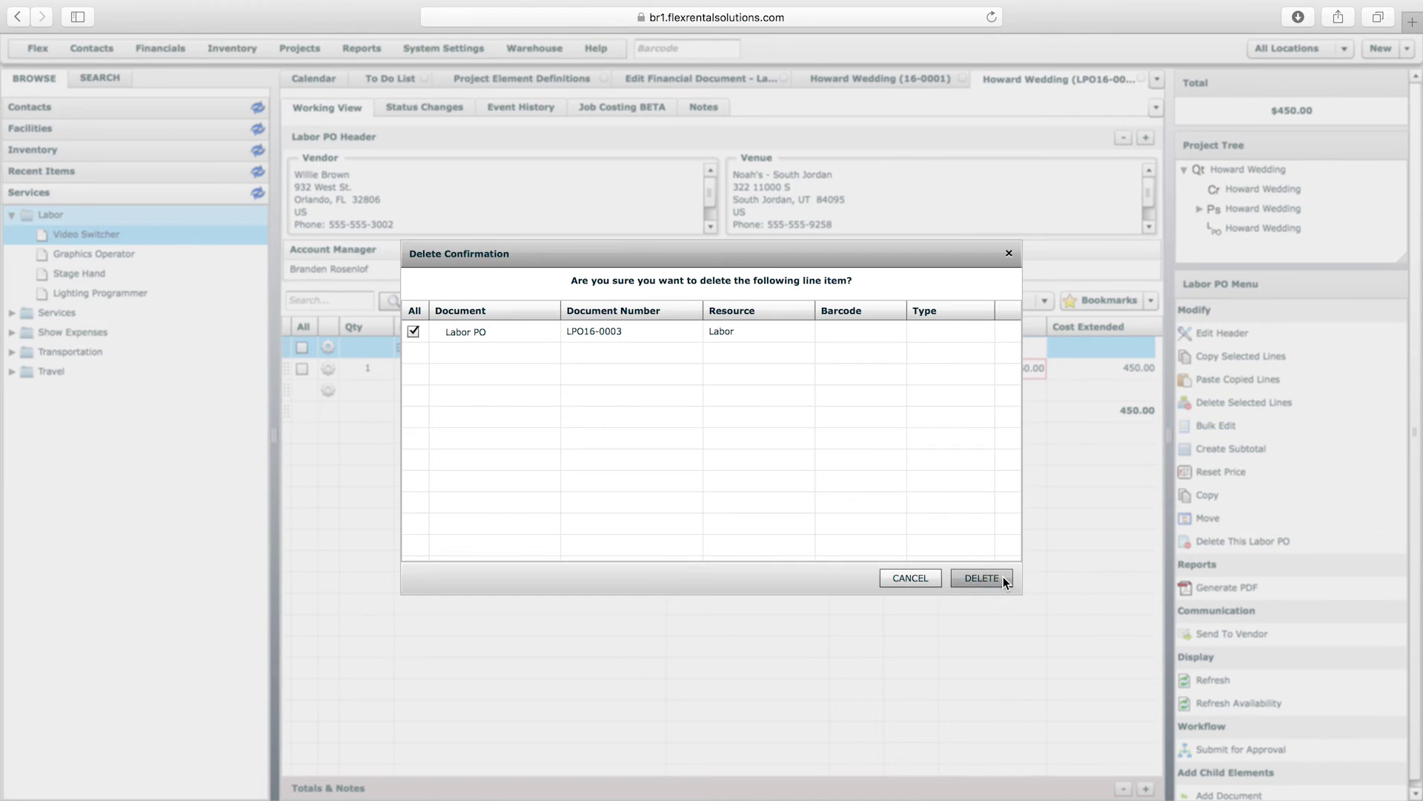
left_click(992, 576)
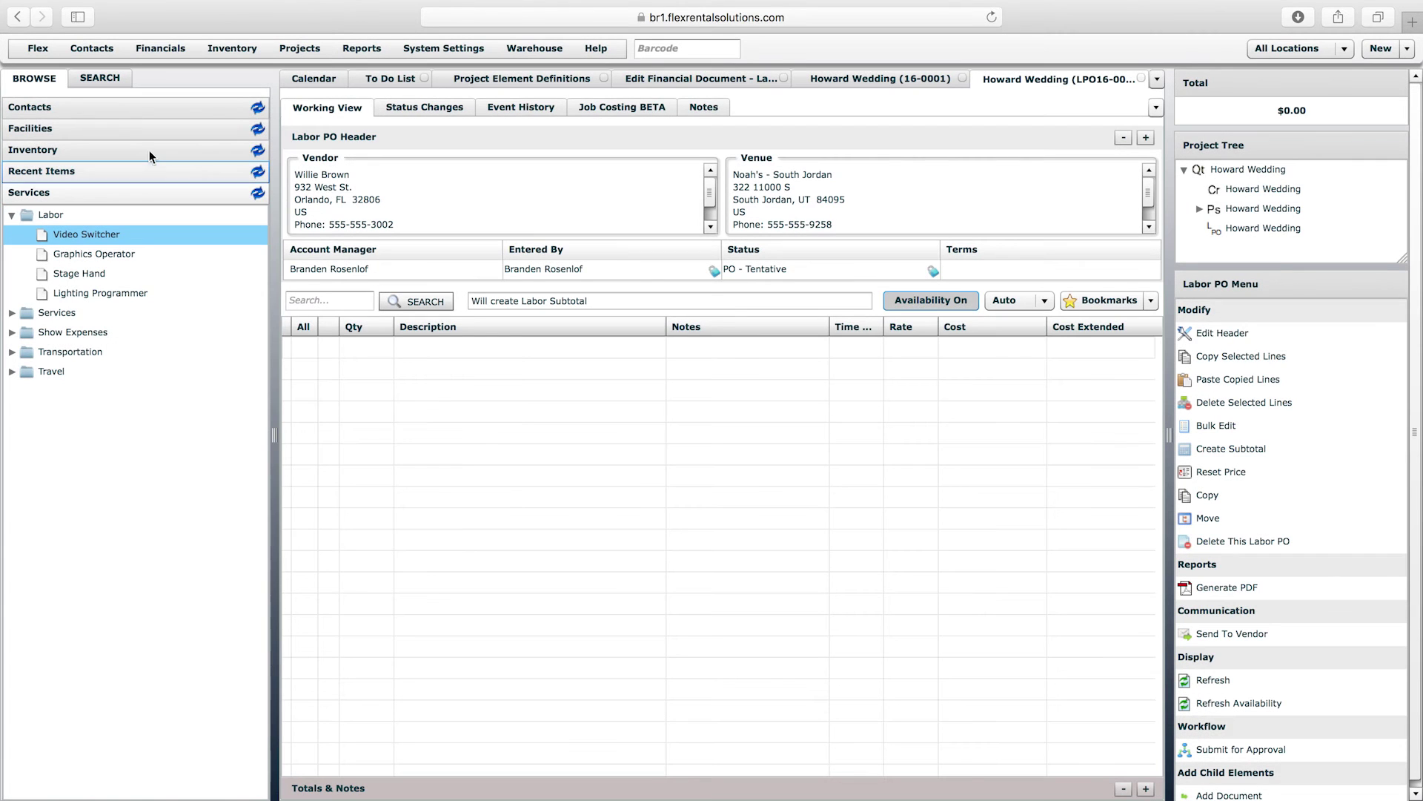
- Try dragging the freelance worker from Contacts > Freelance Labor onto the PO lines
left_click(96, 102)
left_click(11, 170)
left_click(77, 229)
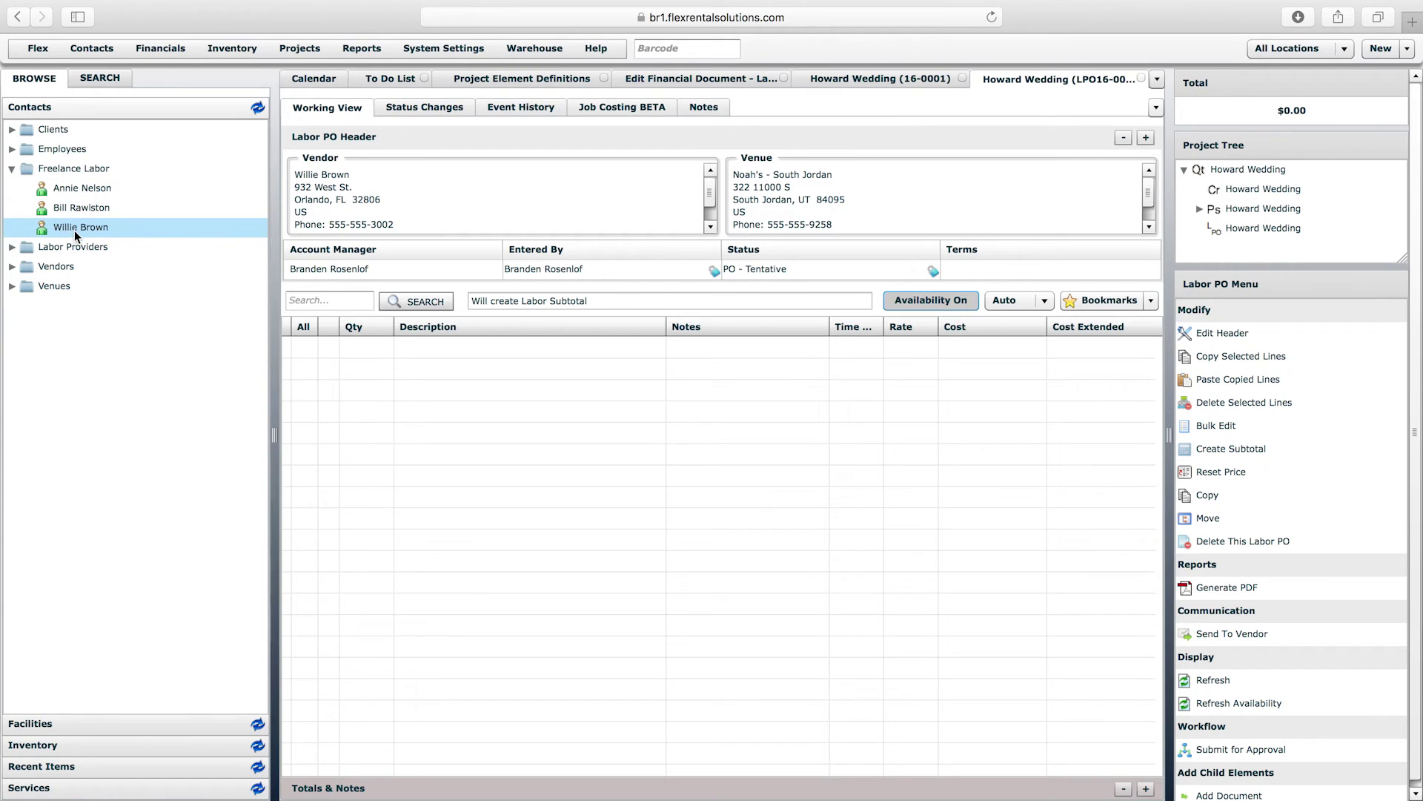
left_click_drag(76, 231, 492, 389)
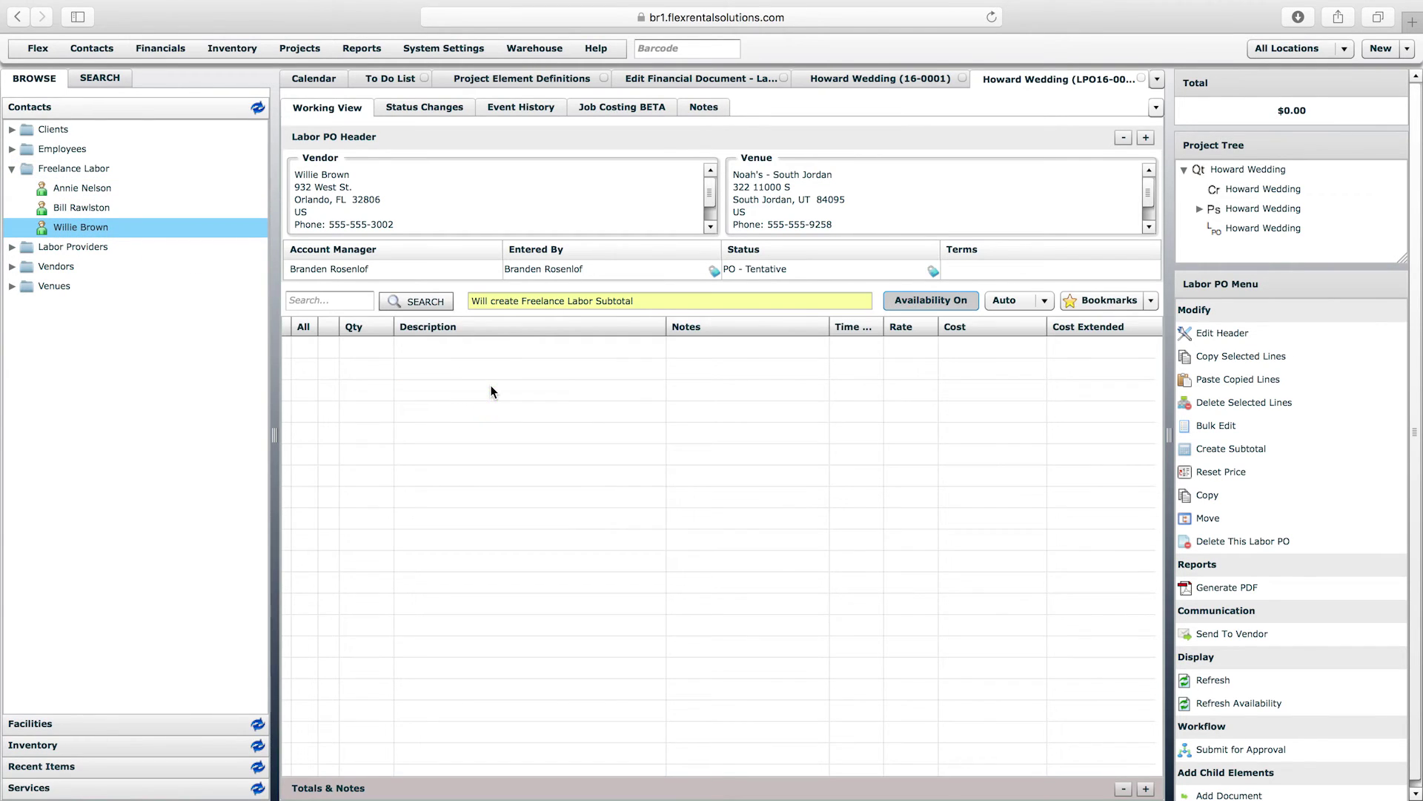
left_click_drag(74, 227, 506, 389)
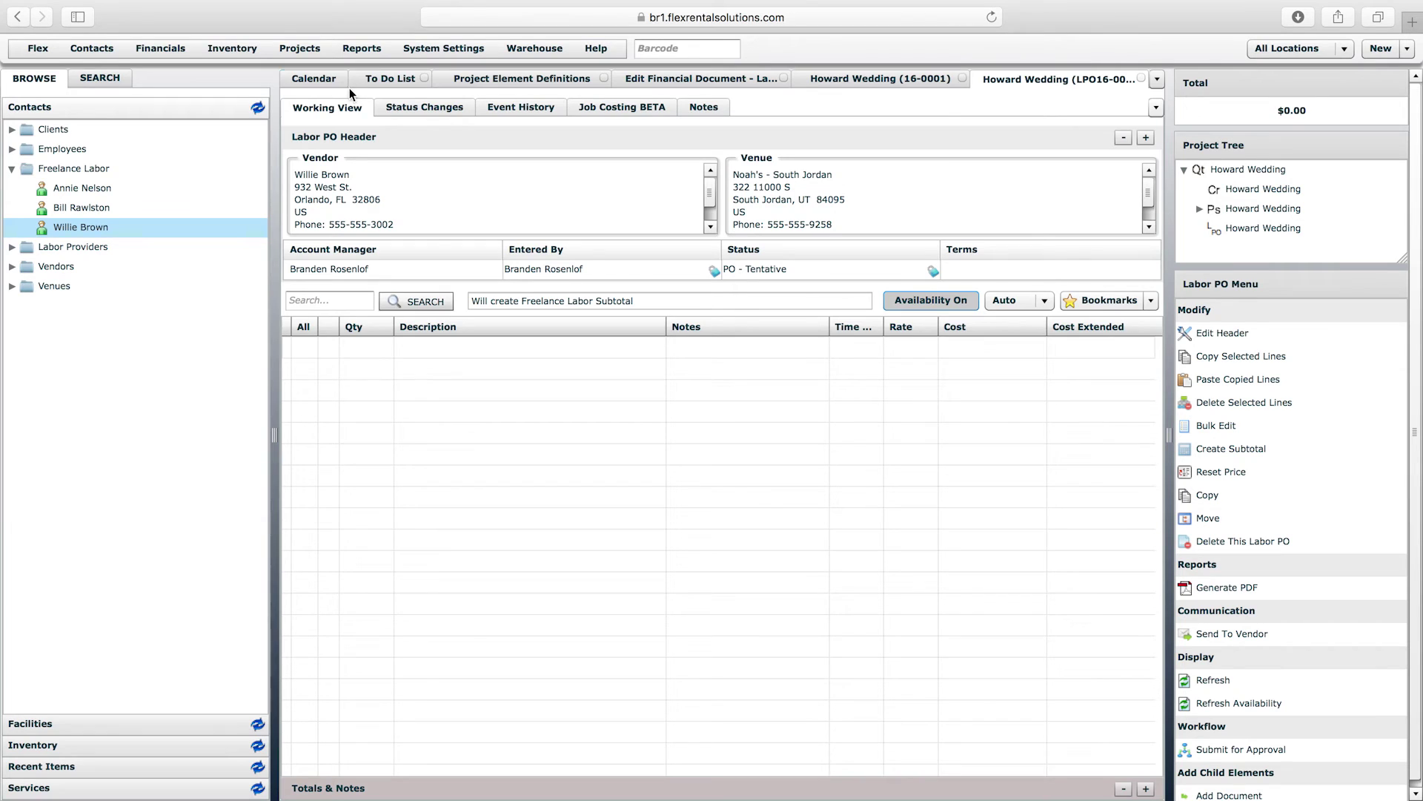
left_click(306, 50)
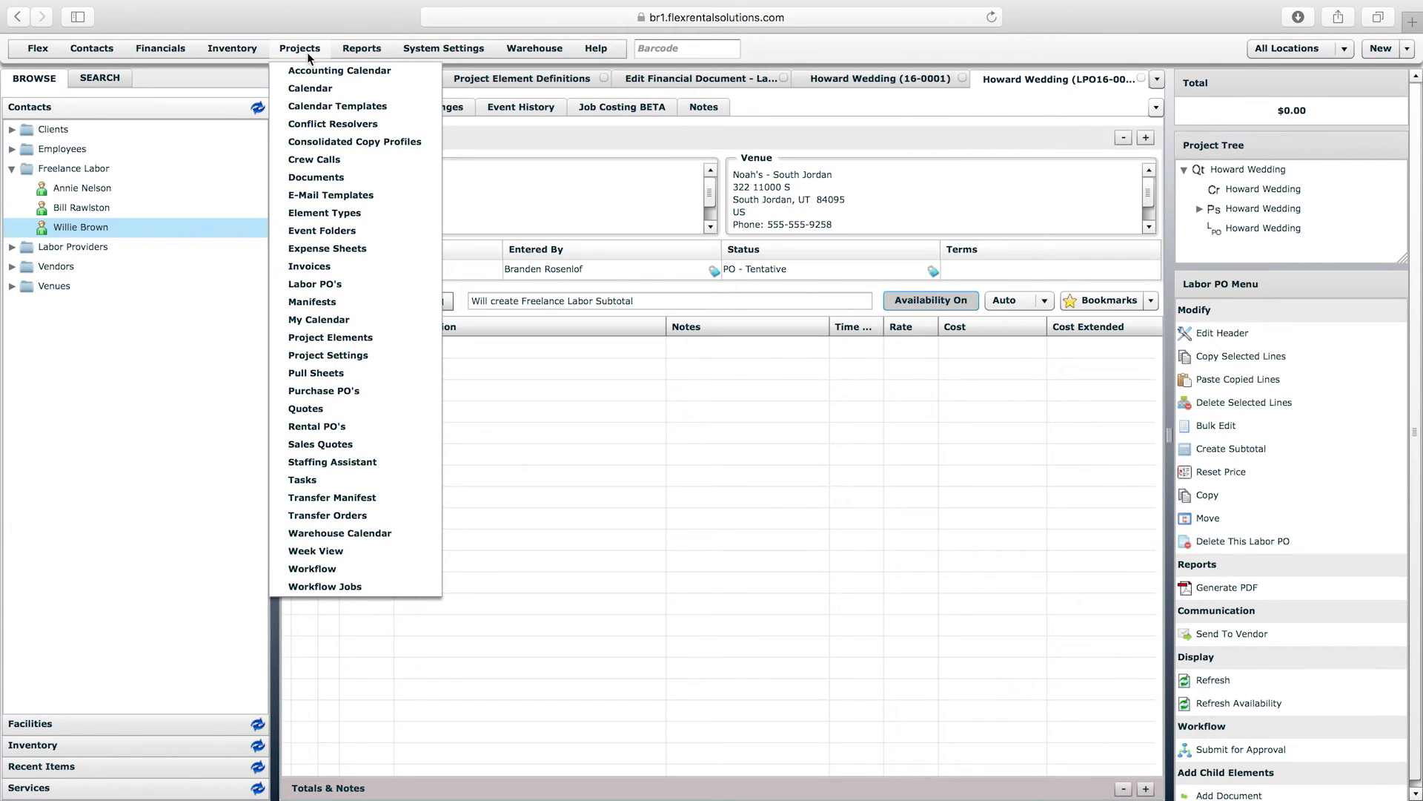
- In the Labor PO element definition's allowed resource types, enable Freelance Labor
left_click(354, 338)
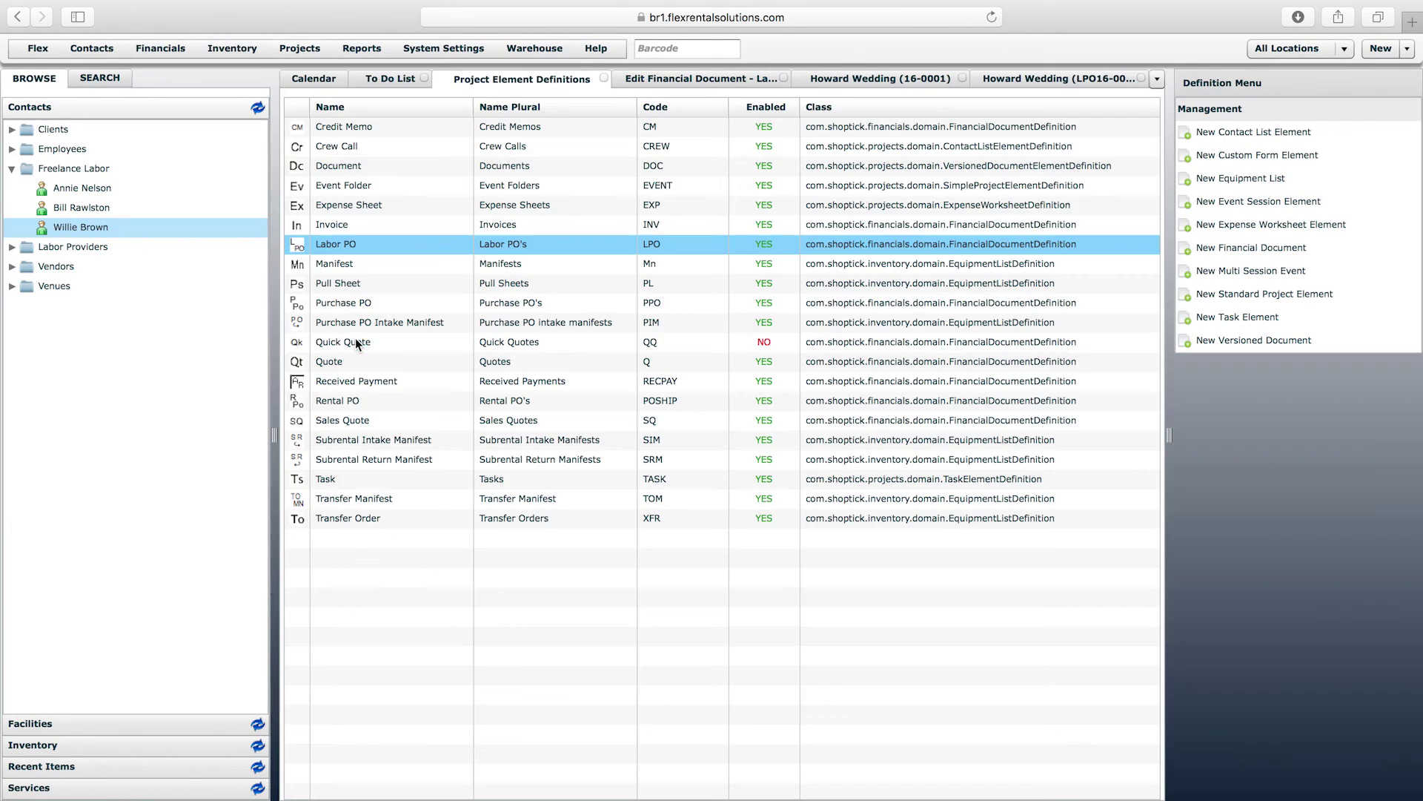
double_click(342, 244)
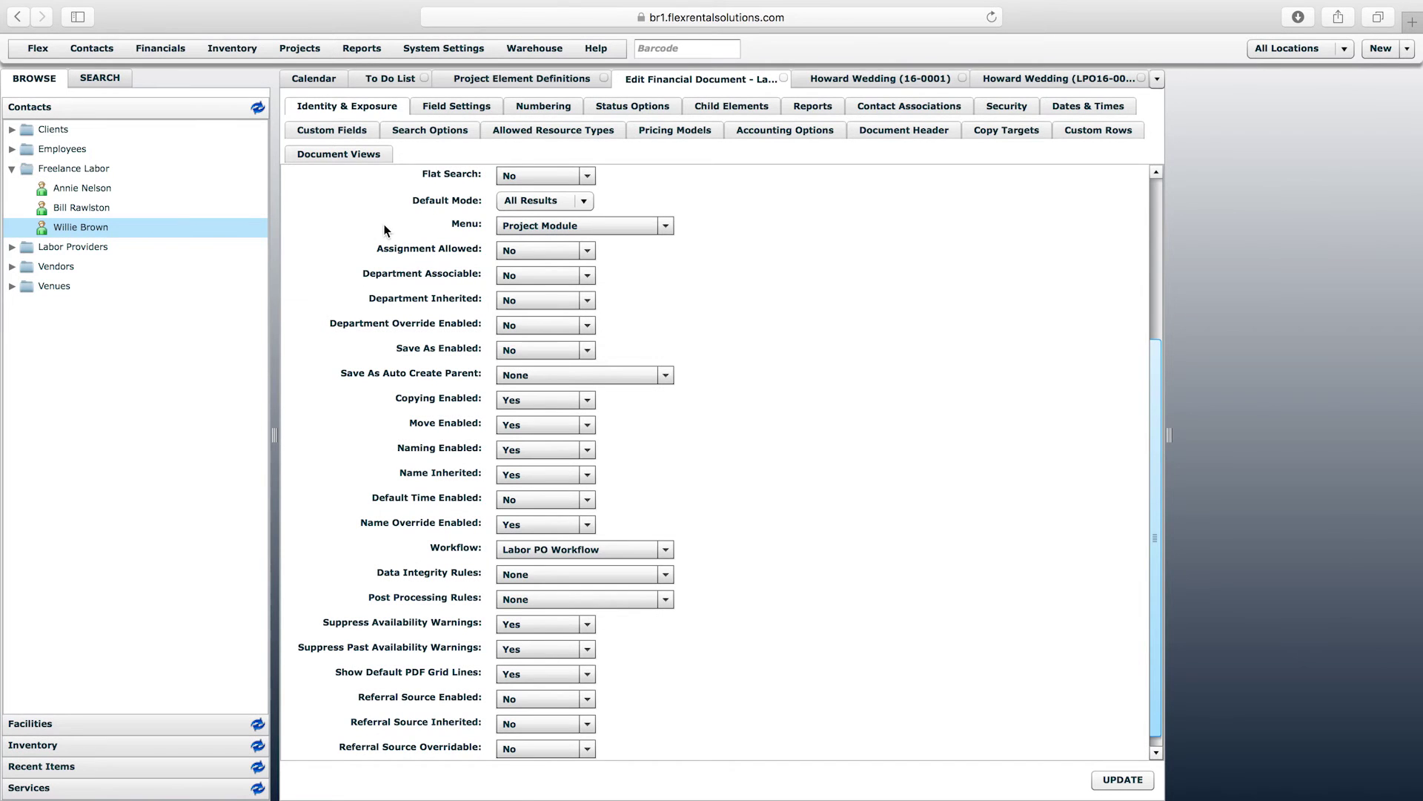
left_click(597, 135)
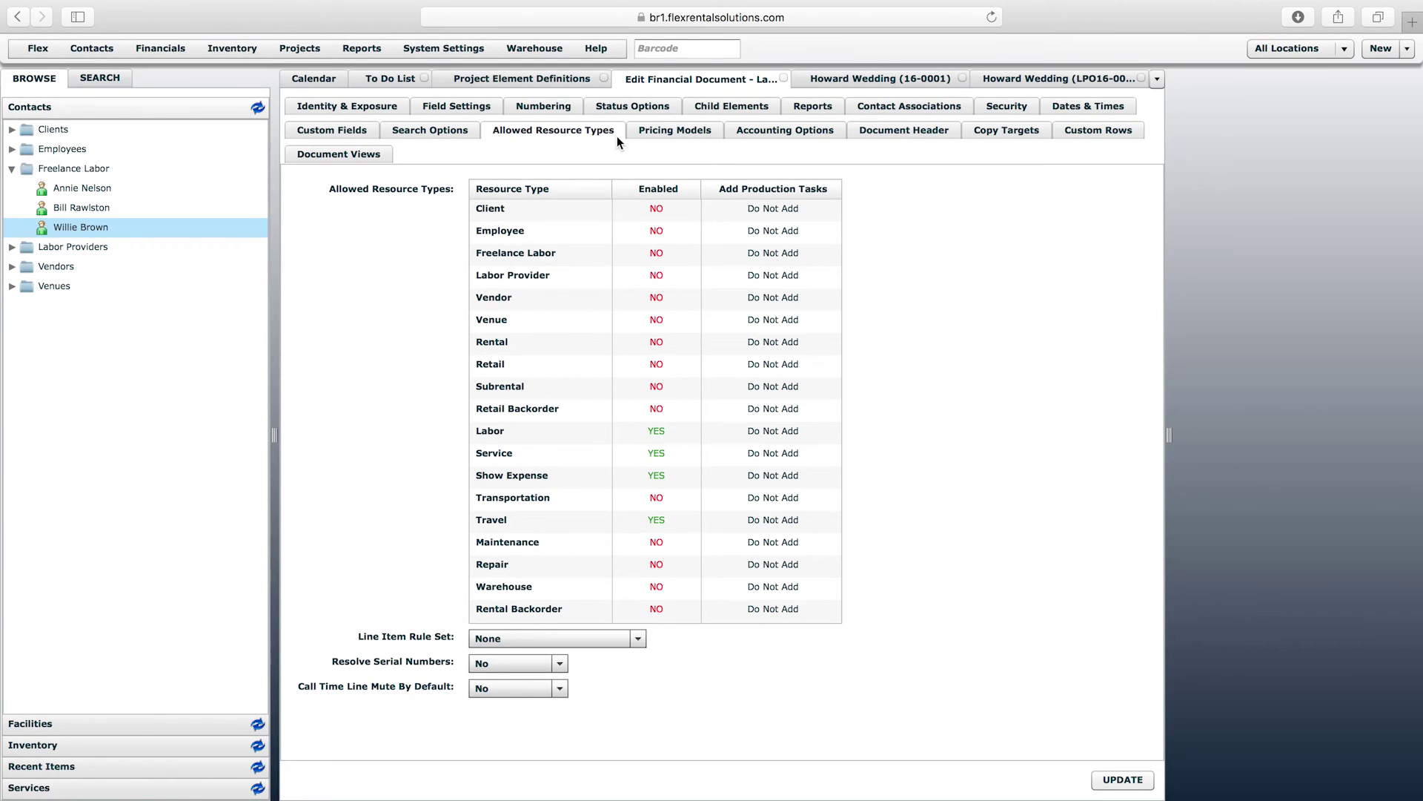
left_click(50, 172)
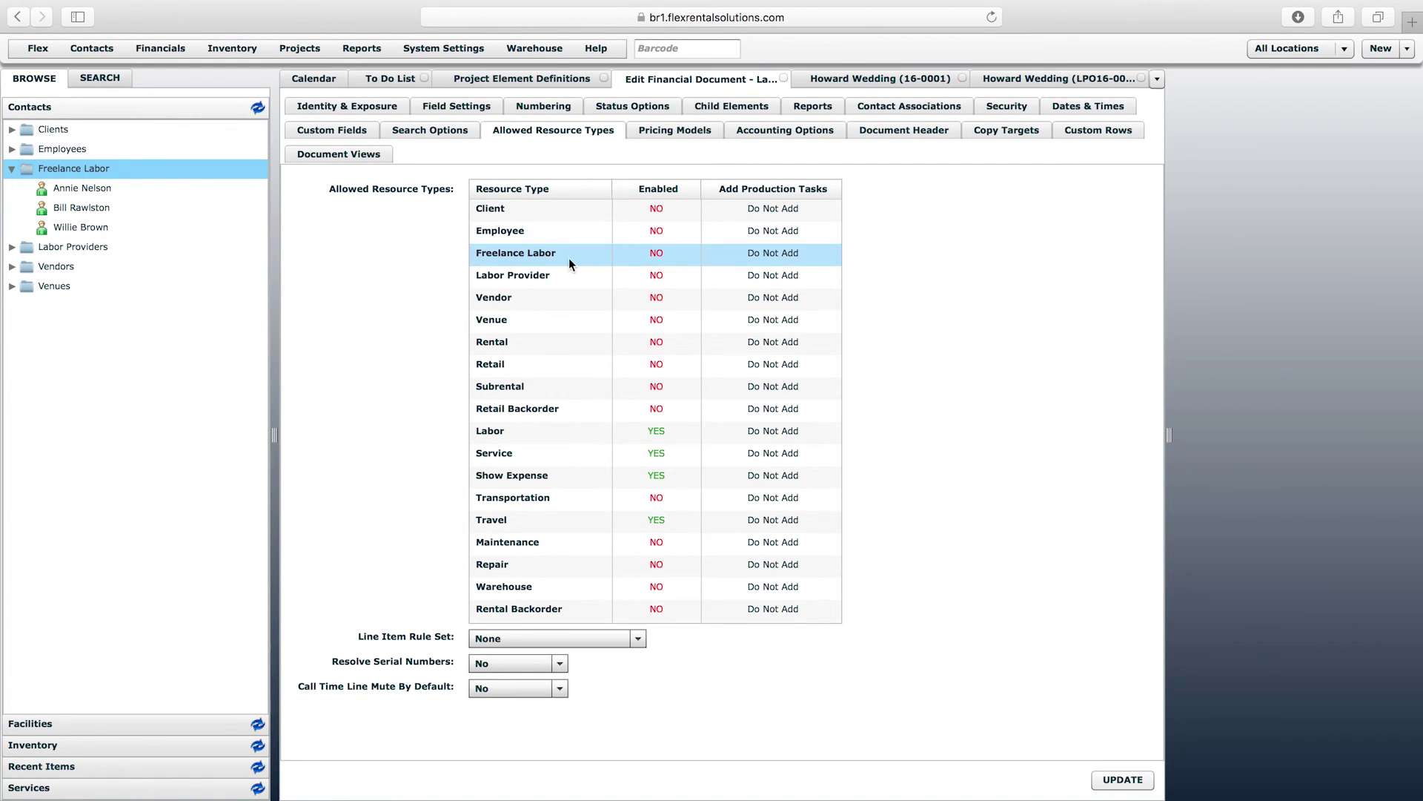
left_click(663, 253)
left_click(674, 255)
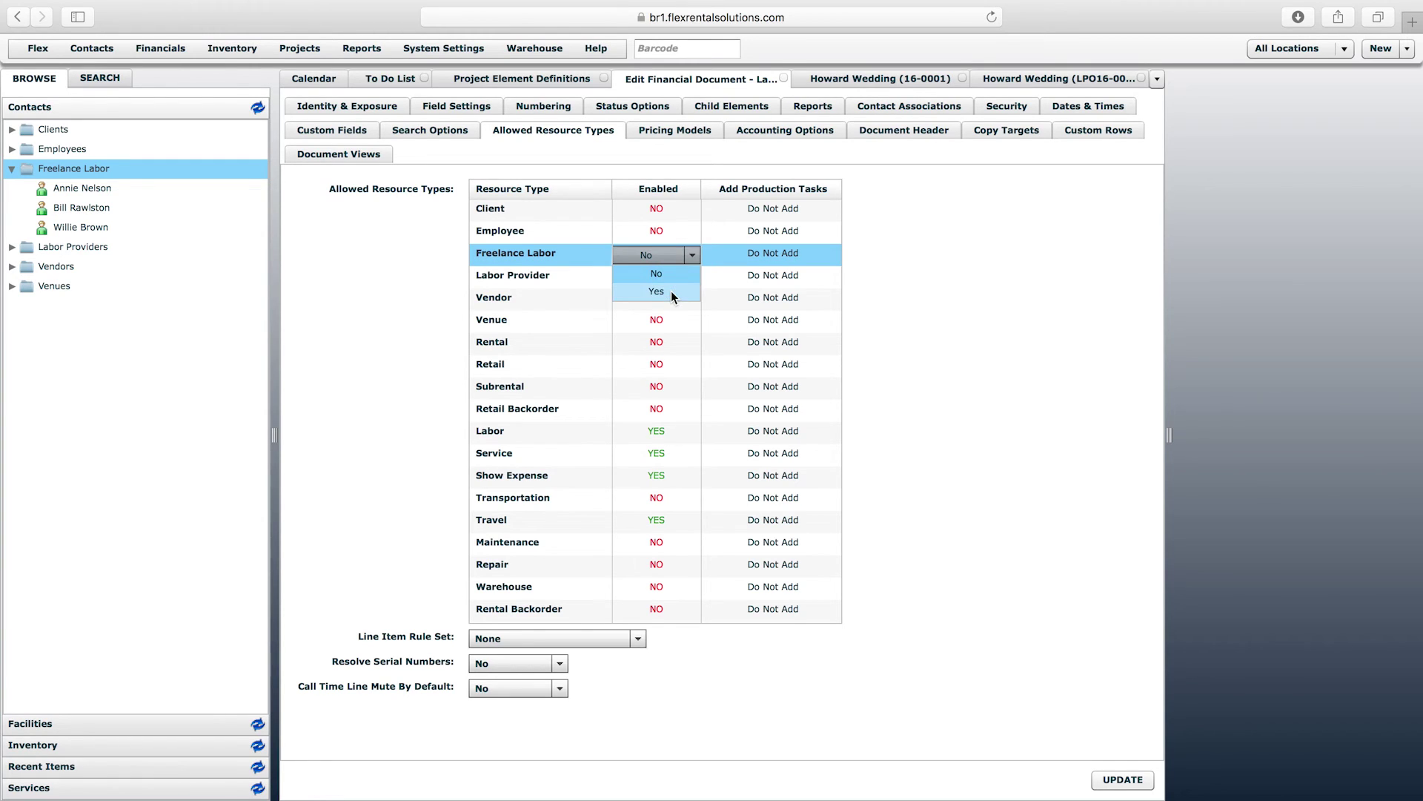
left_click(670, 291)
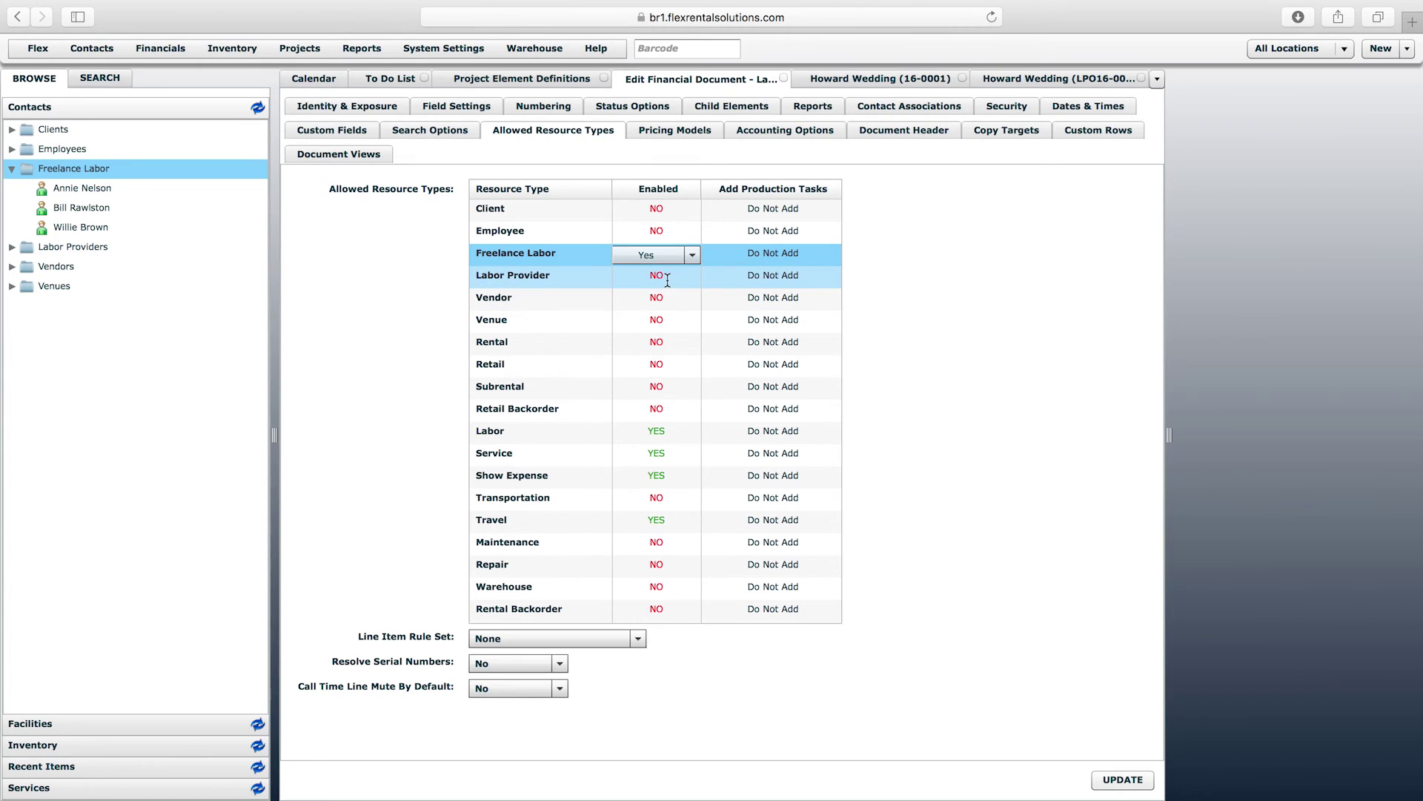
- Enable Labor Provider and Employee too, save, and go back to the Howard Wedding PO
left_click(668, 278)
left_click(684, 279)
left_click(676, 316)
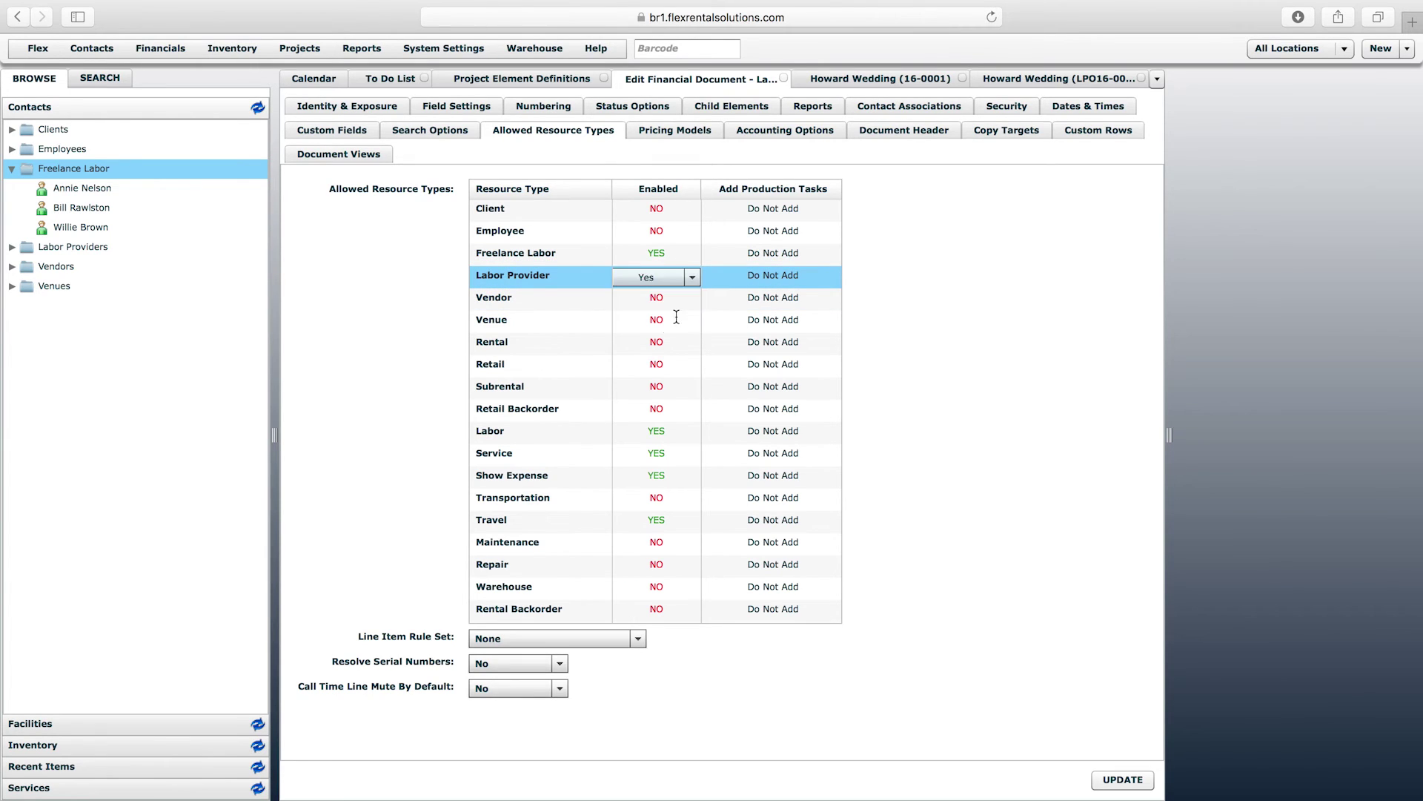
left_click(671, 233)
left_click(673, 236)
left_click(674, 254)
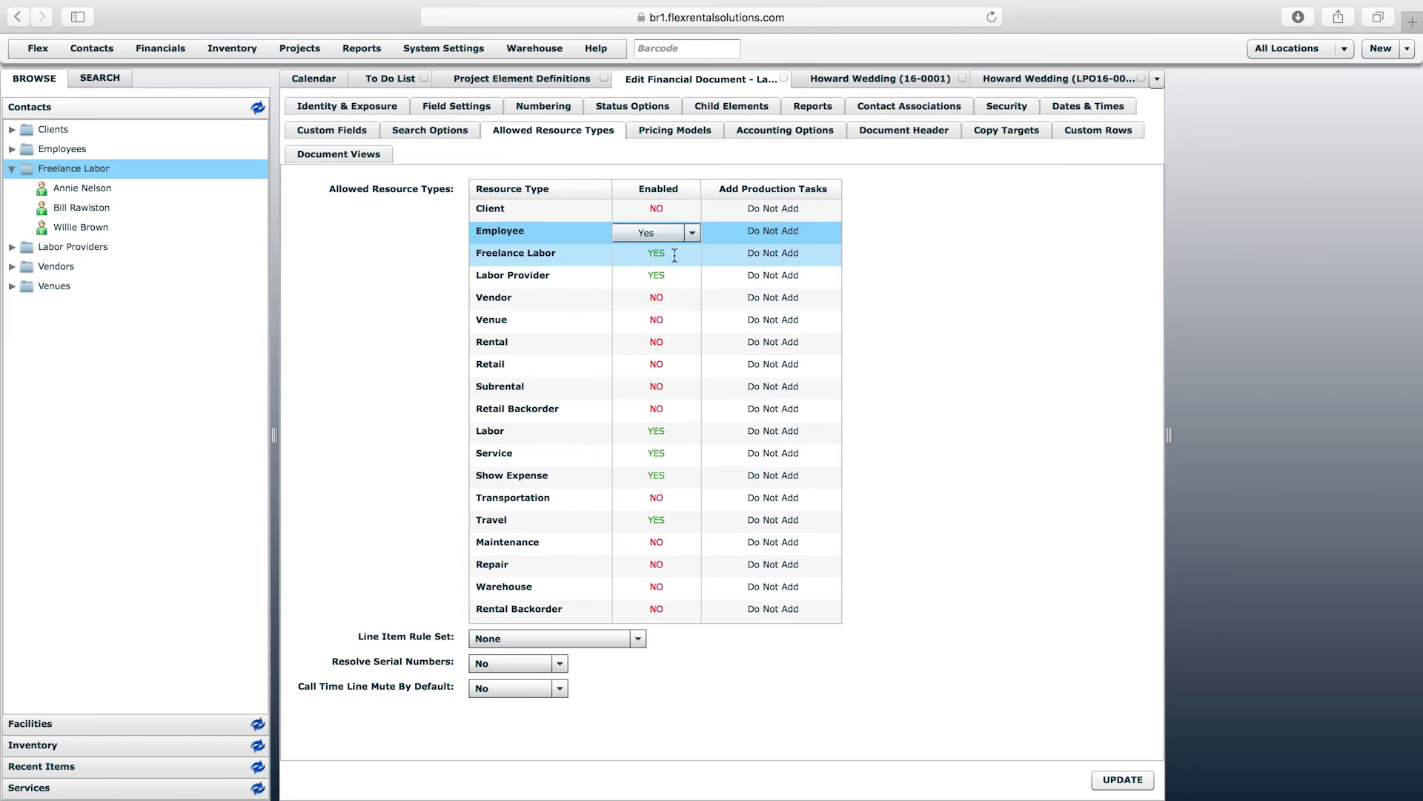
left_click(893, 272)
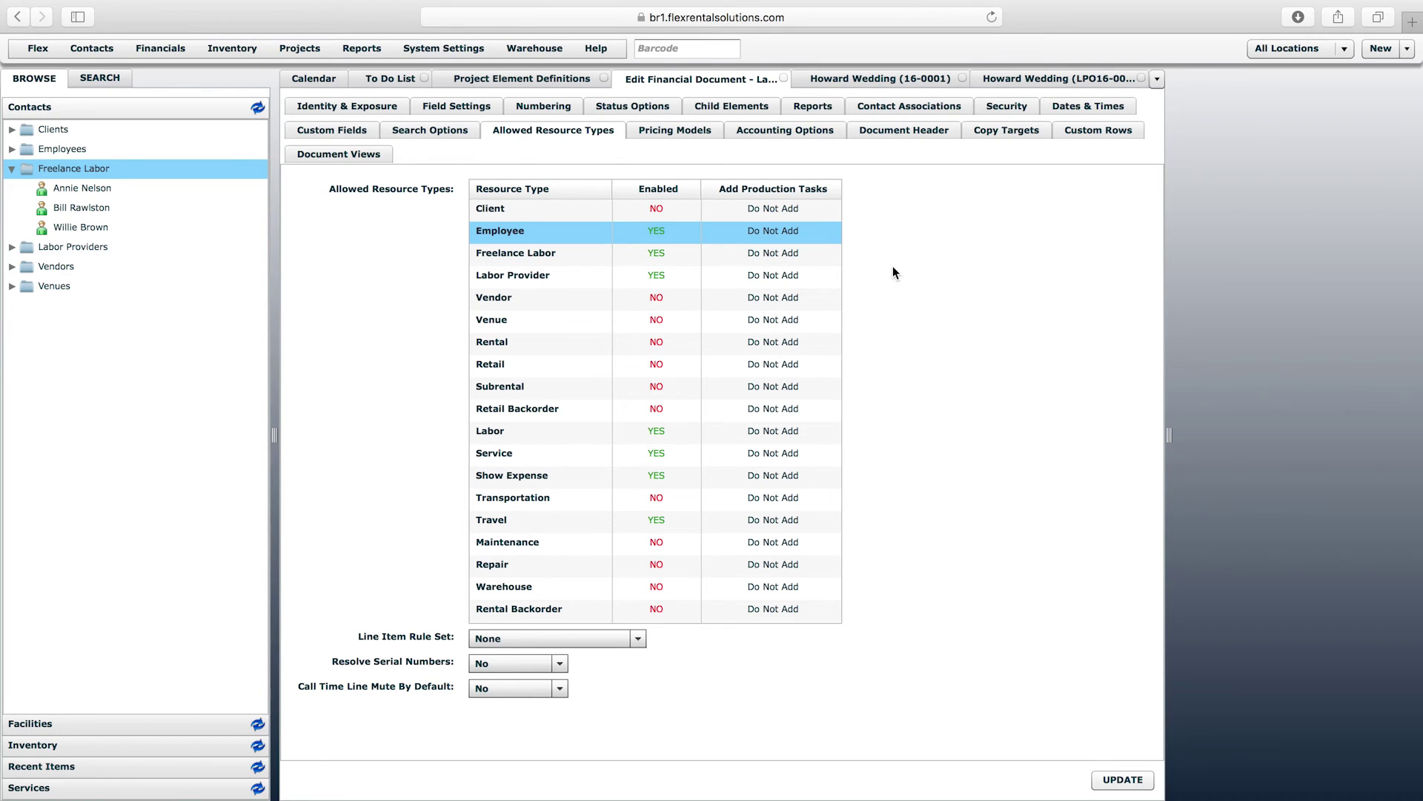
left_click(1123, 778)
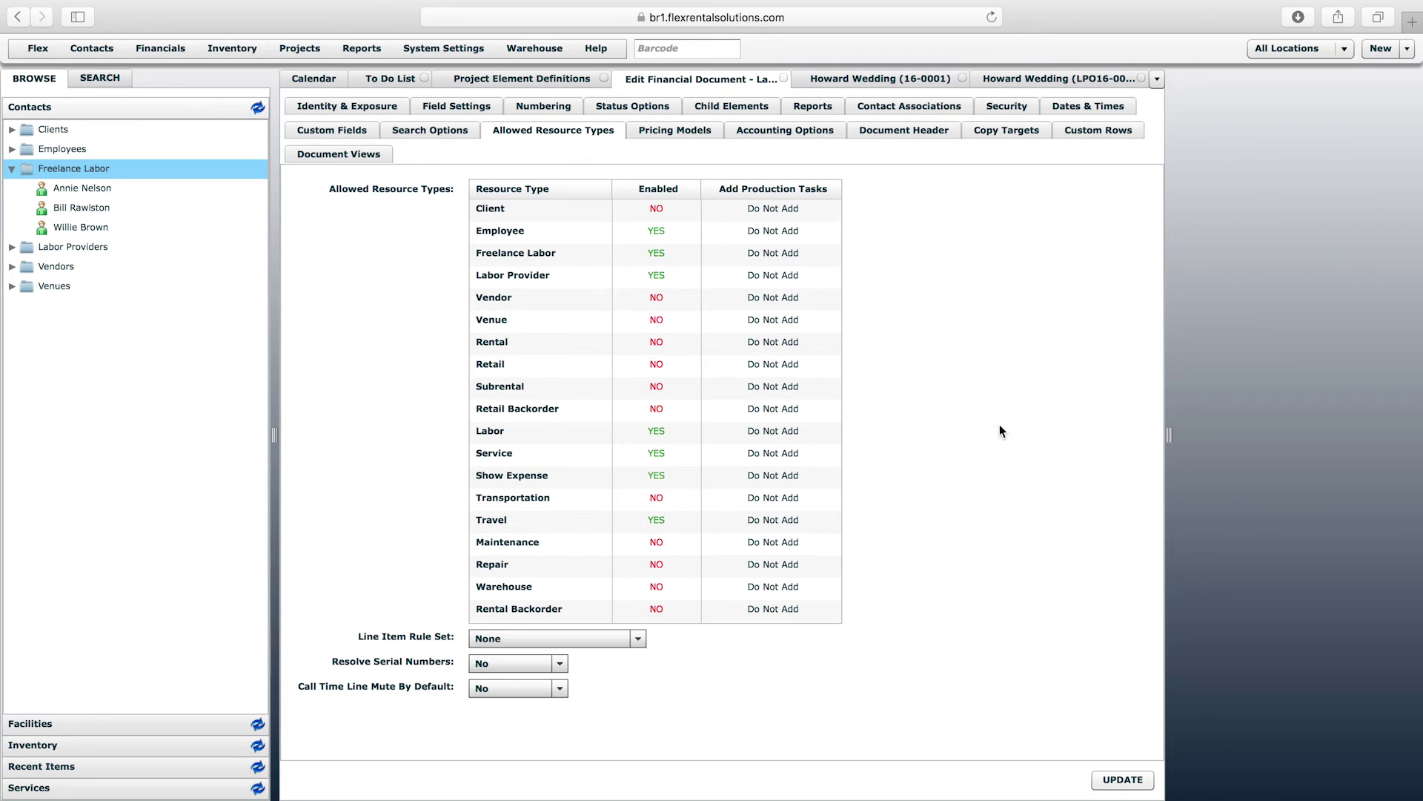
left_click(1057, 79)
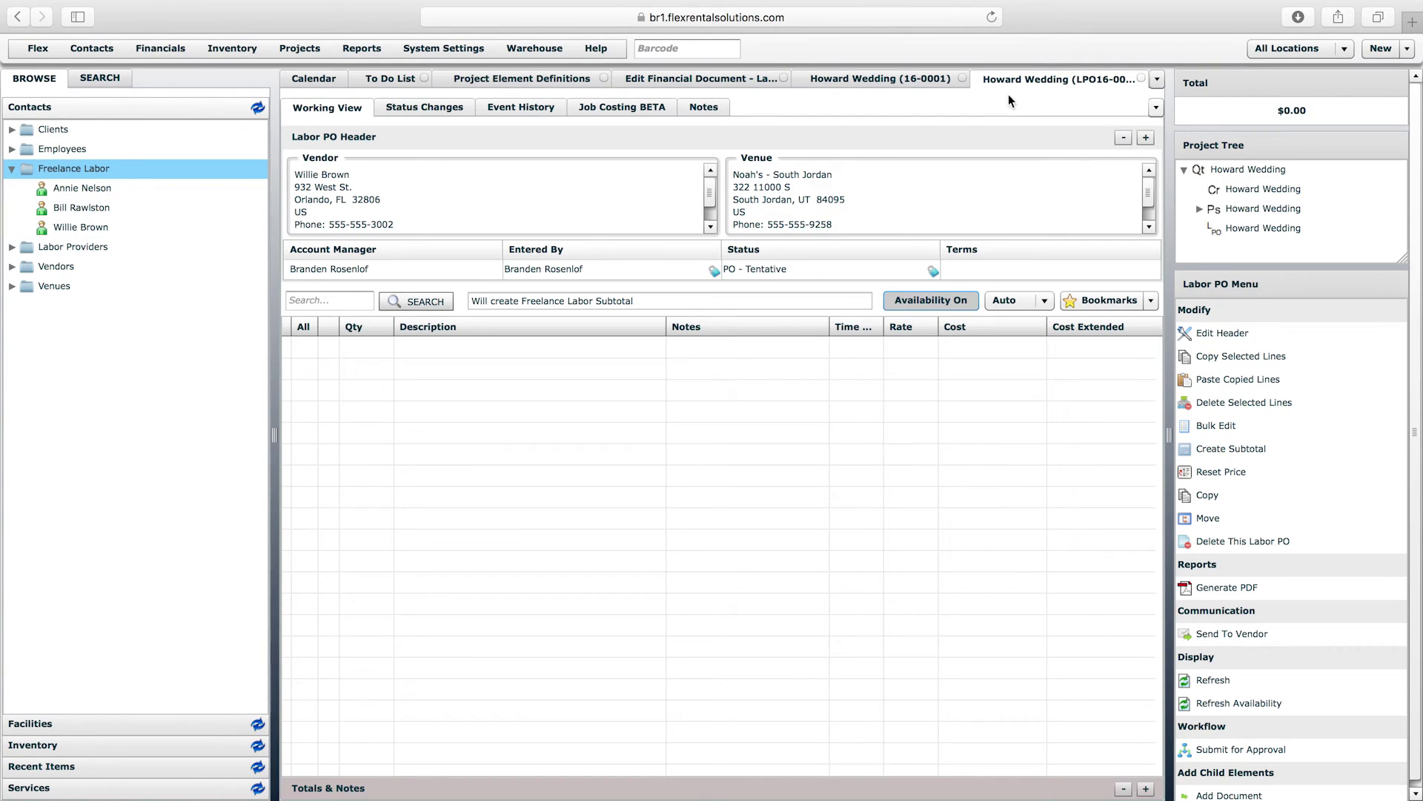
- Reload the PO, add the freelance worker as a 500.00 Freelance Labor line, and open their contact
right_click(1030, 78)
left_click(1066, 121)
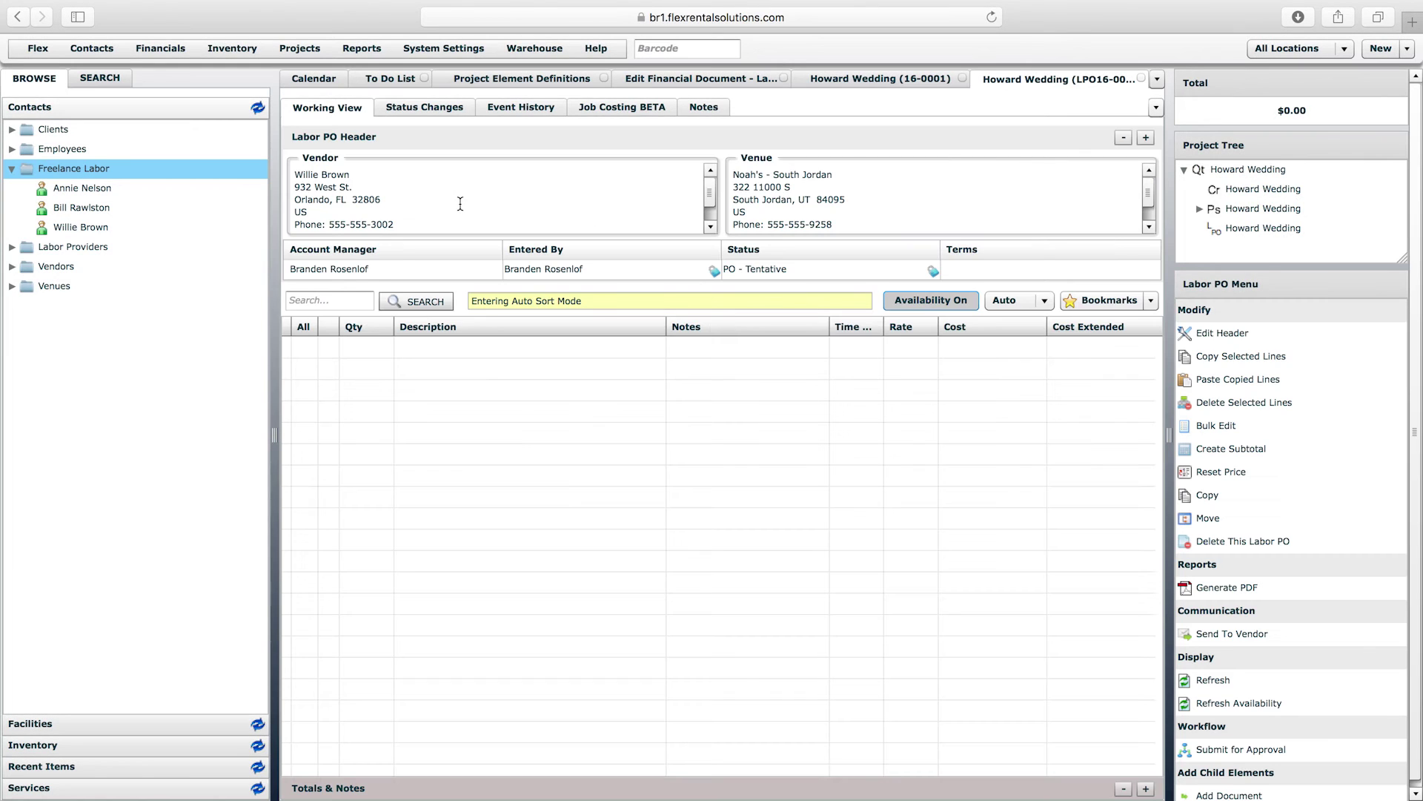
left_click_drag(74, 227, 503, 393)
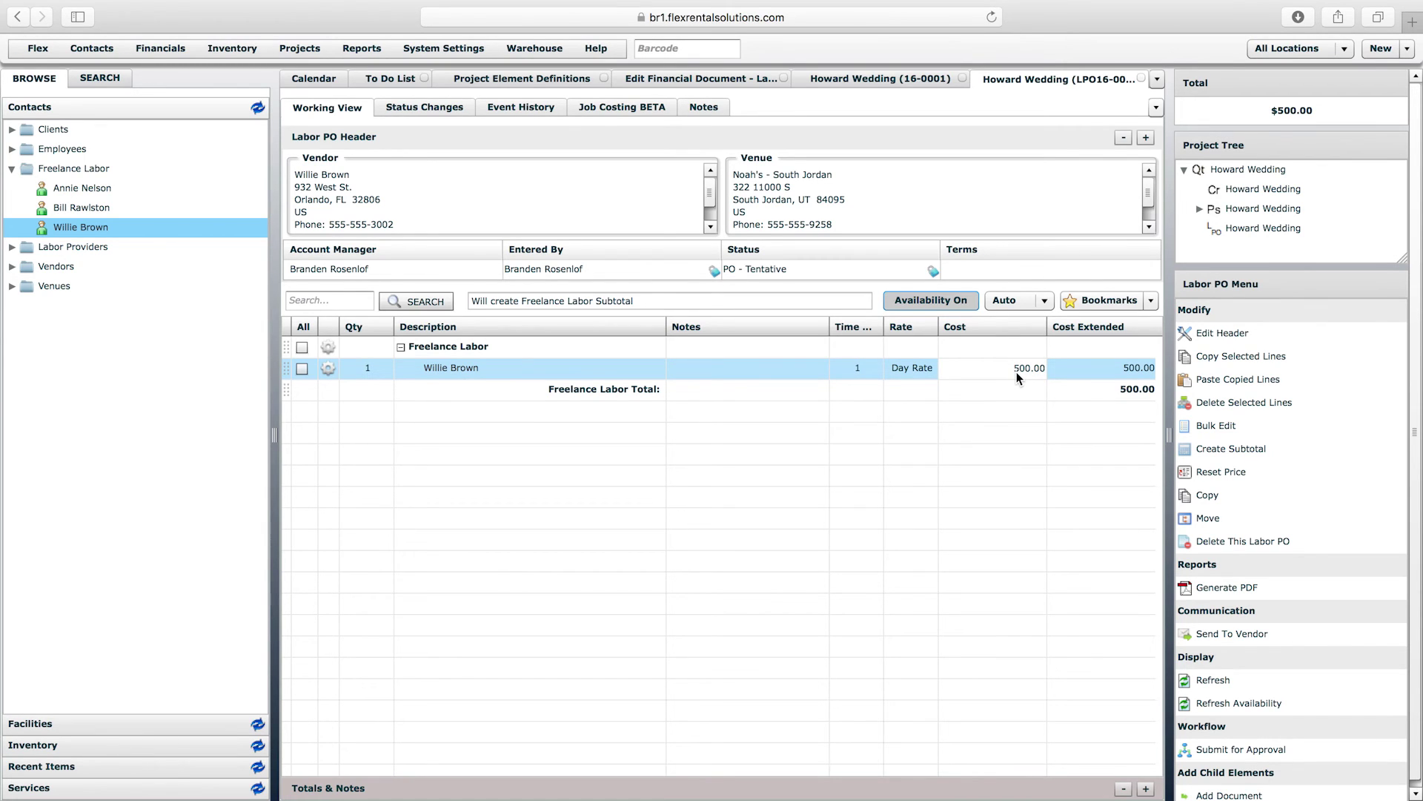
double_click(86, 229)
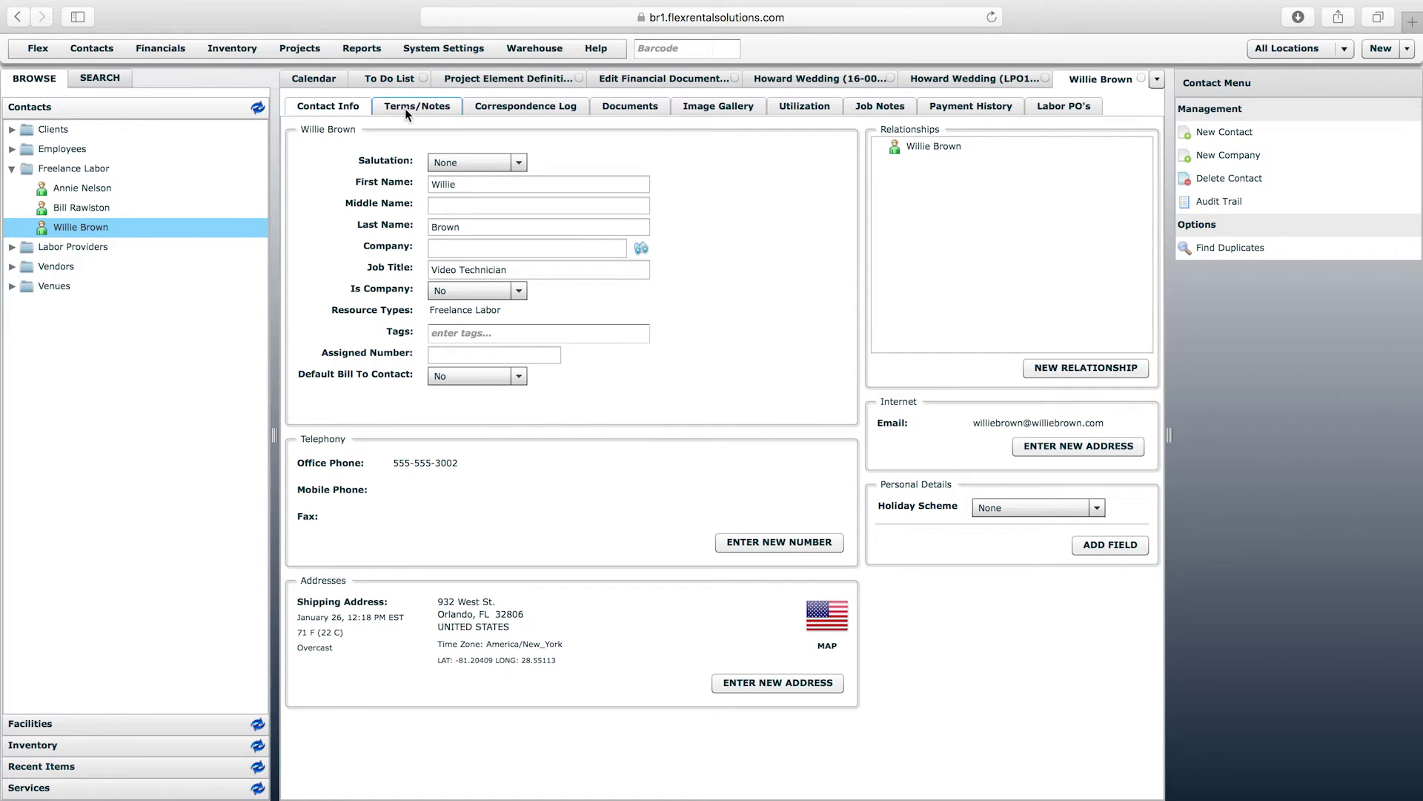
- Compare the contact's 500.00 Day Rate bill cost with the PO line's cost, ending on the PO
left_click(412, 107)
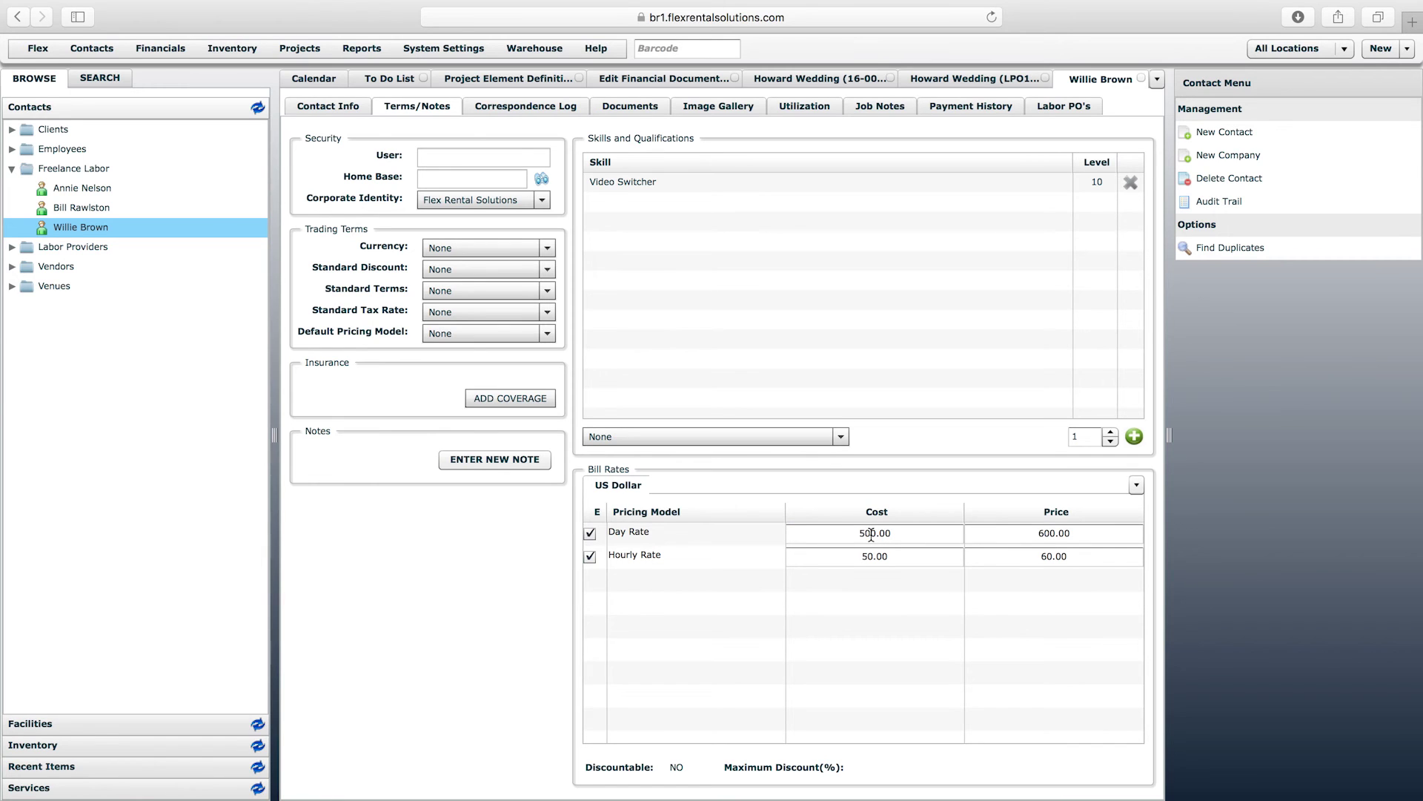
left_click(955, 77)
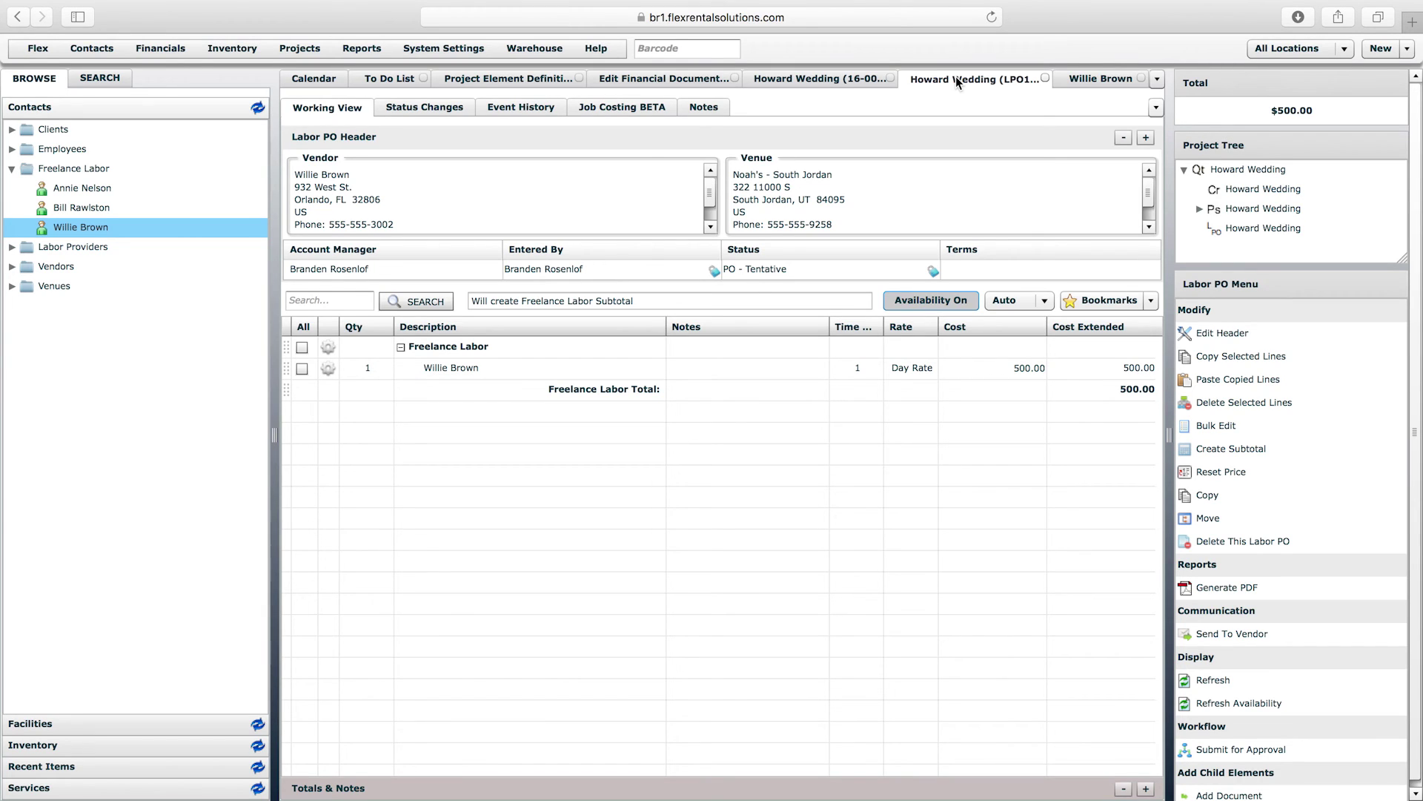
left_click(1010, 366)
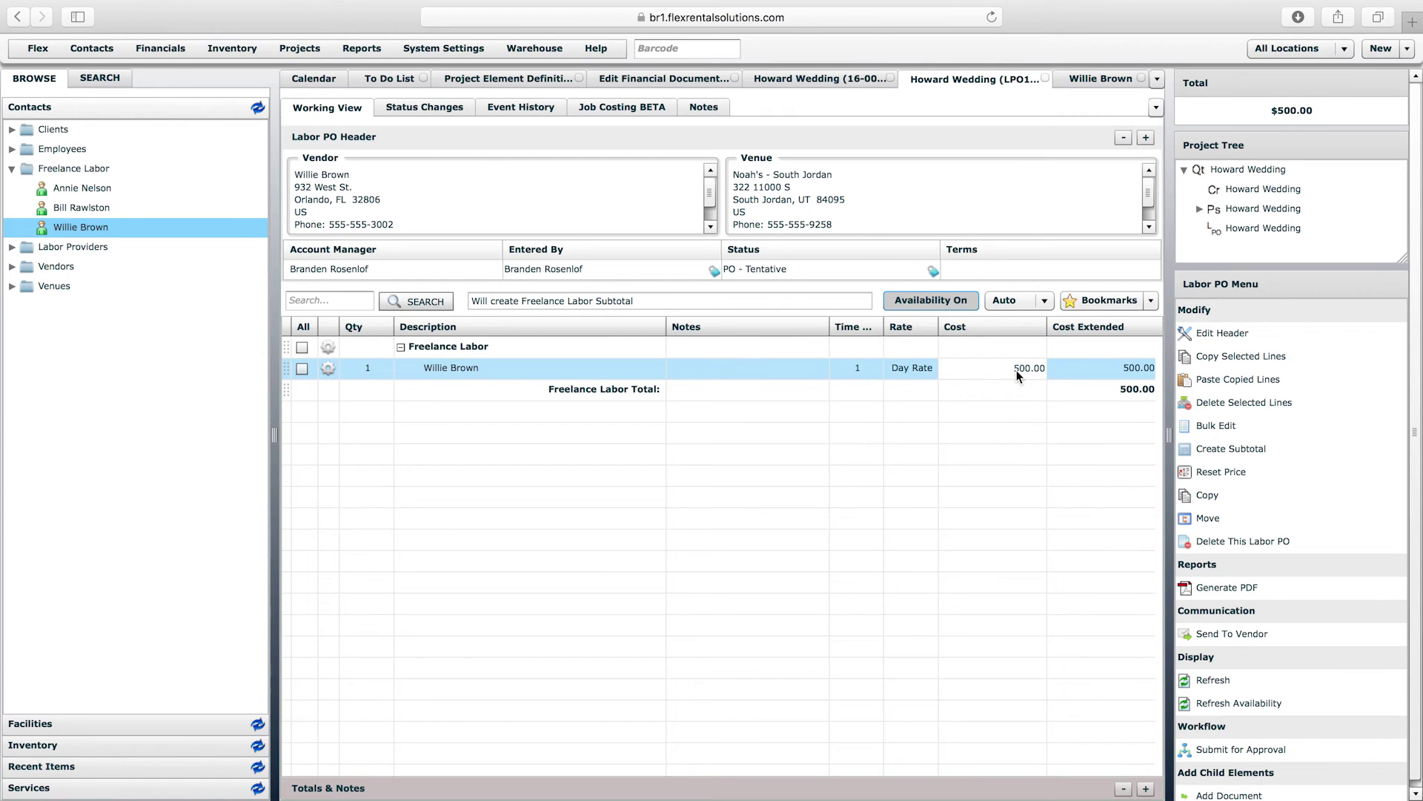
left_click(1101, 80)
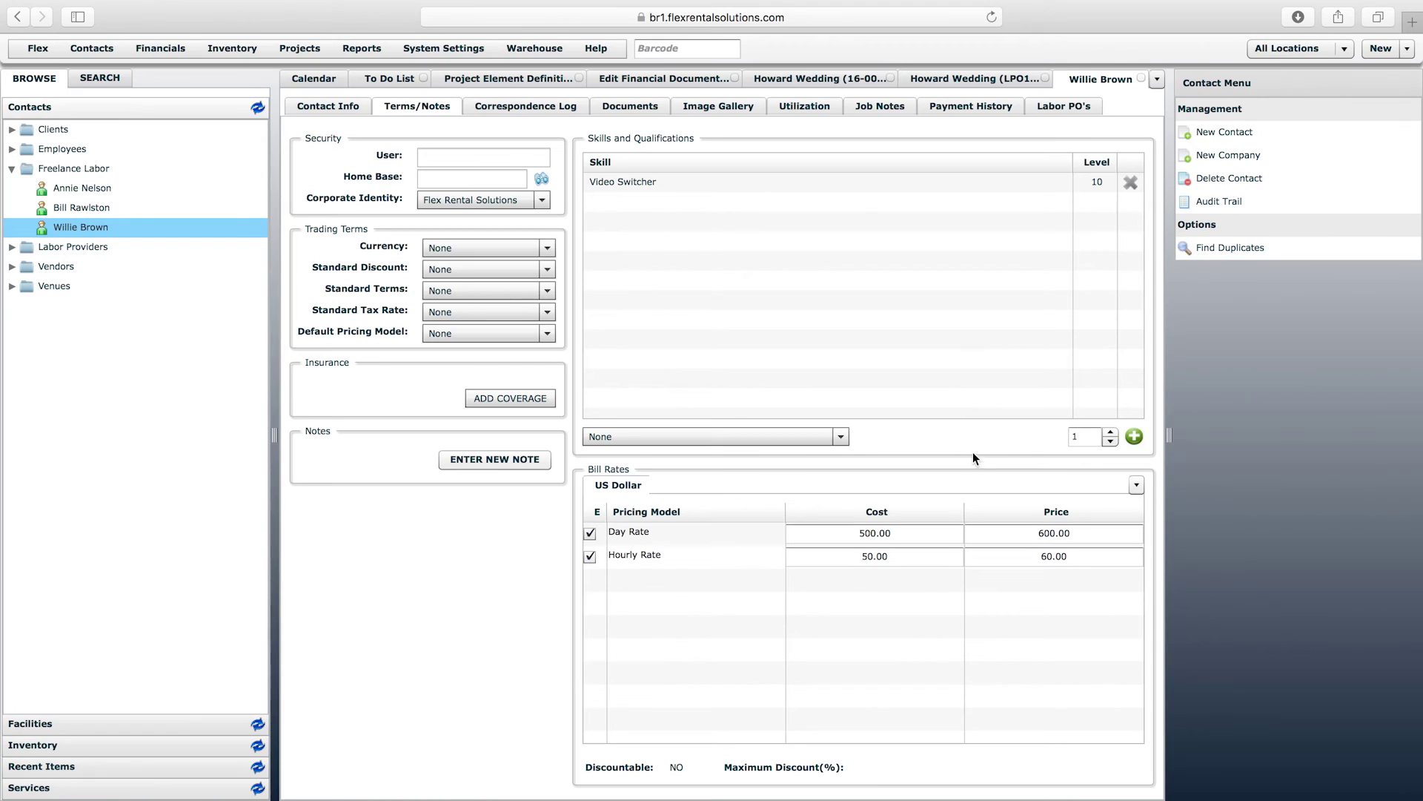
left_click(863, 534)
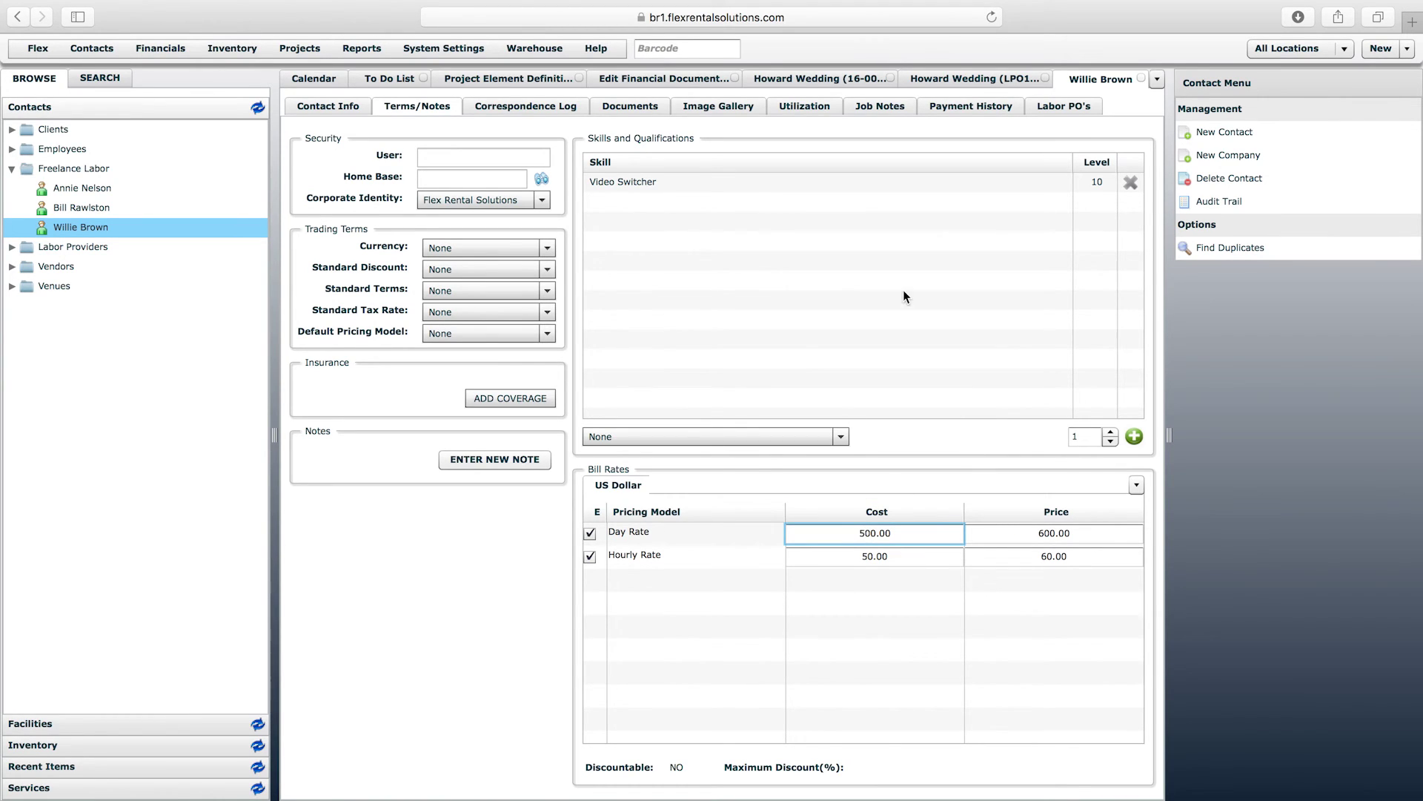
left_click(979, 80)
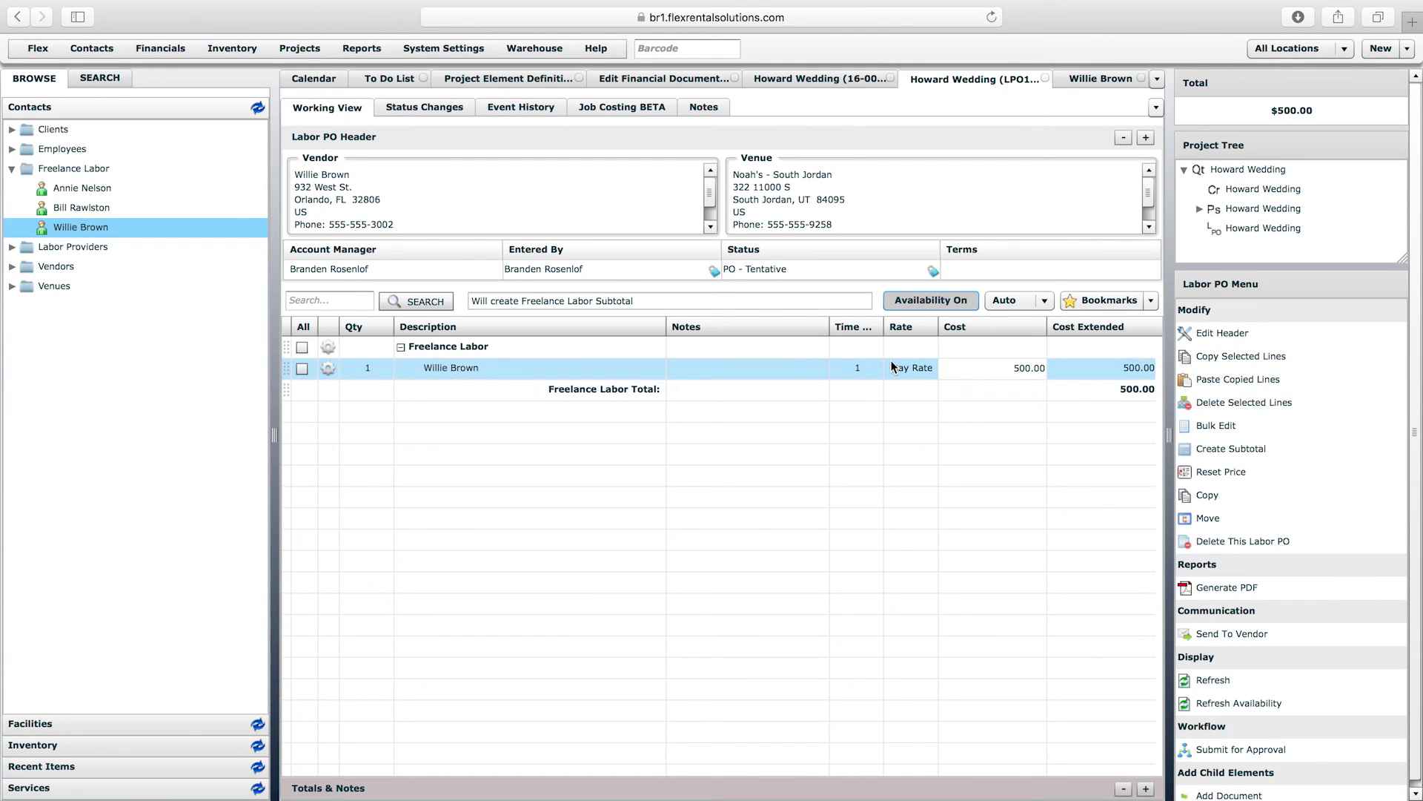
- Change the worker's PO line cost to 670 and bring up the contact's bill rates
left_click(1012, 370)
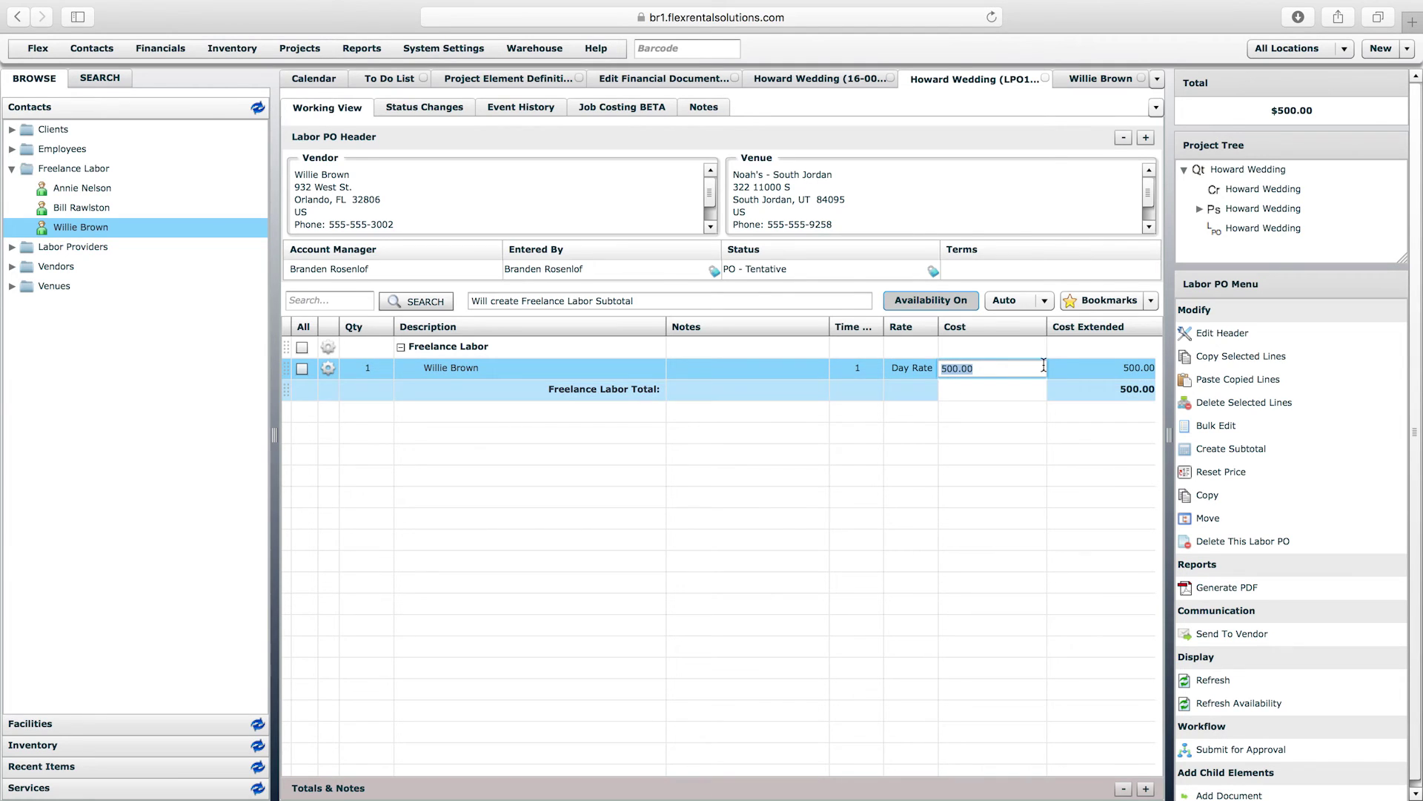
type("670")
key("Return")
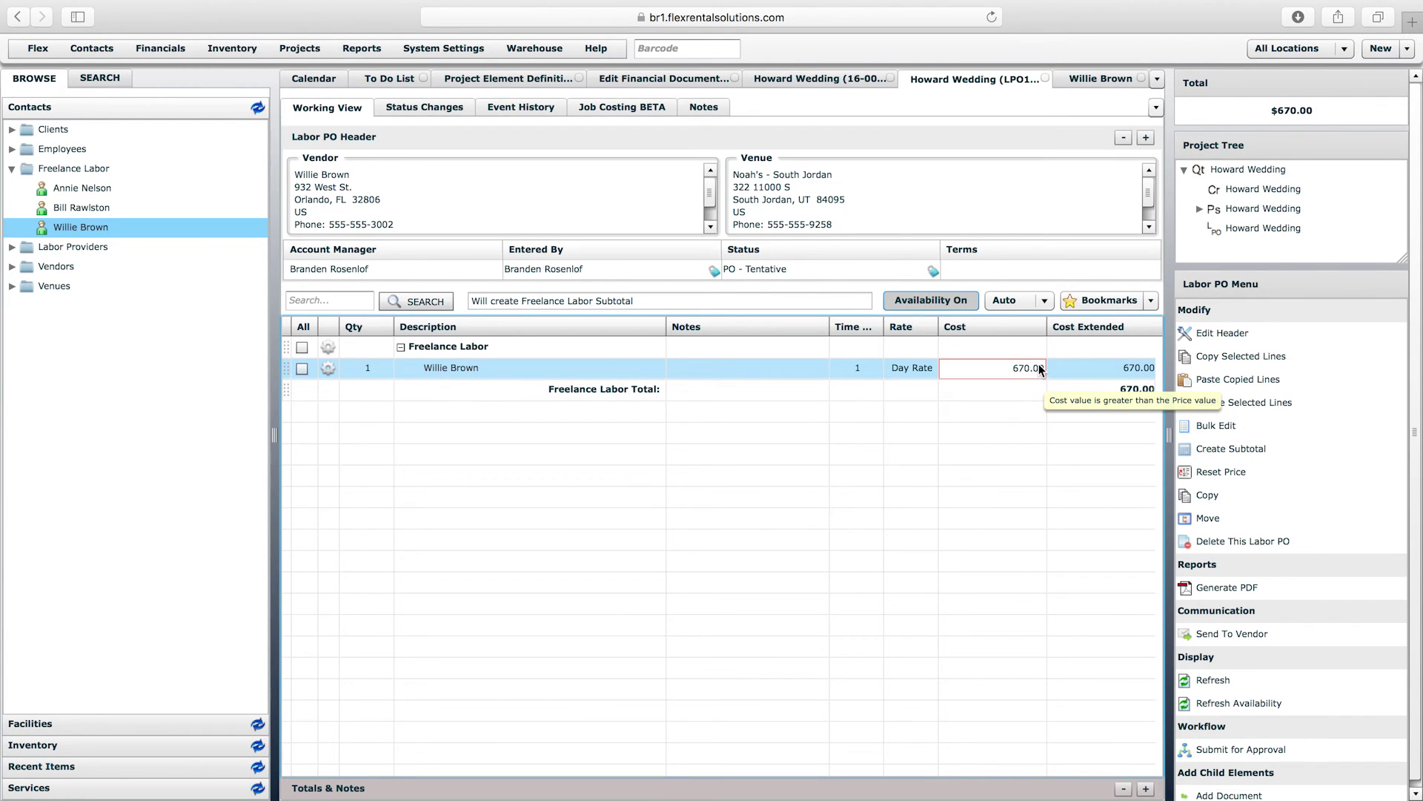
left_click(82, 229)
left_click(1088, 81)
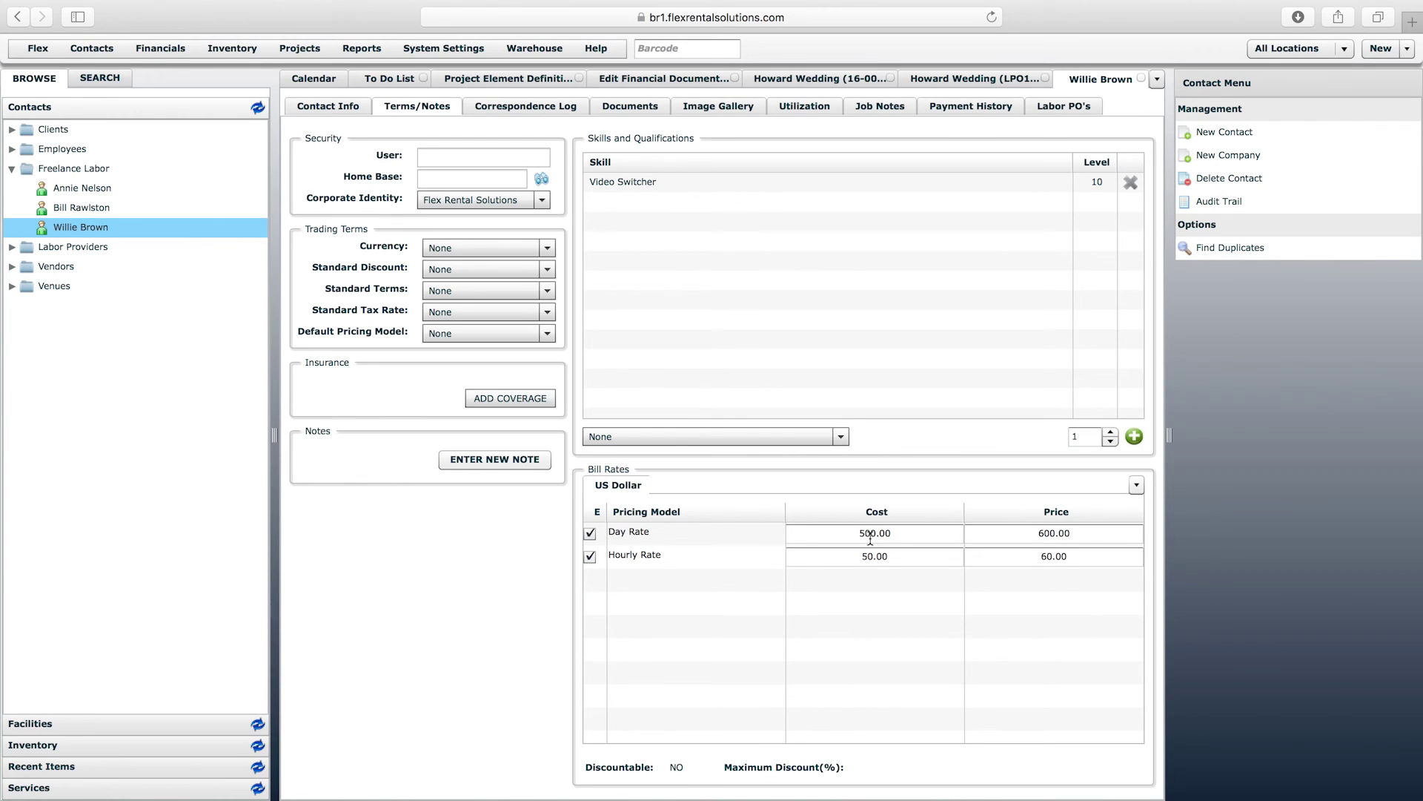
- Go back to the Howard Wedding labor PO showing its 670.00 Freelance Labor total
left_click(974, 75)
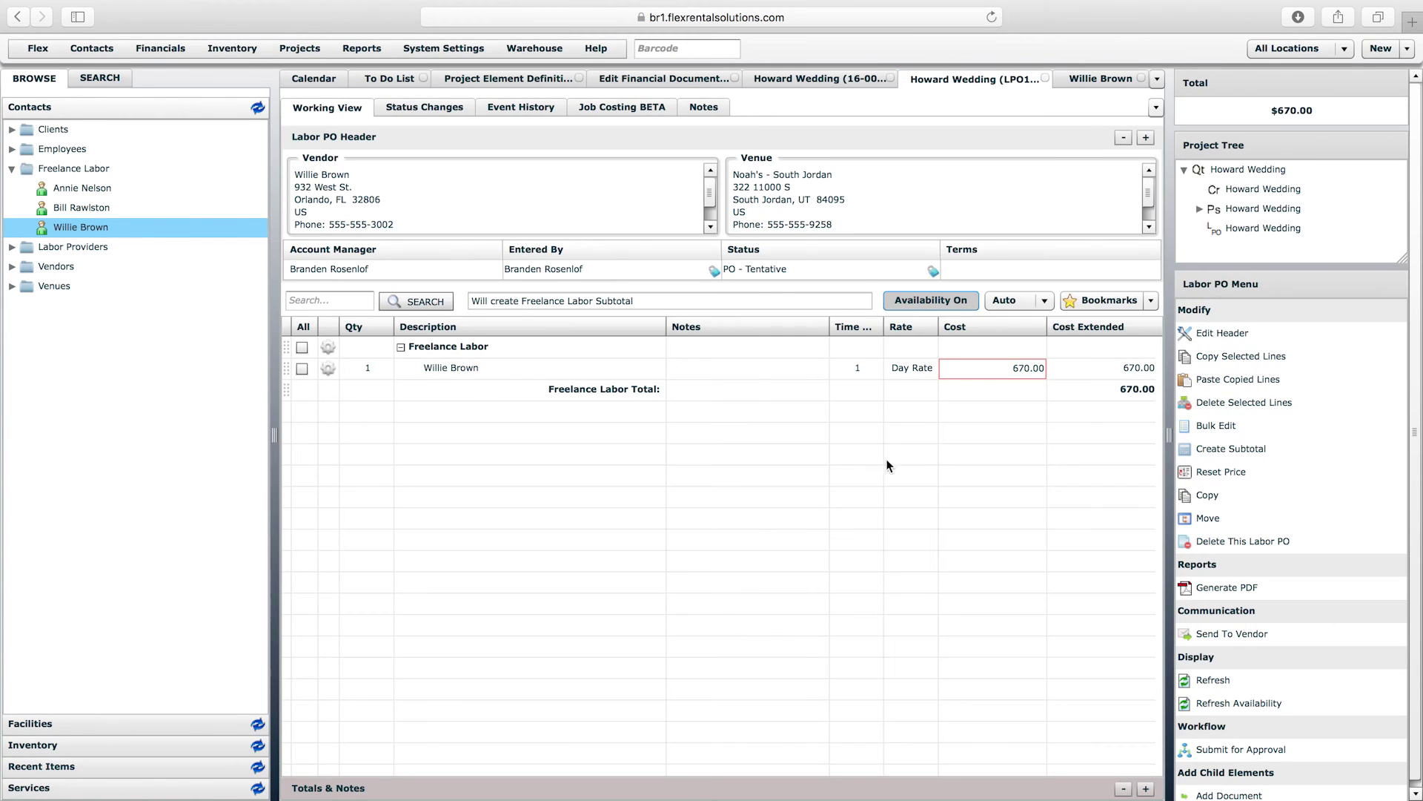
scroll(1290, 726, "down", 1)
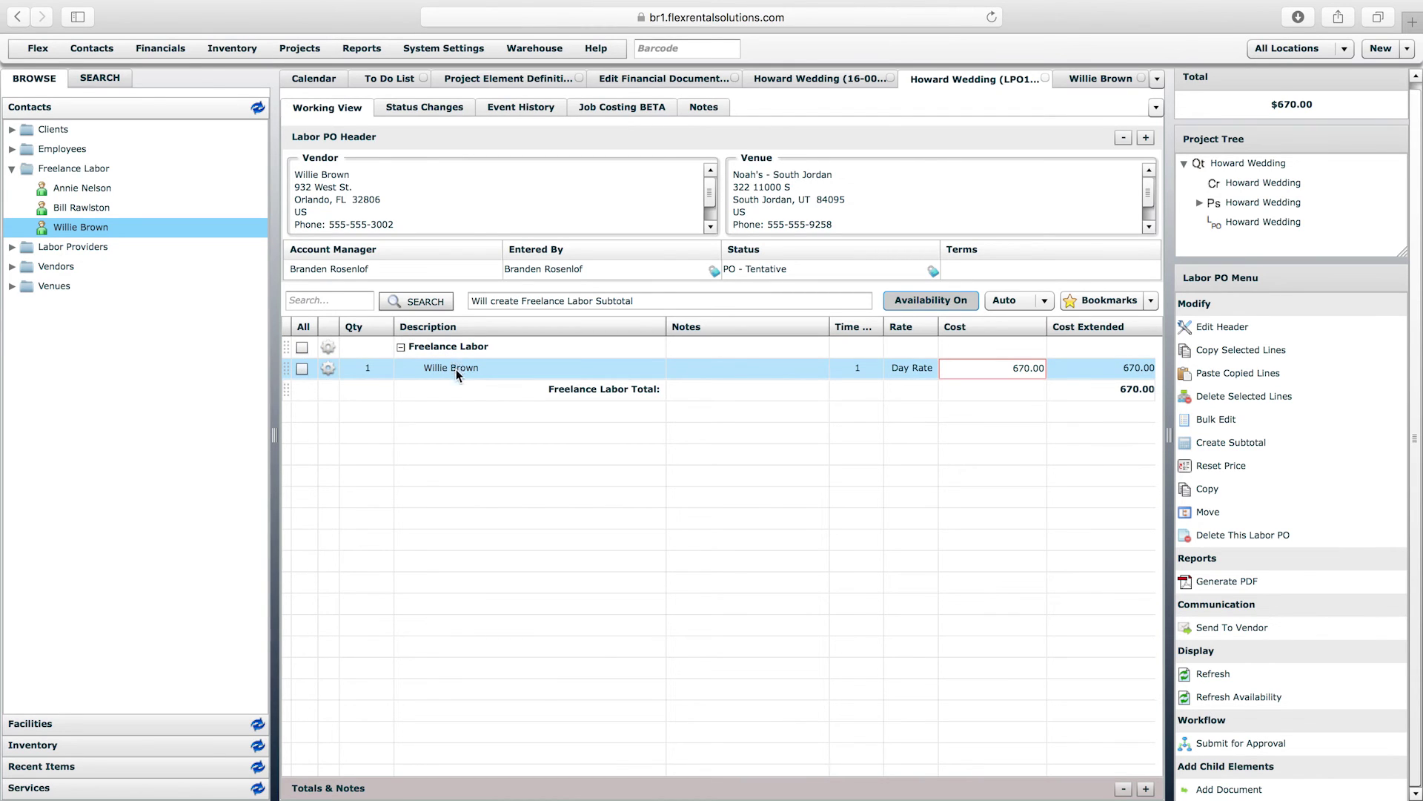
mouse_move(176, 49)
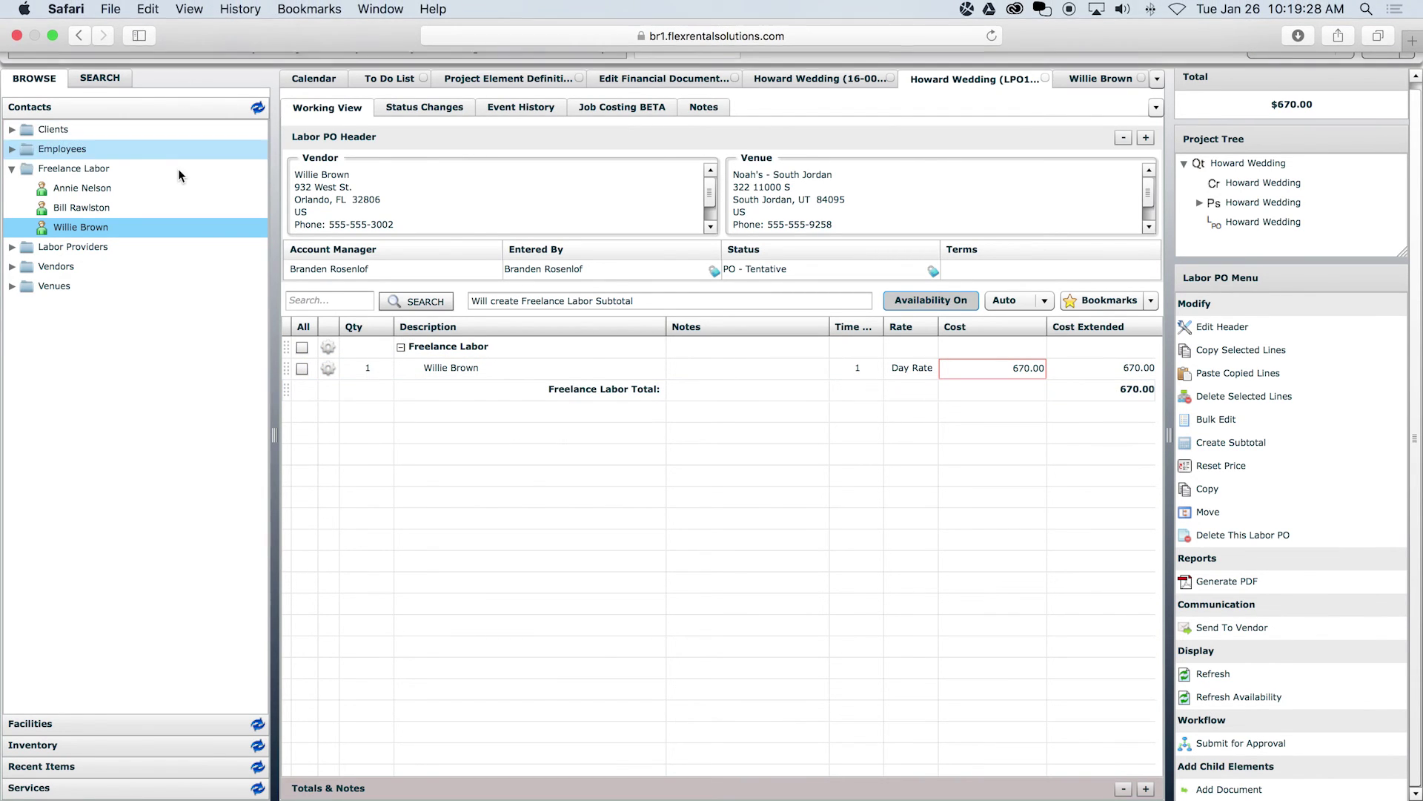
- Review the Rental, Retail and Freelance Labor GL account mappings in Accounting Integration, then return to the PO
left_click(167, 48)
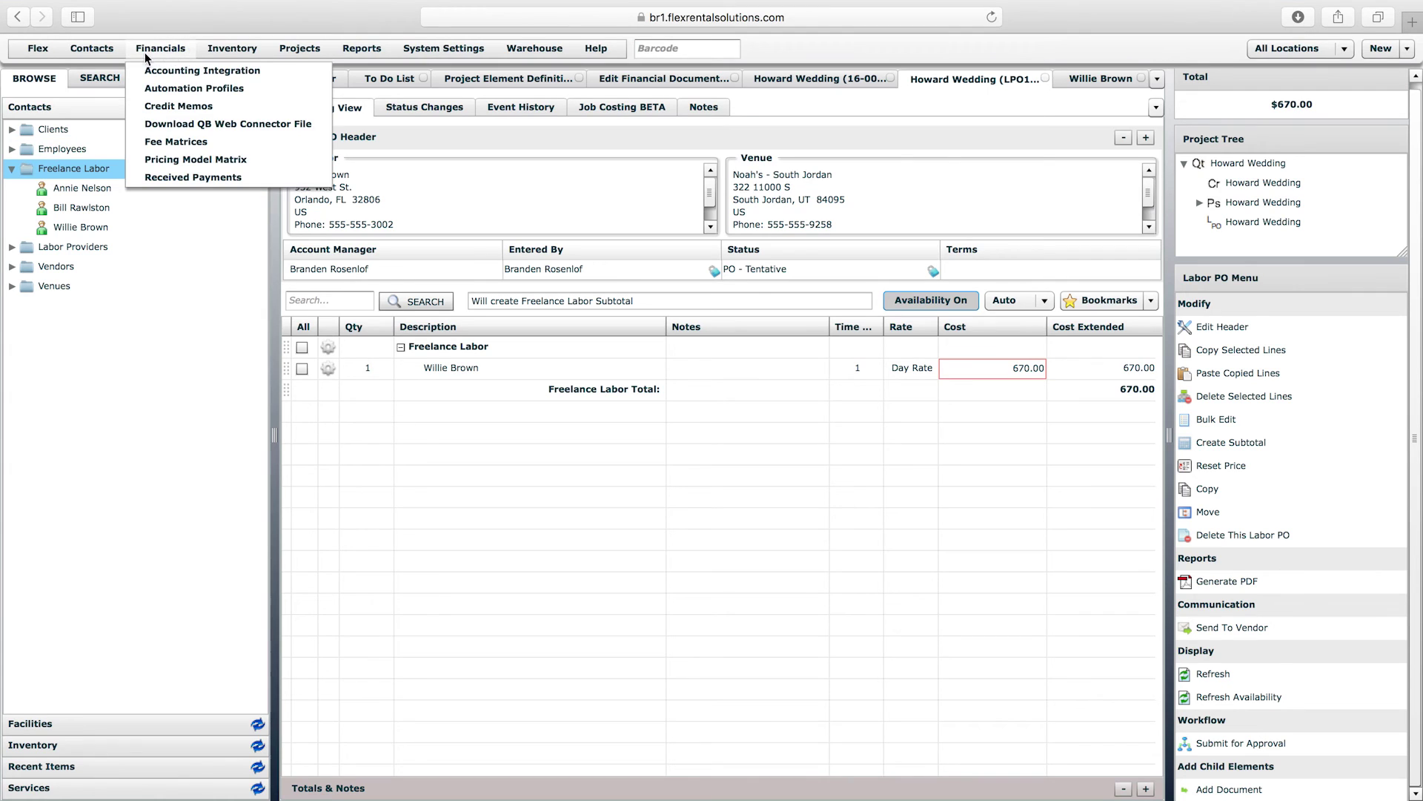
left_click(185, 70)
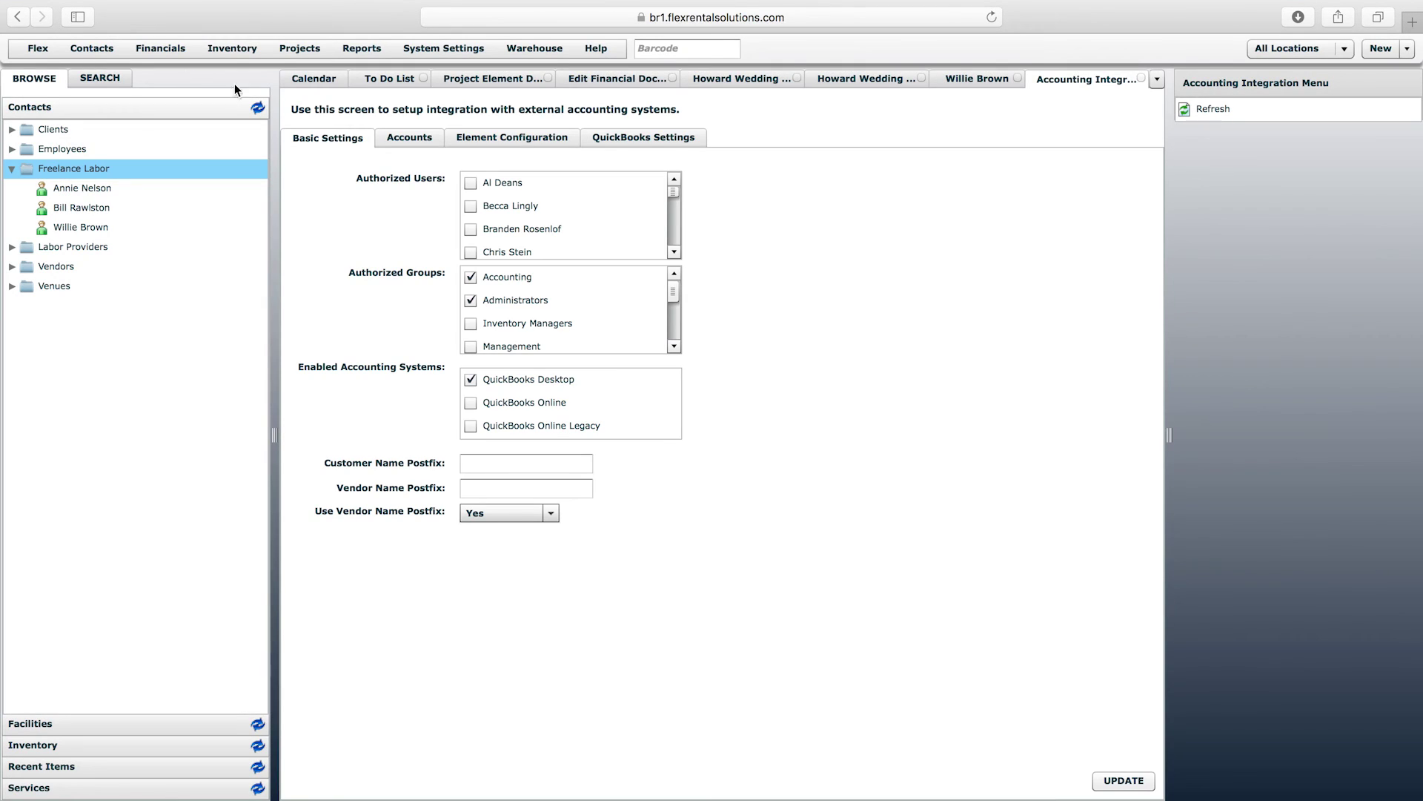
left_click(408, 142)
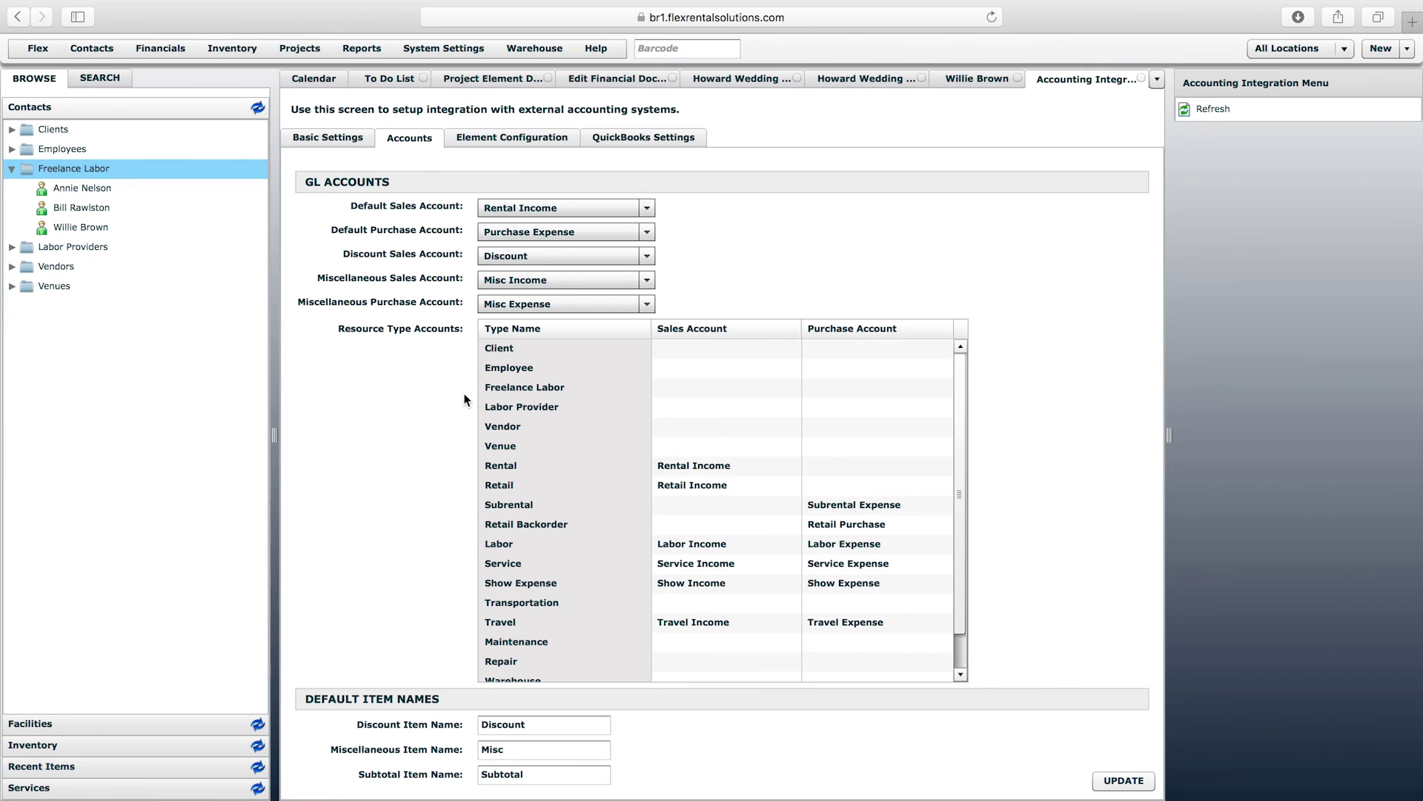
left_click(491, 468)
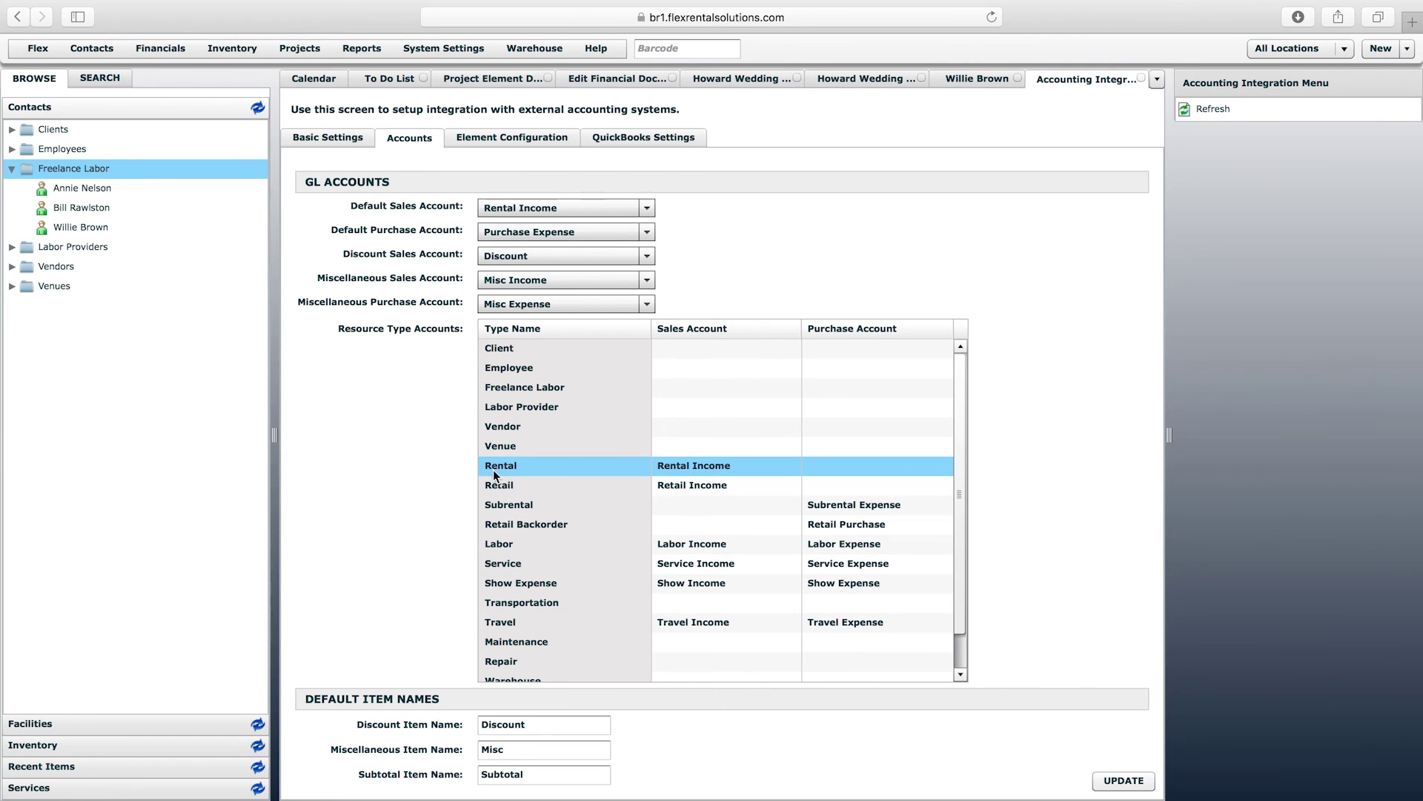
left_click(714, 470)
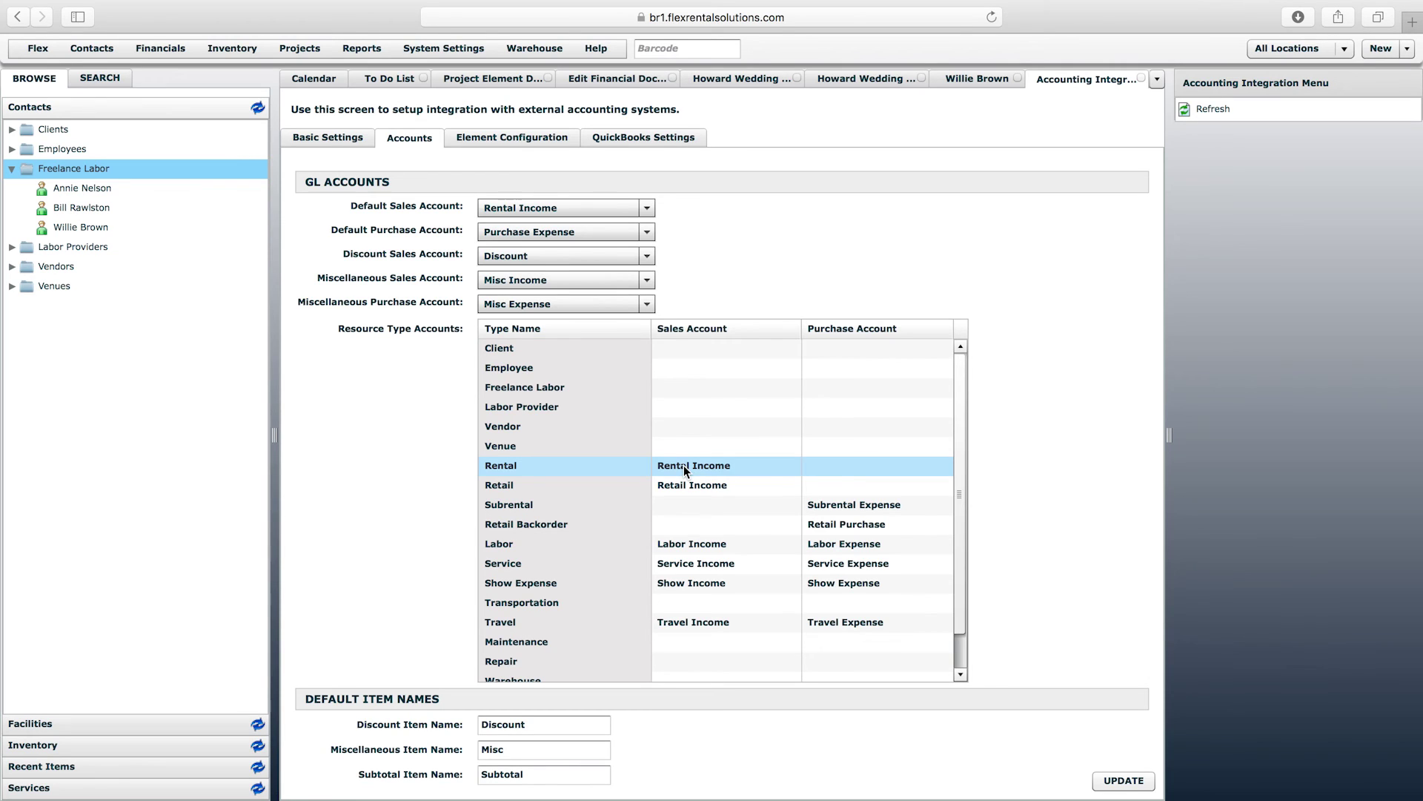
left_click(521, 489)
left_click(671, 491)
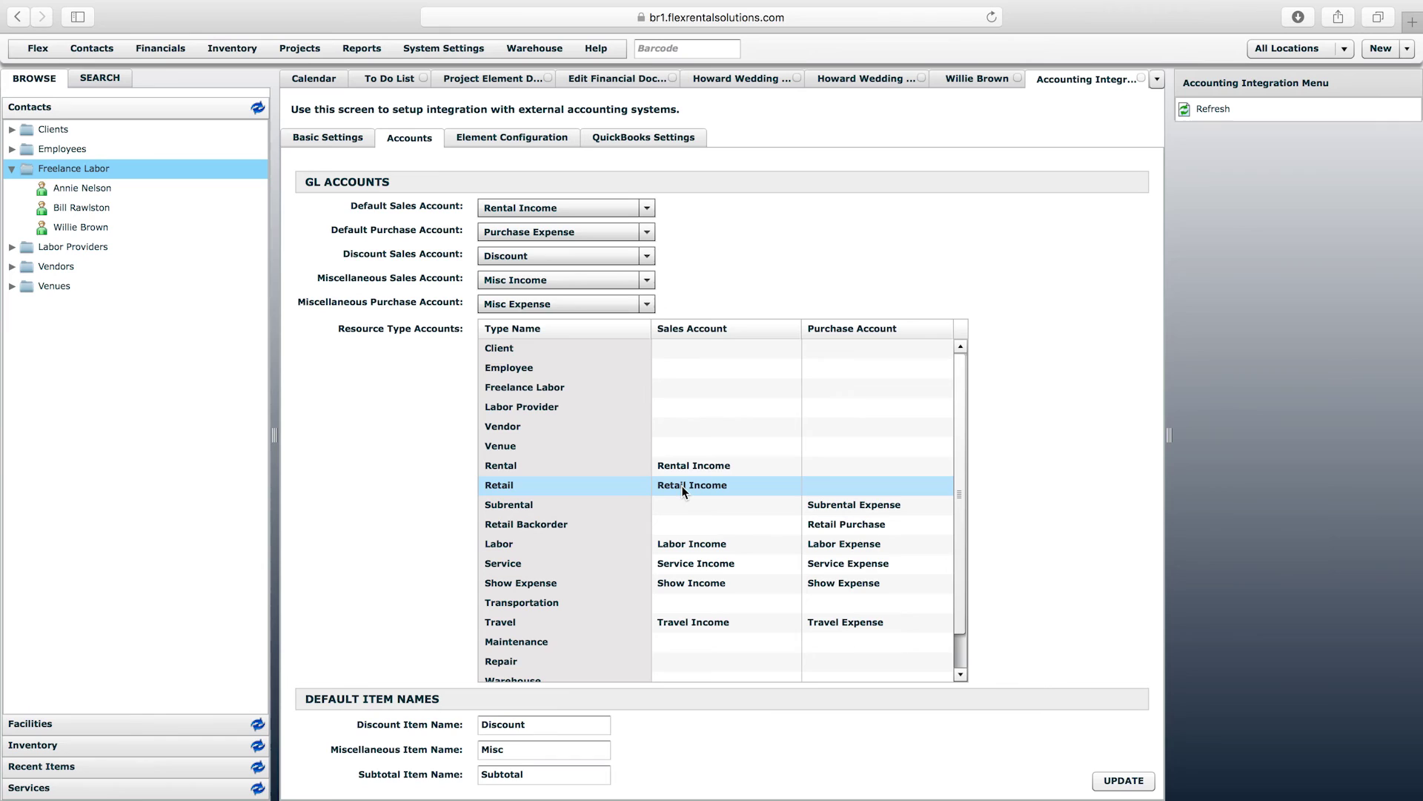
left_click(520, 391)
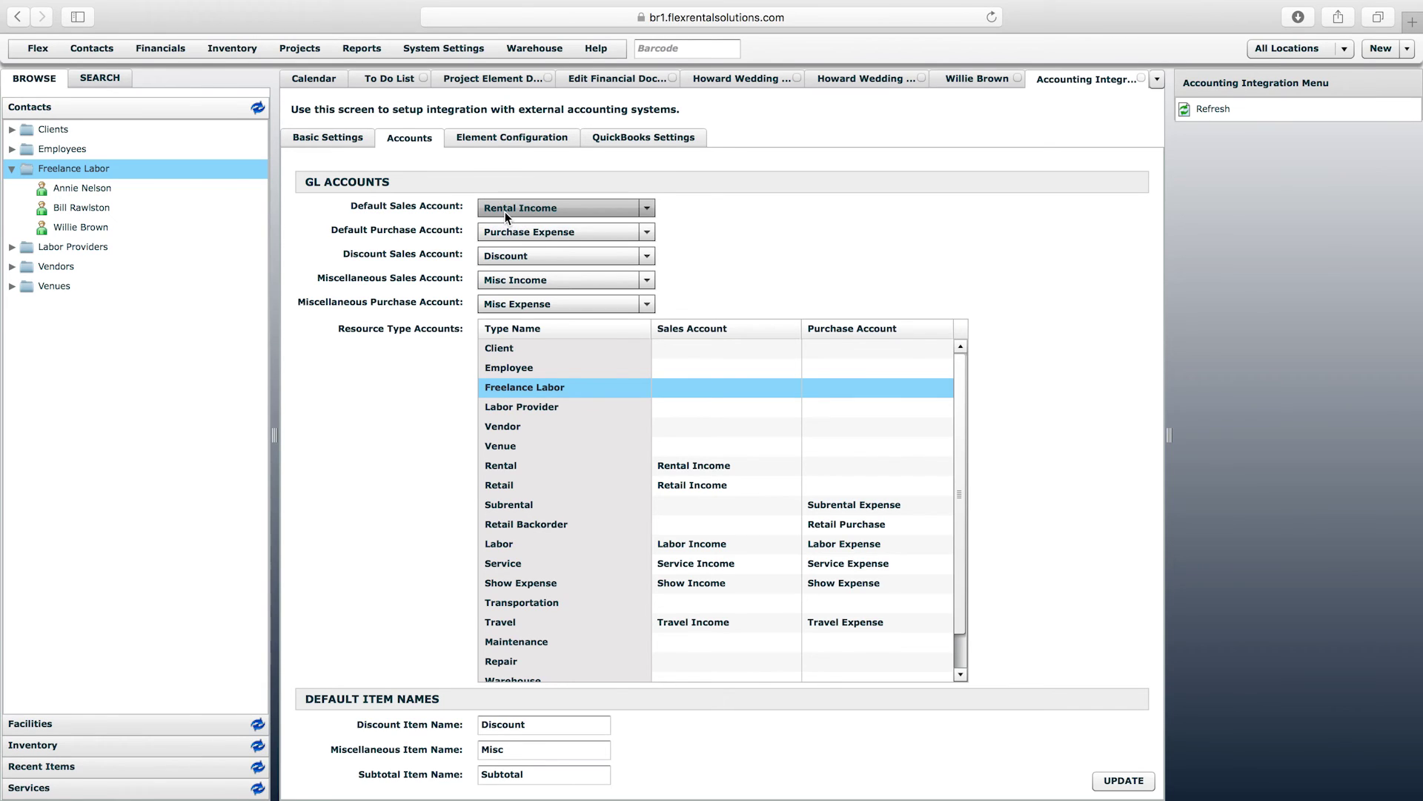
left_click(862, 80)
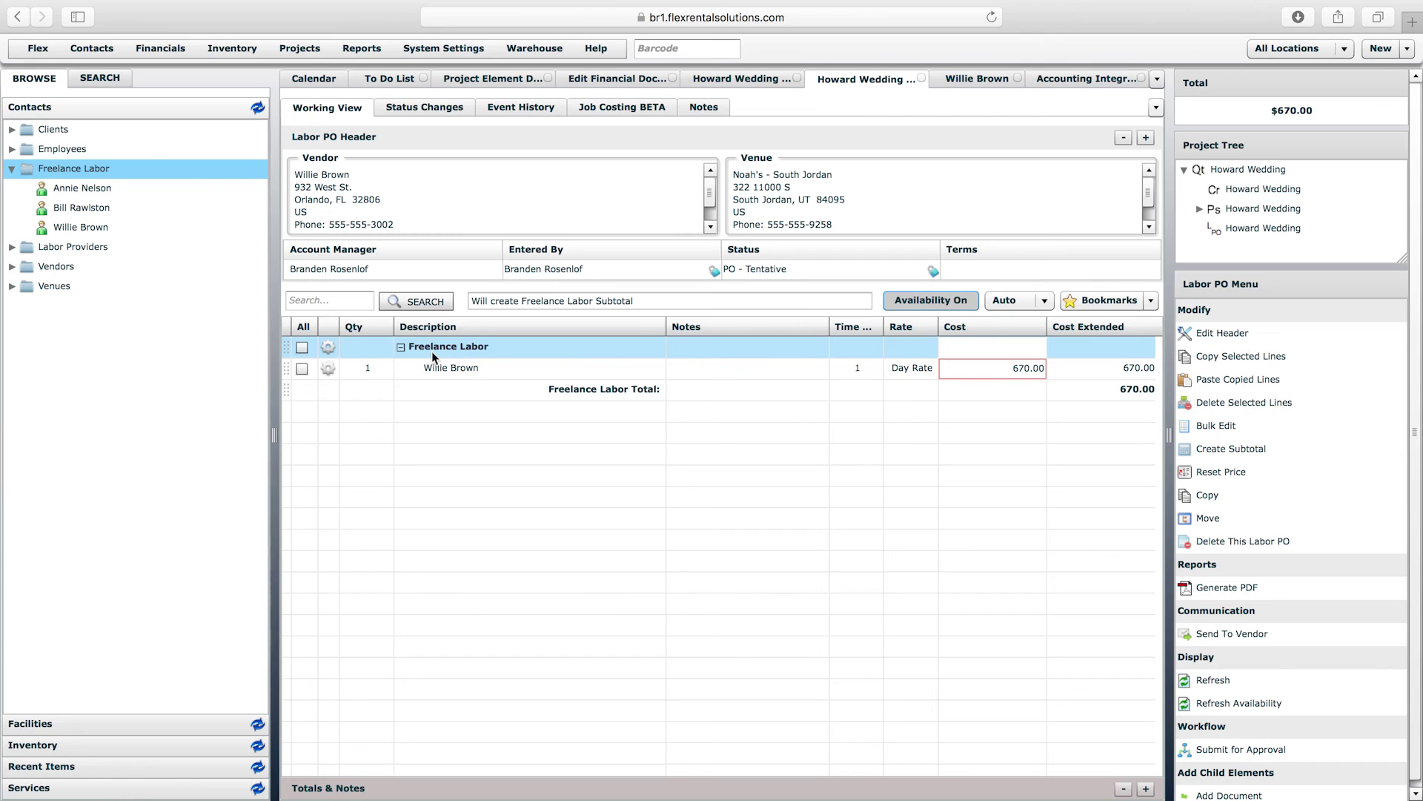
- Read the warning that the 670.00 cost exceeds the price, then reopen the Accounting Integration accounts
mouse_move(1020, 366)
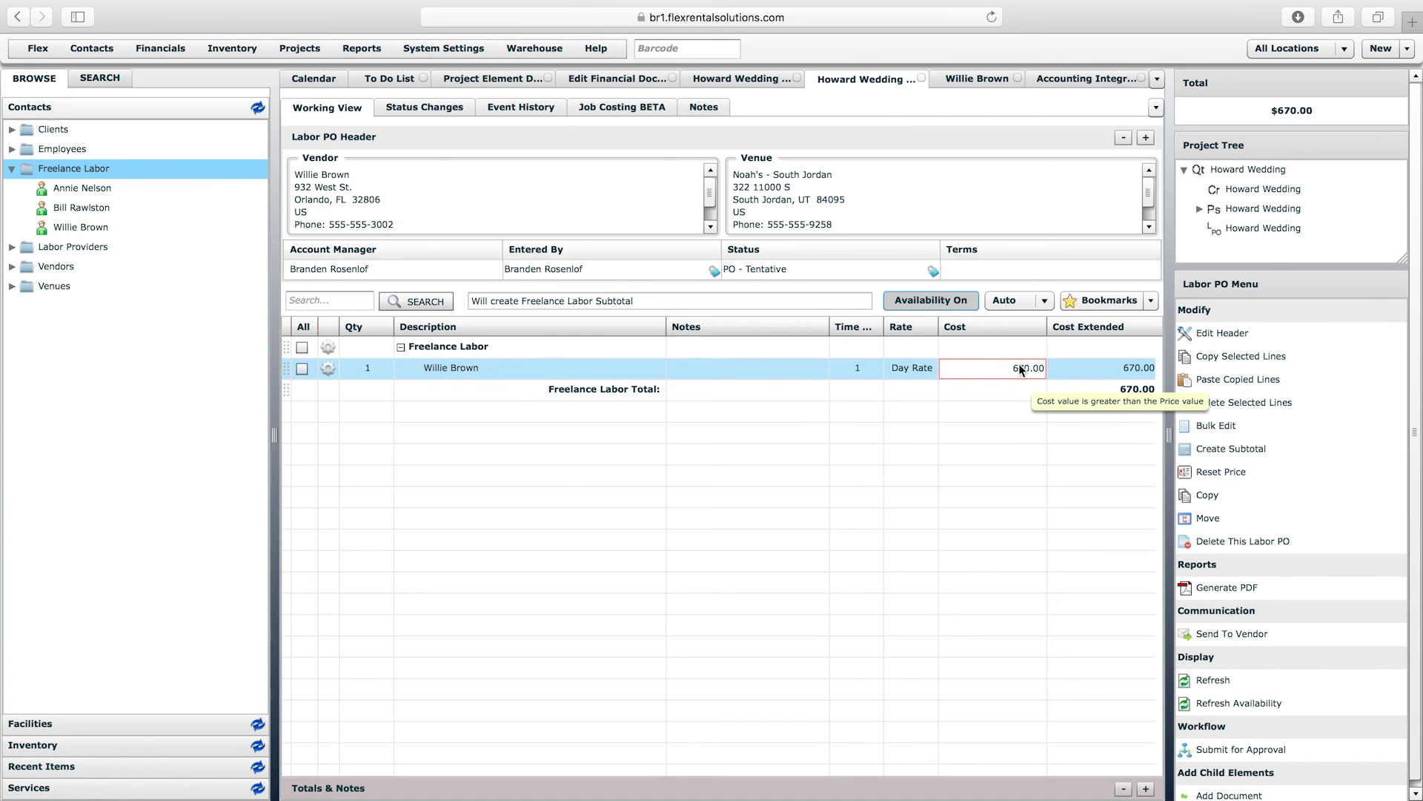
left_click(1089, 81)
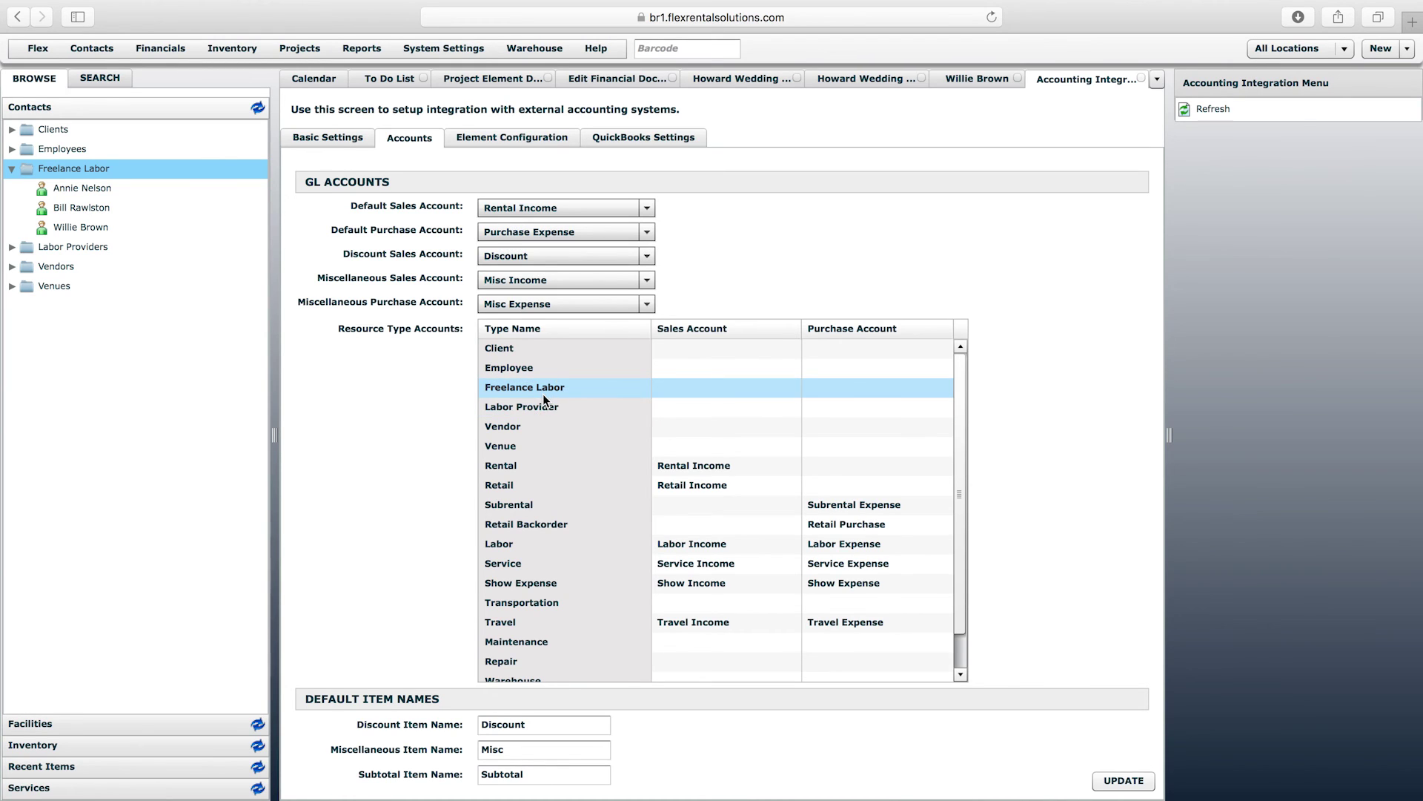
- Set the Freelance Labor sales account to Labor Income
left_click(705, 389)
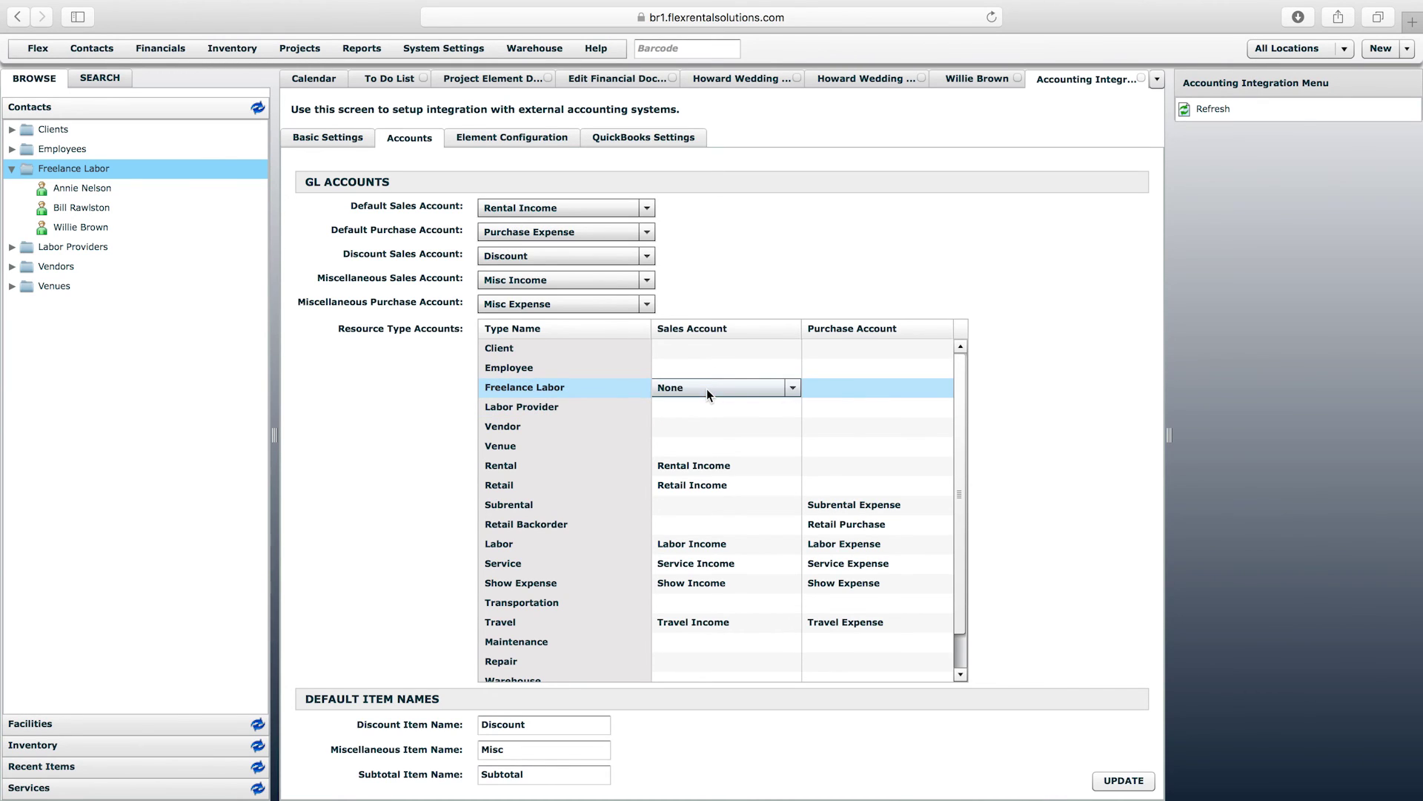
left_click(792, 390)
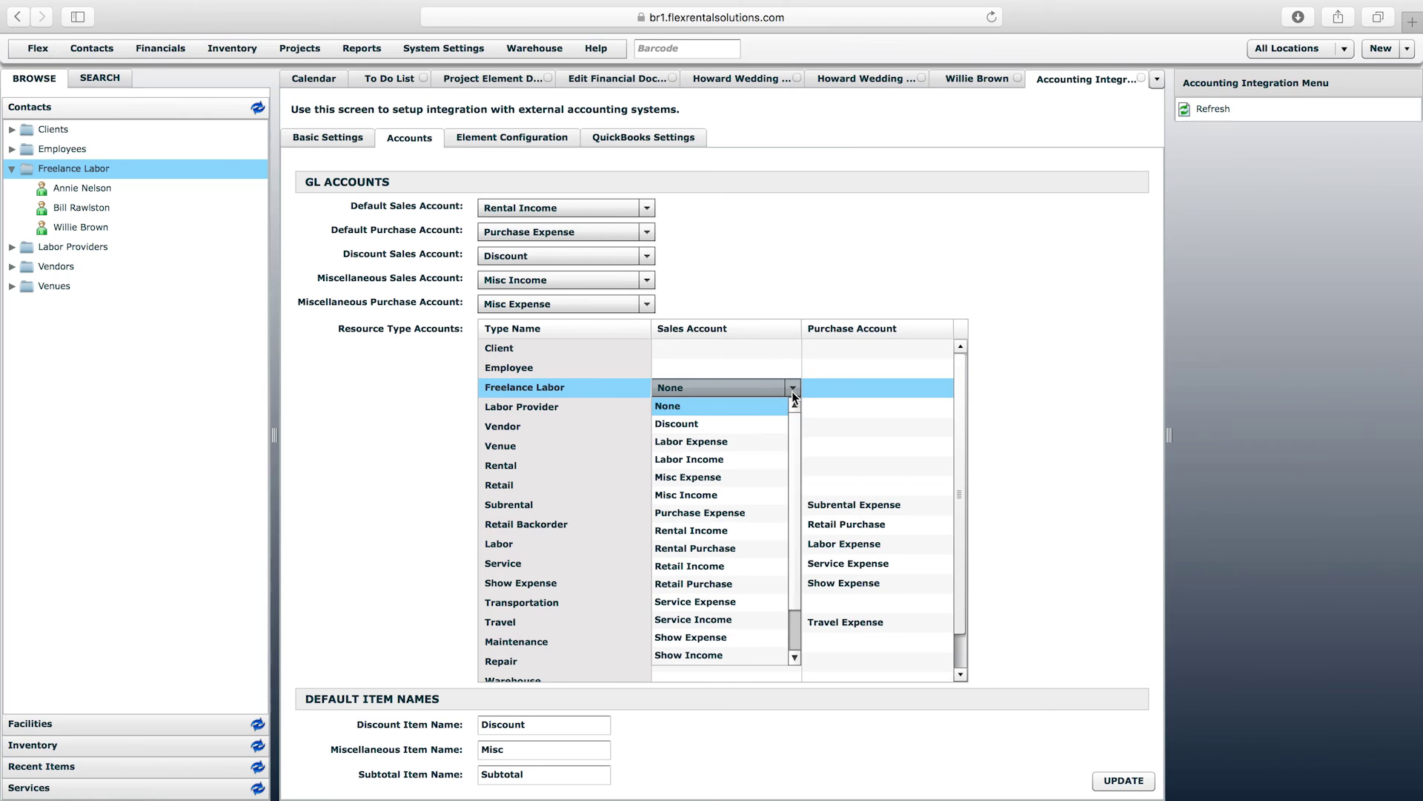
mouse_move(795, 443)
left_mouse_down()
mouse_move(794, 492)
mouse_move(795, 437)
left_mouse_up()
left_click(800, 532)
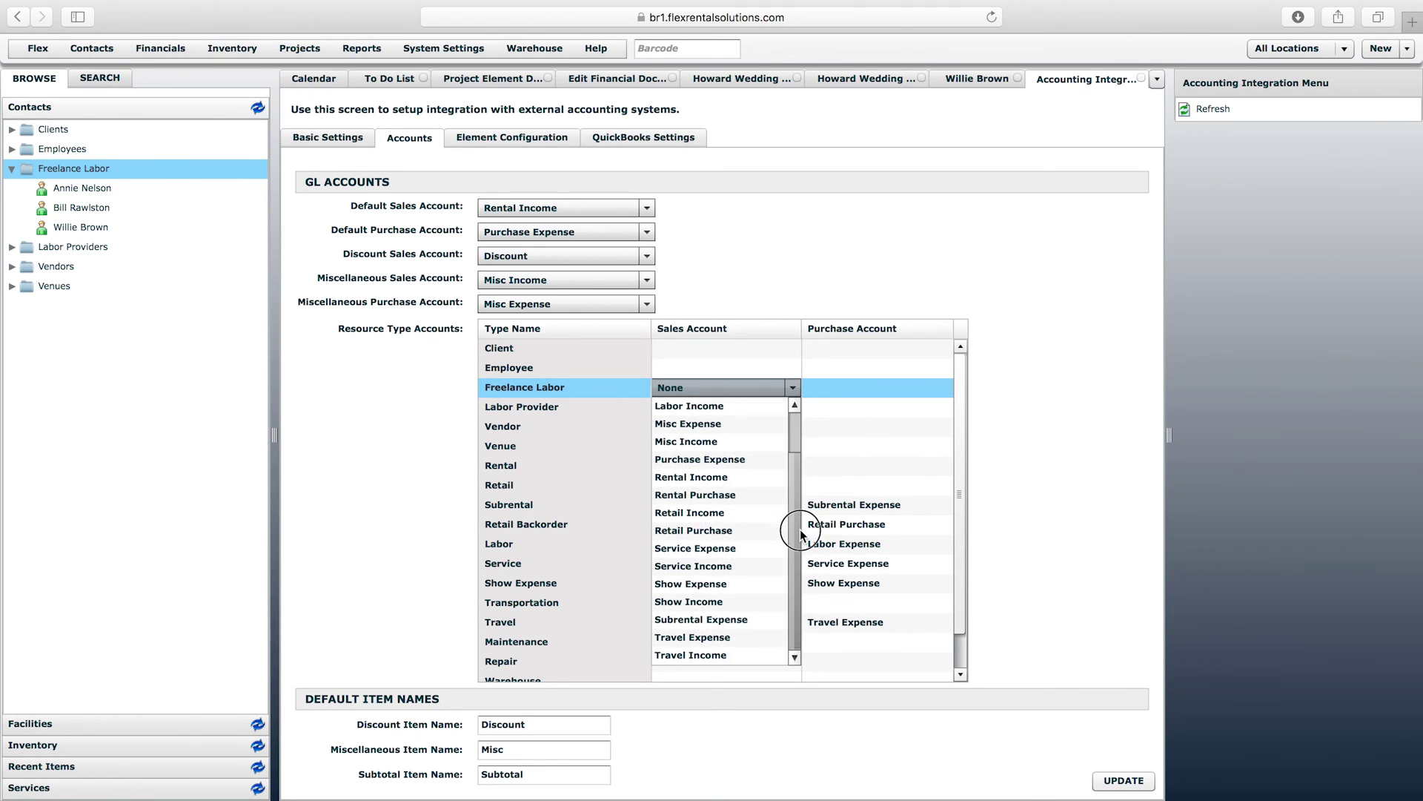
left_click_drag(800, 533, 801, 485)
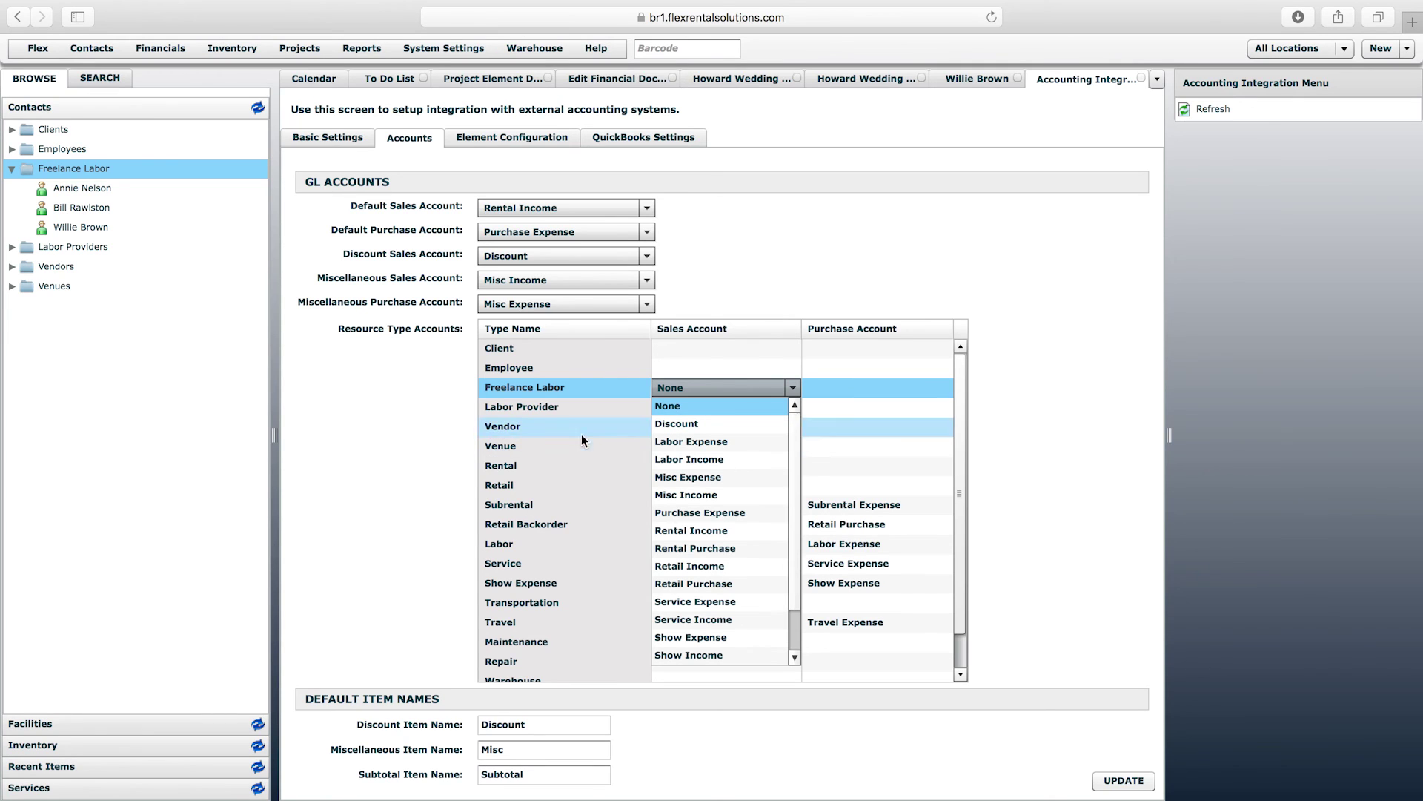
left_click(682, 459)
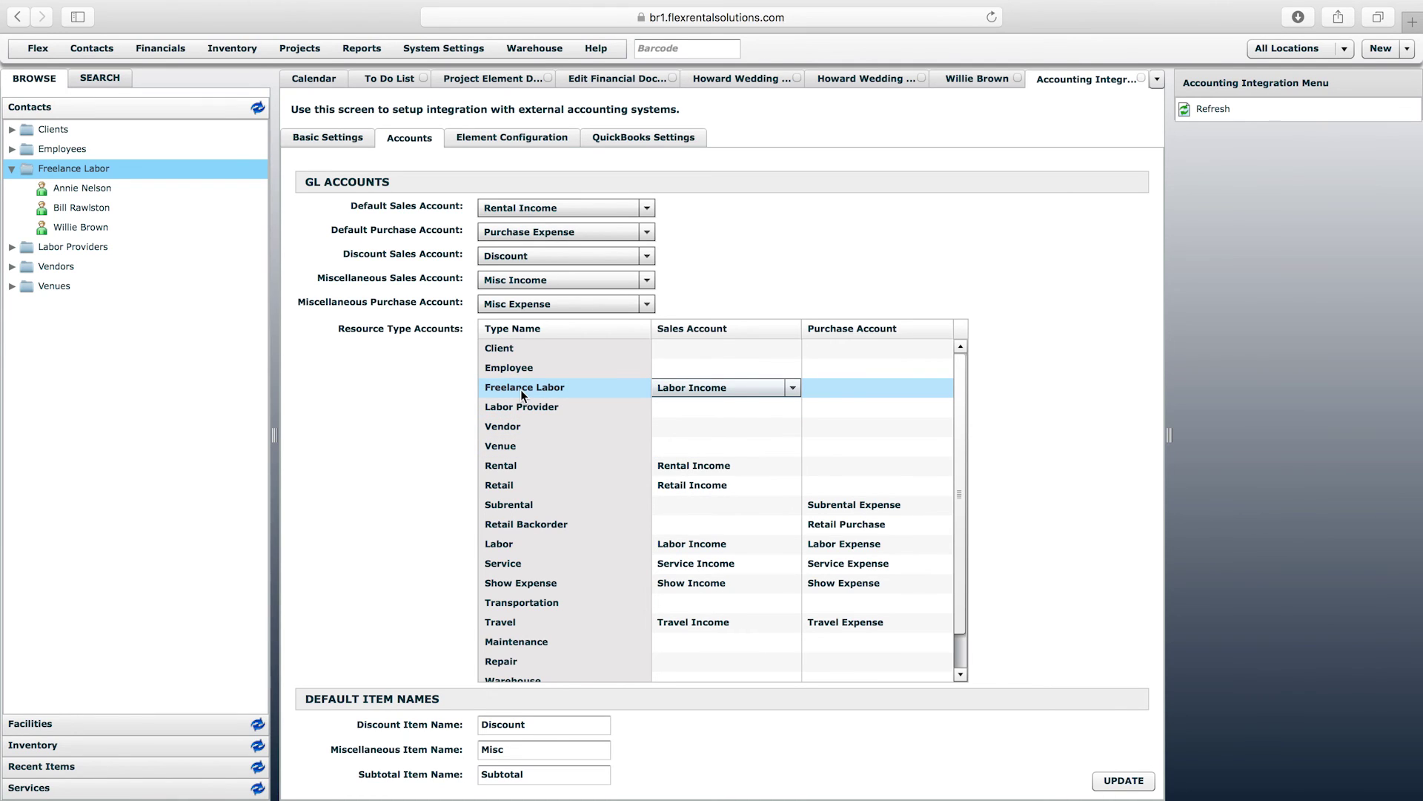
- Set Labor Provider and Employee sales accounts to Labor Income and save the mappings
left_click(697, 407)
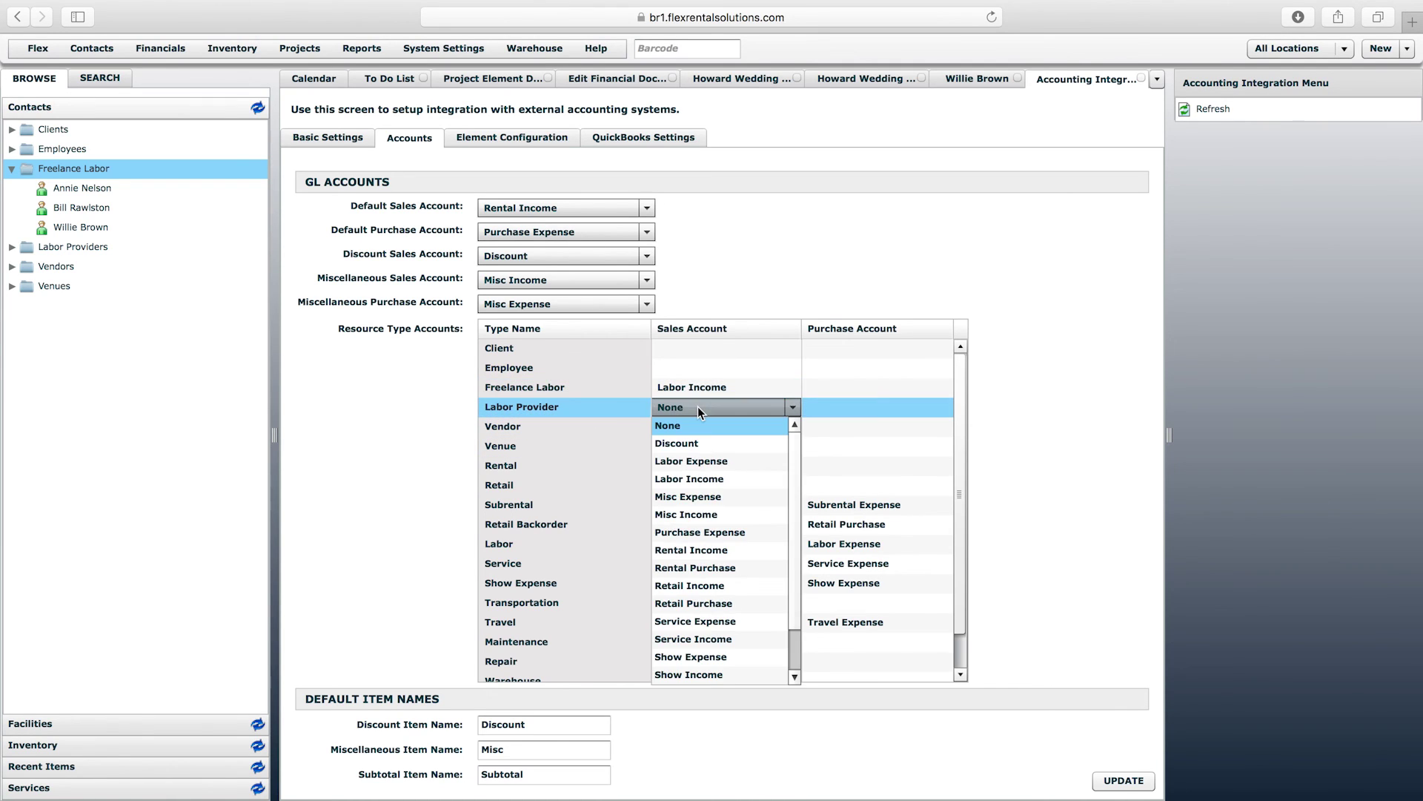
left_click(679, 478)
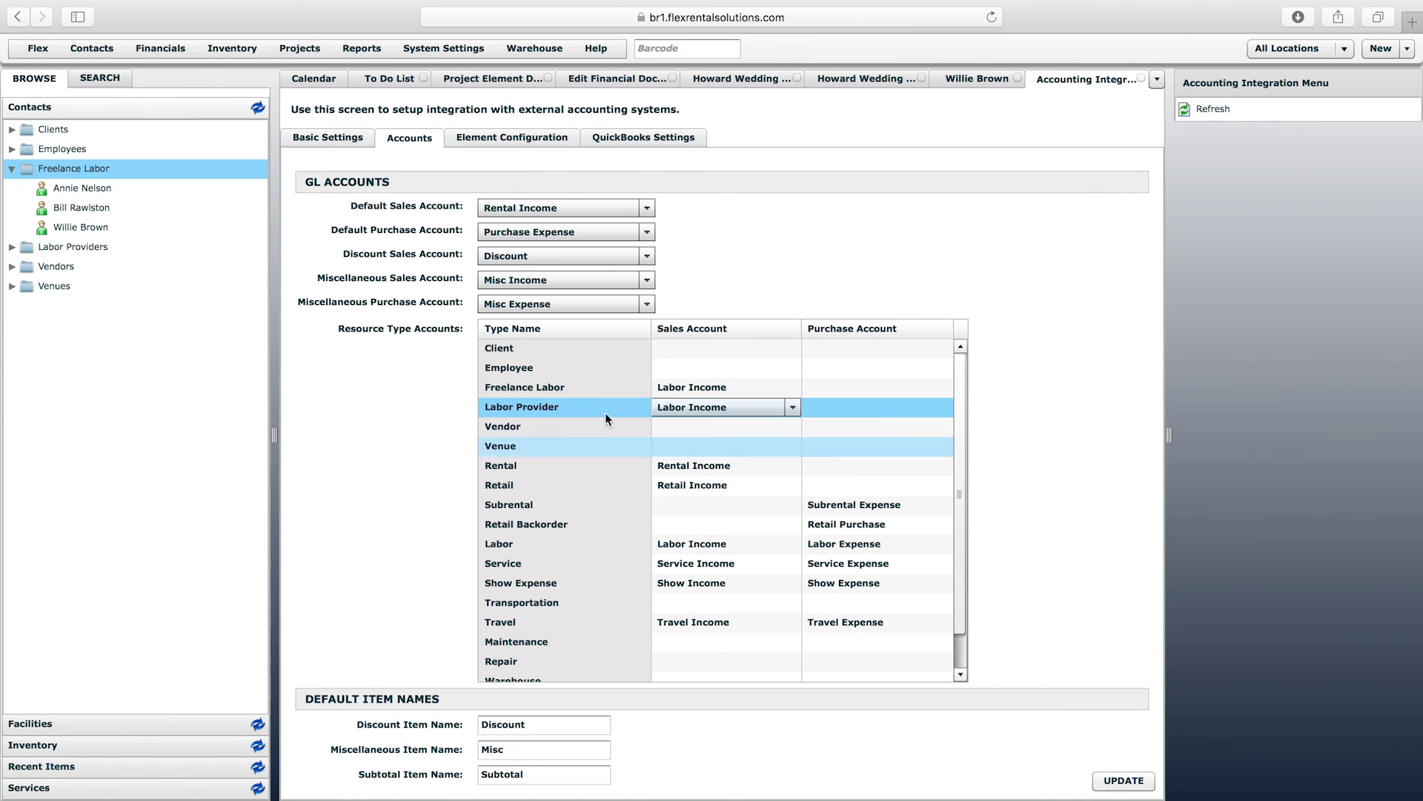
left_click(714, 367)
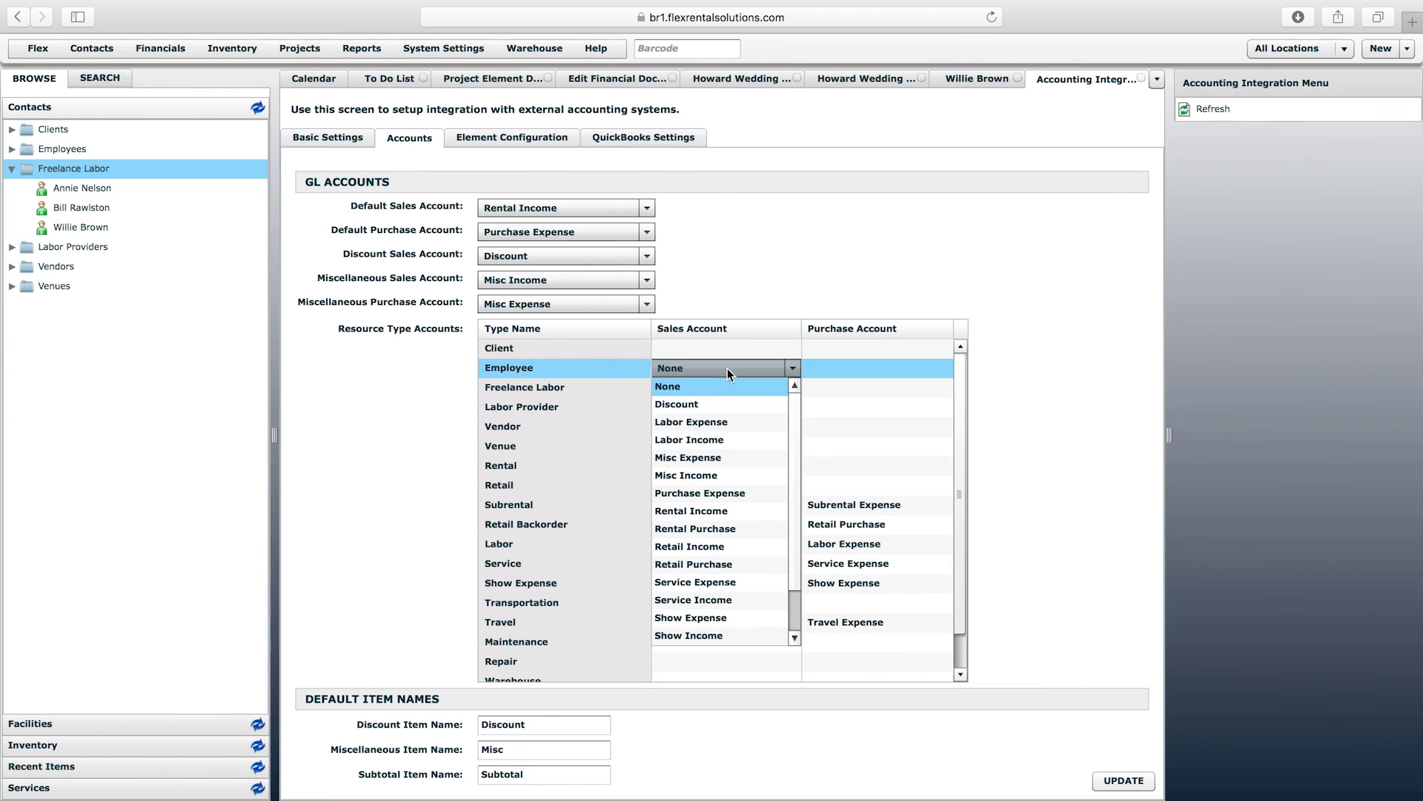
left_click(707, 443)
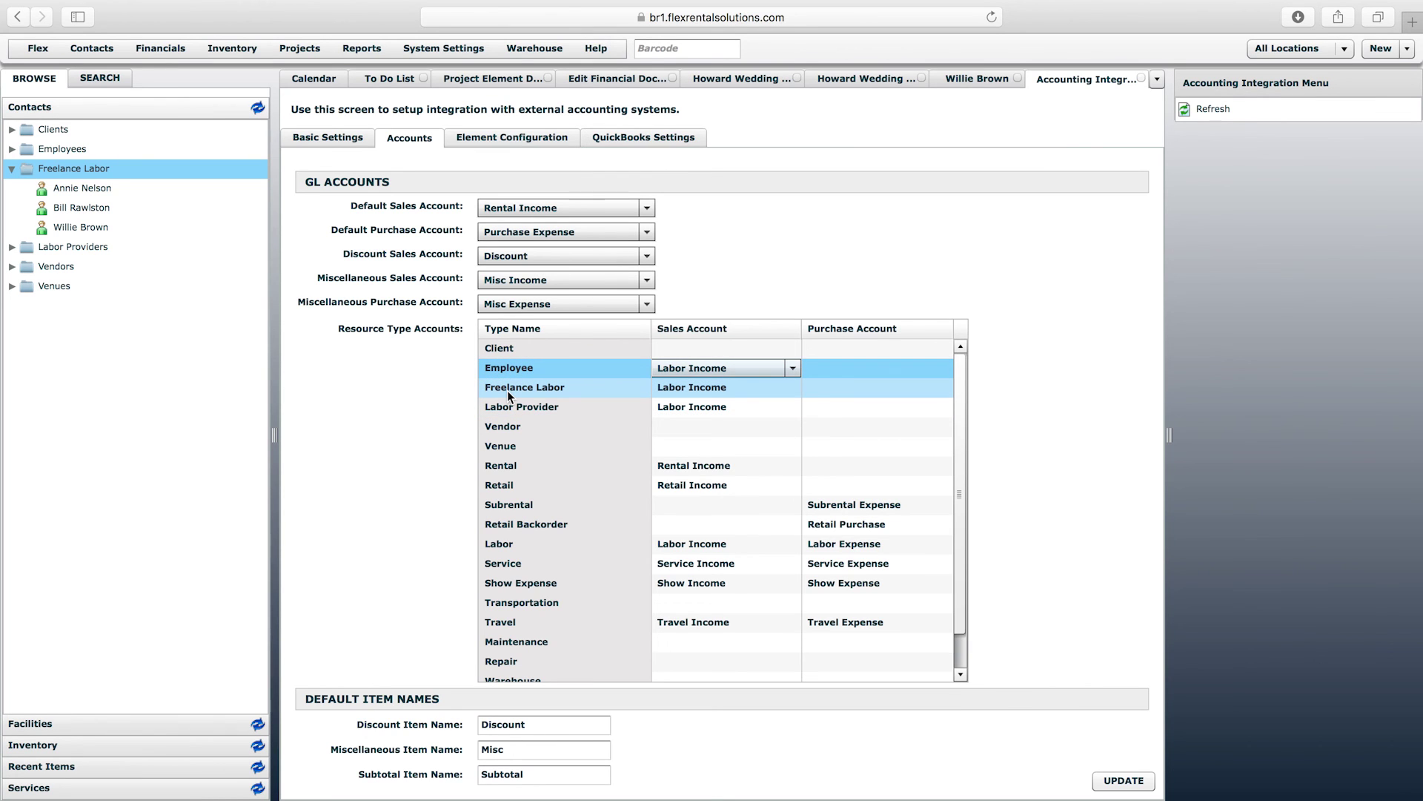
left_click(385, 392)
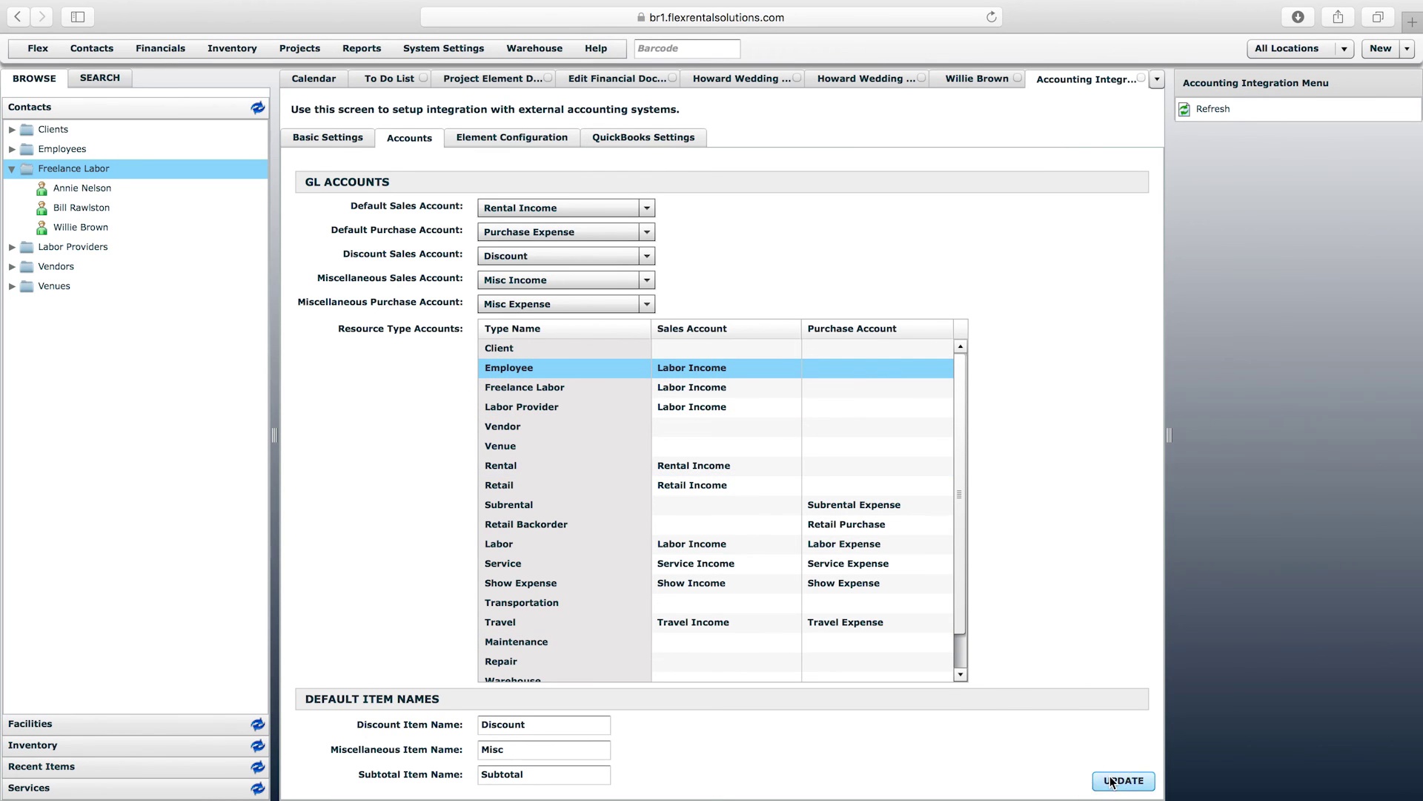
left_click(1110, 781)
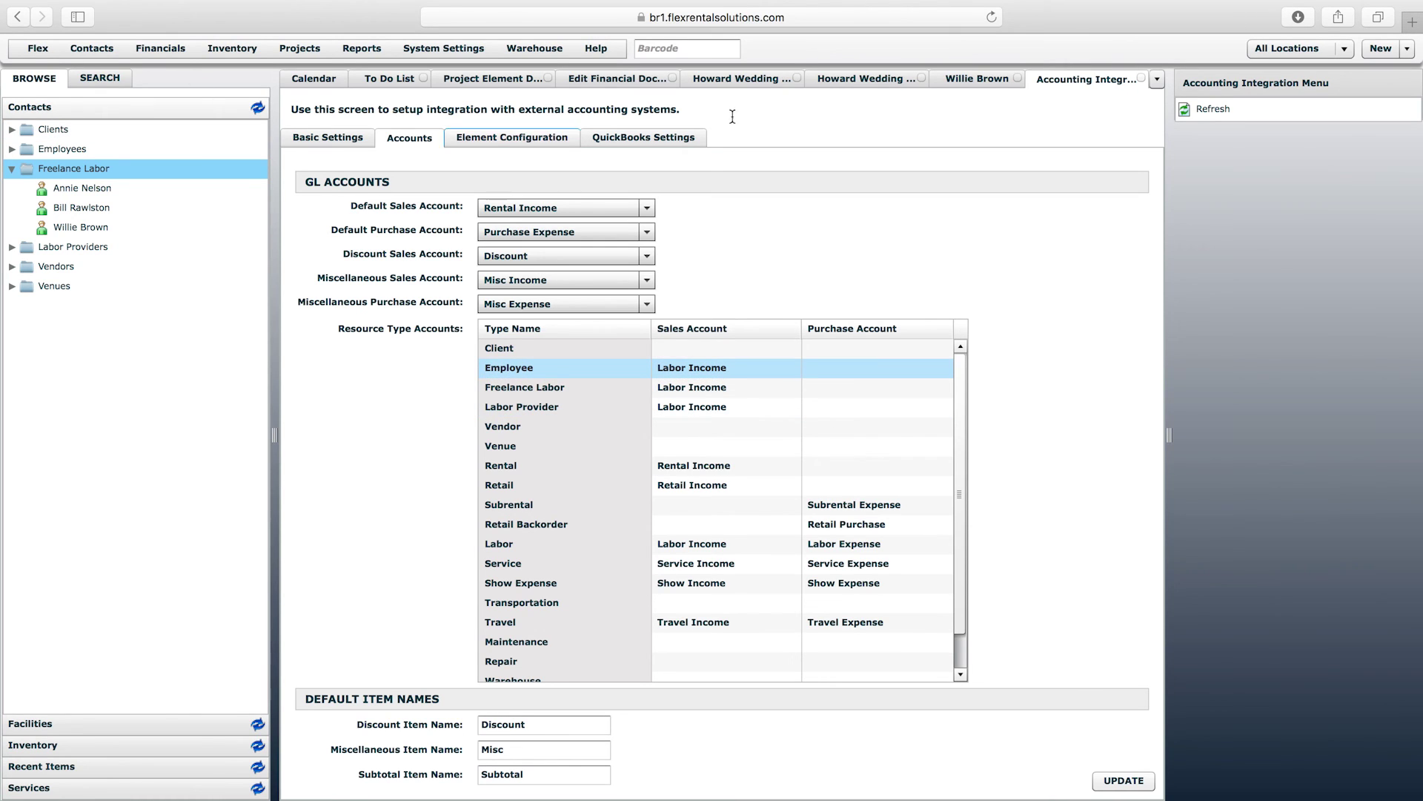
- From the Howard Wedding PO, reopen Accounting Integration and bring up the Project Elements definitions list
left_click(852, 78)
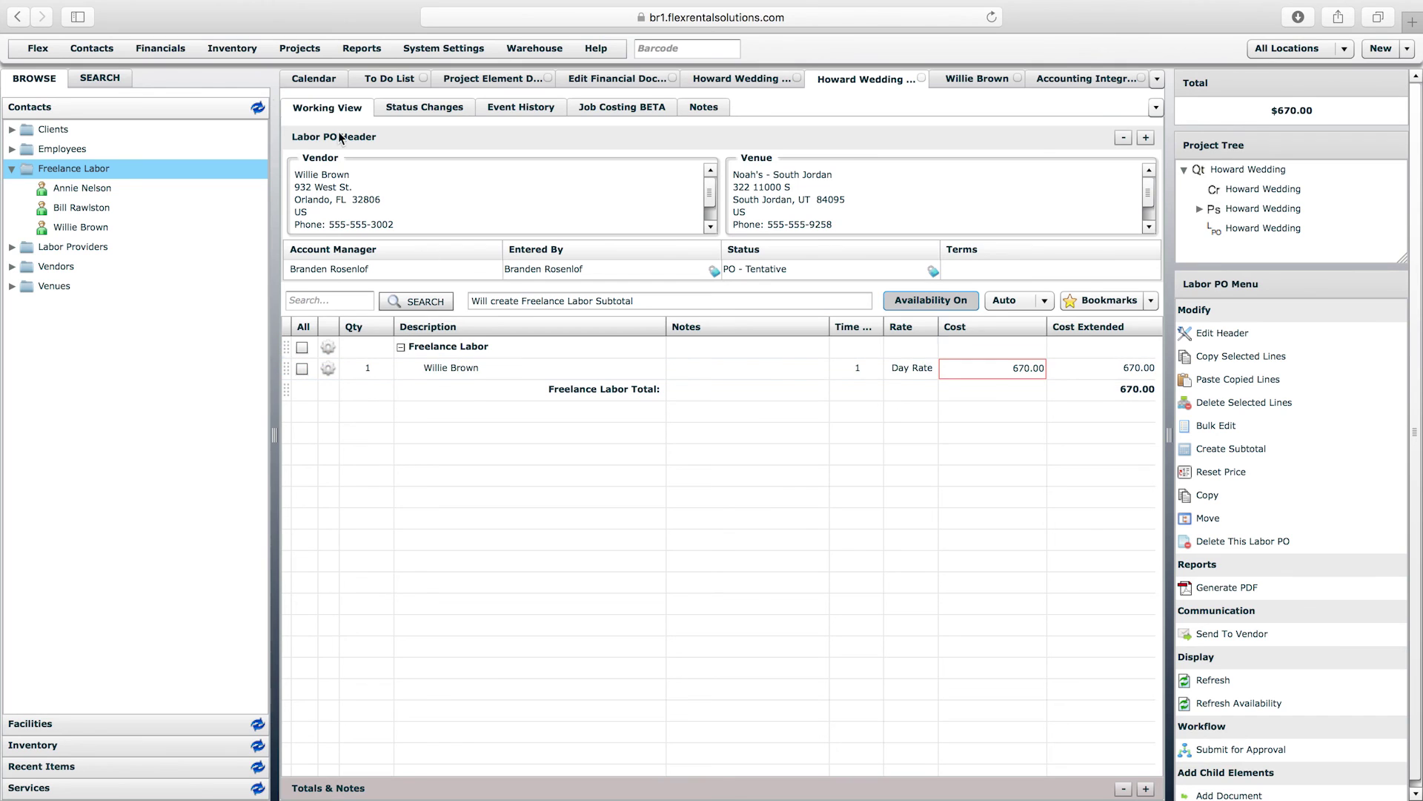
left_click(167, 51)
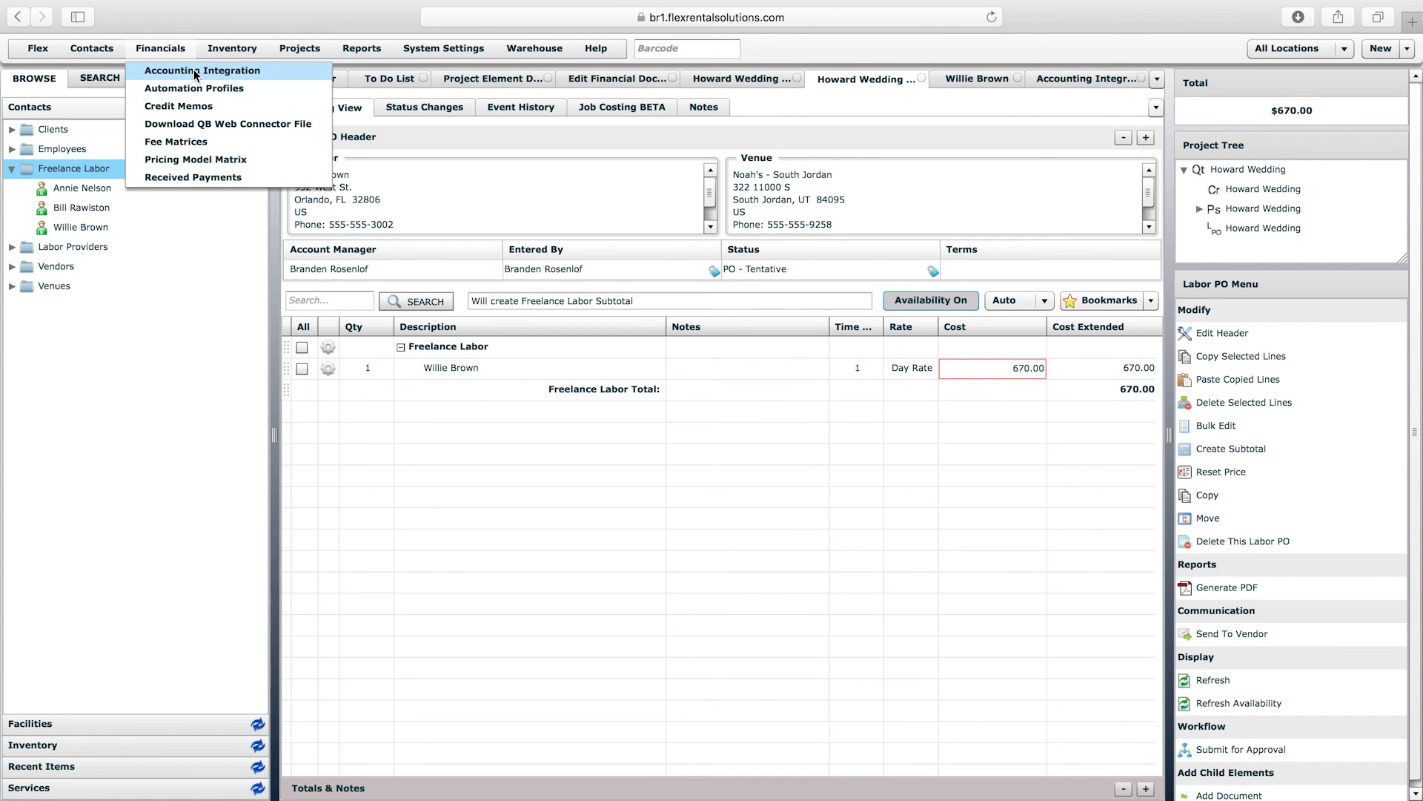
left_click(194, 70)
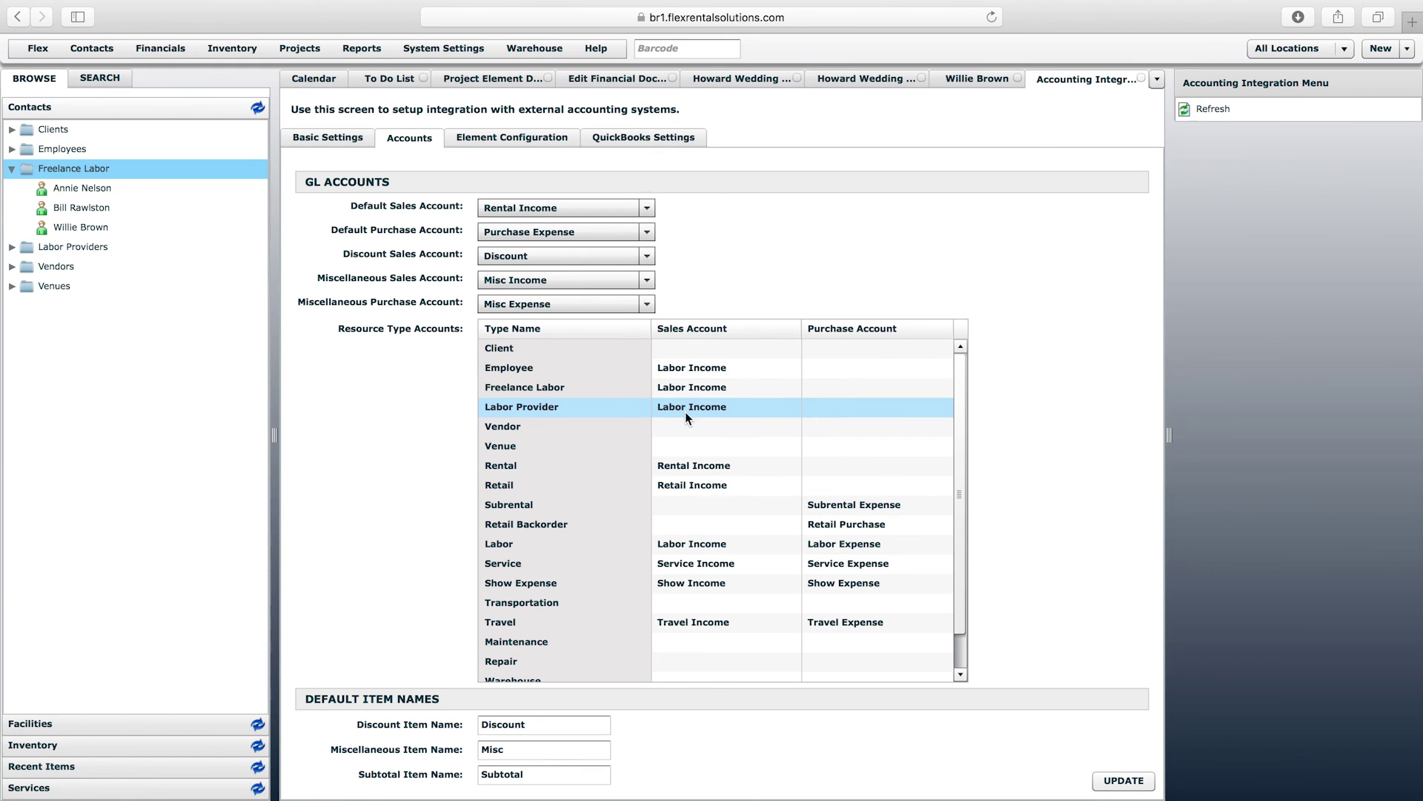
left_click(308, 49)
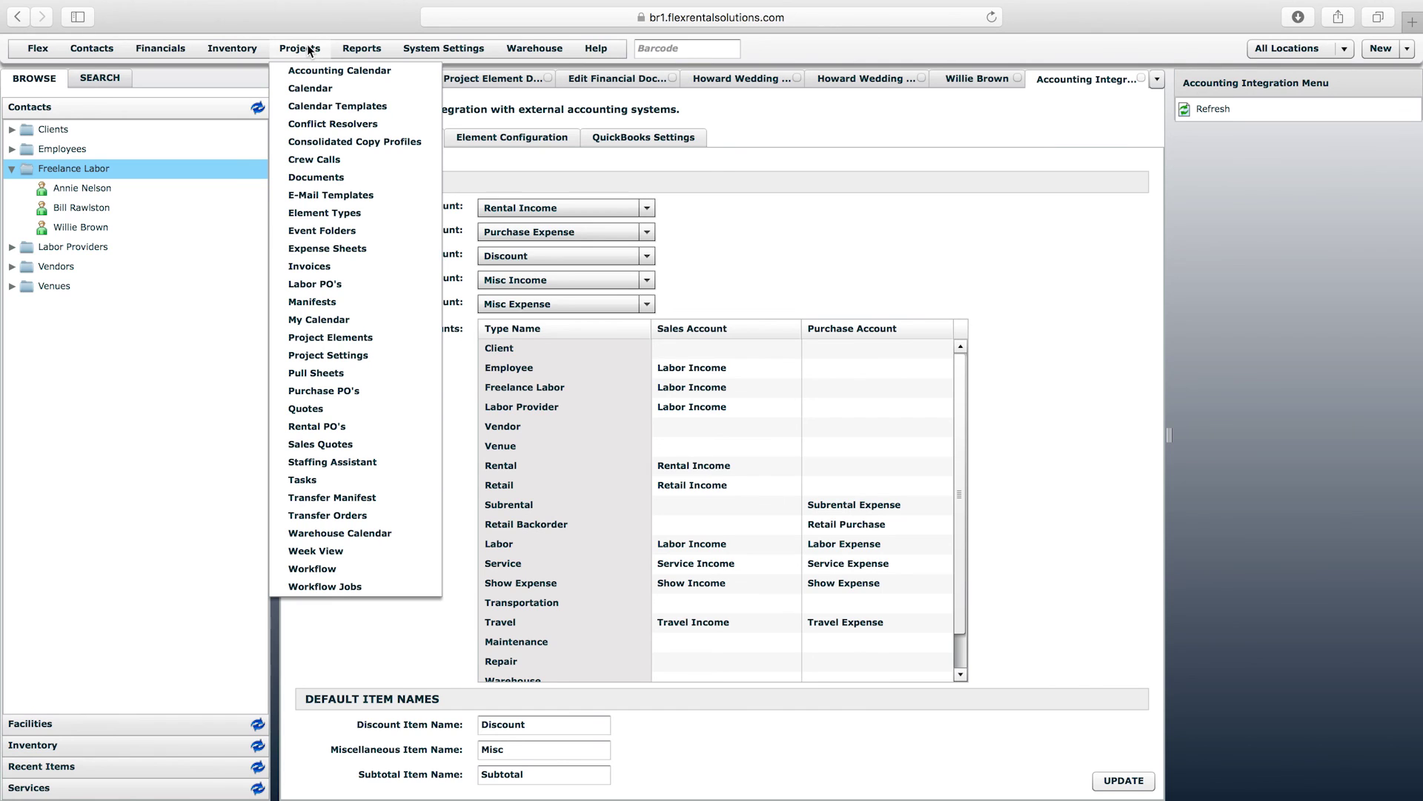
left_click(345, 339)
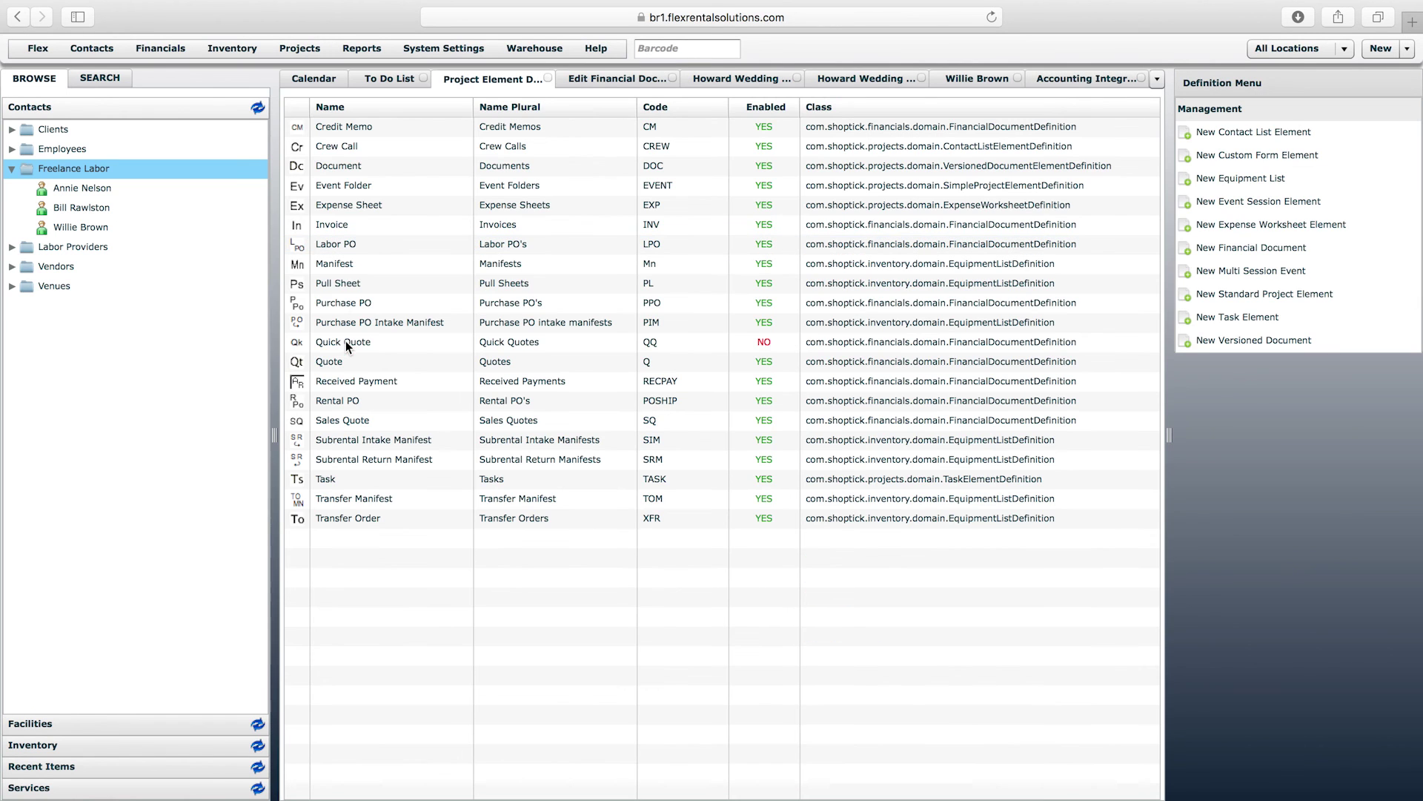
- Open the Labor PO definition and review its Identity & Exposure, Field Settings and Numbering
double_click(342, 244)
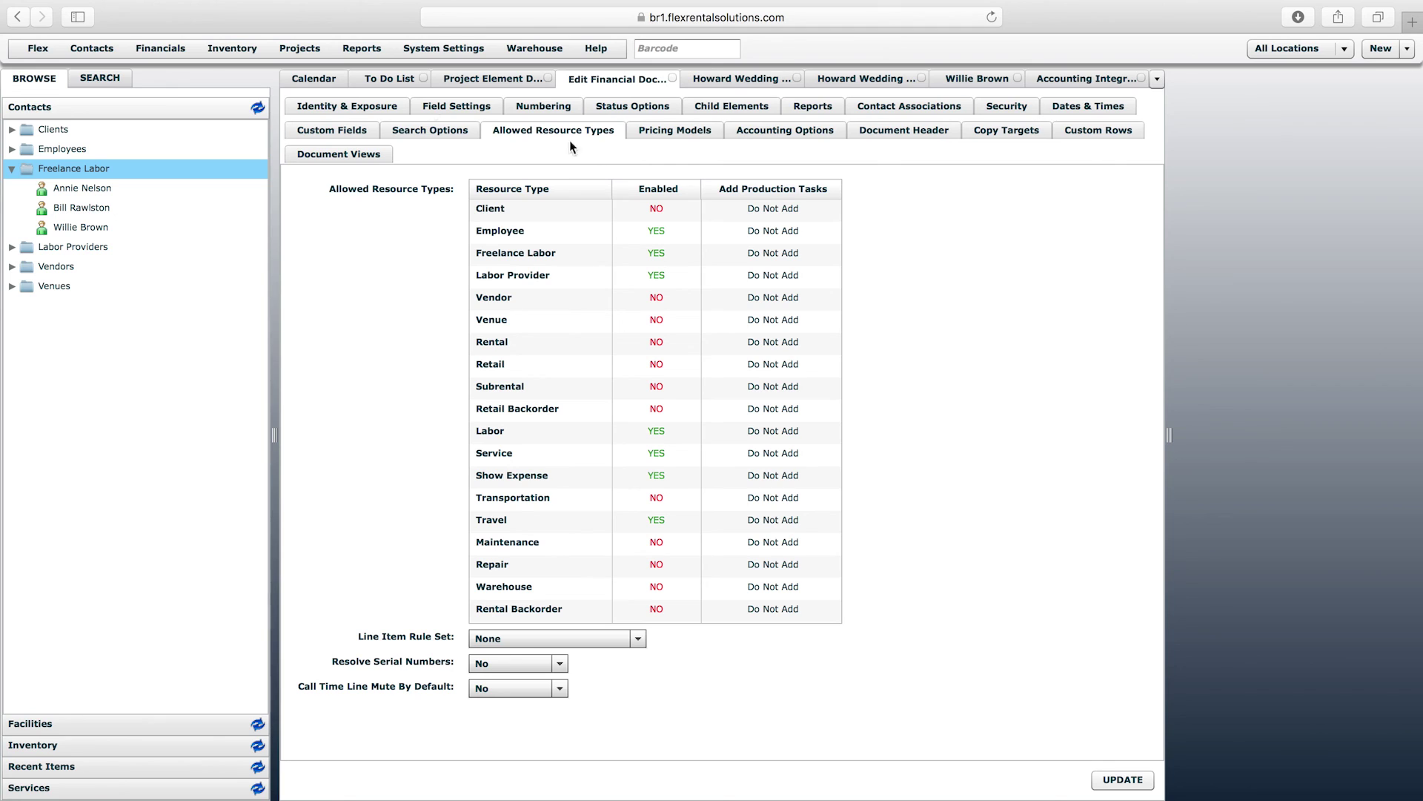
left_click(359, 108)
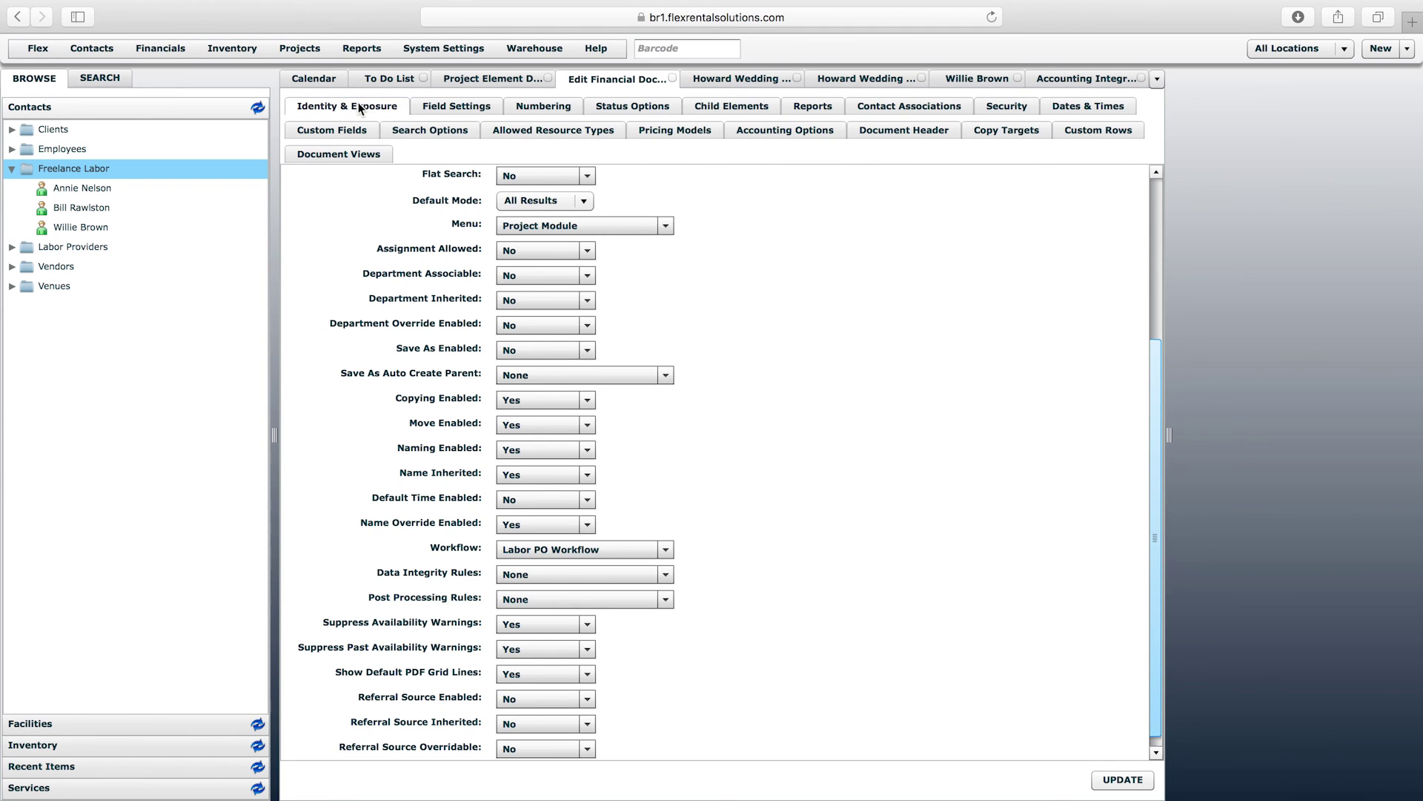
left_click(426, 104)
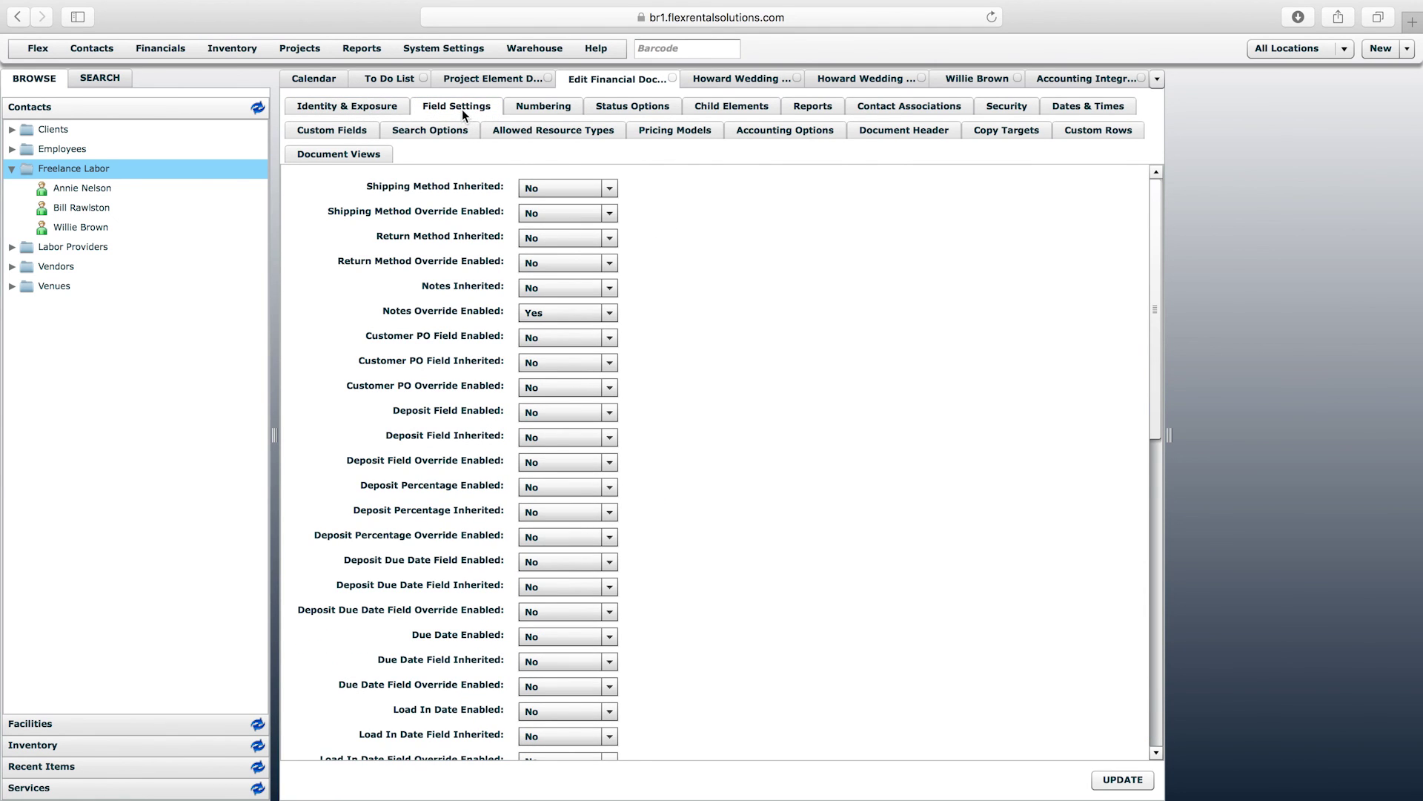
left_click(554, 109)
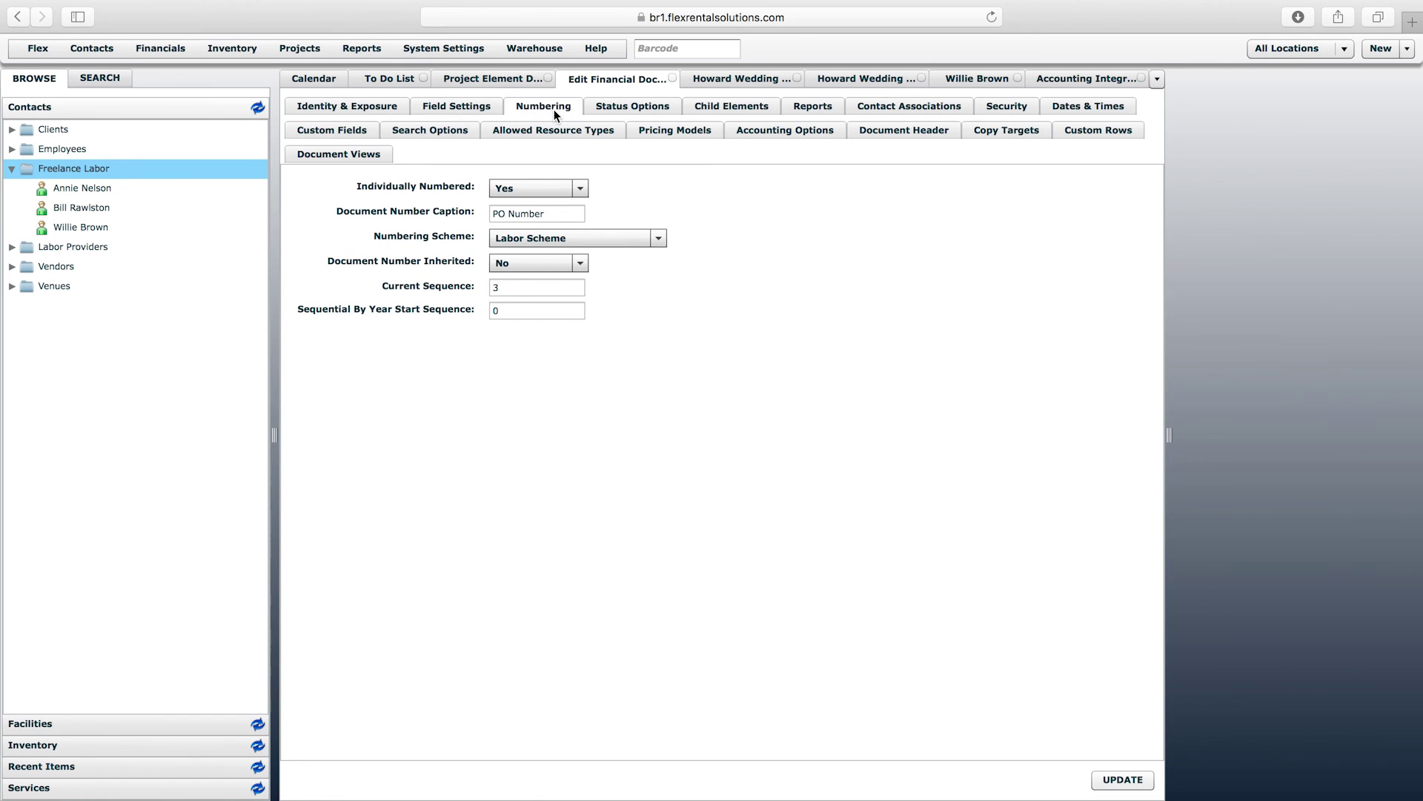
left_click(473, 109)
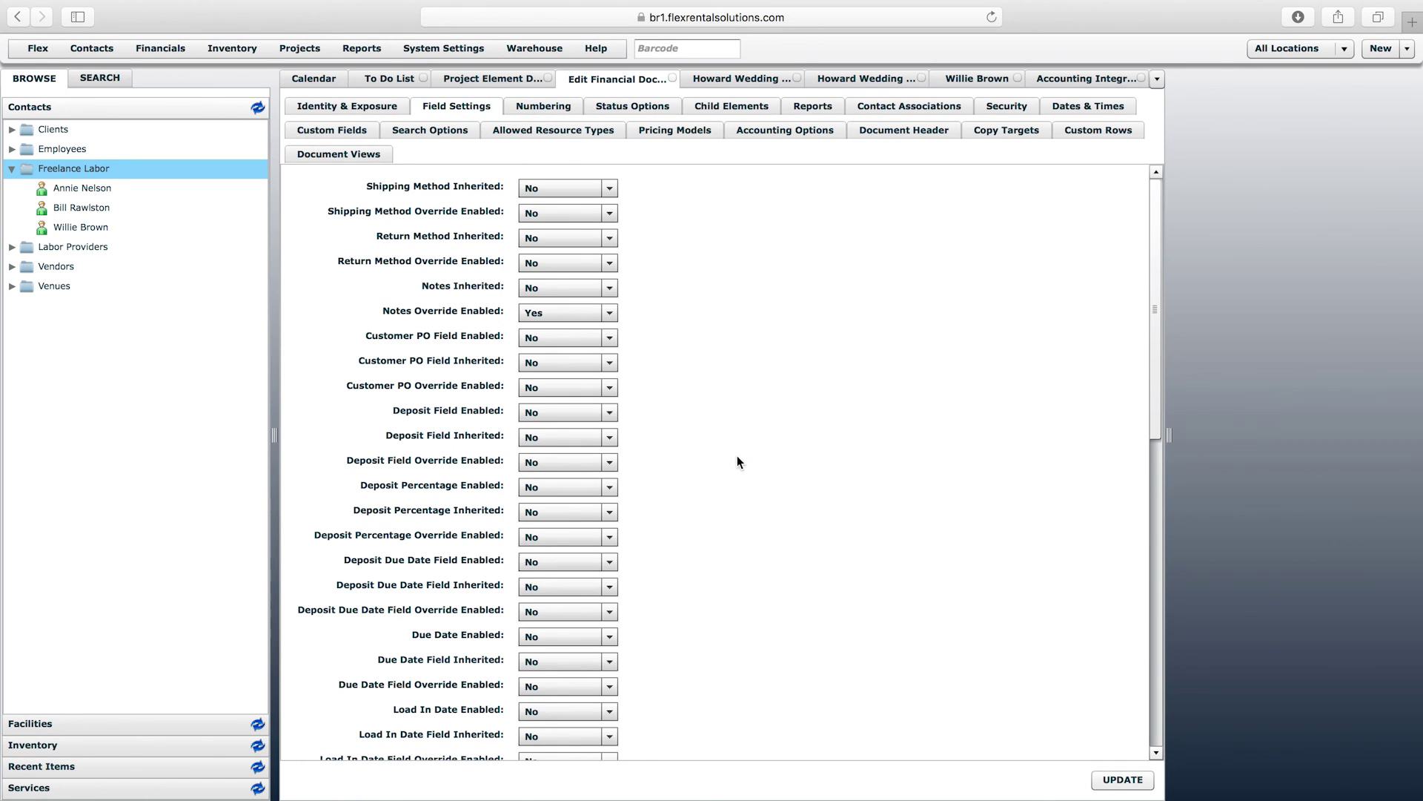
mouse_move(1159, 366)
left_mouse_down()
mouse_move(1158, 683)
mouse_move(1174, 354)
left_mouse_up()
- Check Labor PO's Child Elements, Reports, Contact Associations and Allowed Resource Types, then return to Howard Wedding
left_click(732, 107)
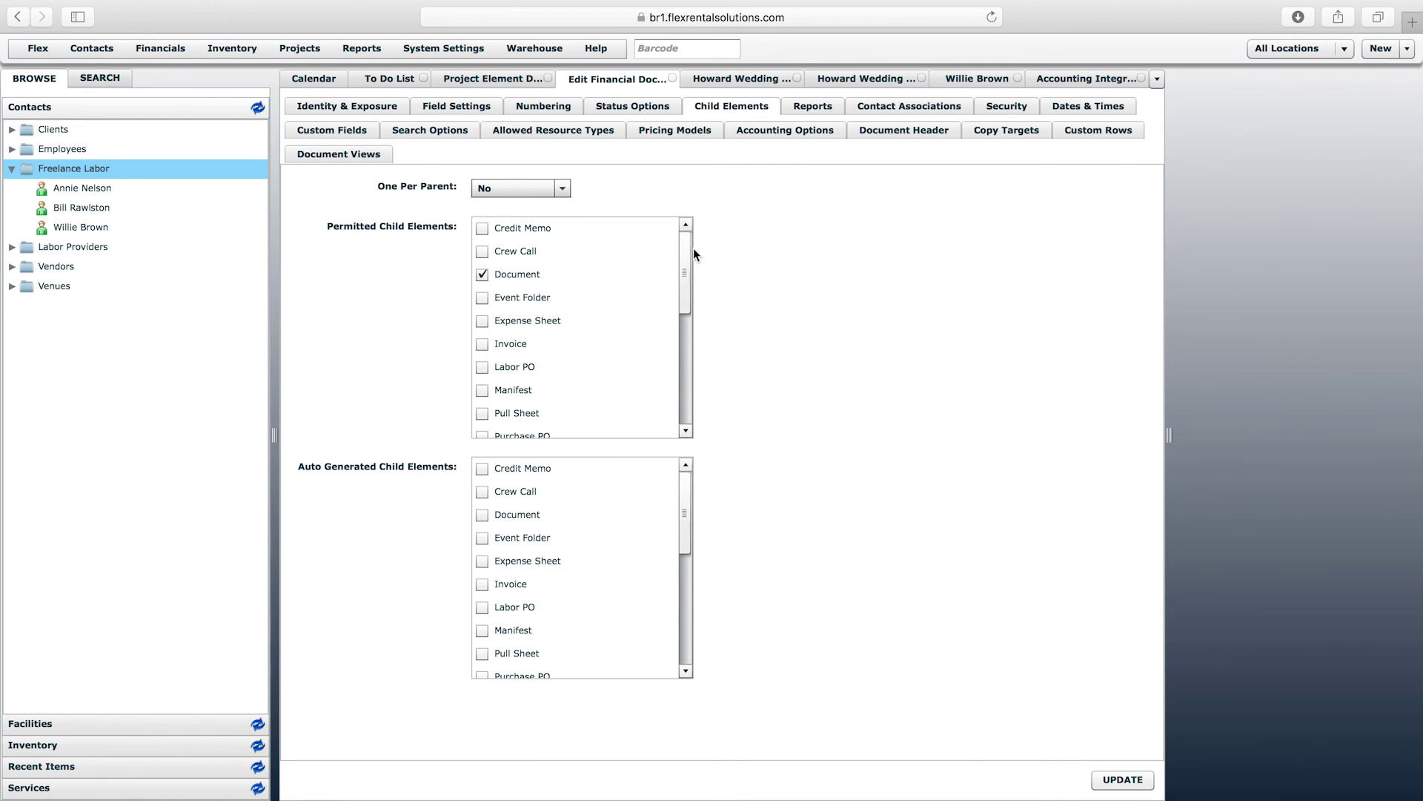
mouse_move(688, 267)
left_mouse_down()
mouse_move(686, 318)
mouse_move(702, 254)
left_mouse_up()
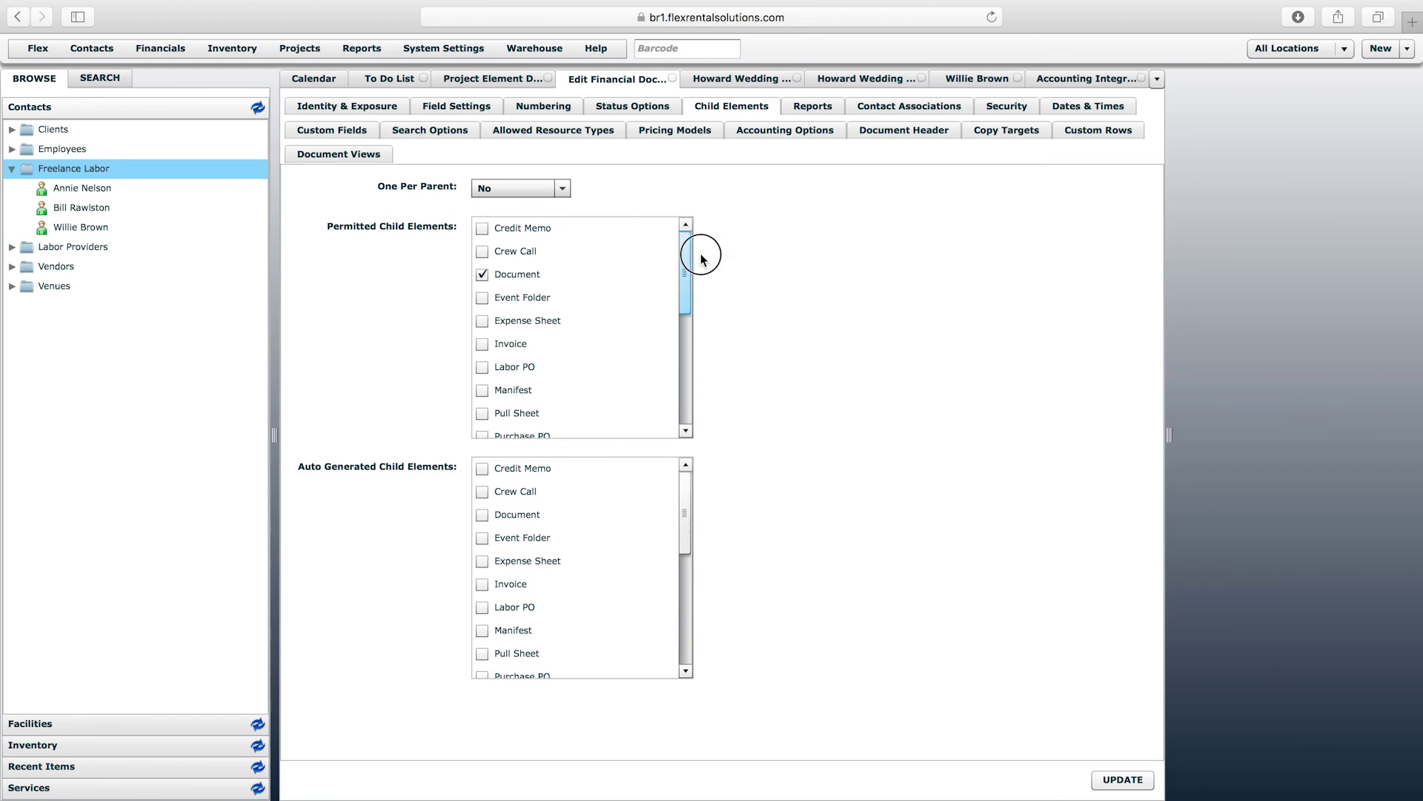
left_click(813, 104)
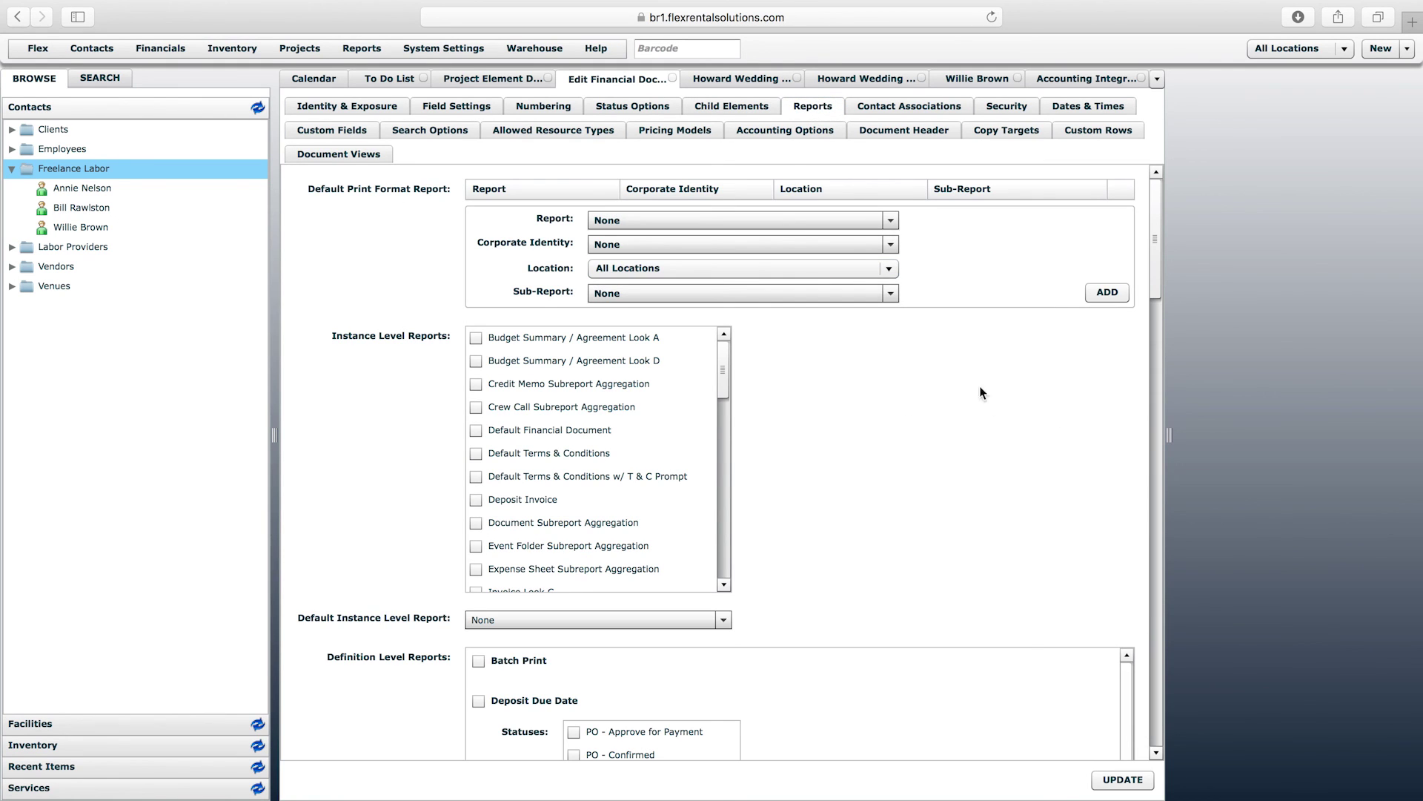
left_click_drag(729, 380, 805, 363)
left_click(904, 109)
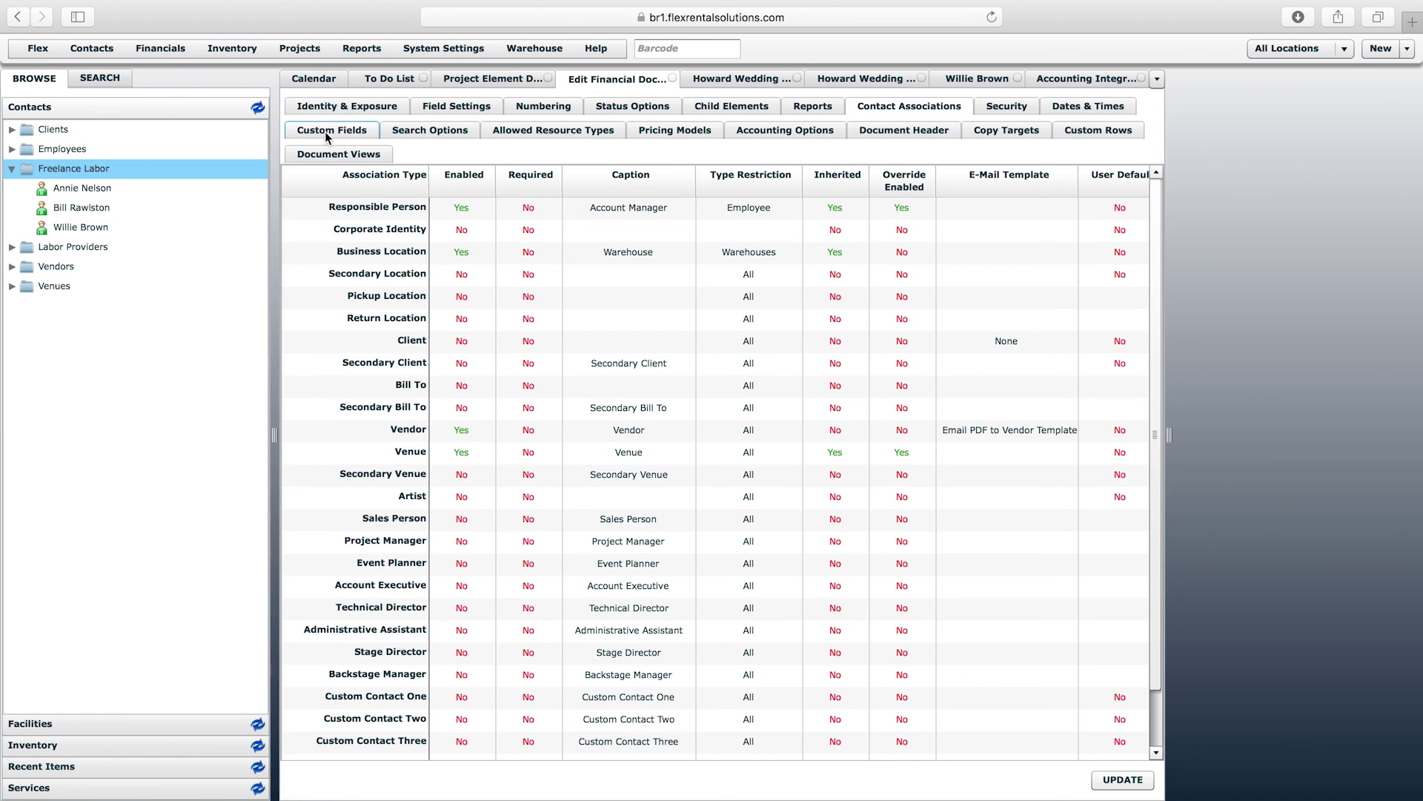
left_click(541, 131)
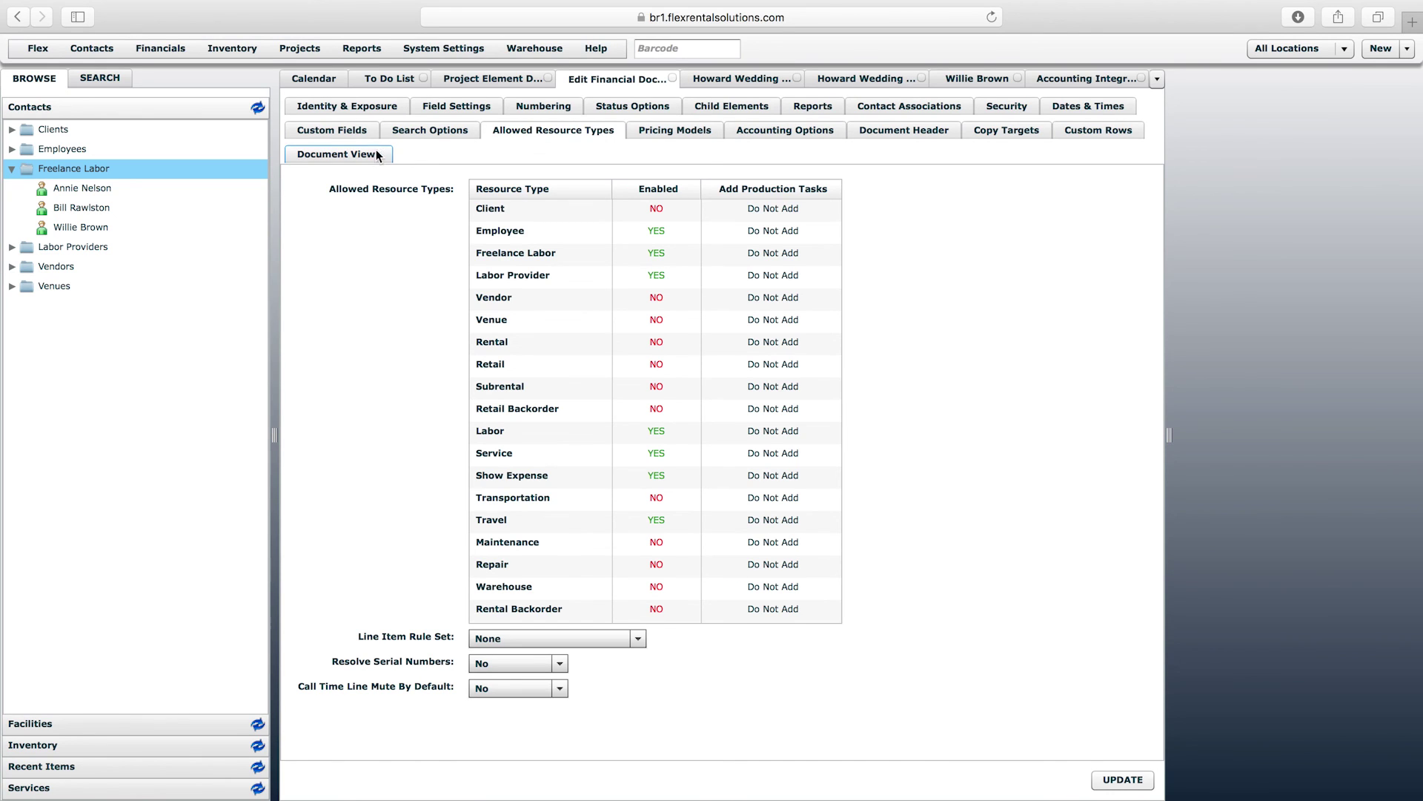
left_click(869, 80)
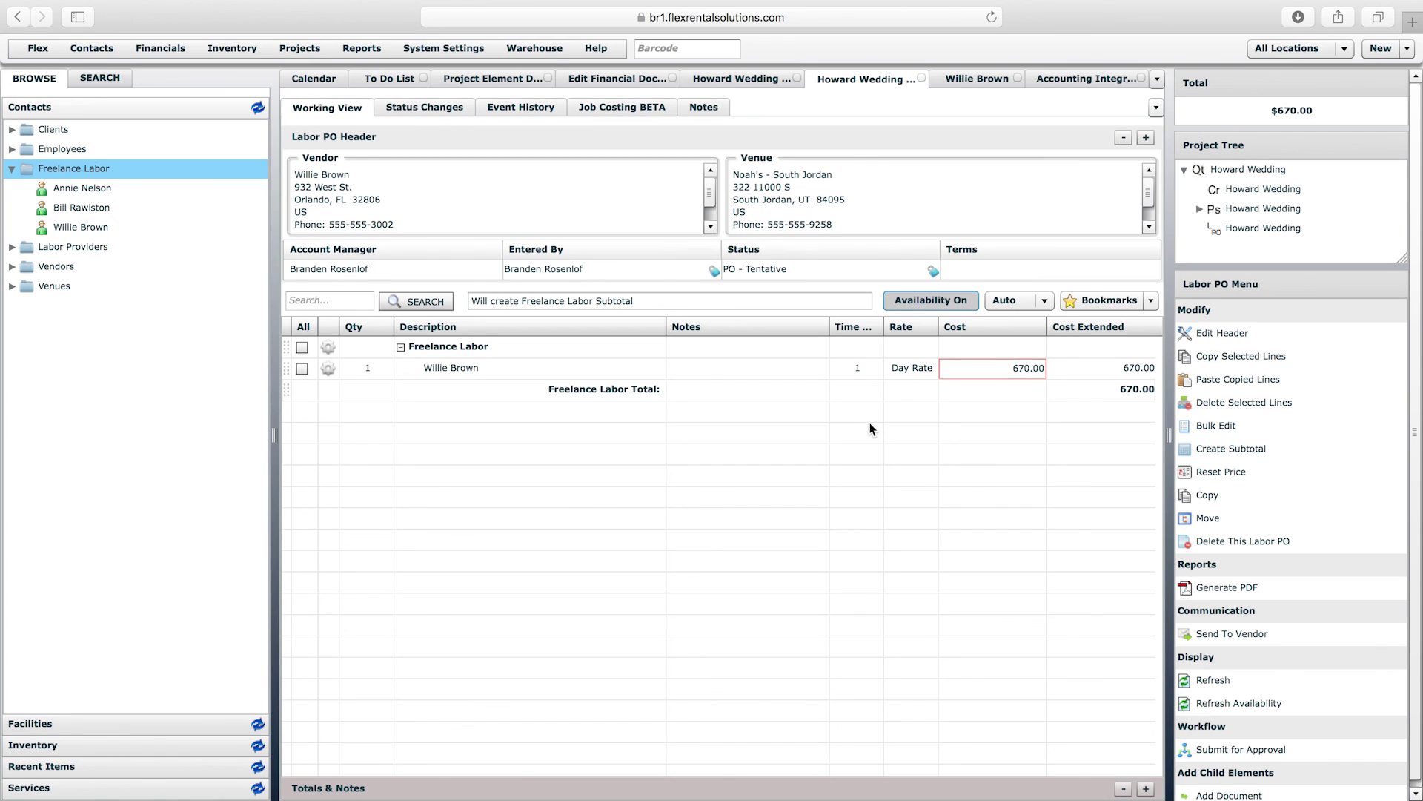